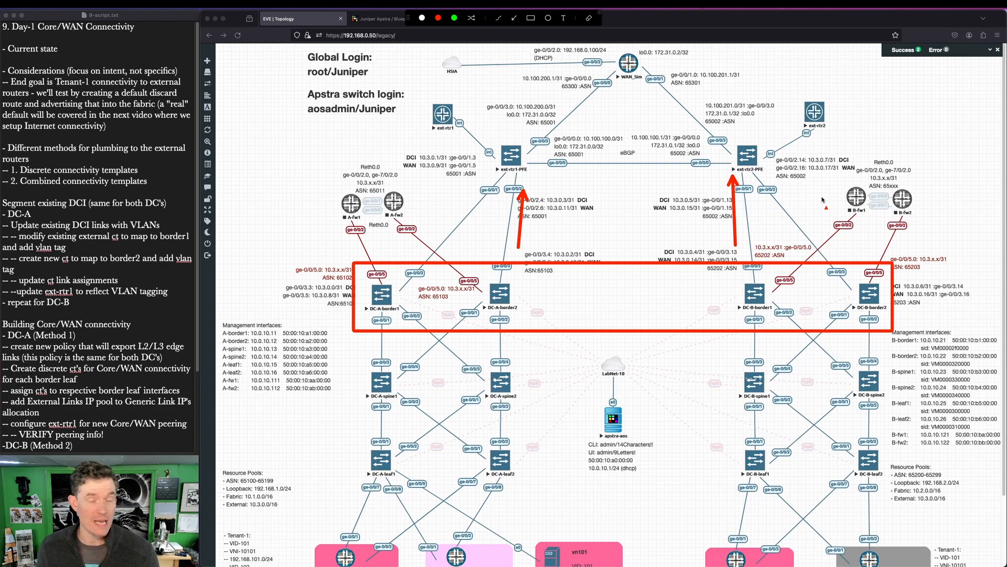
Examine the external routers and the border leaf connections of both data centers in the topology diagram
key("Escape")
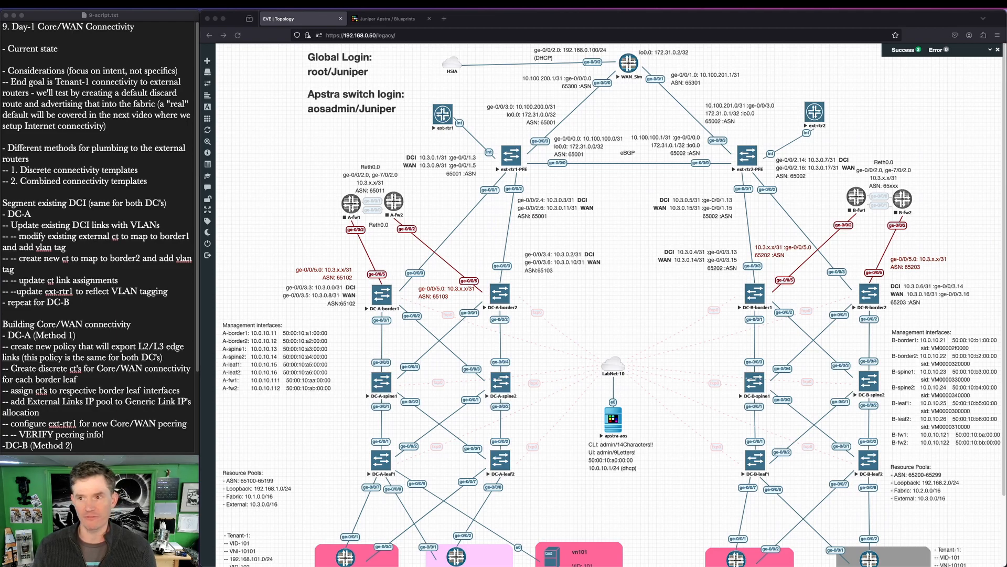
key("ctrl+alt+a")
left_click_drag(419, 79, 839, 185)
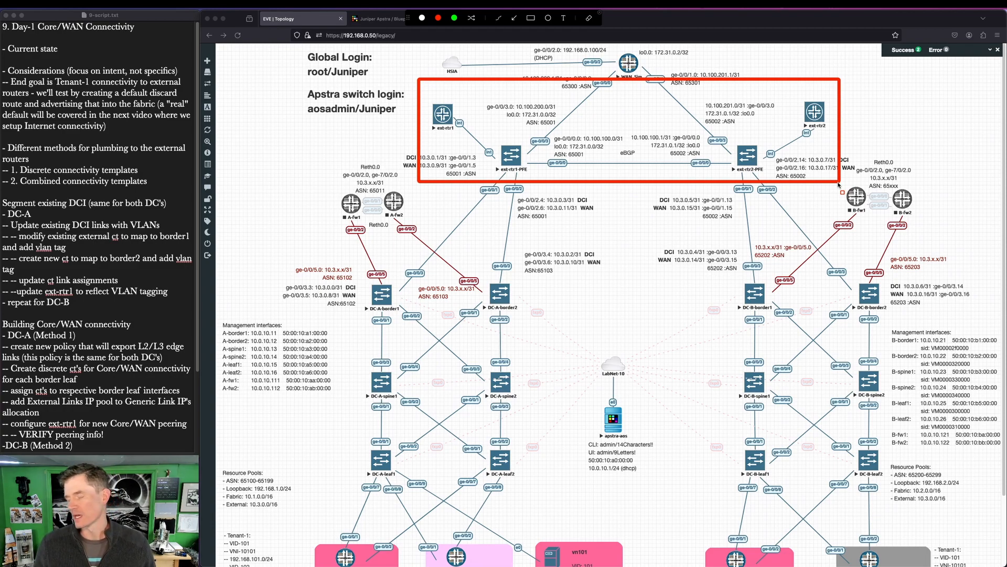
key("Escape")
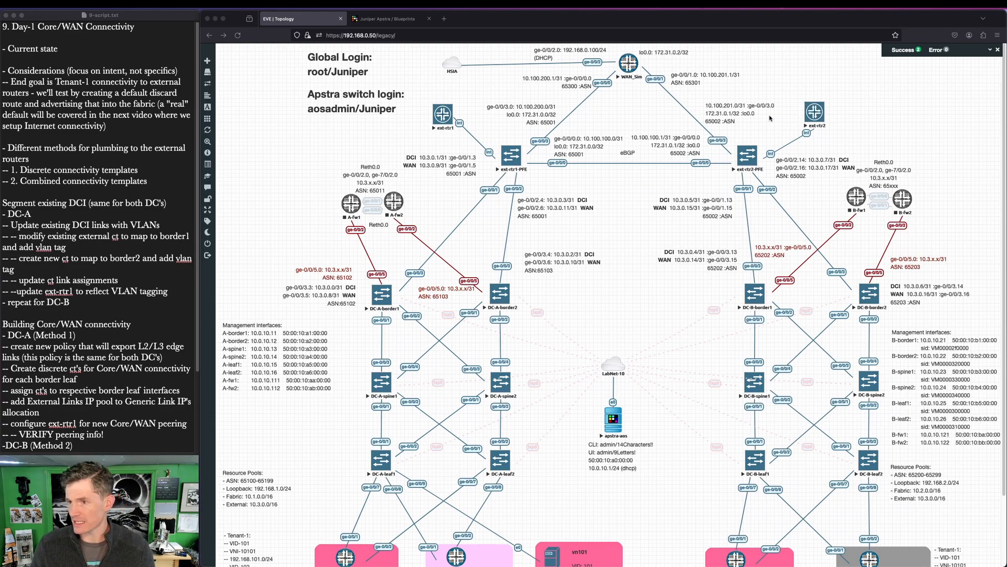
key("ctrl+a")
left_click_drag(340, 83, 549, 321)
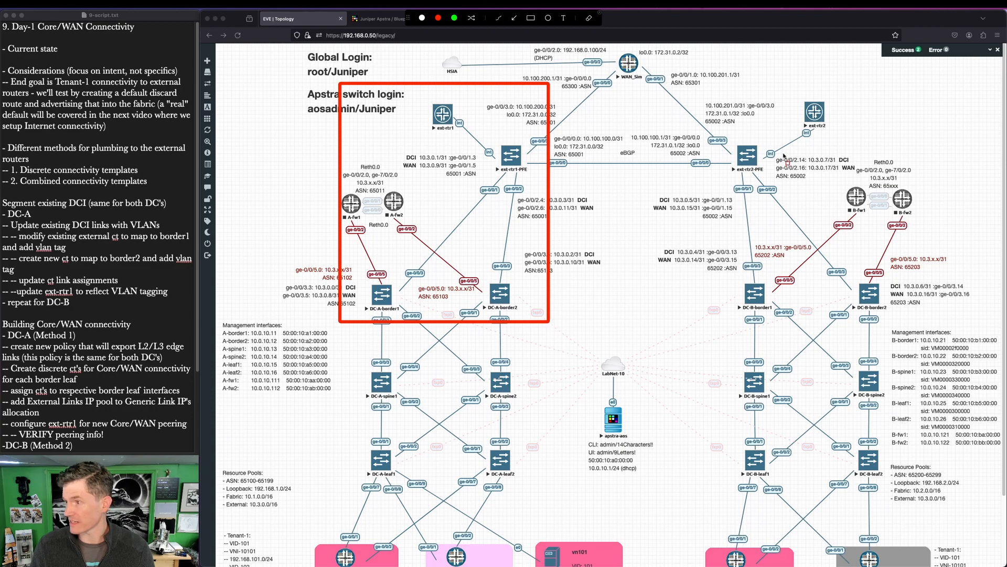
left_click_drag(718, 71, 905, 334)
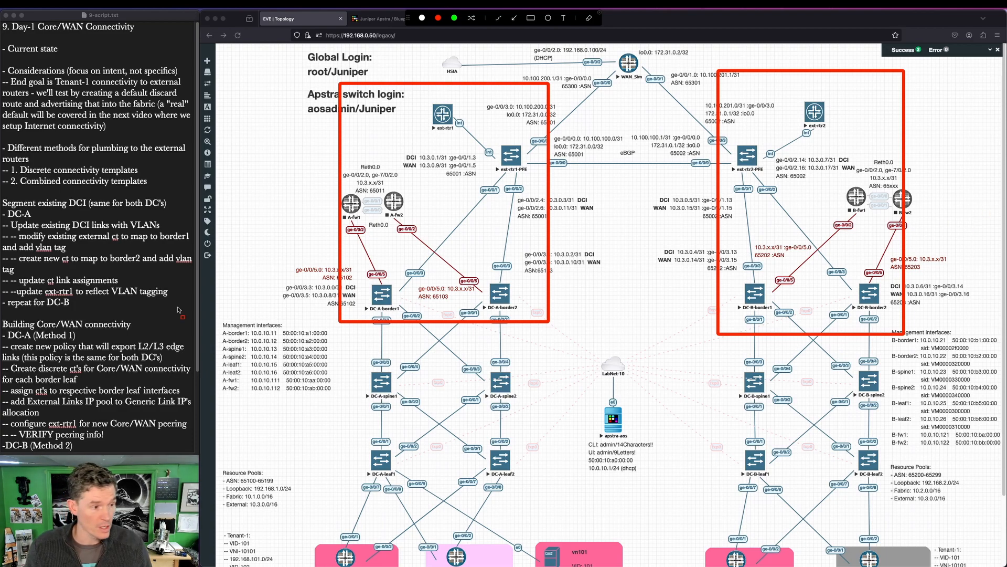
key("Escape")
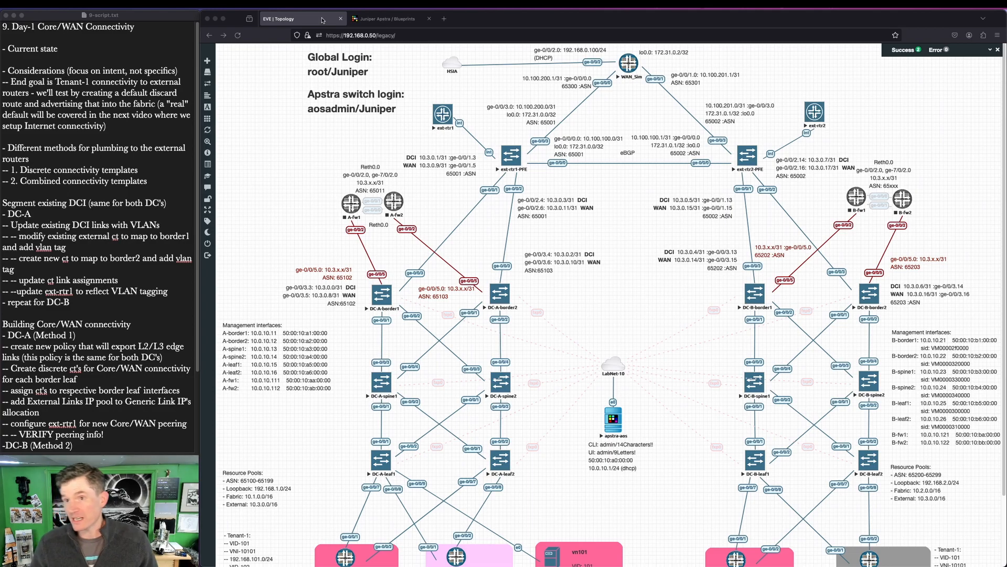
Examine the links from DC-A-border1 and DC-A-border2 up to ext-rtr1 in the topology diagram
key("ctrl+a")
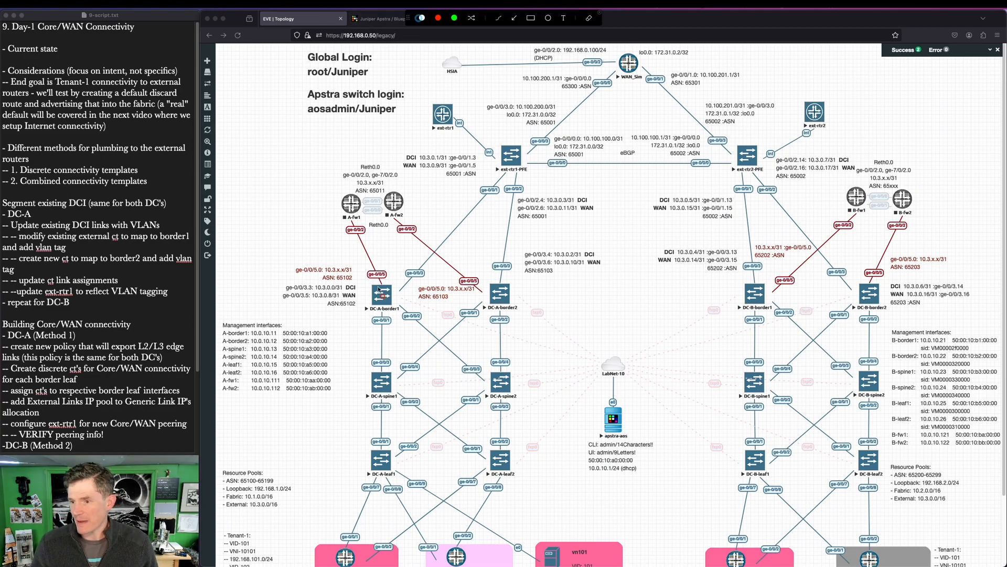
left_click_drag(354, 266, 538, 324)
key("Escape")
key("ctrl+a")
left_click_drag(413, 290, 466, 229)
left_click_drag(489, 276, 502, 215)
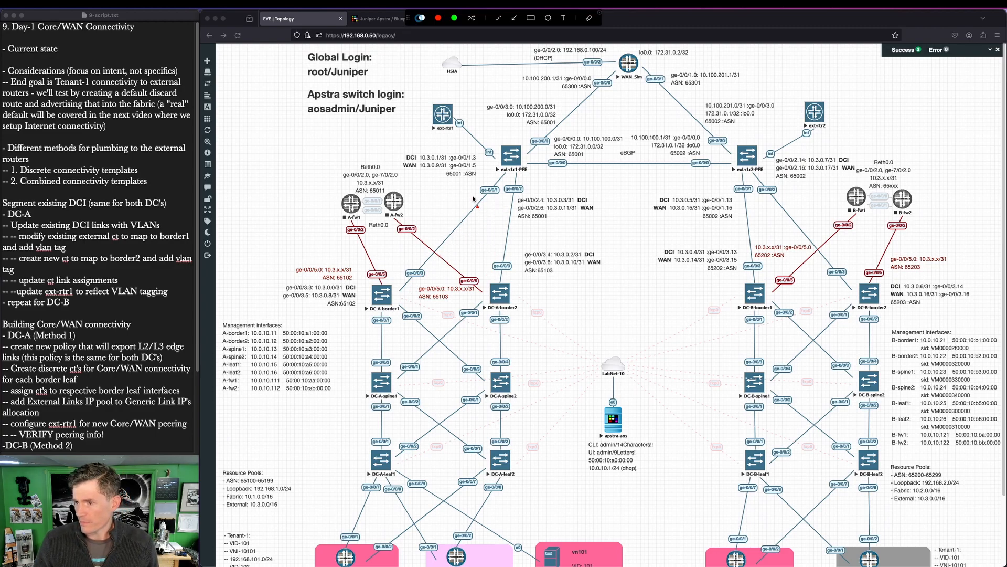
left_click_drag(464, 179, 541, 201)
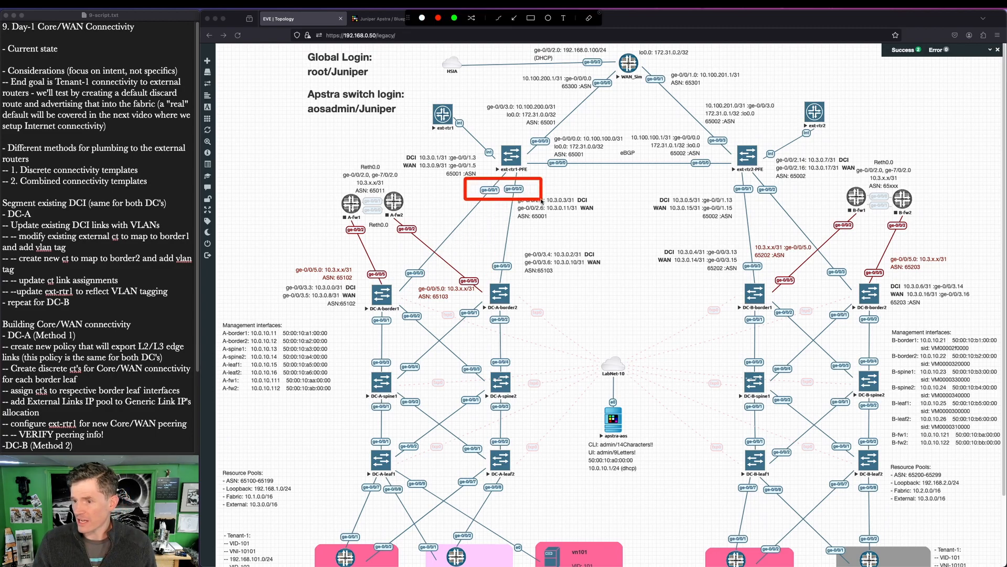
mouse_move(327, 125)
left_mouse_down()
mouse_move(538, 329)
mouse_move(574, 333)
left_mouse_up()
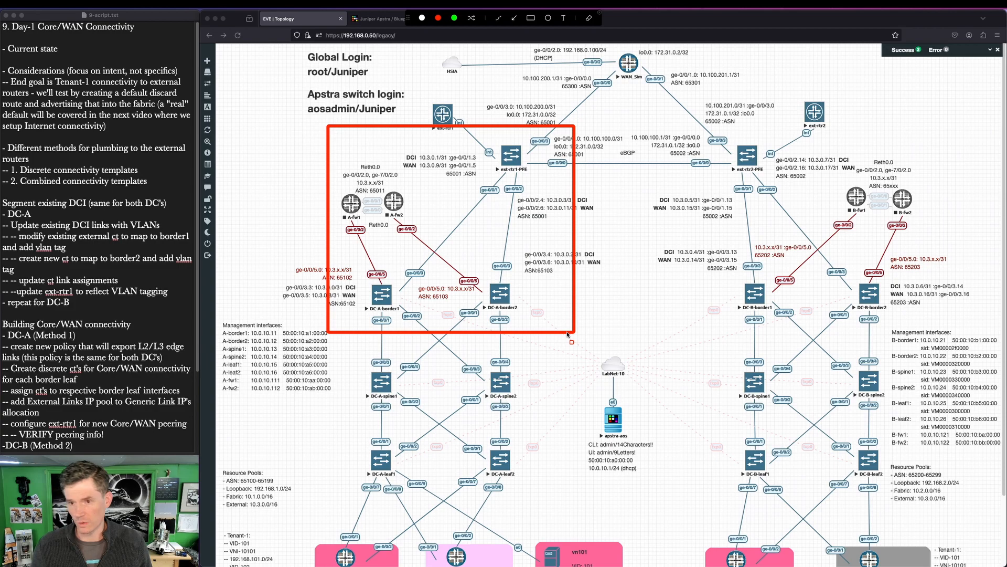
Switch to Juniper Apstra and review the "Segmenting the DCI" slide on discrete connectivity templates for DC-A
left_click(388, 19)
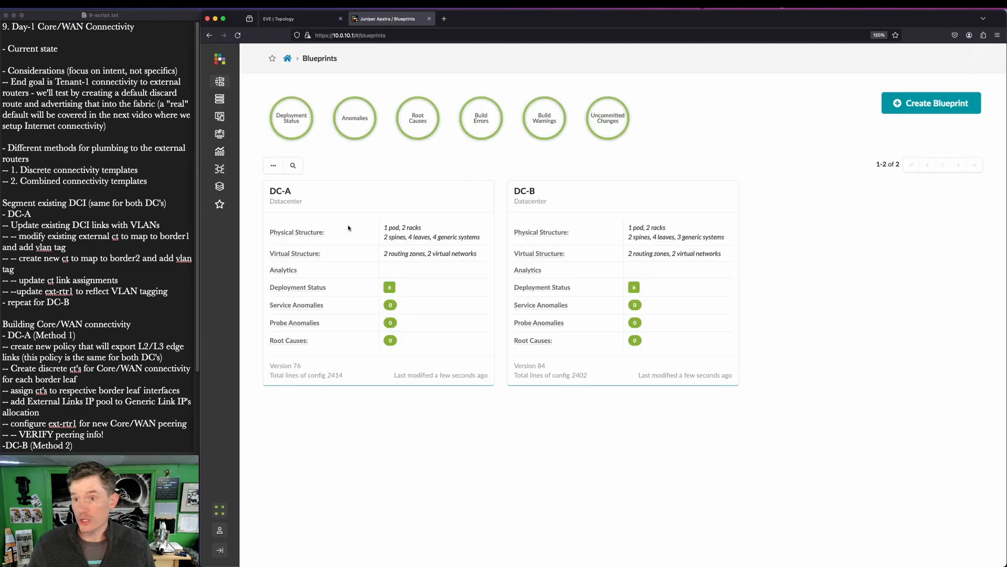
mouse_move(0, 102)
left_mouse_down()
mouse_move(485, 86)
mouse_move(473, 83)
left_mouse_up()
key("ctrl+alt+a")
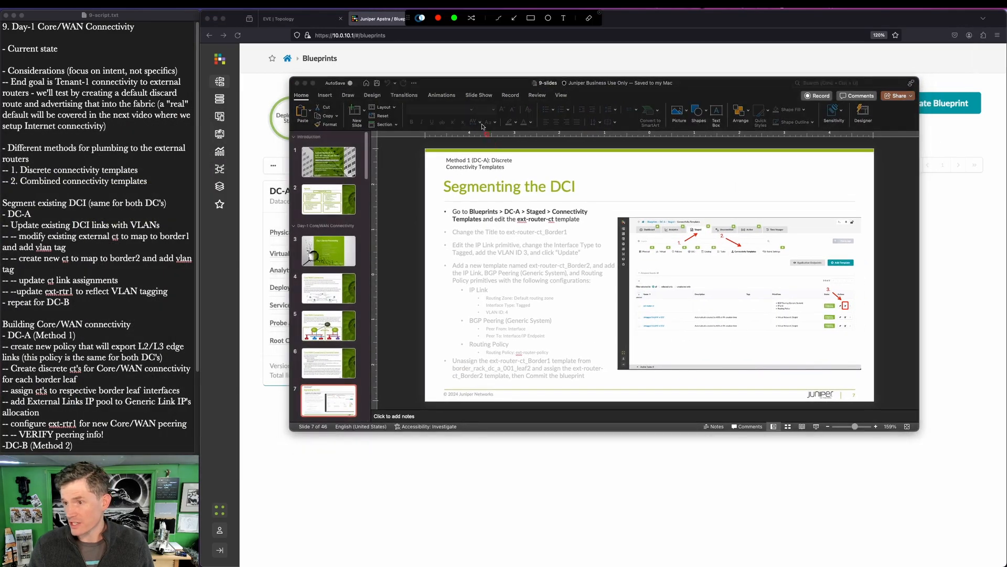
left_click_drag(435, 148, 526, 175)
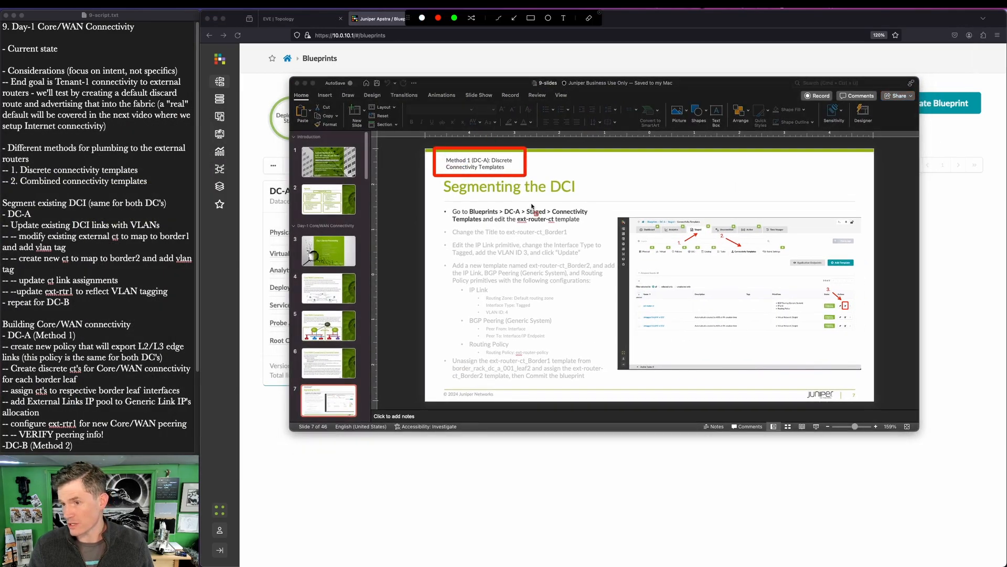
key("Escape")
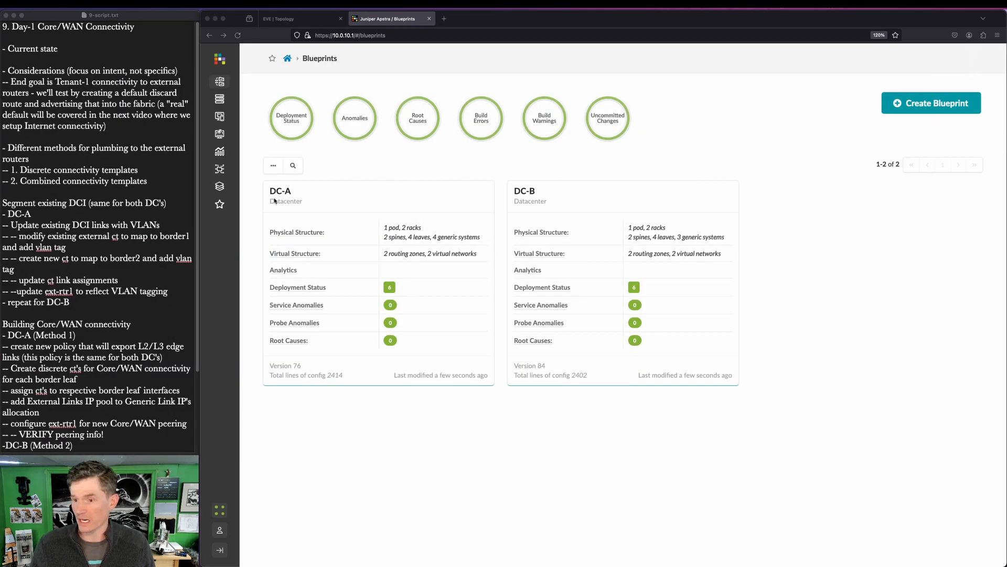
Open the staged connectivity templates of the DC-A blueprint
left_click(283, 191)
left_click(485, 97)
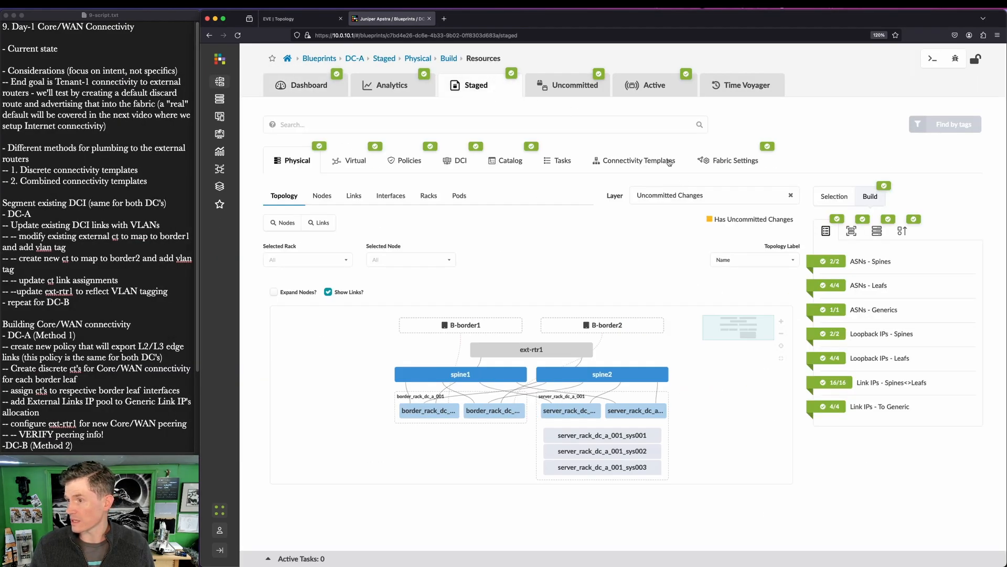
left_click(639, 160)
Examine the existing ext-router-ct entry in the connectivity template list
left_click_drag(280, 319, 366, 363)
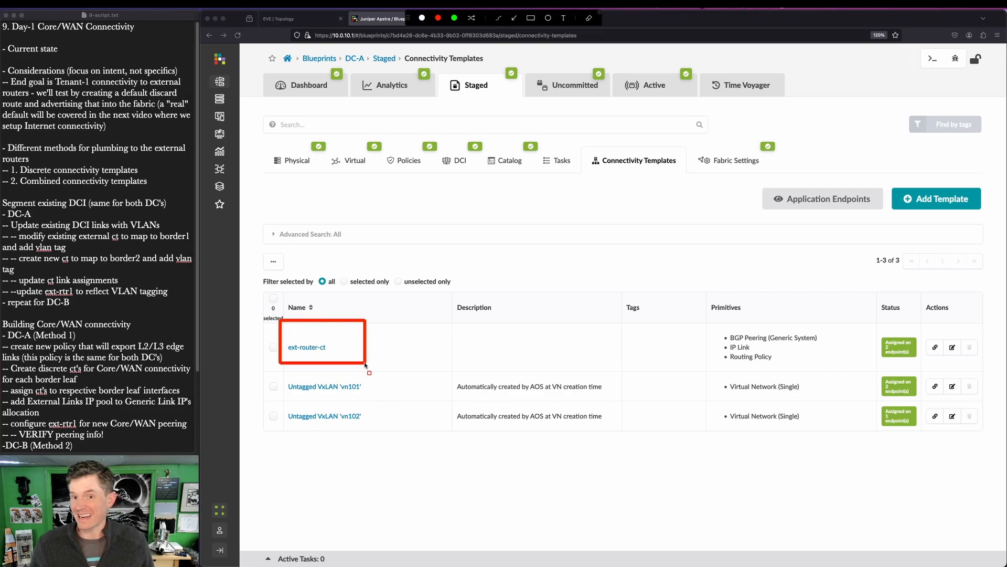
key("ctrl+a")
key("ctrl+a")
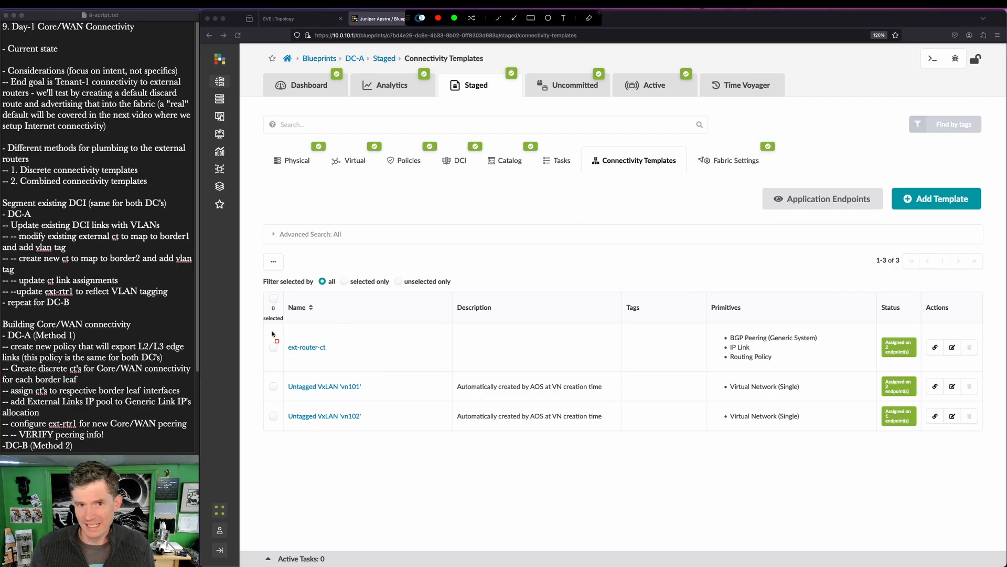
mouse_move(272, 331)
left_mouse_down()
mouse_move(294, 353)
mouse_move(352, 365)
left_mouse_up()
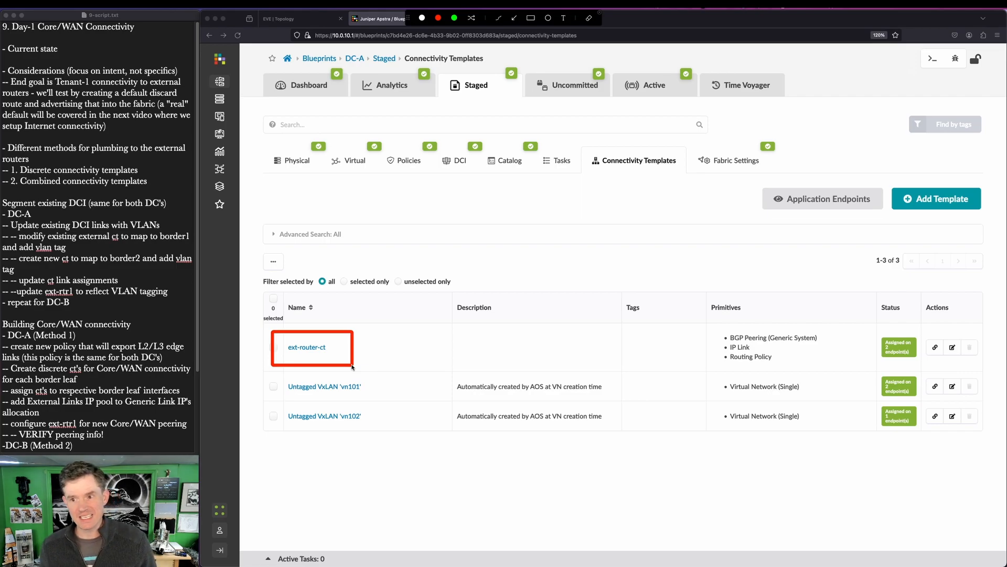
key("Escape")
key("ctrl+a")
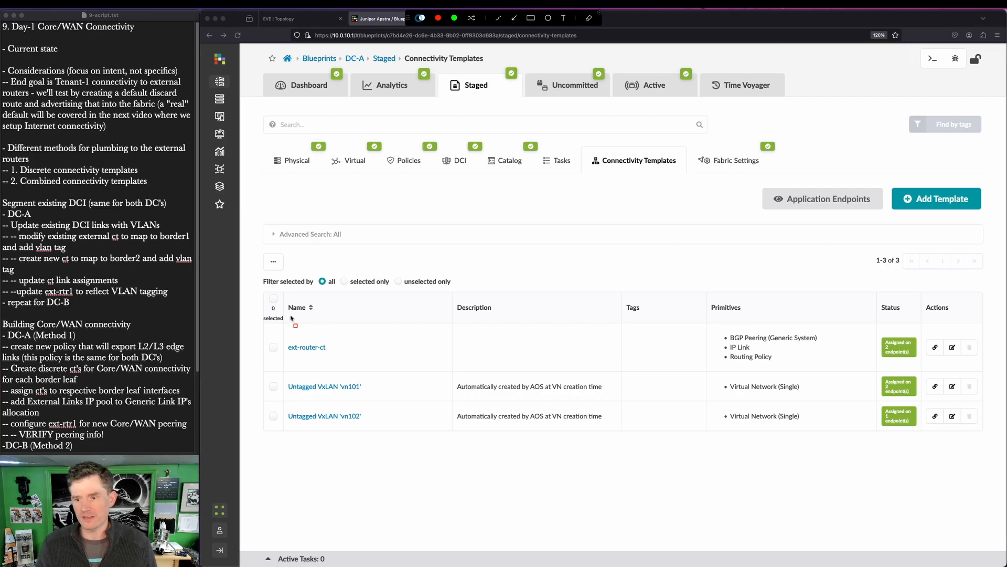
key("Escape")
key("ctrl+a")
mouse_move(255, 228)
left_mouse_down()
mouse_move(472, 361)
mouse_move(505, 450)
left_mouse_up()
left_click_drag(282, 321, 367, 367)
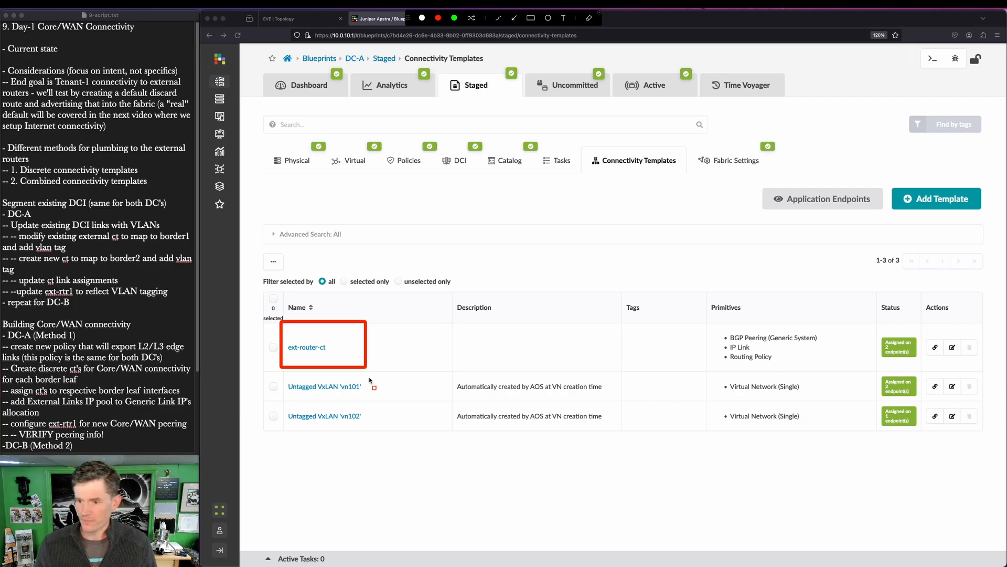
key("Escape")
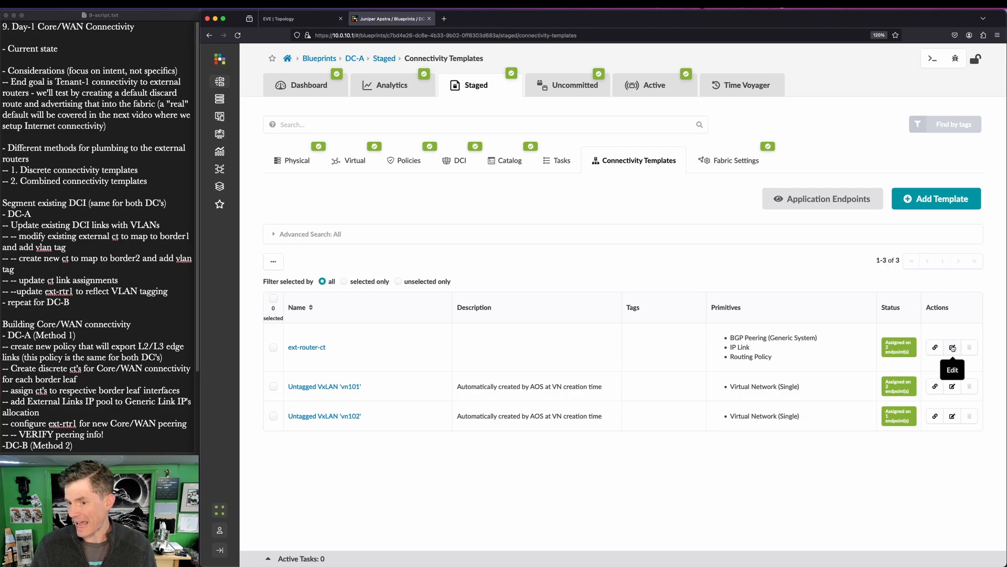
Edit the ext-router-ct connectivity template and change its title to ext-router-ct_Borderf1
left_click(952, 347)
left_click_drag(315, 226, 224, 225)
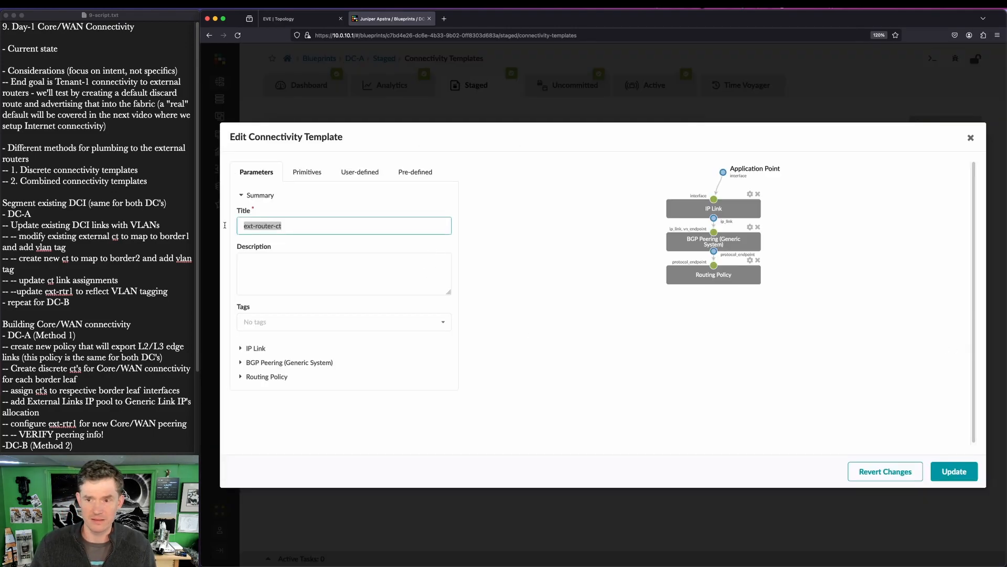
key("Right")
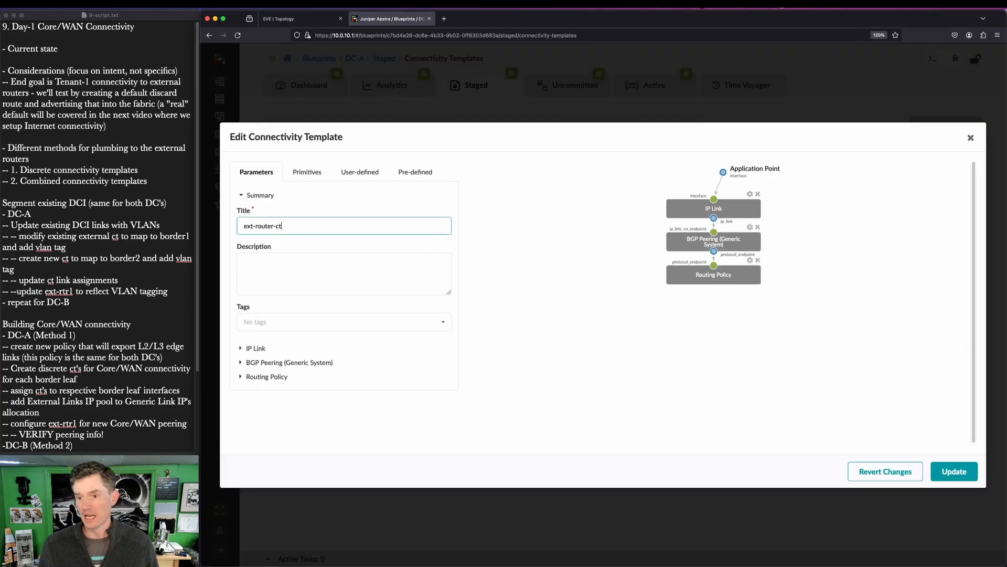
type("-border")
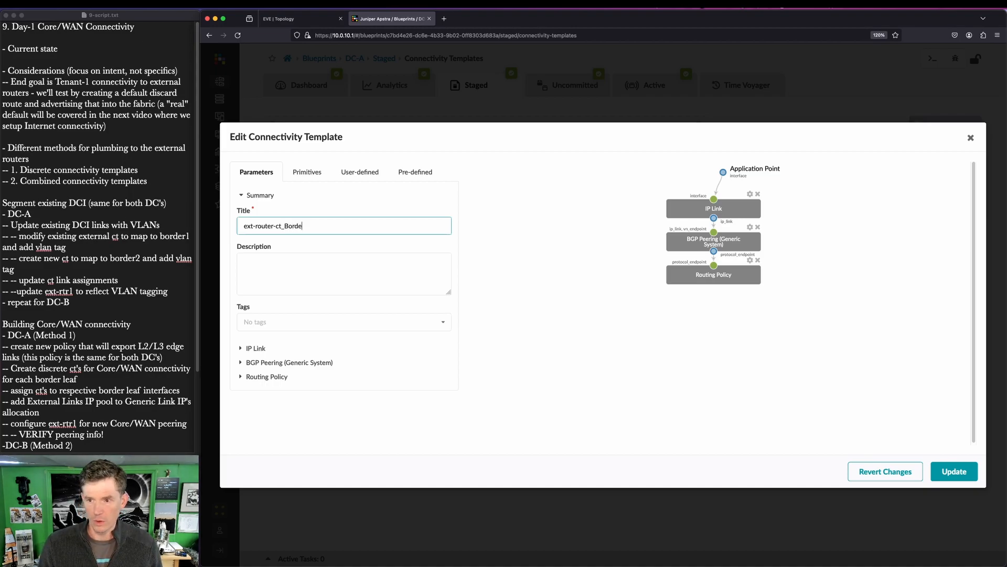
type("f1")
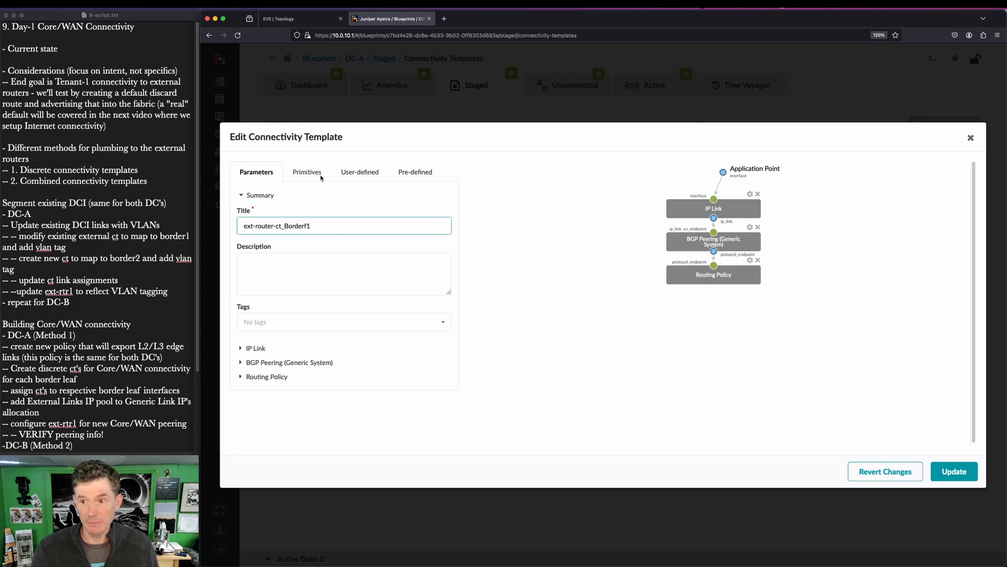
Set the template's IP Link interface type to Tagged with VLAN ID 3, and update the template
left_click(301, 171)
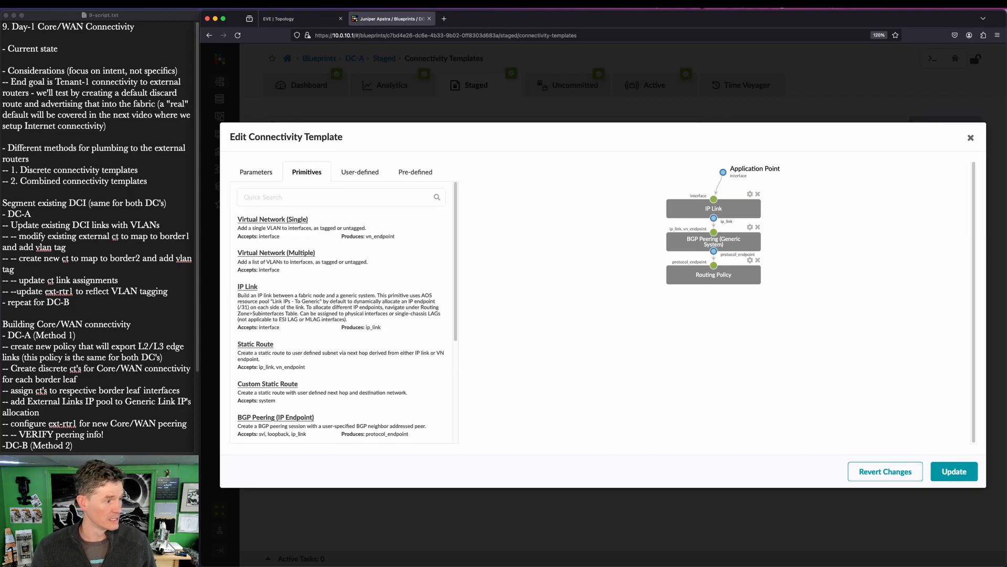
key("super+Tab")
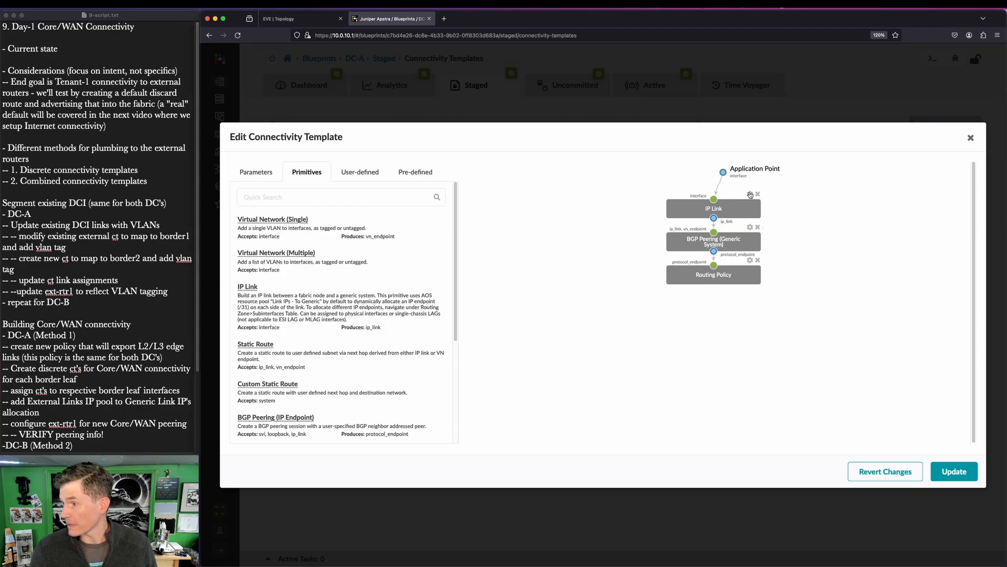
left_click(759, 209)
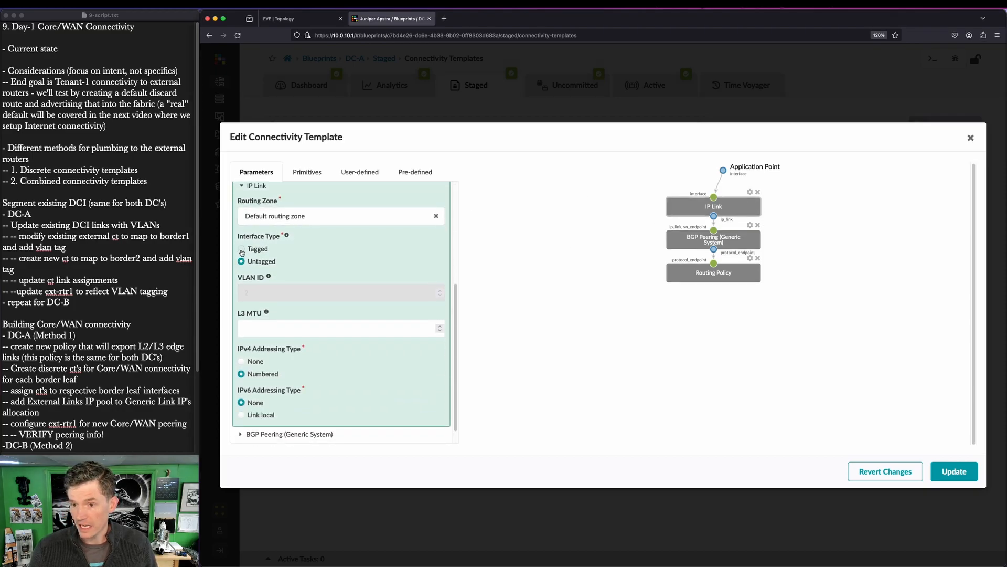
left_click(241, 249)
left_click(253, 293)
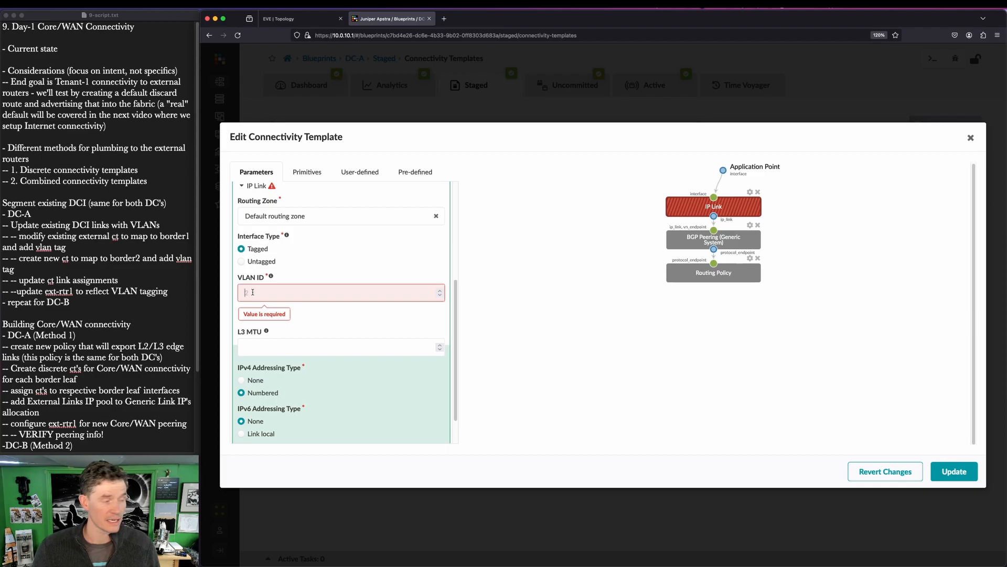
type("3")
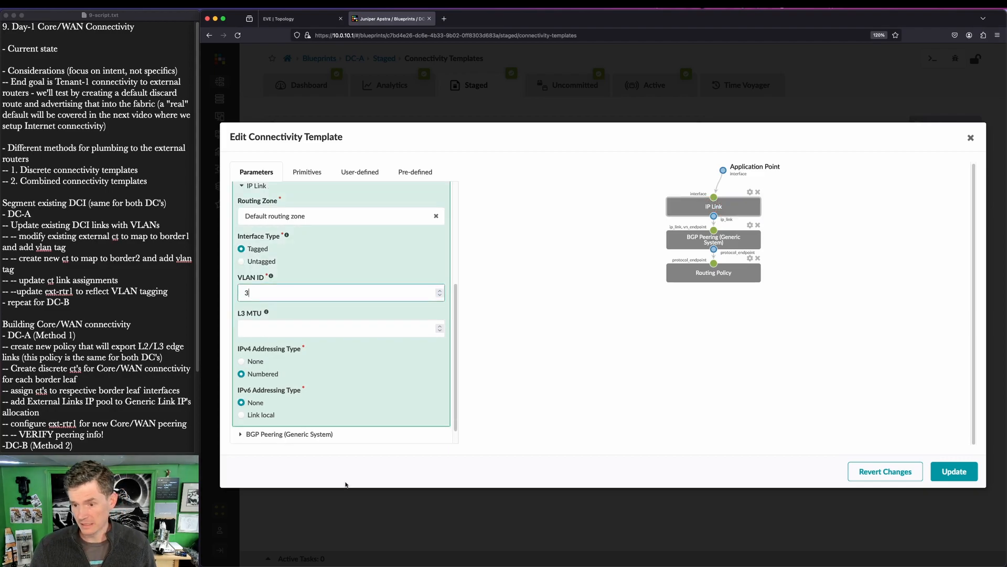
left_click(962, 465)
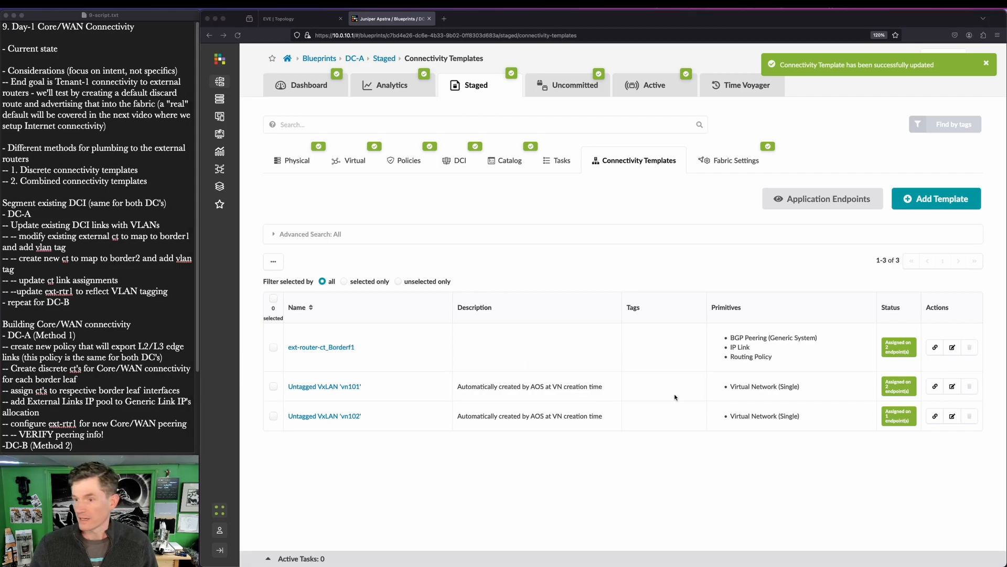
Start a new connectivity template titled ext-router-ct_Border2
left_click(929, 198)
left_click(922, 201)
left_click(282, 225)
key("super+a")
type("ex")
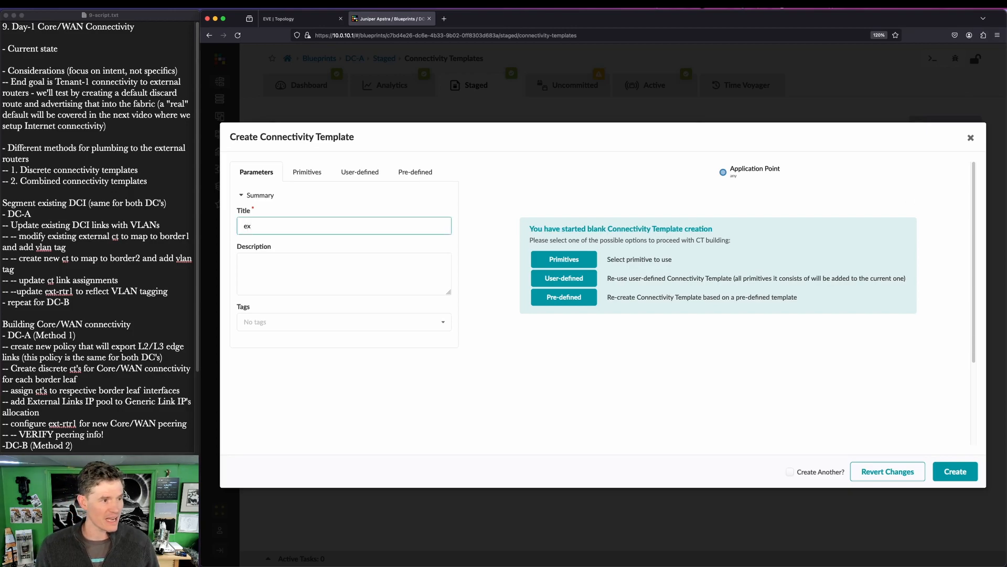
type("t-router-ct_")
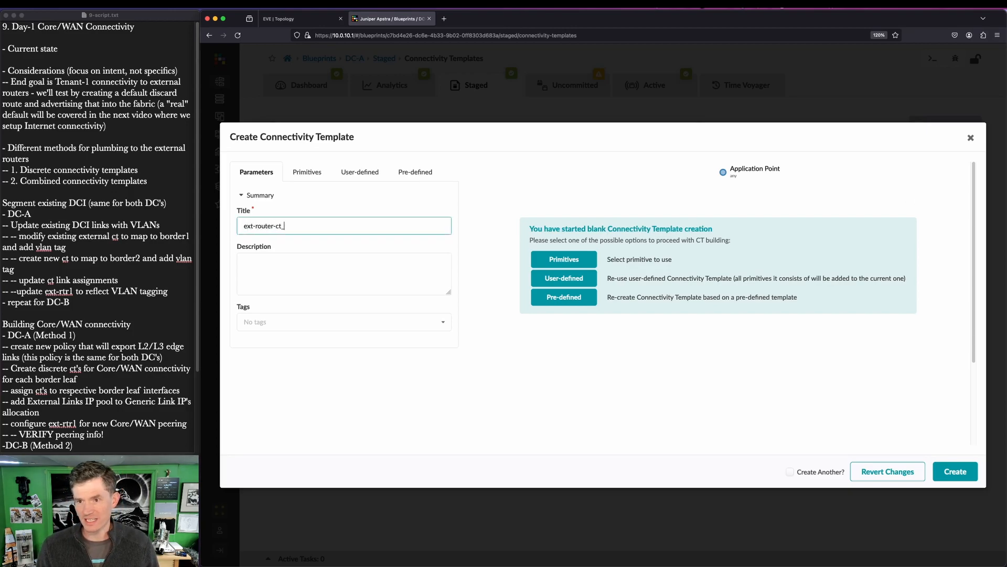
type("Border2")
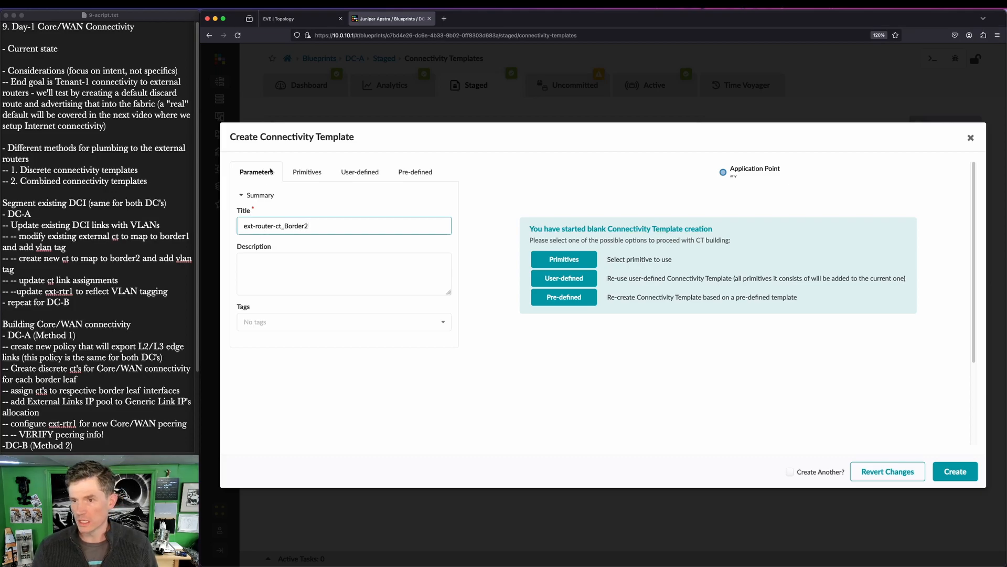
Add the IP Link, BGP Peering (Generic System) and Routing Policy primitives to the ext-router-ct_Border2 template
left_click(314, 172)
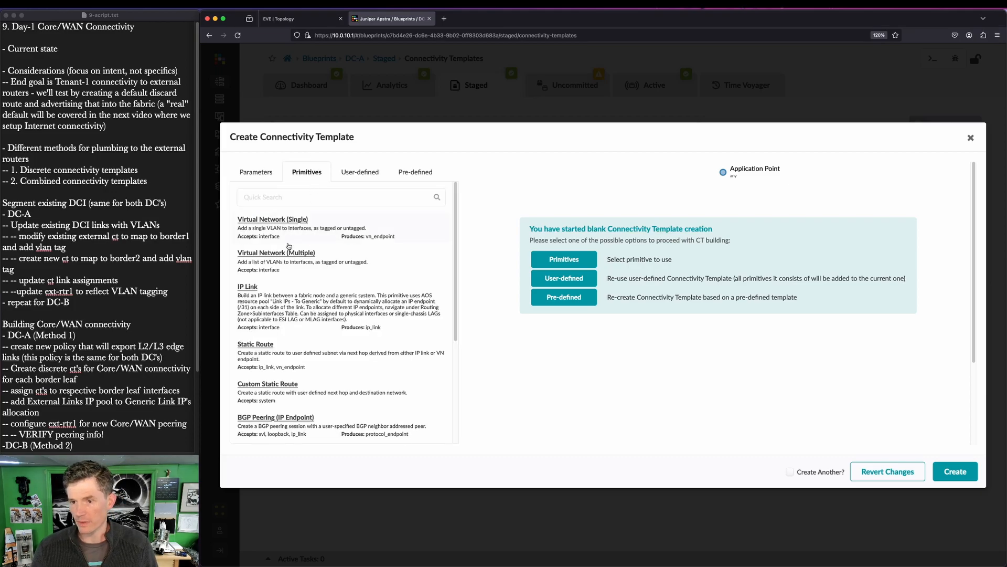
left_click(246, 292)
scroll(257, 303, "down", 2)
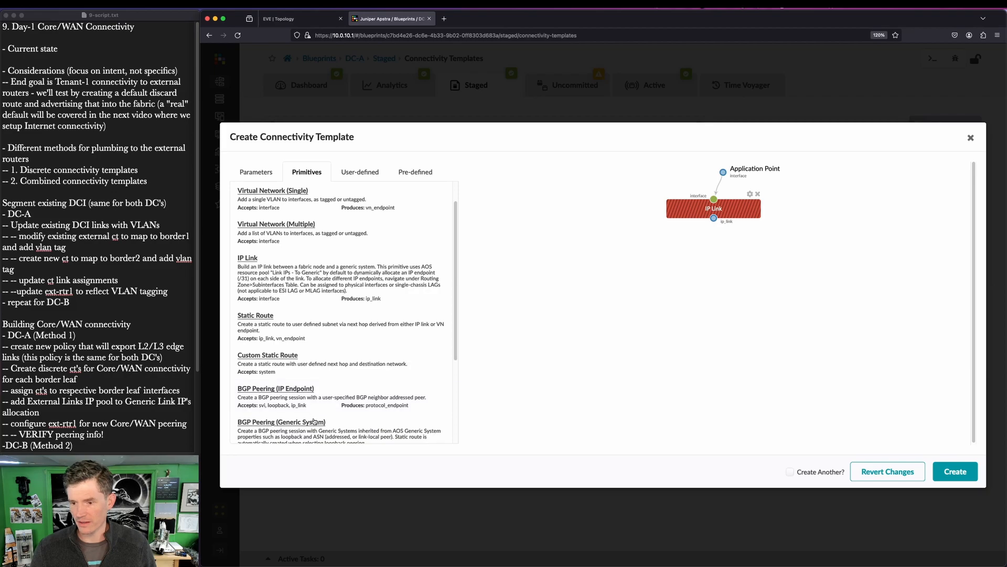
left_click(313, 420)
scroll(313, 420, "down", 3)
left_click(270, 380)
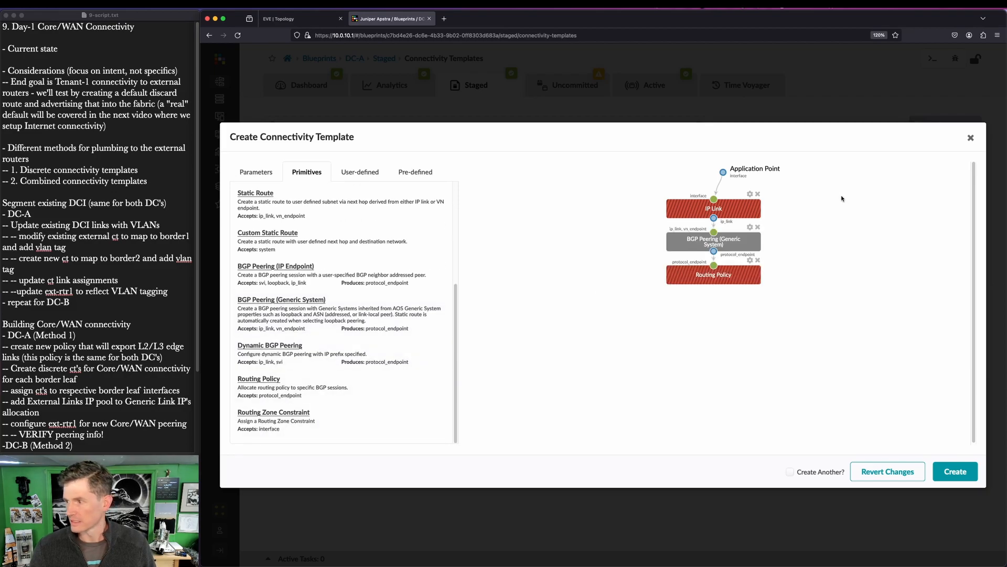
Configure the template's IP Link with the Default routing zone, a Tagged interface and VLAN ID 4
left_click(750, 194)
scroll(294, 263, "down", 3)
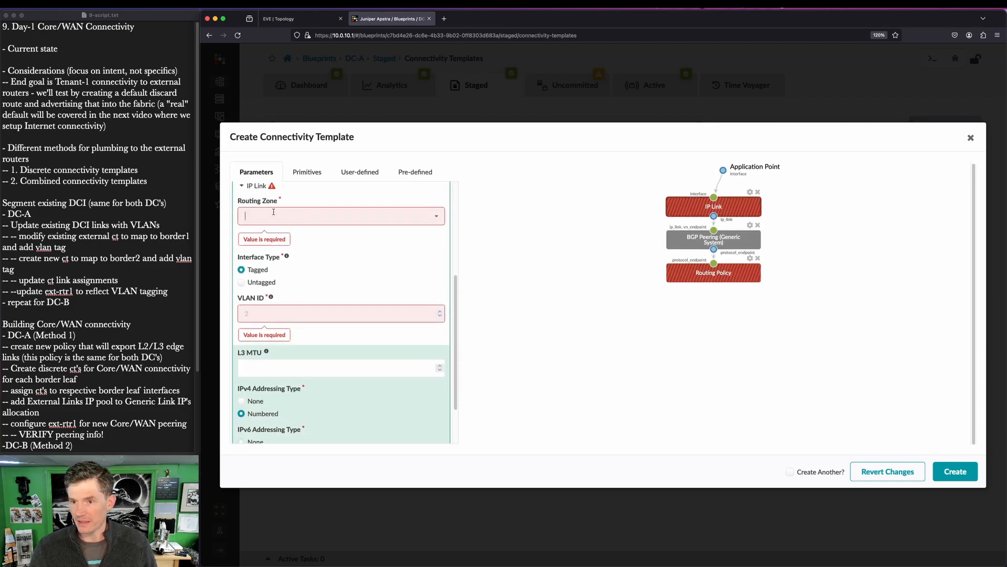
left_click(273, 211)
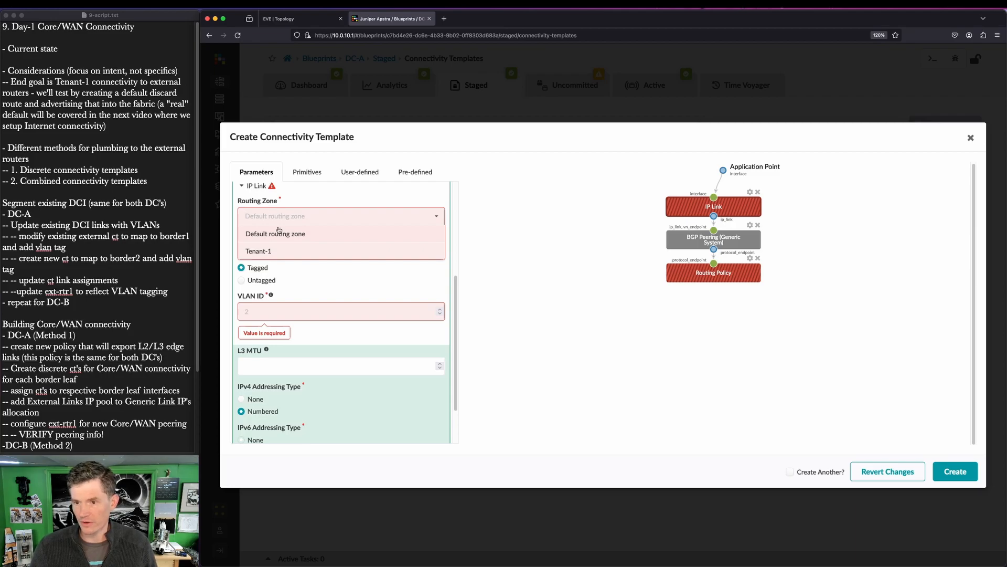
left_click(279, 231)
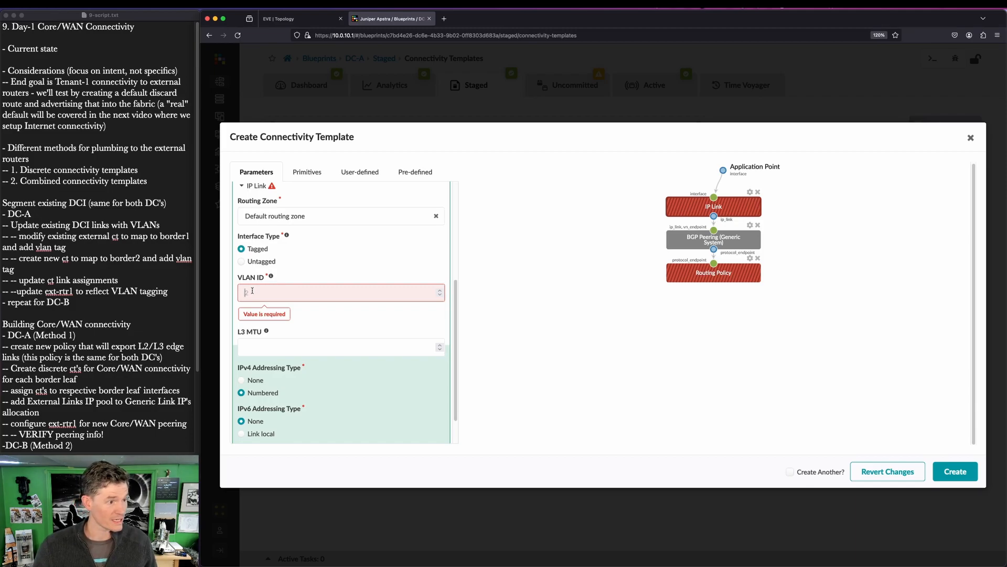
type("4")
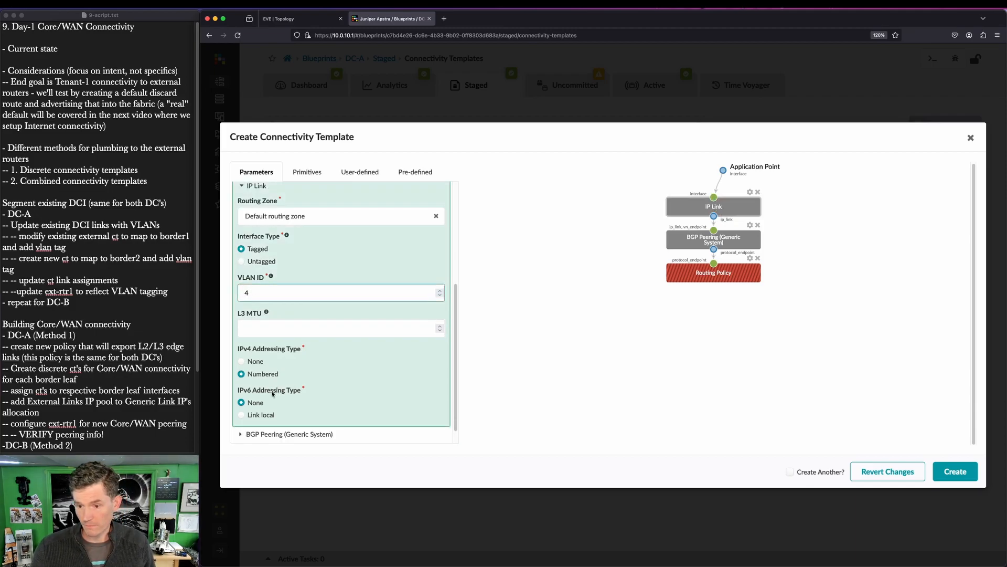
Set the BGP Peering (Generic System) to peer from Interface and peer to Interface/IP Endpoint
scroll(273, 393, "down", 1)
left_click(269, 413)
scroll(278, 389, "down", 5)
left_click(262, 358)
left_click(266, 400)
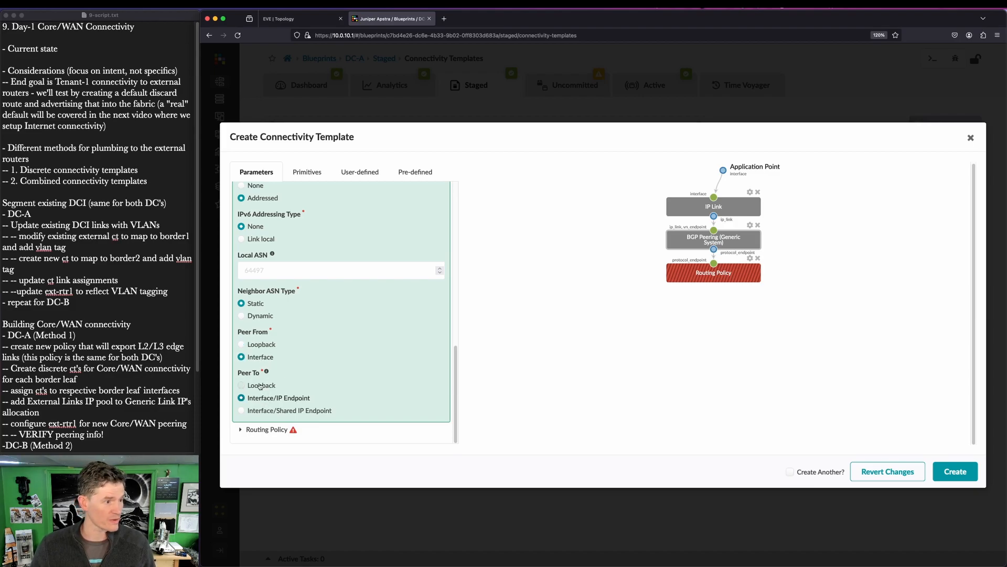
Assign ext-router-policy as the template's routing policy and create the connectivity template
left_click(276, 430)
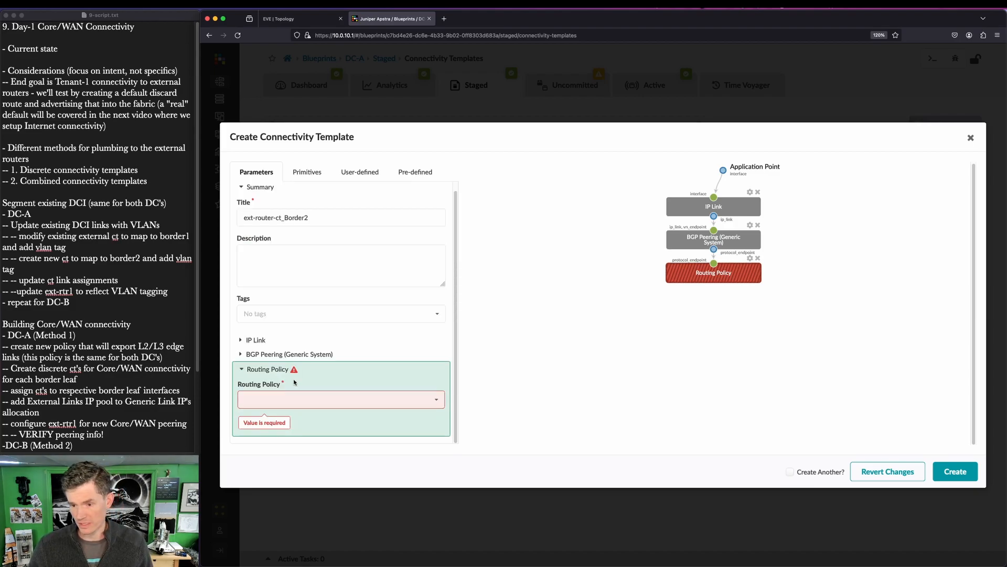
left_click(295, 404)
left_click(294, 434)
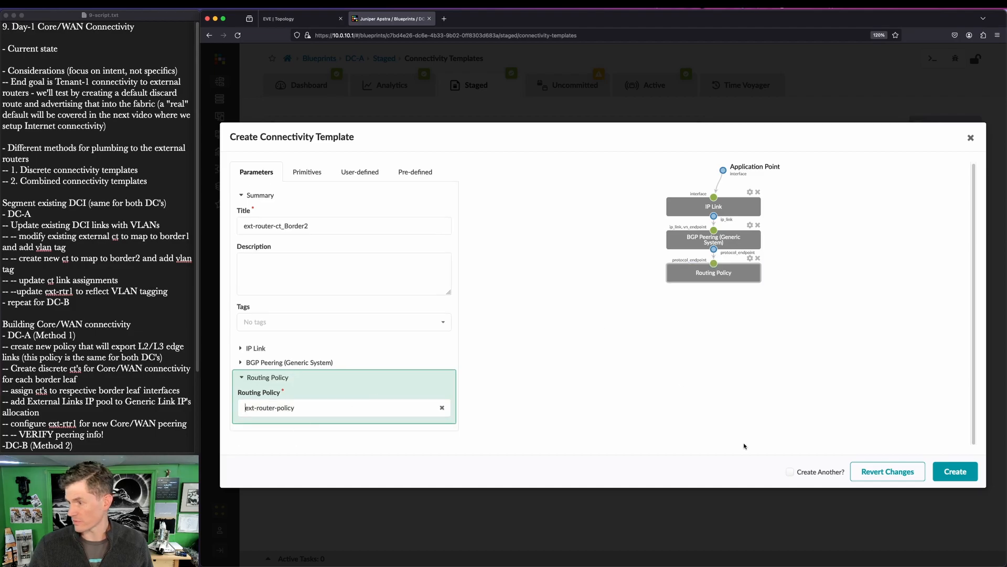
left_click(955, 472)
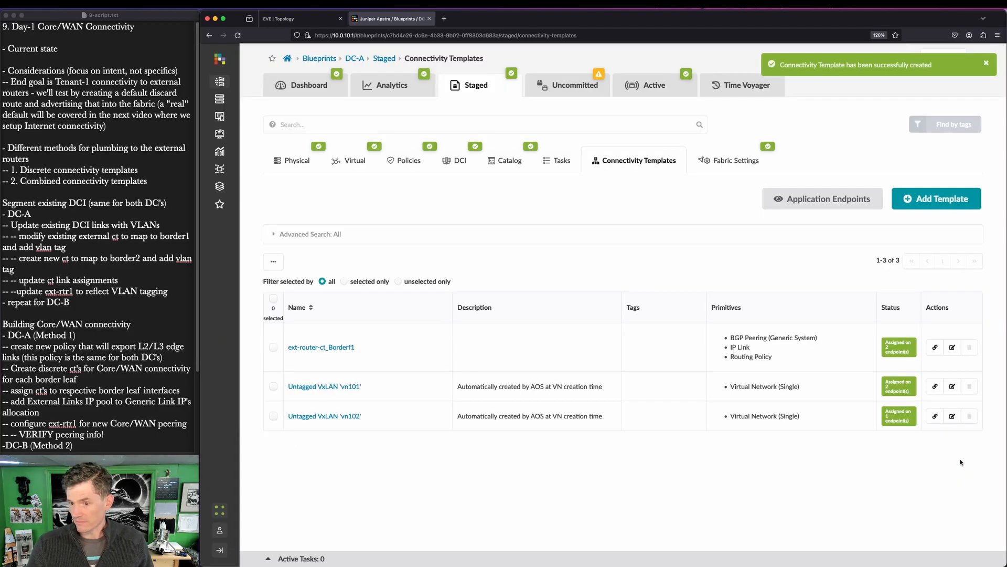
Correct the title of the ext-router-ct_Borderf1 template to ext-router-ct_Border1 and update it
key("ctrl+alt+a")
left_click_drag(341, 380, 365, 410)
key("Escape")
right_click(943, 400)
left_click(943, 380)
left_click(947, 399)
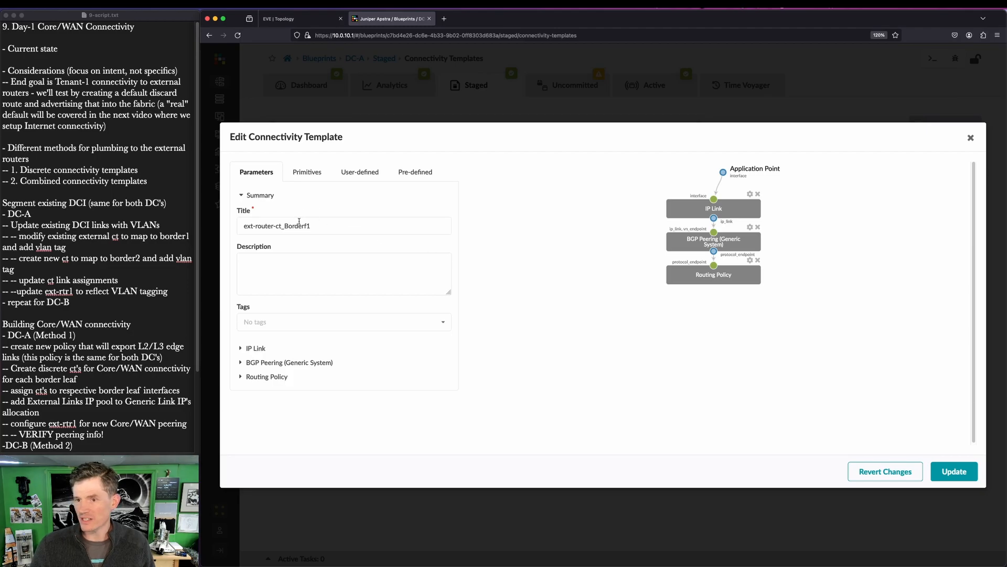
left_click(306, 226)
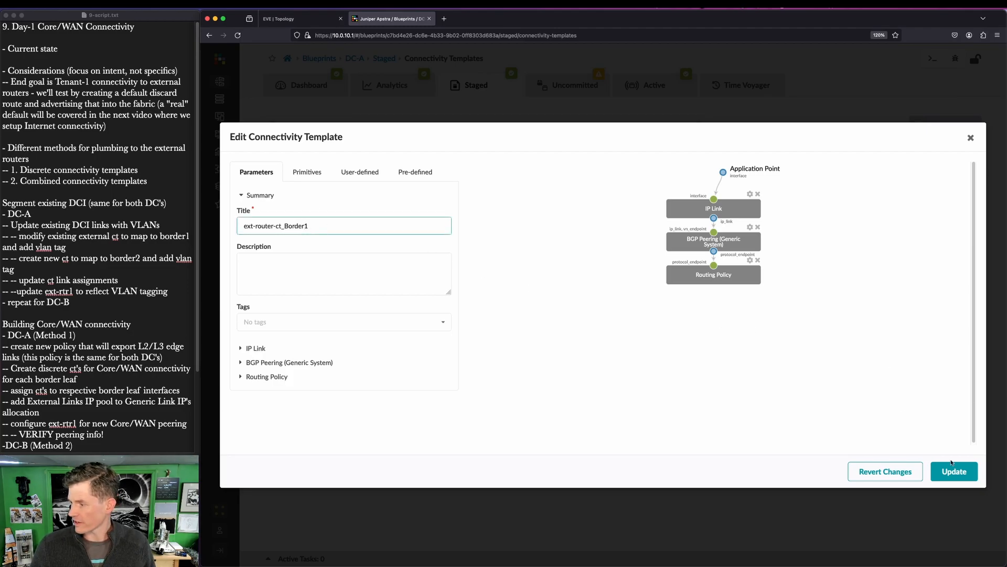
left_click(953, 469)
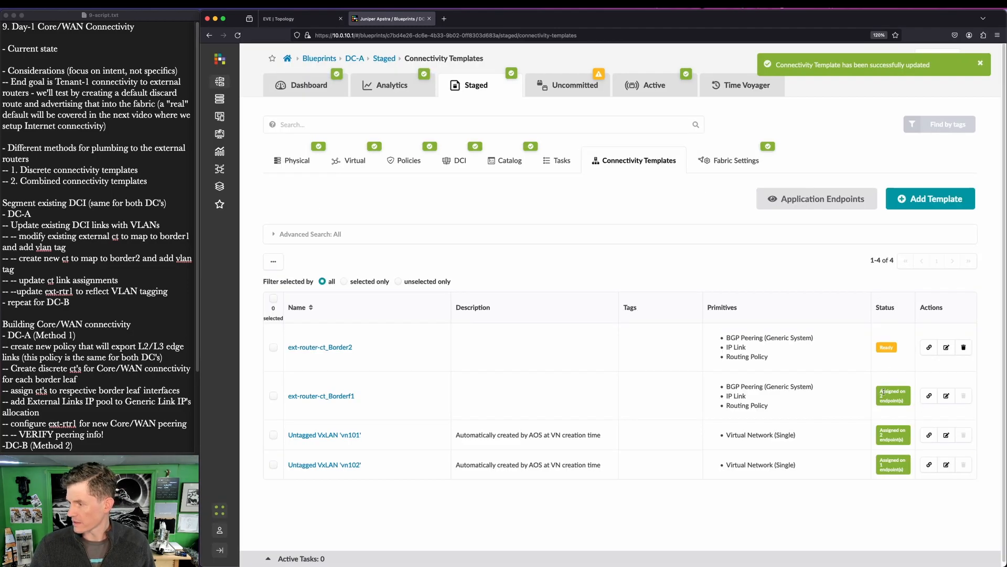
Remove the ext-router-ct_Border1 assignment from border_rack_dc_a_001_leaf2's ge-0/0/3 interface to ext-rtr1, keeping only leaf1 assigned
left_click_drag(852, 373, 913, 416)
left_click_drag(859, 318, 916, 374)
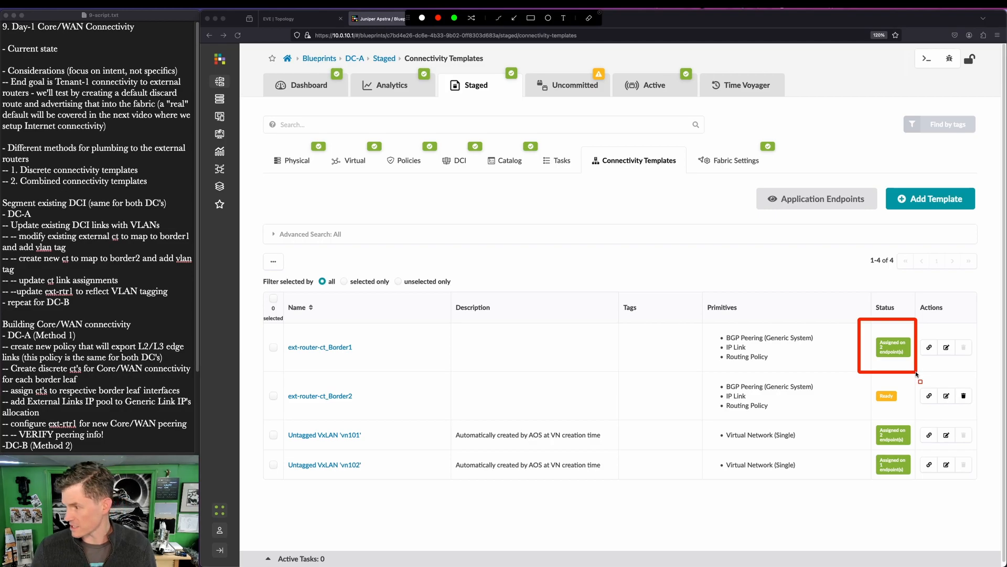
key("Escape")
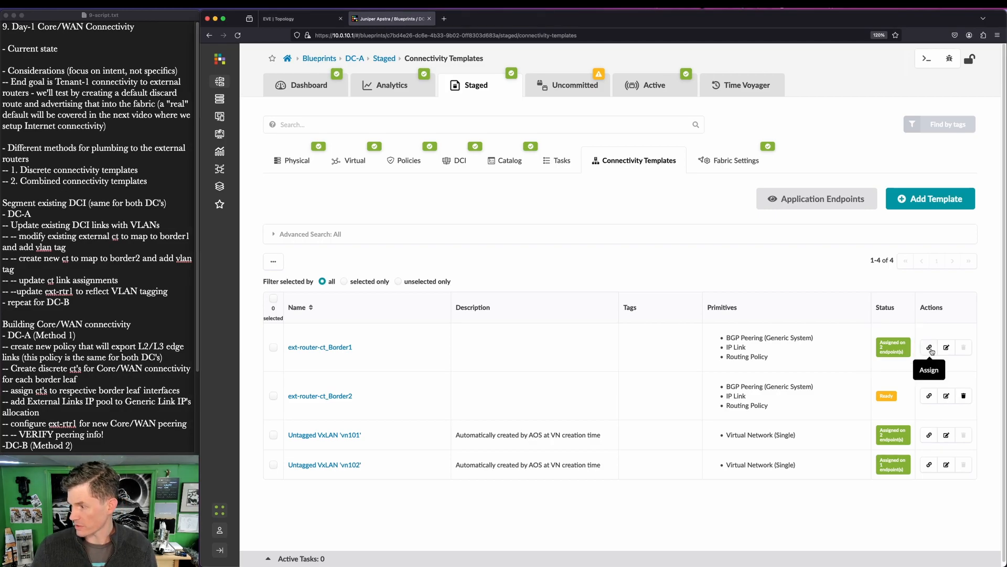
left_click(930, 349)
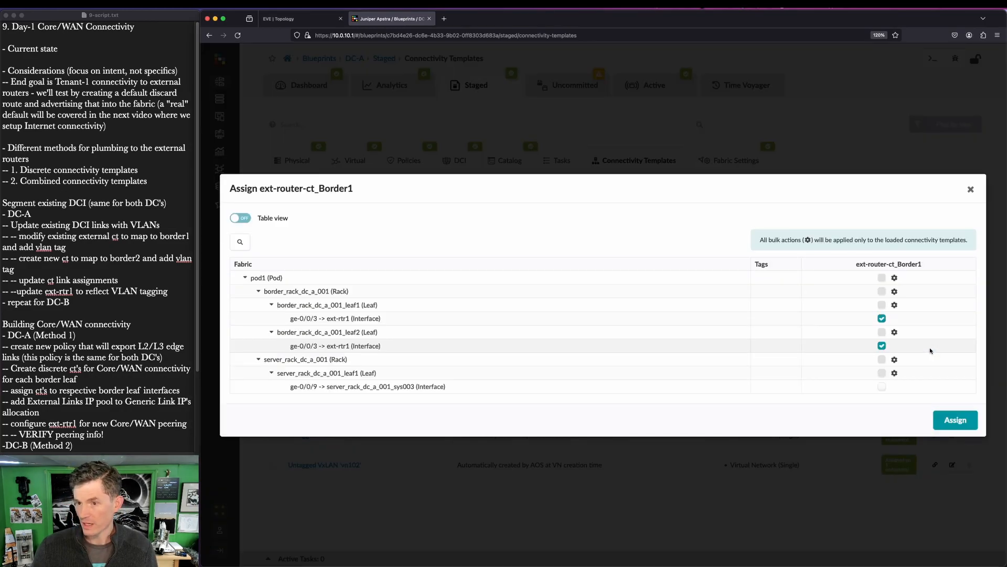
key("ctrl+a")
left_click_drag(298, 181, 391, 206)
key("Escape")
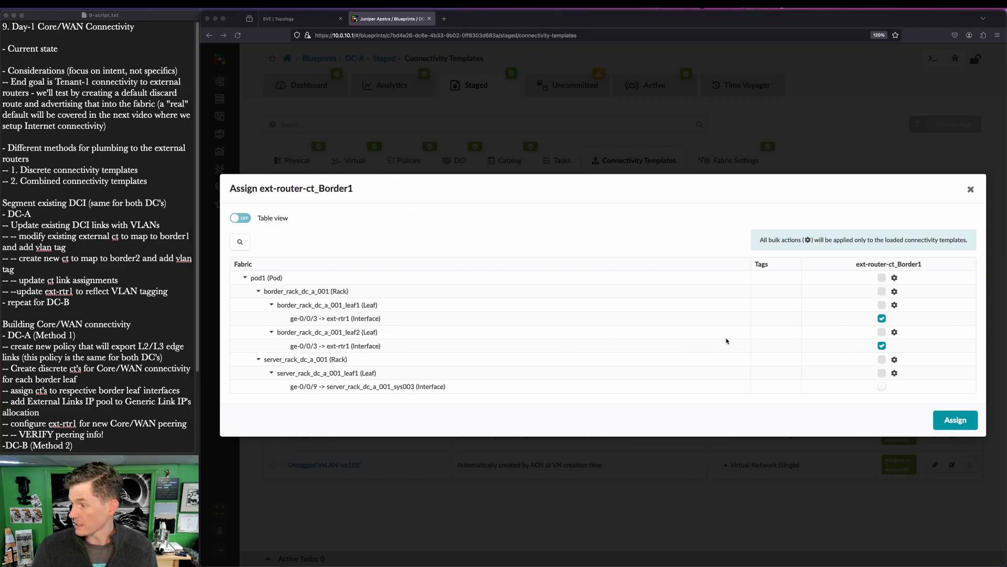
left_click(882, 346)
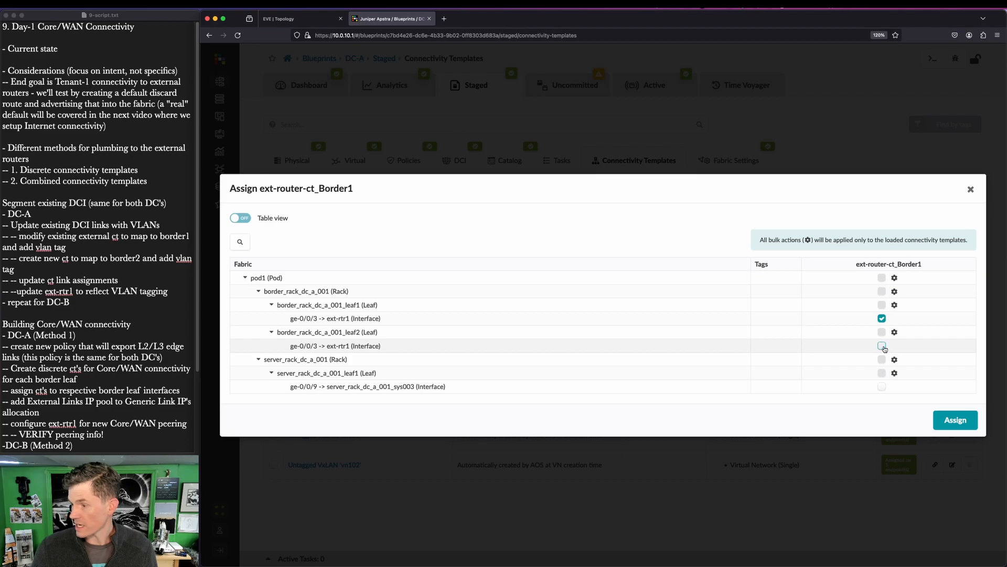
left_click(959, 422)
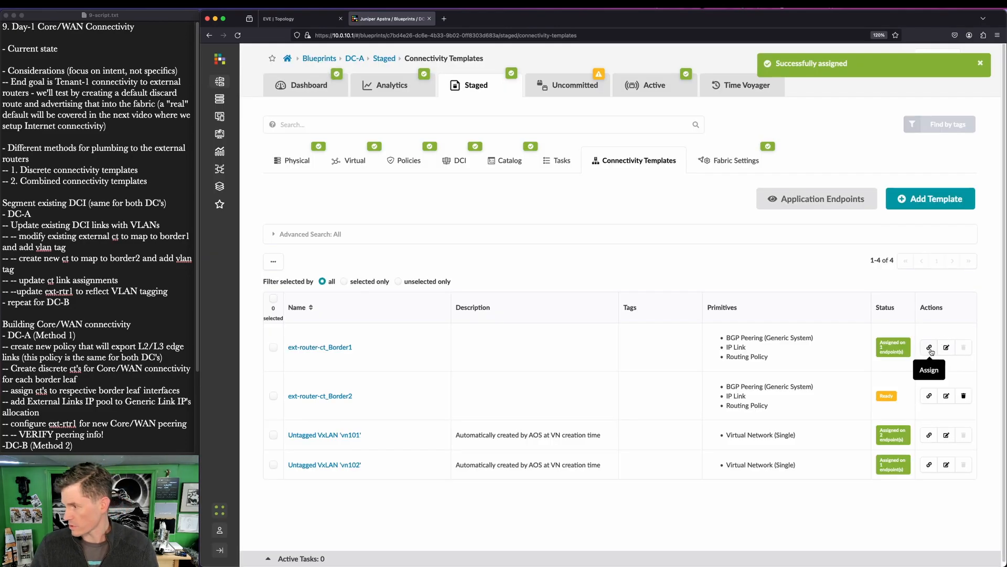
Assign ext-router-ct_Border2 to the ge-0/0/3 interface to ext-rtr1 on border_rack_dc_a_001_leaf2
left_click(929, 397)
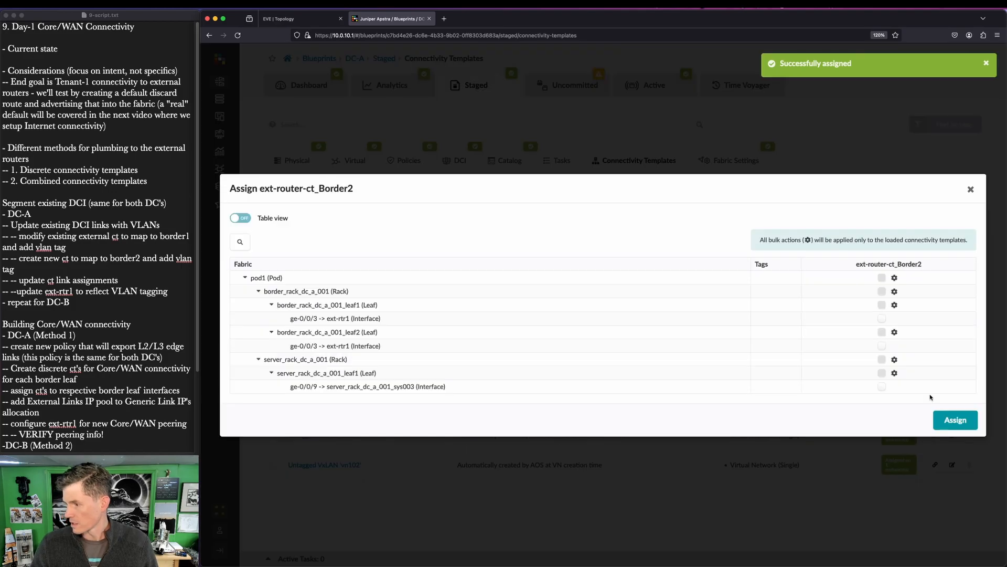
left_click(881, 346)
left_click(955, 419)
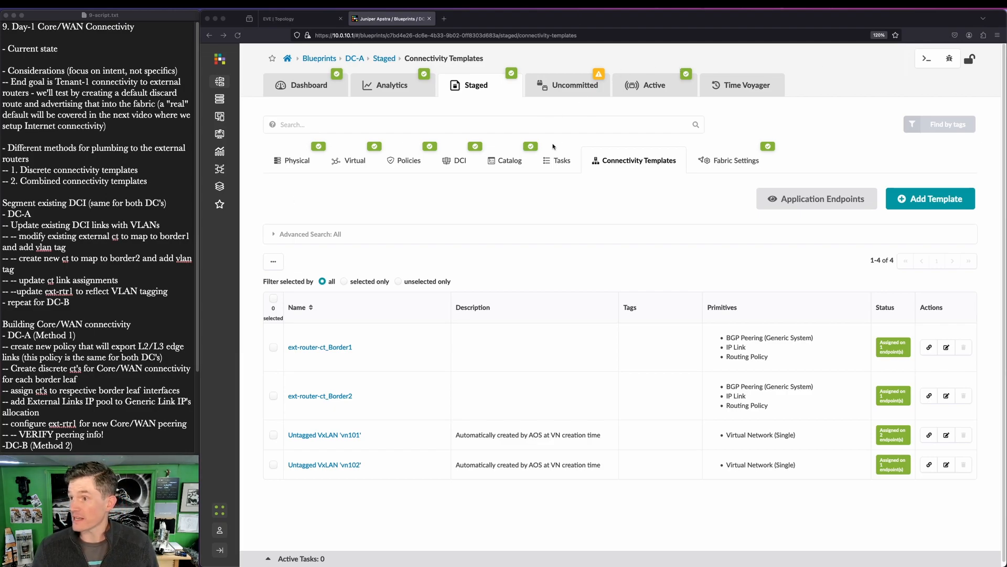
Check ext-rtr1 in the EVE topology and commit the DC-A blueprint's uncommitted changes from Staged to Active
left_click(299, 18)
left_click_drag(420, 96, 538, 185)
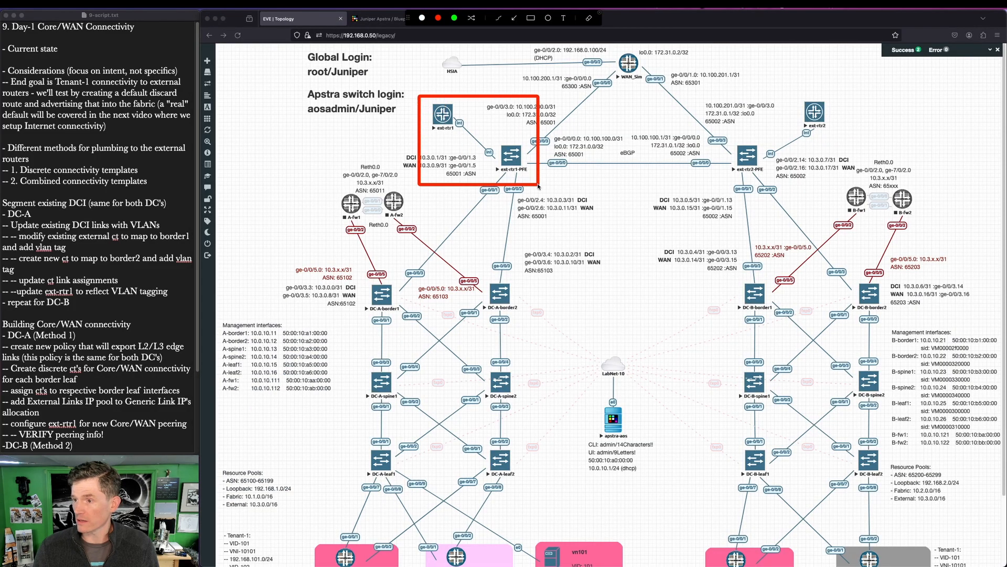
key("Escape")
left_click(398, 23)
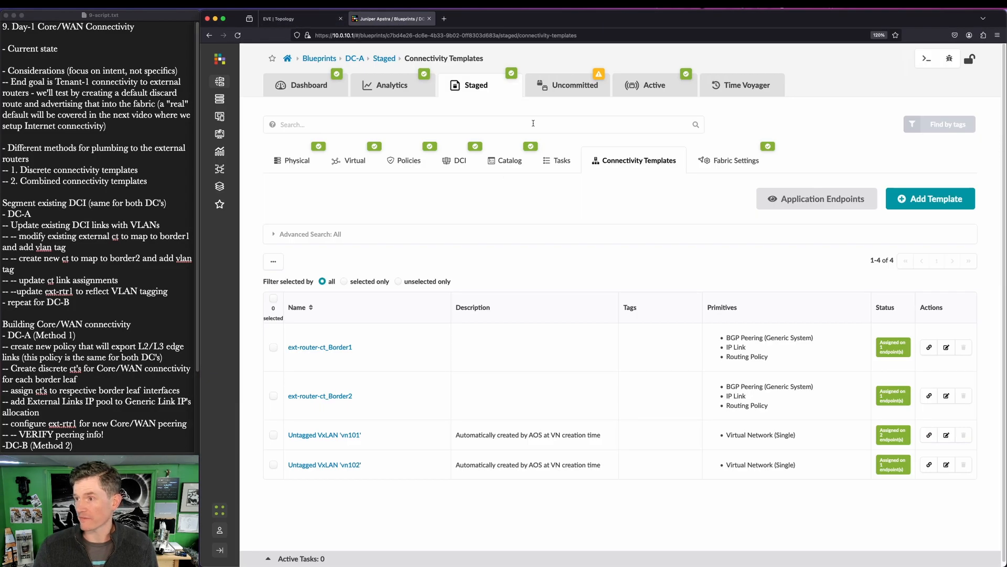
left_click(546, 93)
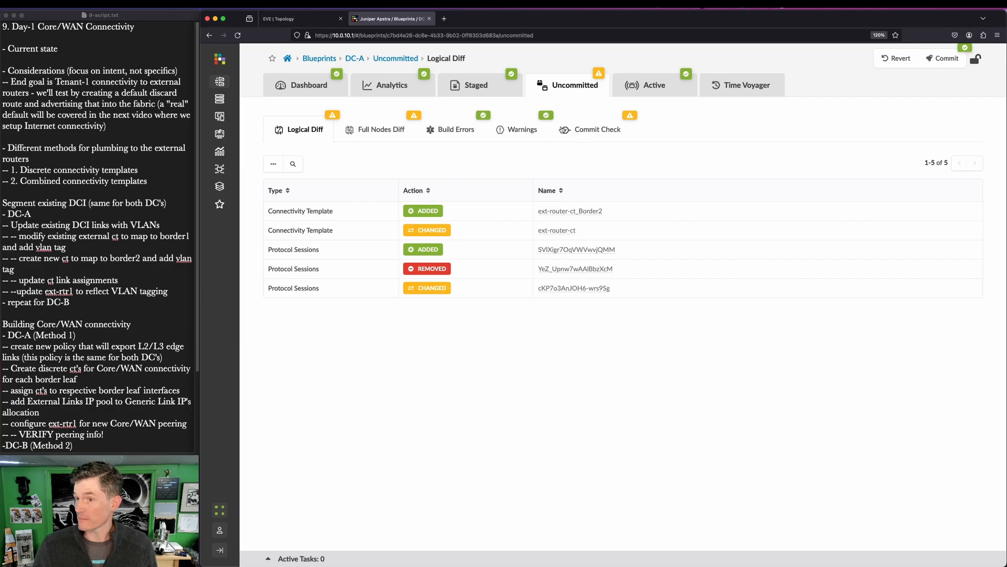
left_click(943, 58)
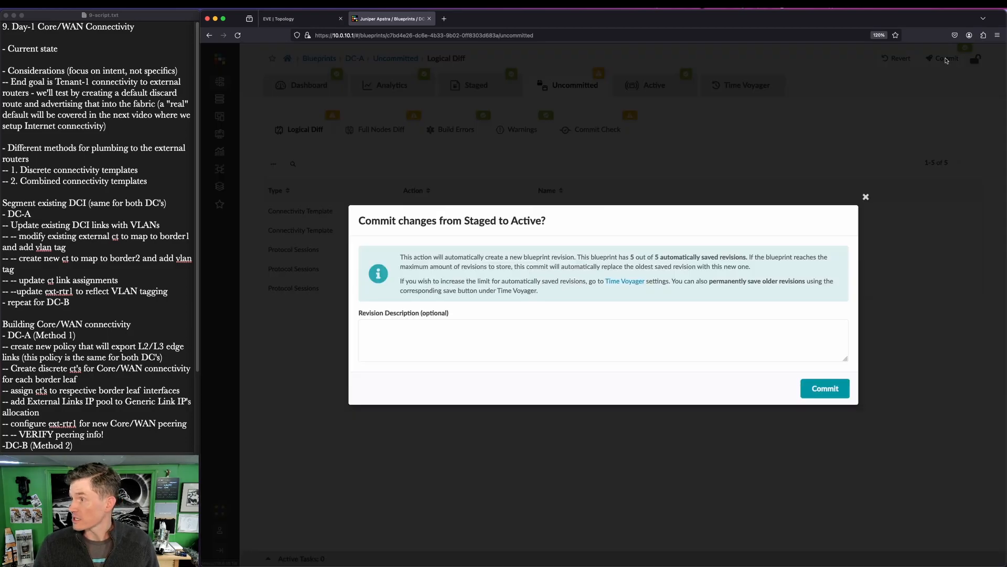
left_click(832, 397)
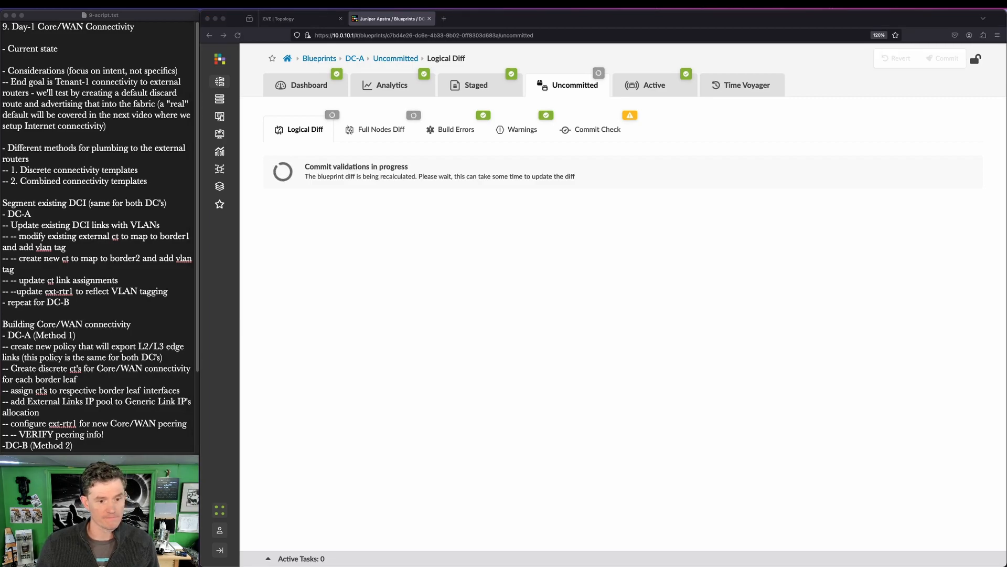
Open the ext-rtr1 console from the EVE topology and enter configuration mode
left_click(285, 19)
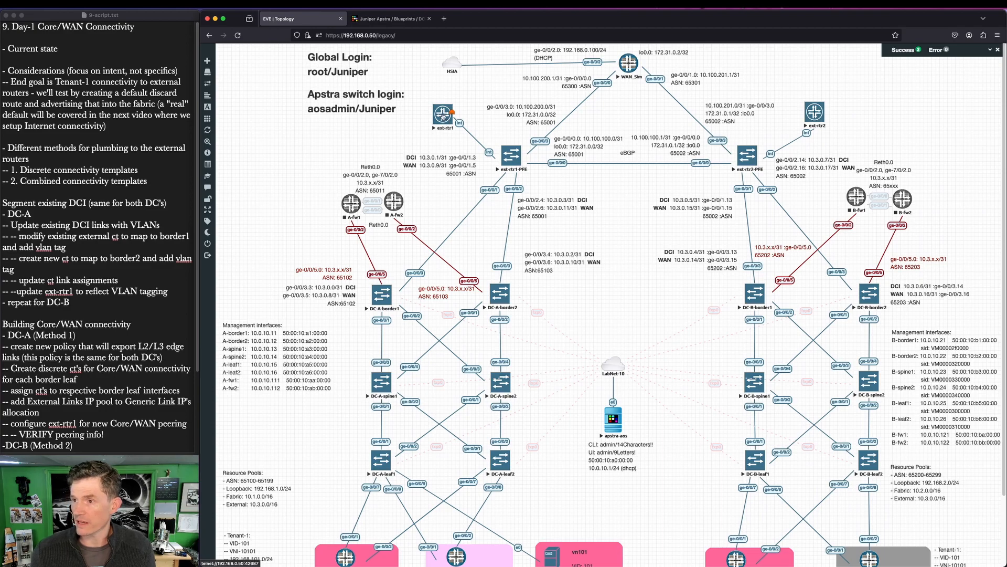
left_click(442, 115)
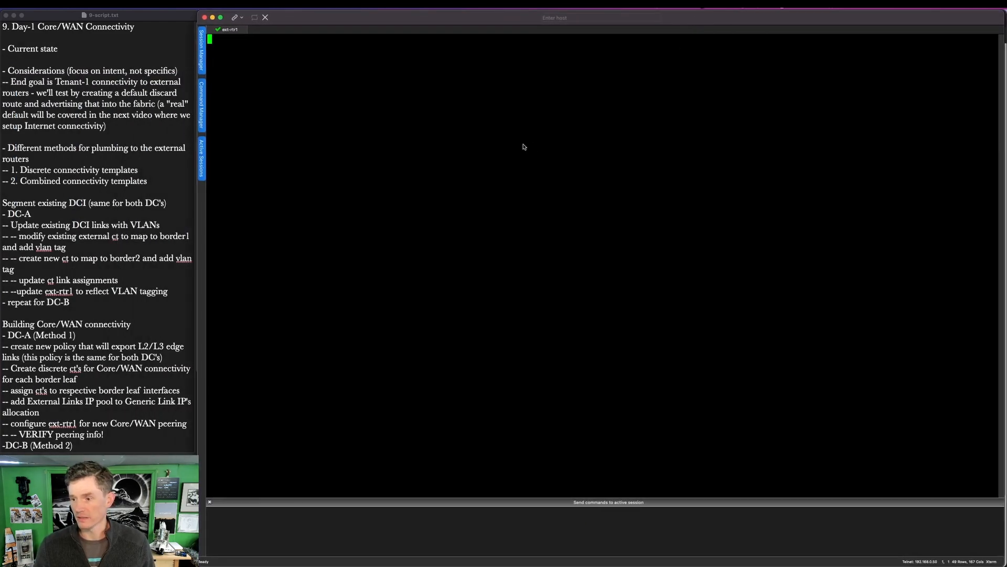
key("Return")
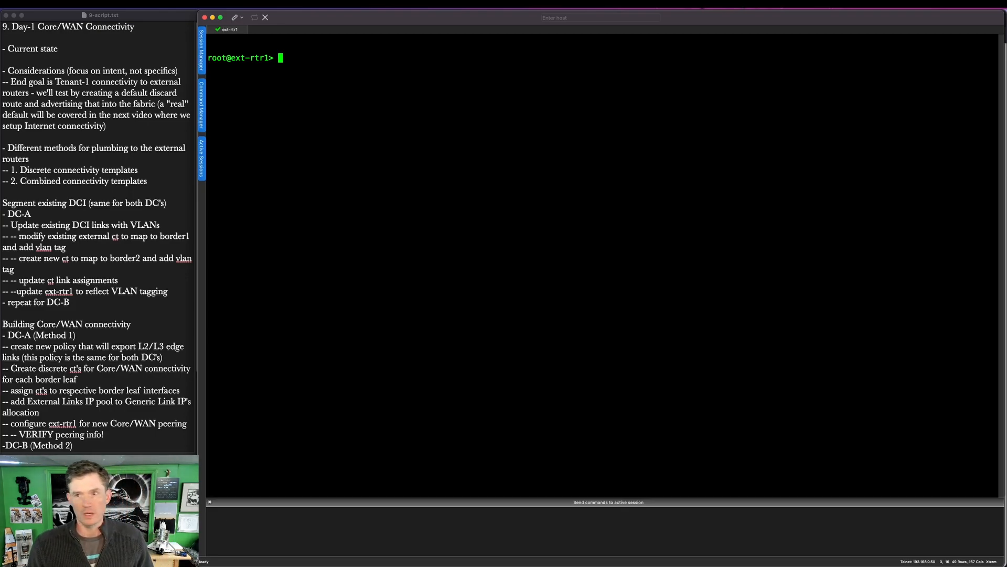
type("configure")
key("Return")
Rename unit 0 of interface ge-0/0/1 to unit 3 in the ext-rtr1 configuration
type("re")
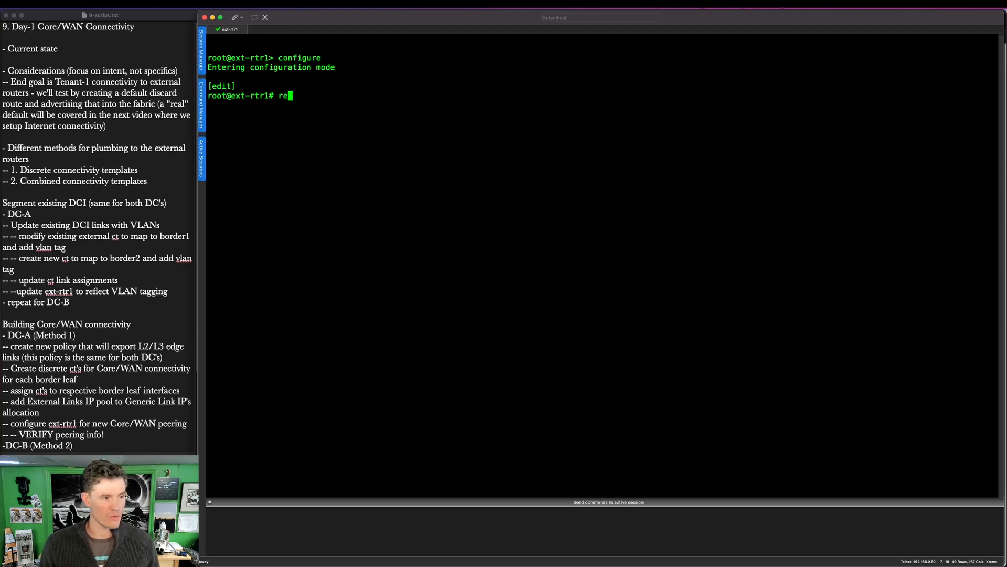
type("name ")
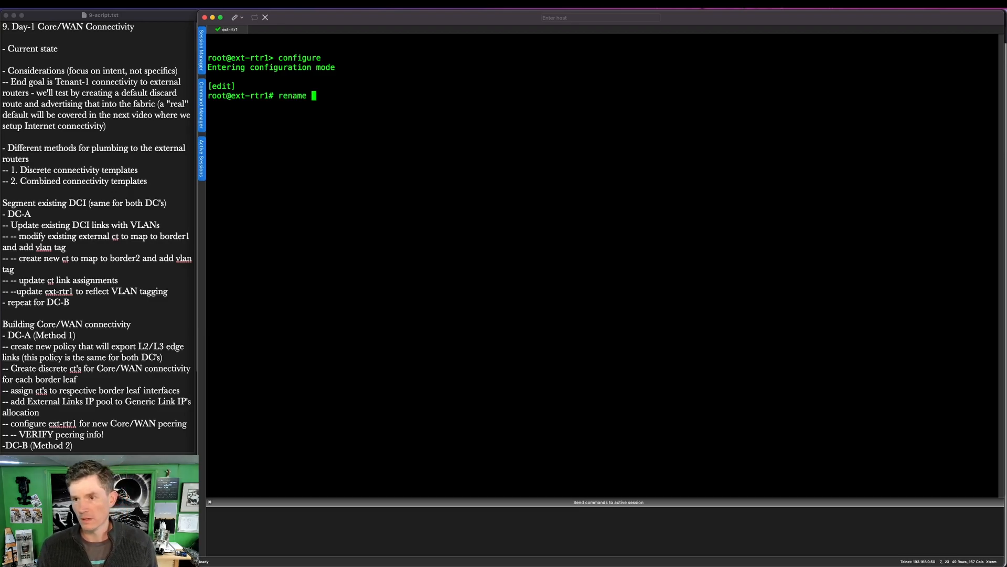
type("interfaces ge")
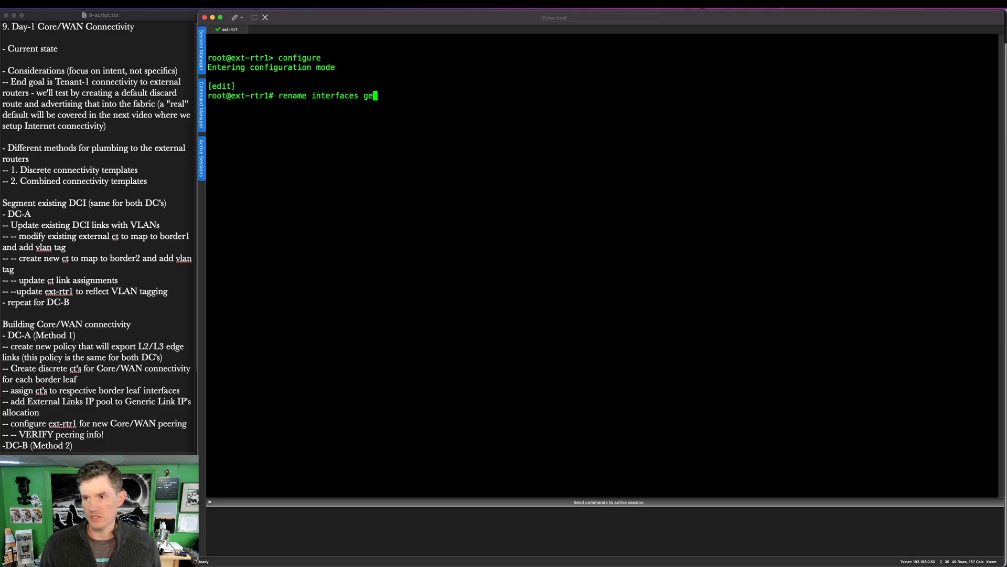
type("-0/0/1")
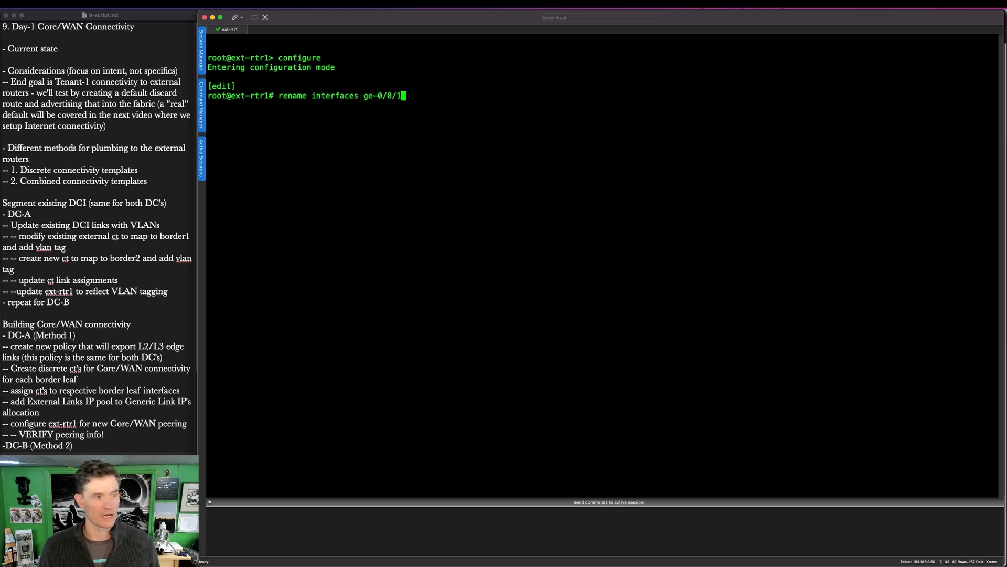
type(" unit 0 to unit 3")
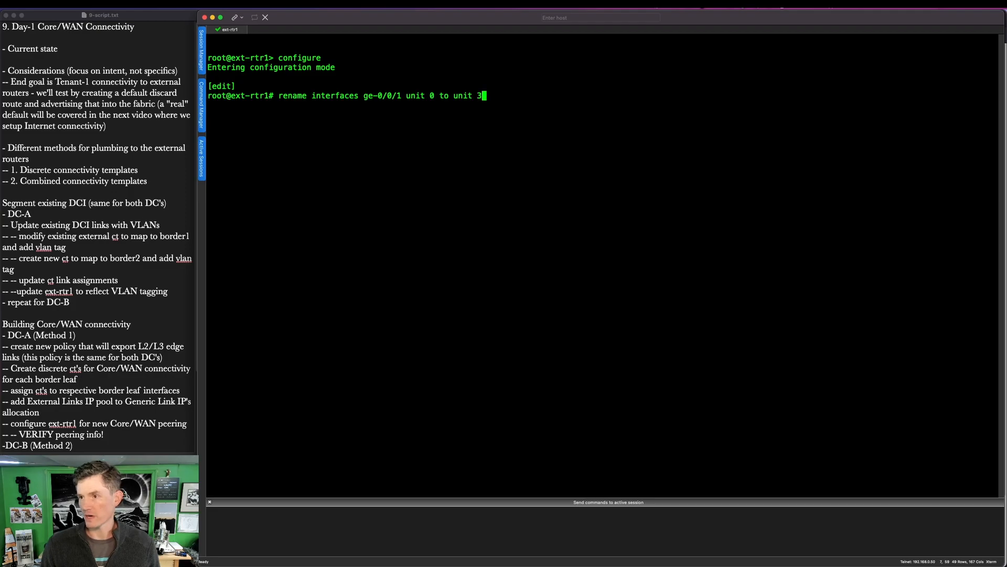
key("Return")
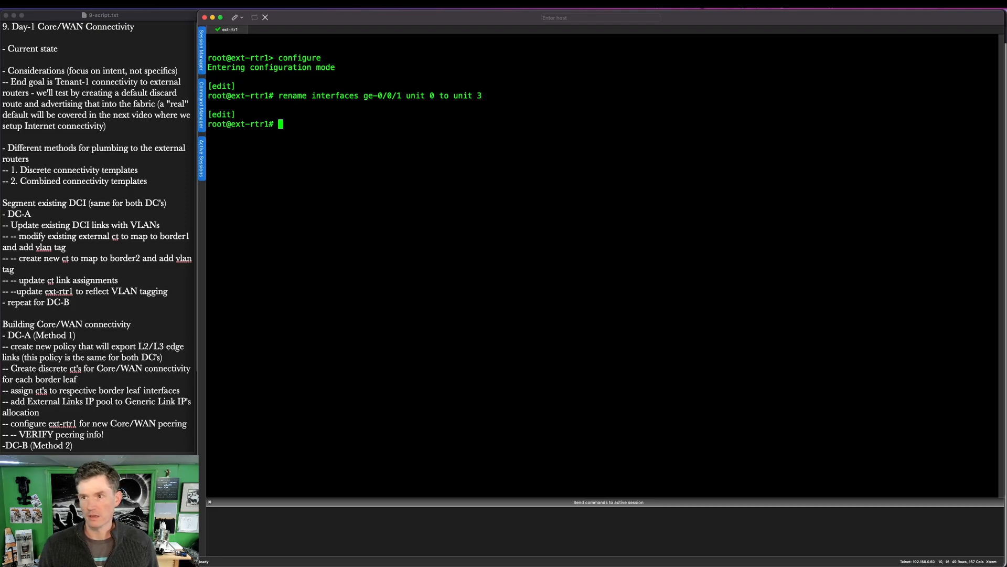
Enable vlan-tagging on ext-rtr1's ge-0/0/1 and set vlan-id 3 on its unit 3
type("set interfaces g")
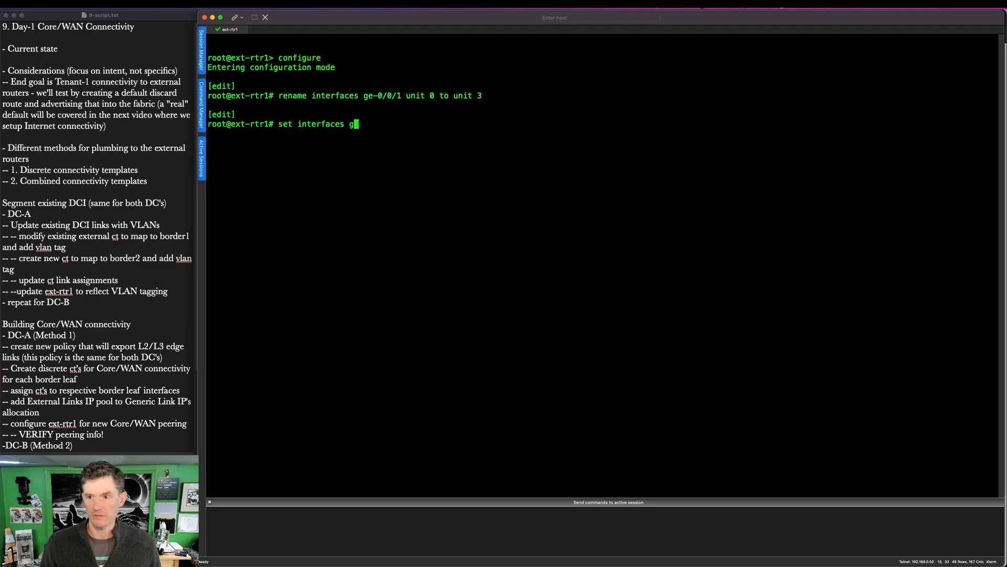
type("e-0/0/1 ")
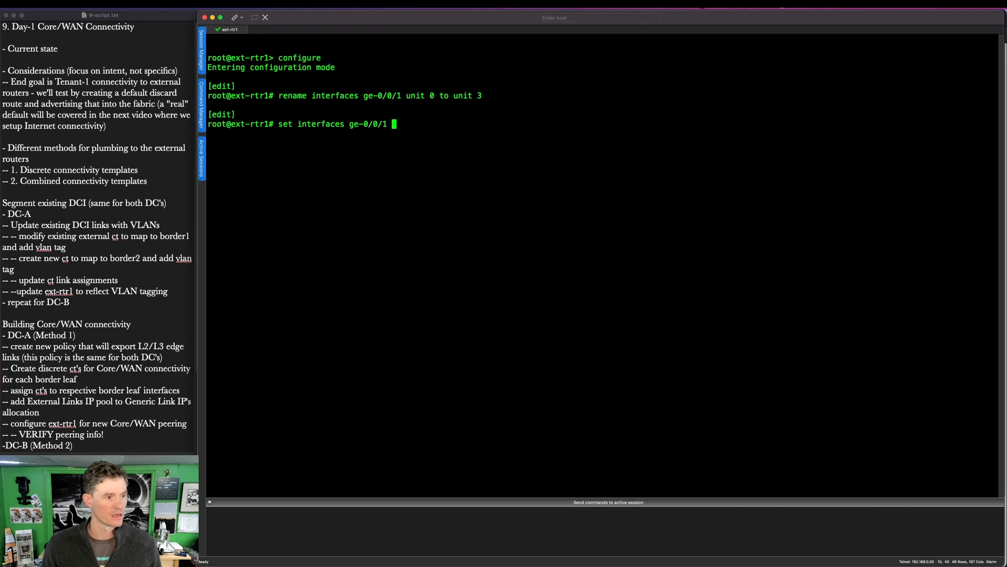
type("vlan-tagging ")
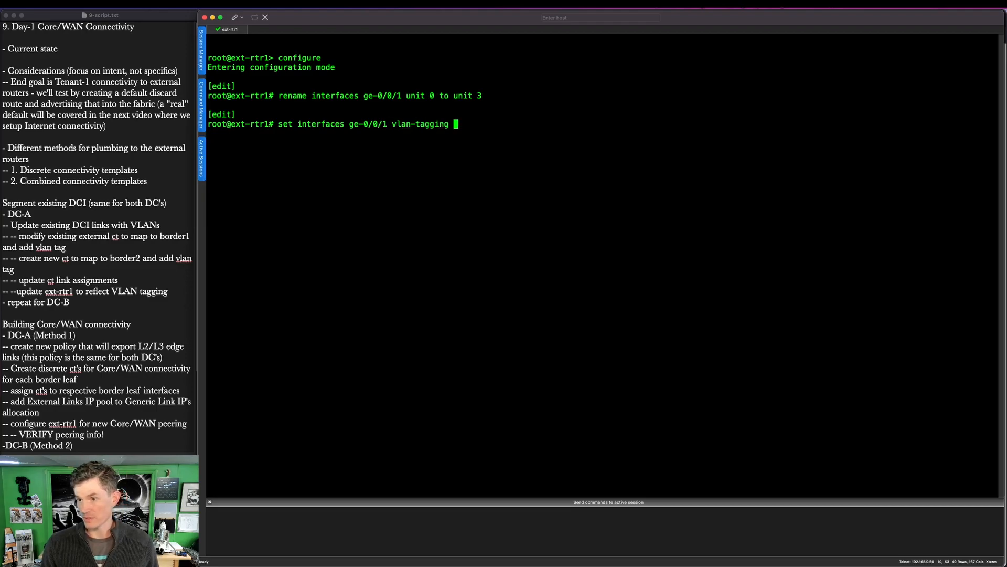
type("uni")
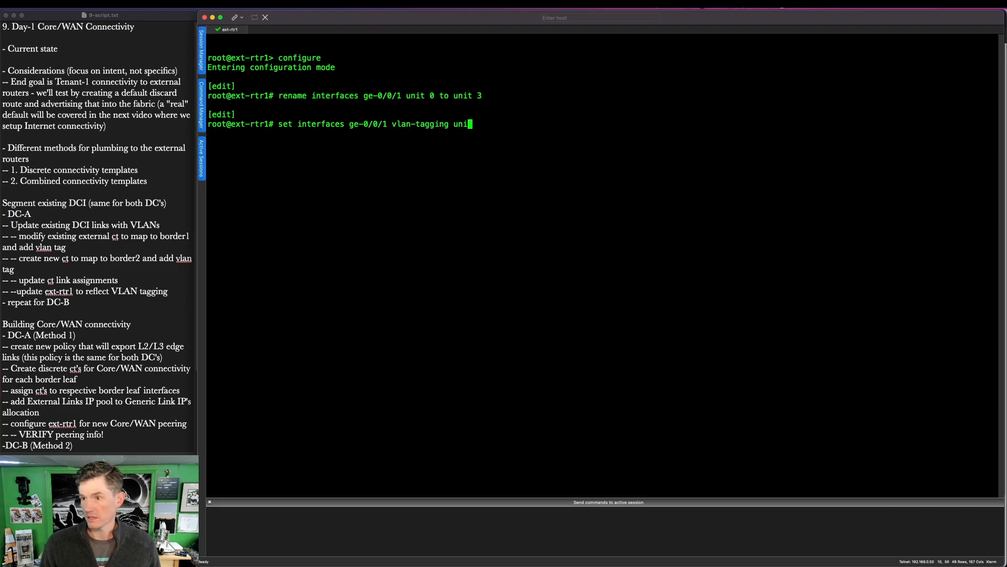
type("t 3 vlan-id 3")
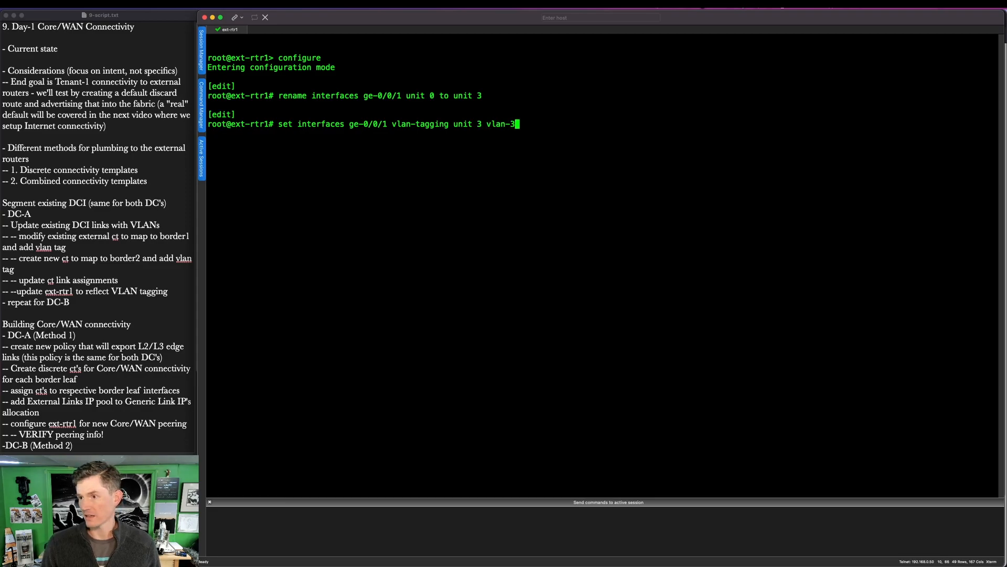
key("Return")
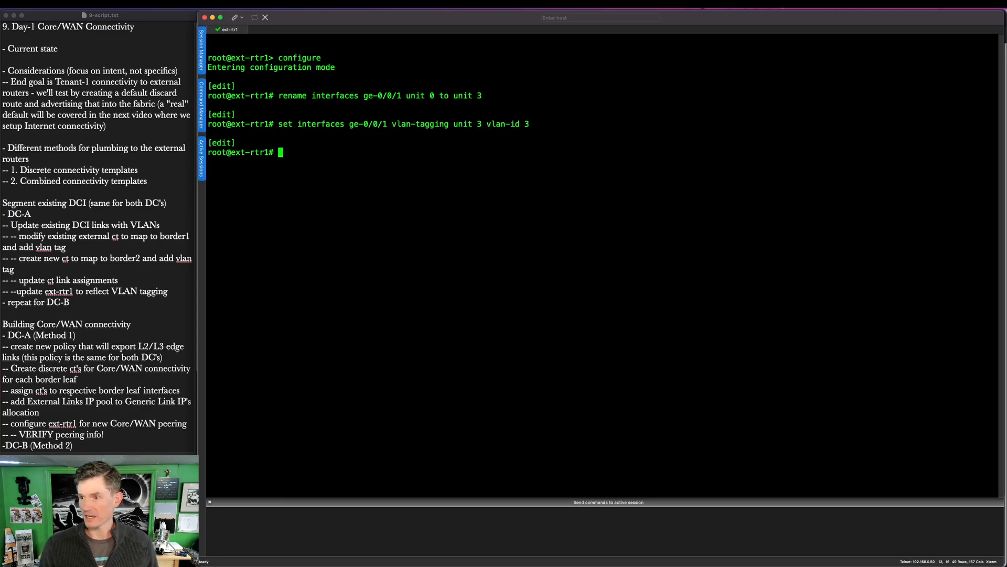
Rename unit 0 of interface ge-0/0/2 to unit 4 in the ext-rtr1 configuration
type("re")
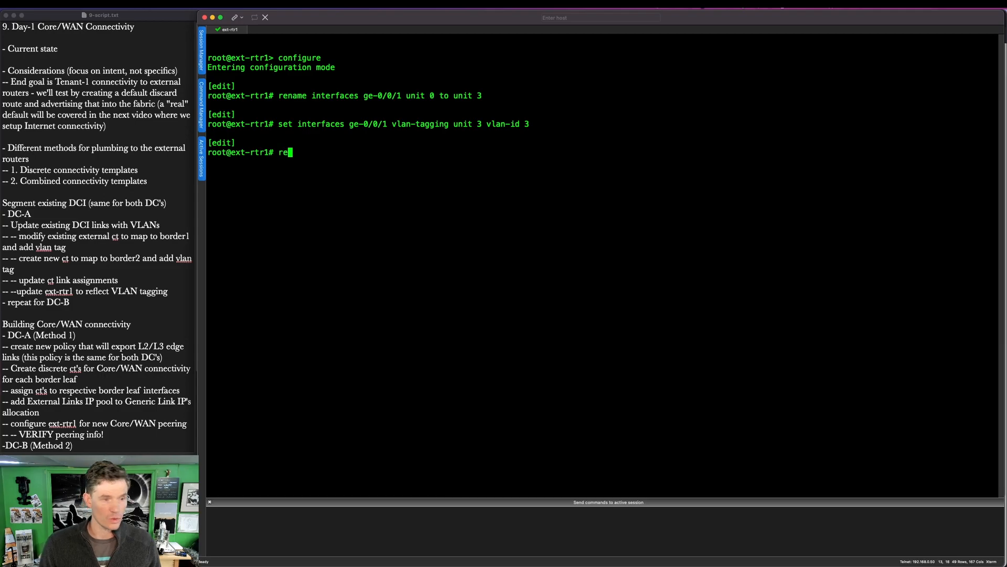
type("name j")
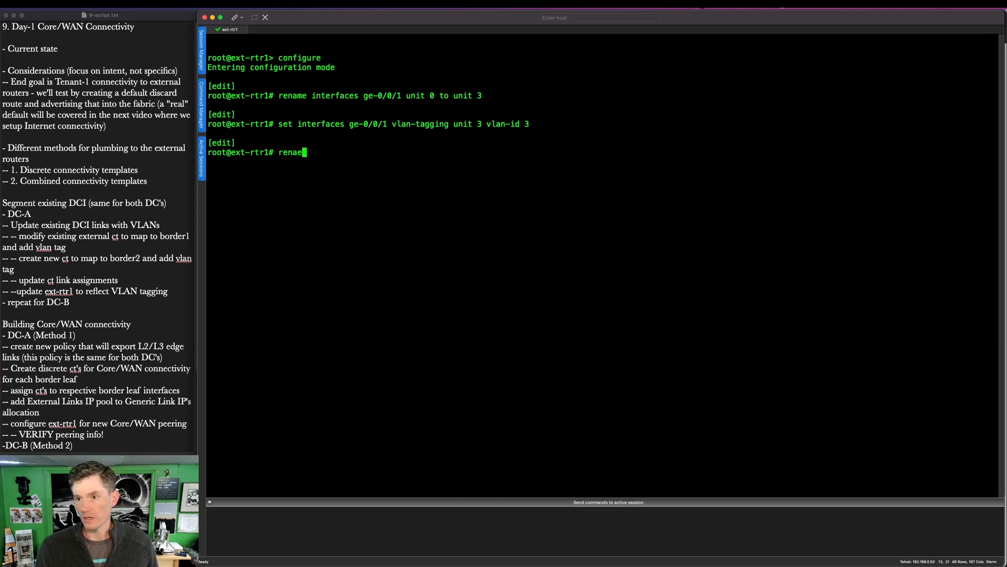
key("BackSpace")
type("interfaces ge-0/0/2 unit ")
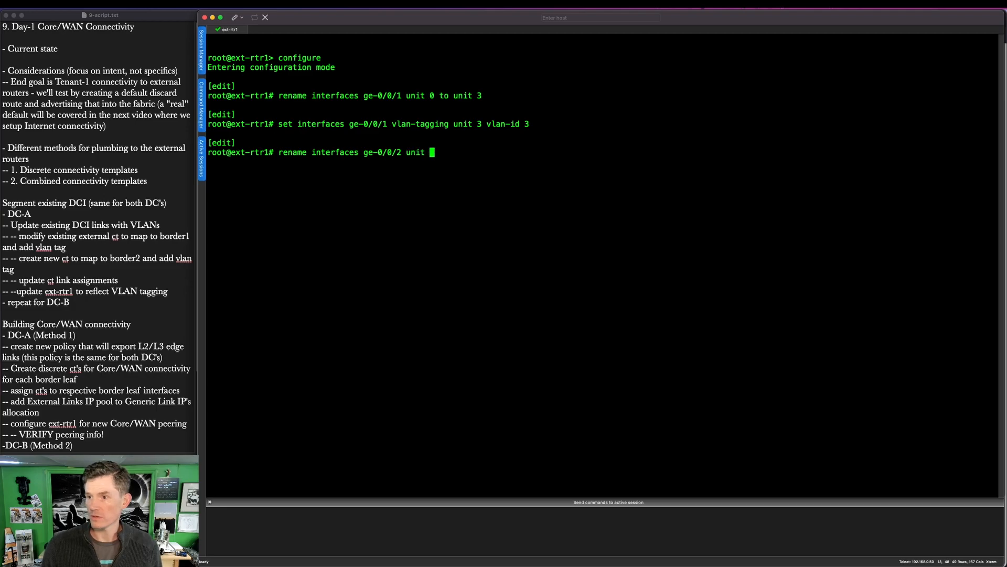
type("0 to unit 4")
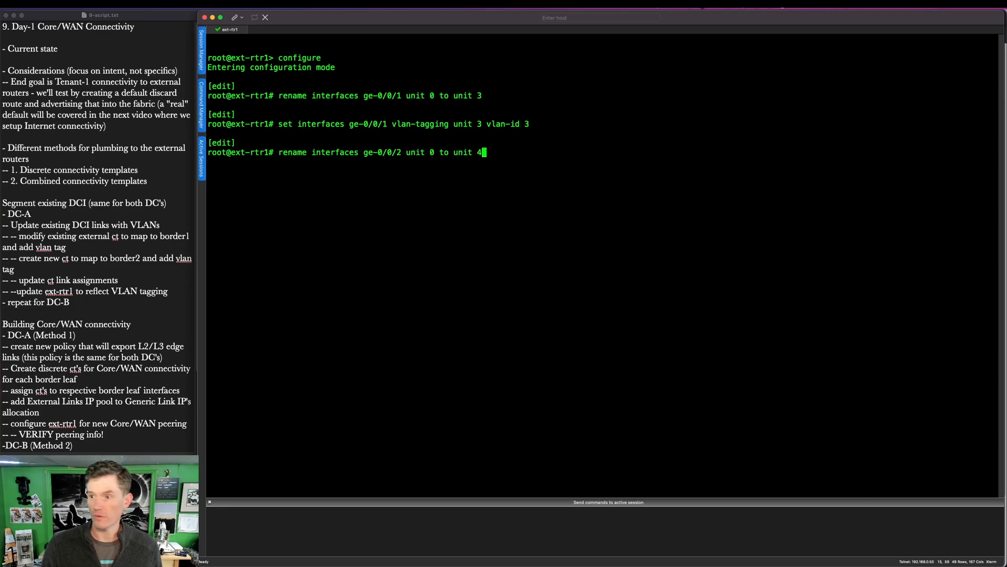
key("Return")
Enable vlan-tagging on ext-rtr1's ge-0/0/2 and set vlan-id 4 on its unit 4
type("set interfaces ge-")
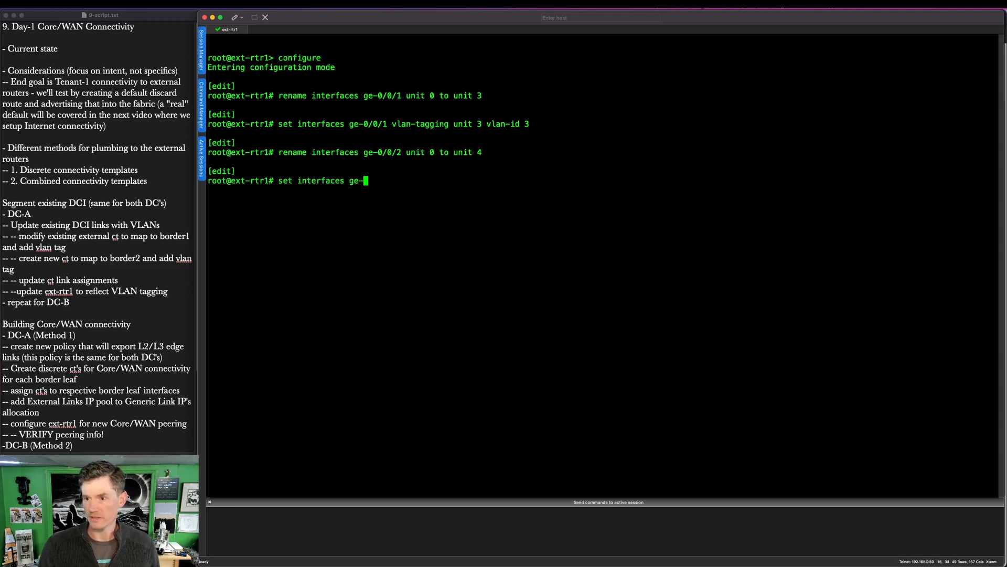
type("0/0/2 ")
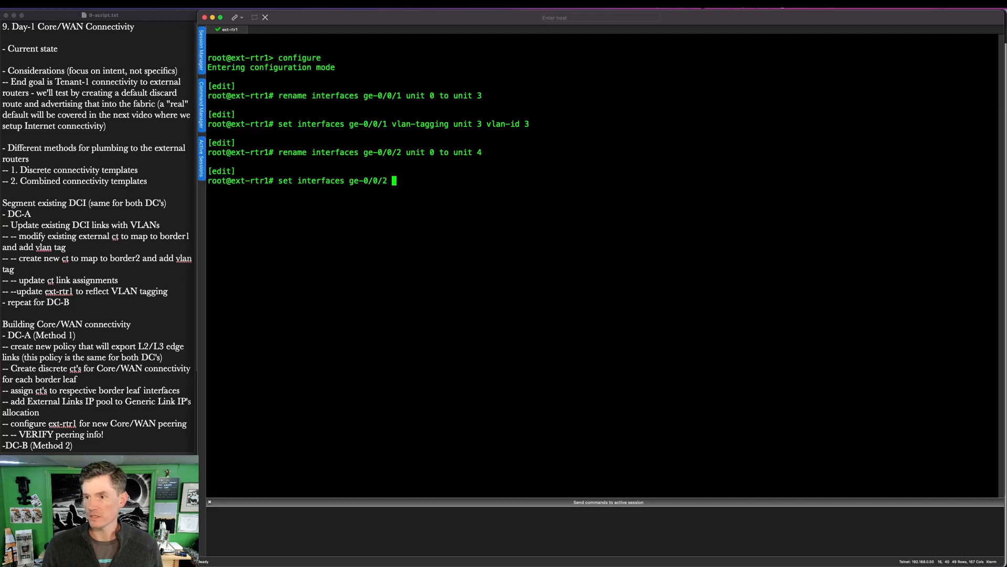
type("vlan-tagging ")
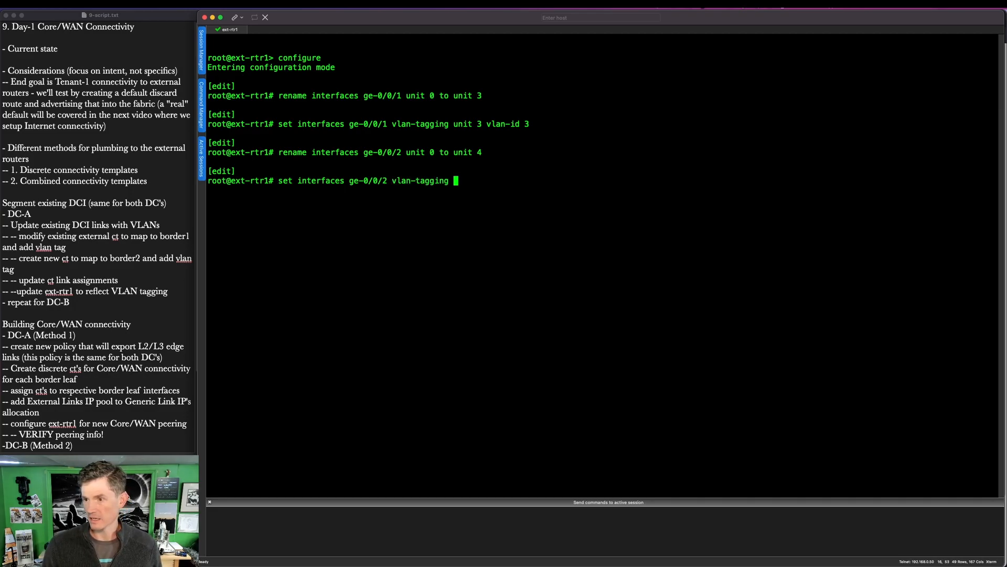
type("unit 4 vlan-i")
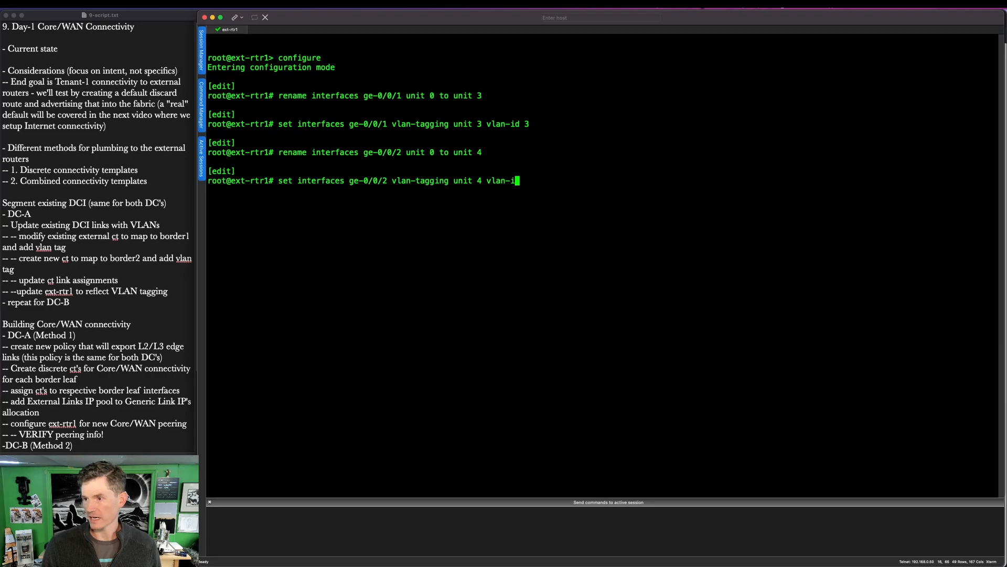
type("d 4")
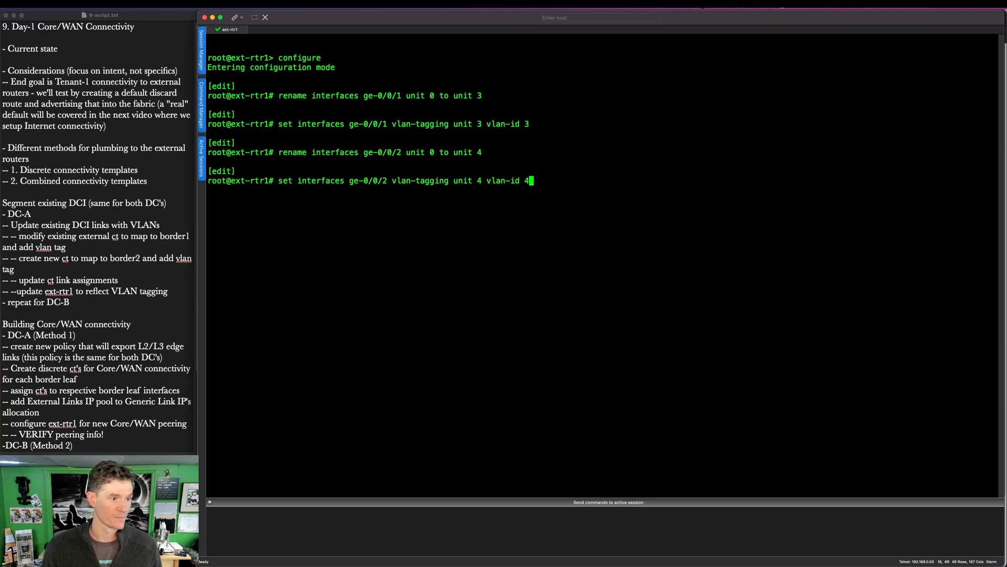
key("Return")
Show ext-rtr1's interfaces configuration and review the VLAN tagging and addresses of ge-0/0/1 and ge-0/0/2
type("show interfaces")
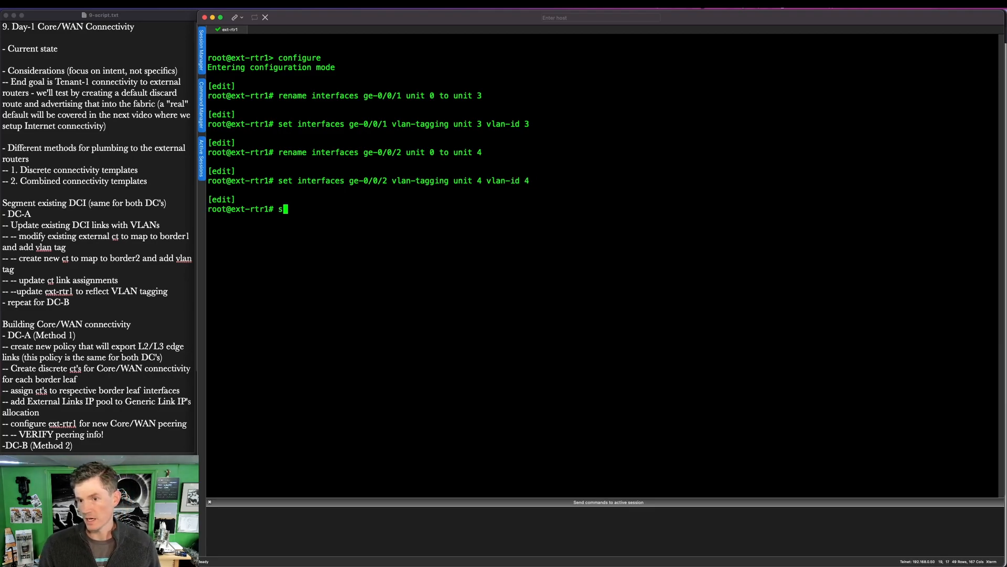
key("Return")
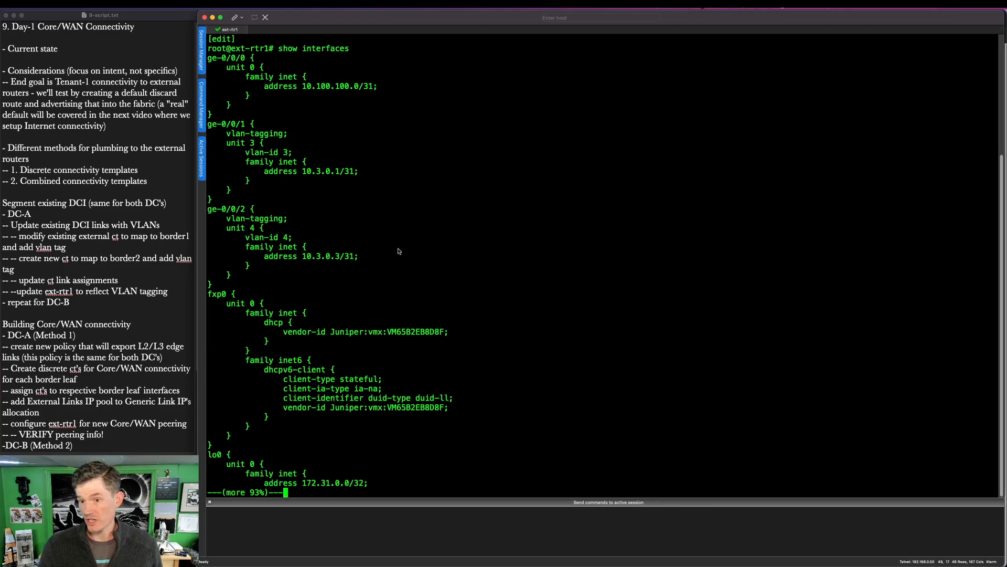
key("ctrl+alt+a")
mouse_move(423, 273)
left_mouse_down()
mouse_move(202, 127)
mouse_move(202, 106)
left_mouse_up()
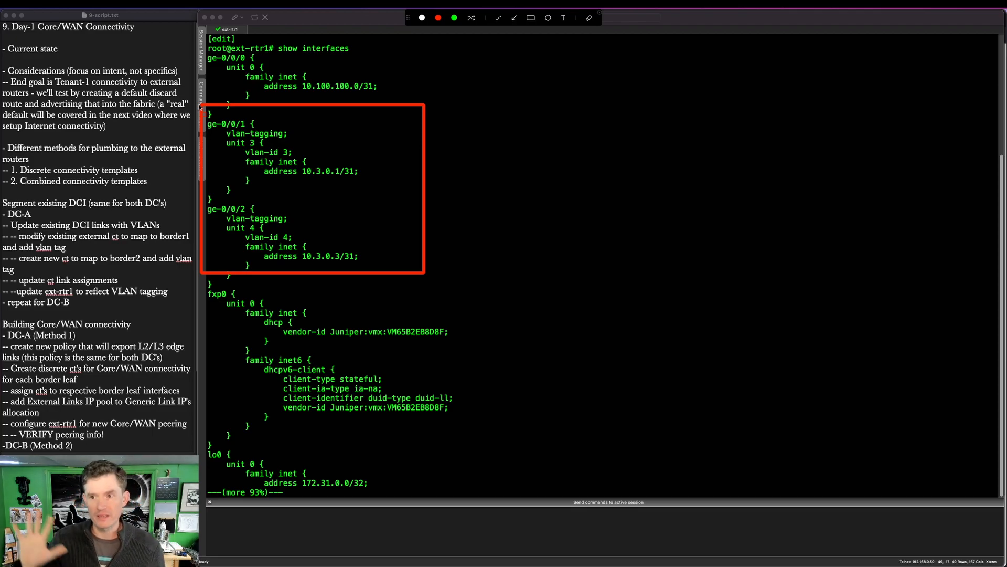
key("Escape")
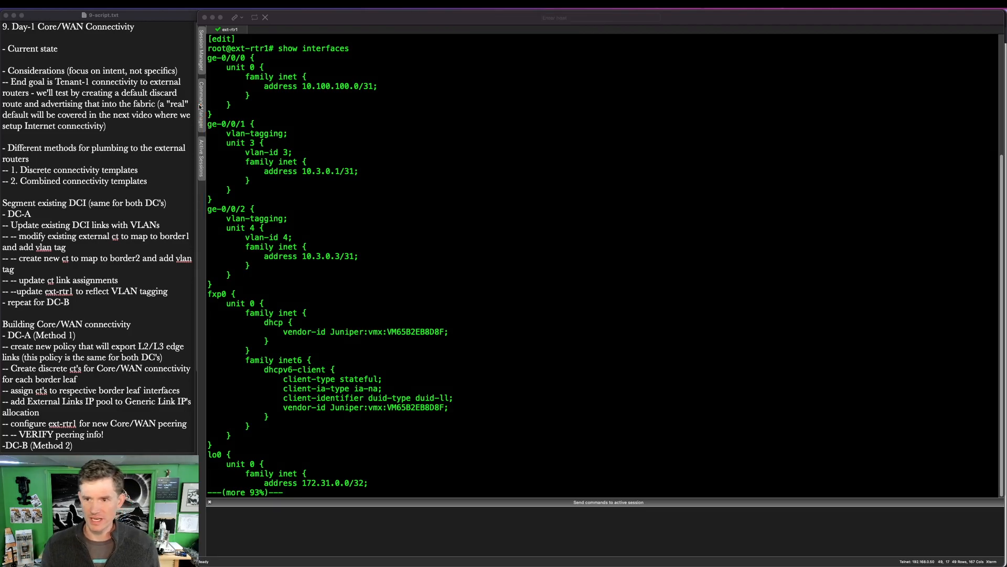
Leave the interface listing, commit the ext-rtr1 configuration and exit configuration mode
left_click(398, 204)
type("qcommit ")
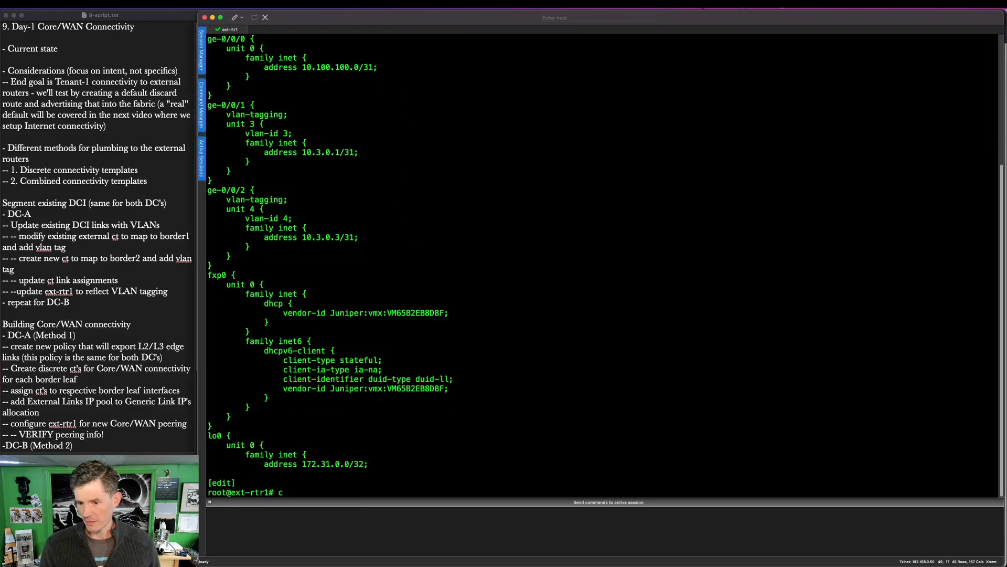
type("and-quit")
key("Return")
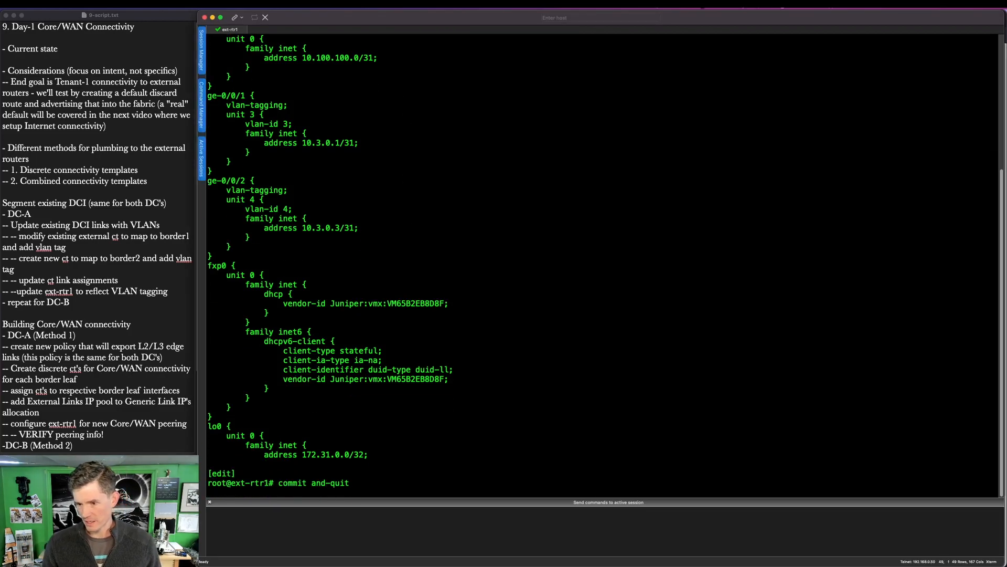
Switch to Juniper Apstra and examine the staged DC-A blueprint's protocol sessions, comparing peer IPv4 addresses of the border leafs and ext-rtr1
key("ctrl+Up")
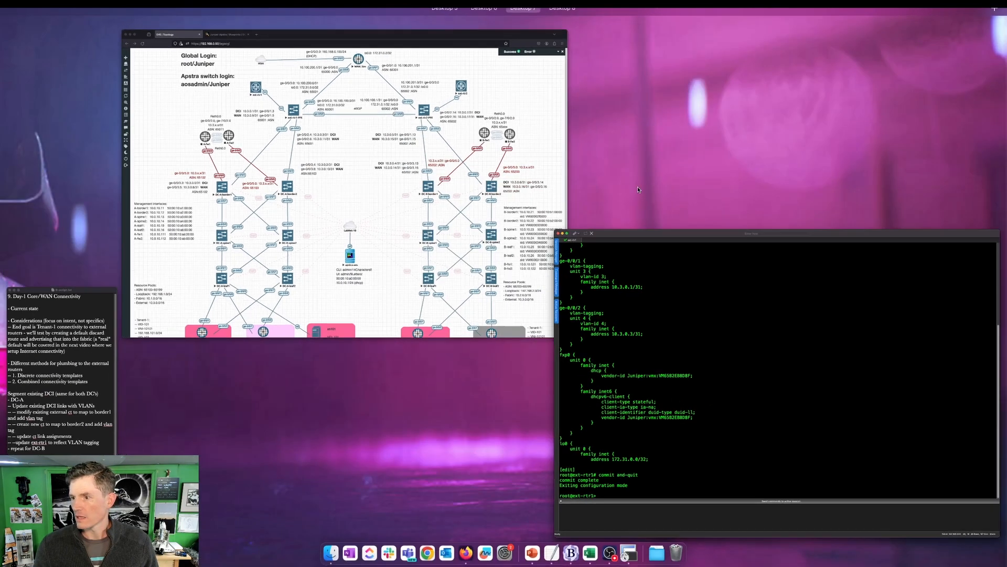
left_click(418, 168)
left_click(385, 22)
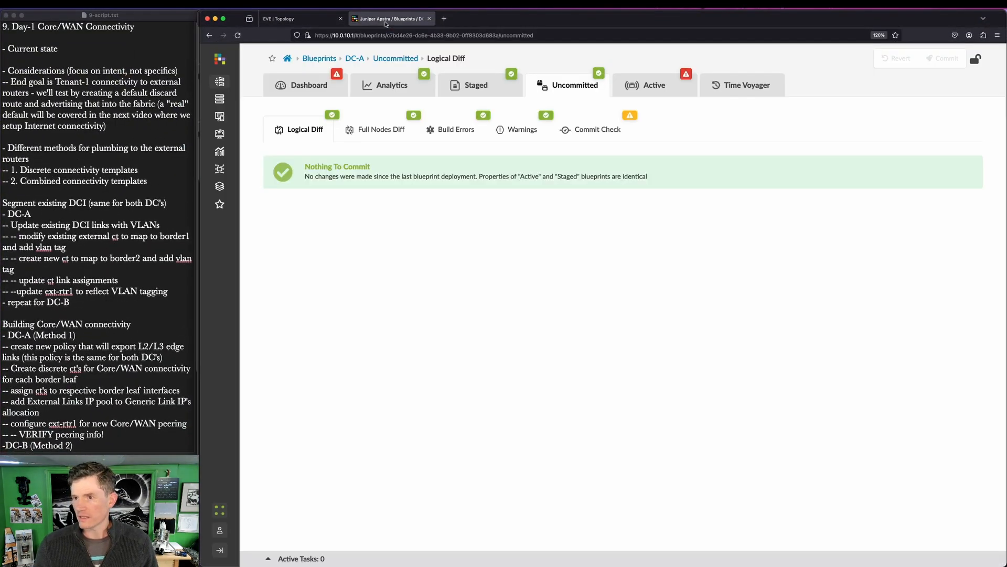
left_click(495, 80)
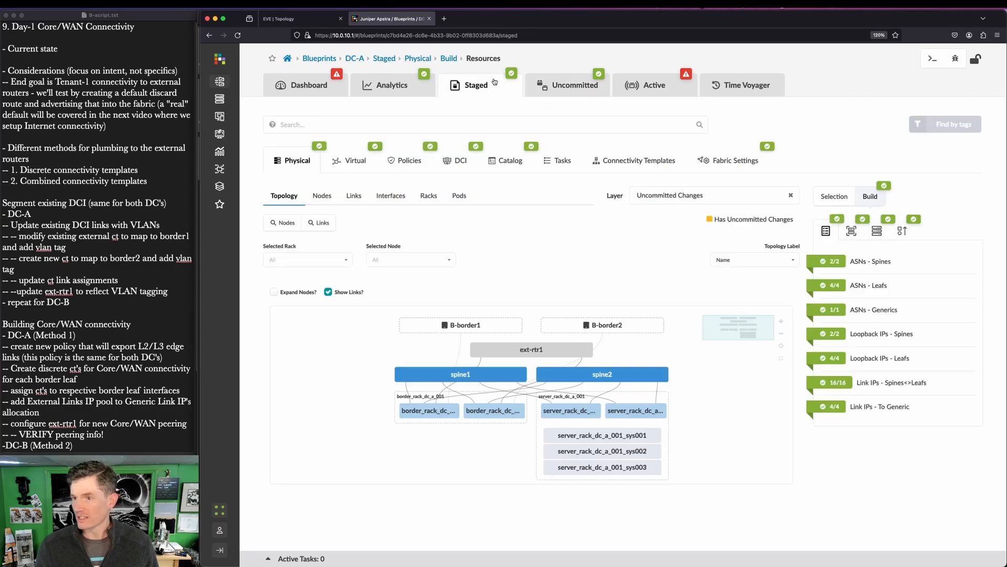
left_click(349, 163)
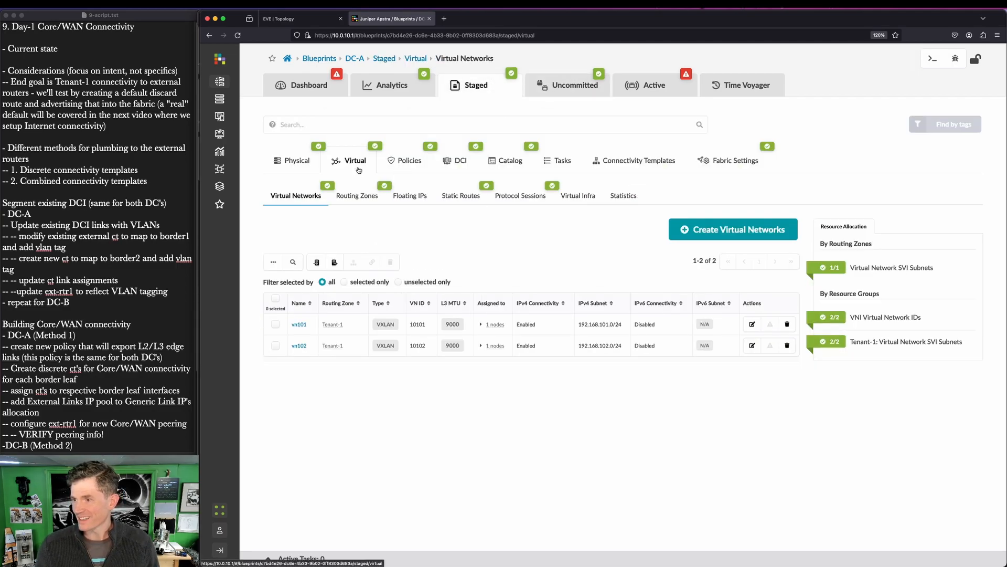
left_click(537, 198)
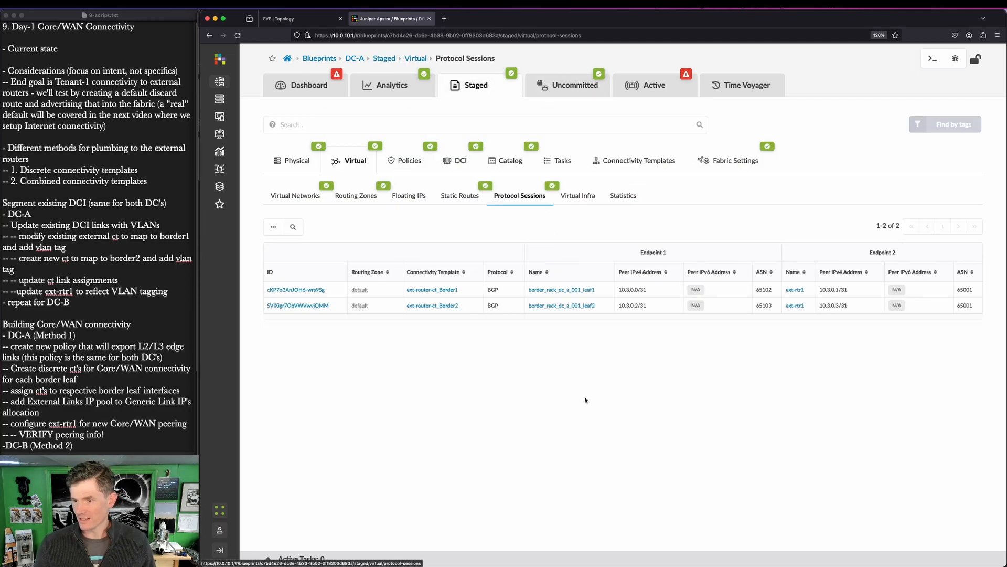
mouse_move(806, 267)
left_mouse_down()
mouse_move(918, 357)
mouse_move(882, 341)
left_mouse_up()
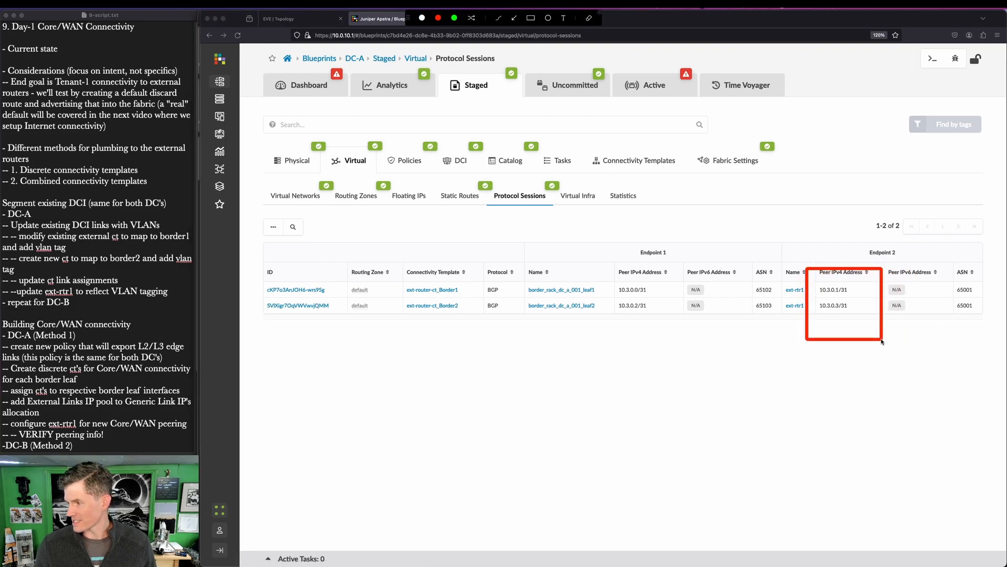
left_click_drag(514, 268, 675, 328)
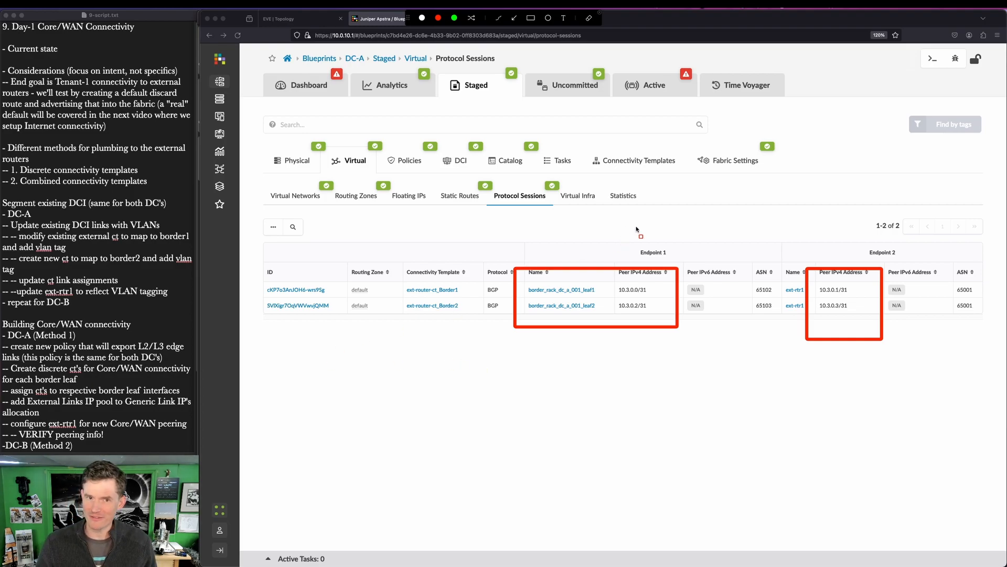
key("Escape")
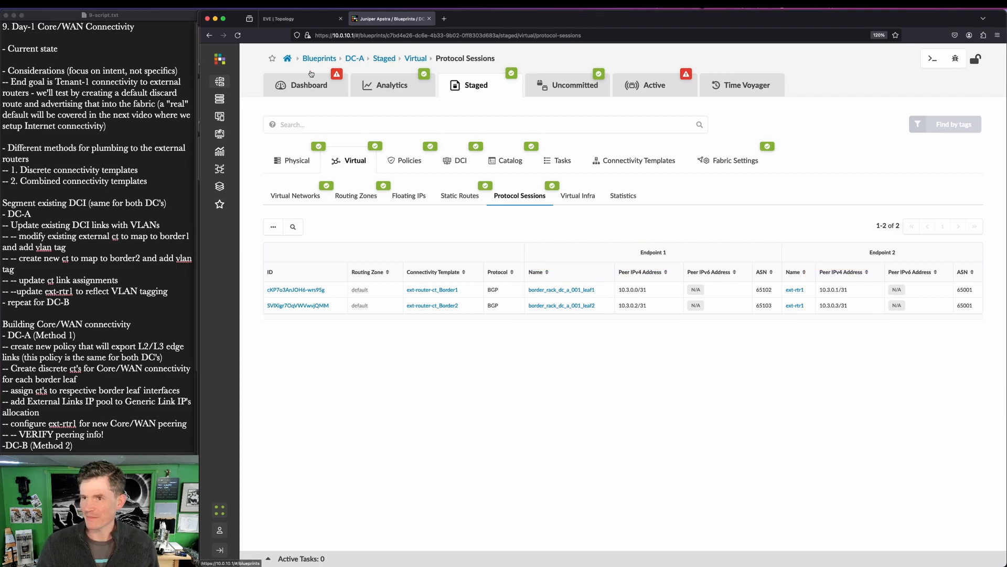
Switch to the ext-rtr1 terminal and show the BGP summary to check the peer session states
left_click(310, 17)
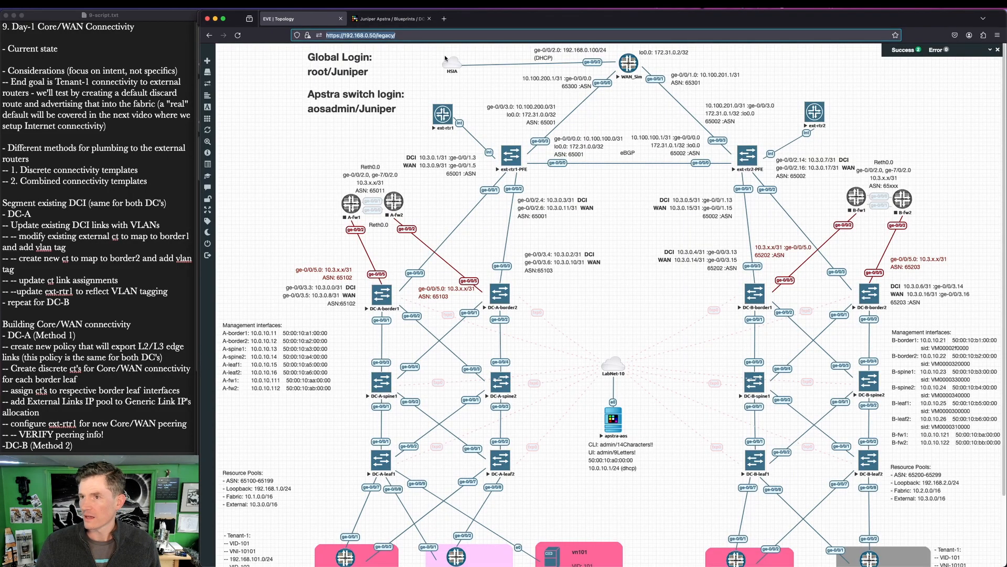
left_click(388, 18)
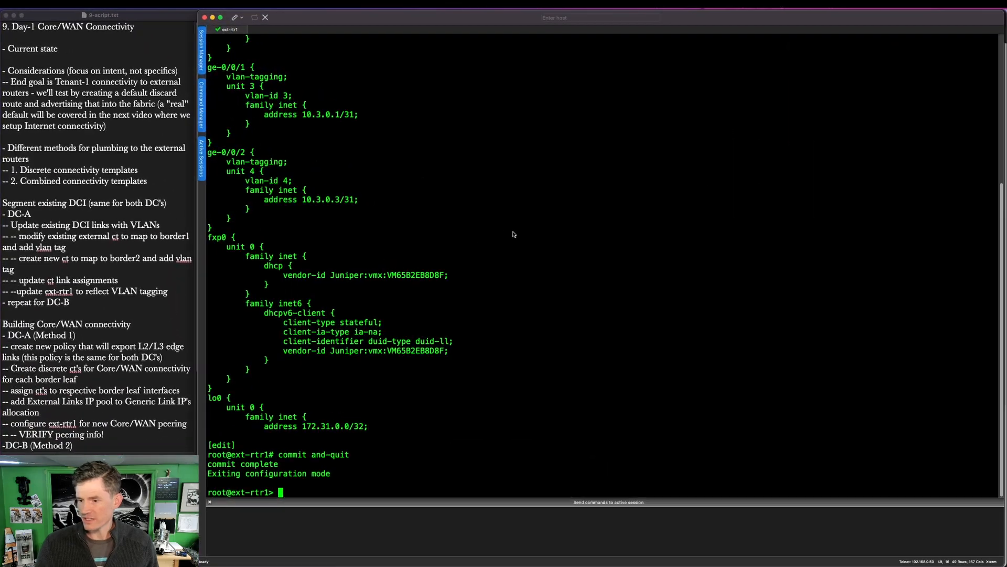
type("show bgp summary")
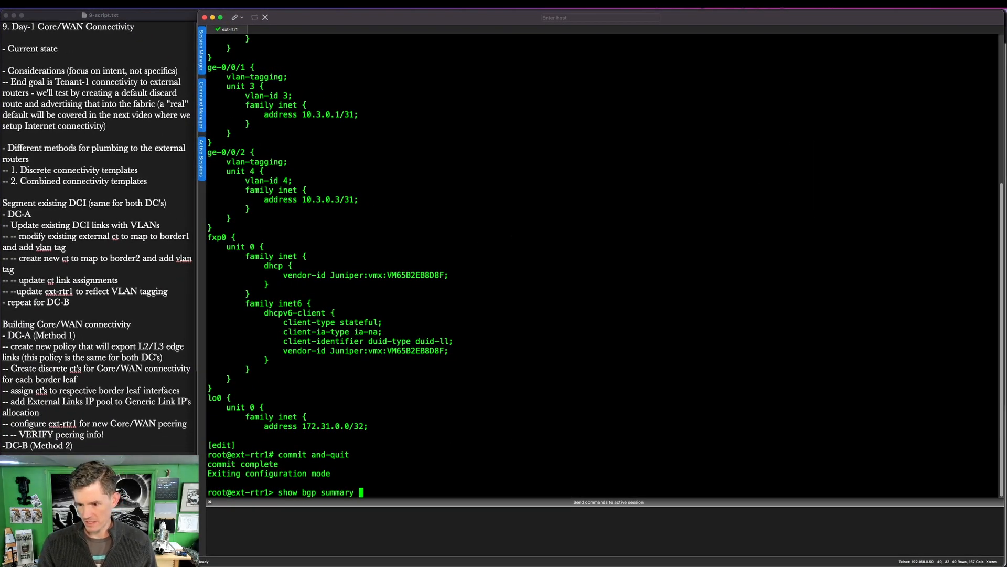
key("Return")
left_click_drag(535, 393, 624, 461)
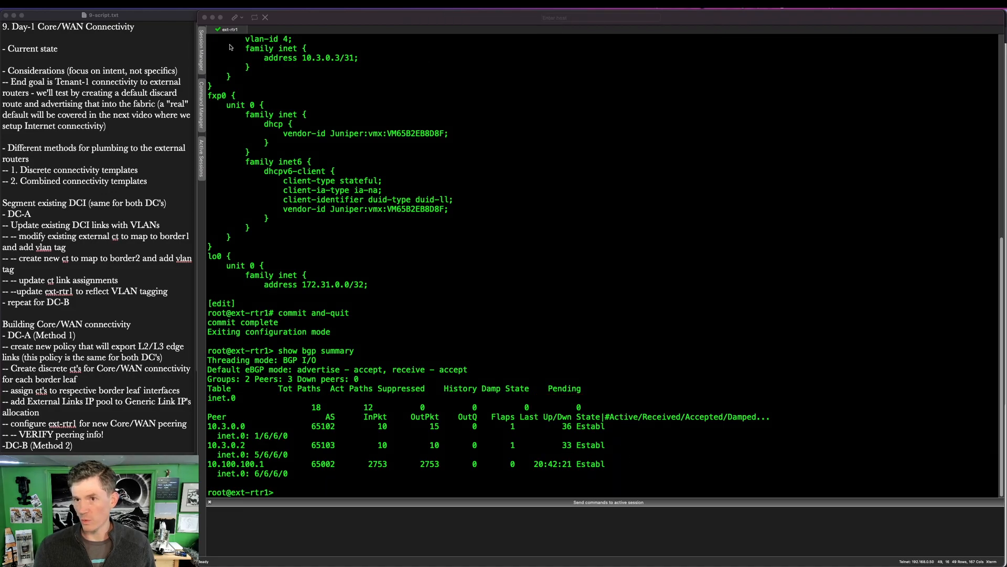
Switch back to Juniper Apstra and examine the details of the DC-A blueprint's active service anomalies
left_click(212, 18)
left_click(288, 58)
left_click_drag(349, 278, 369, 295)
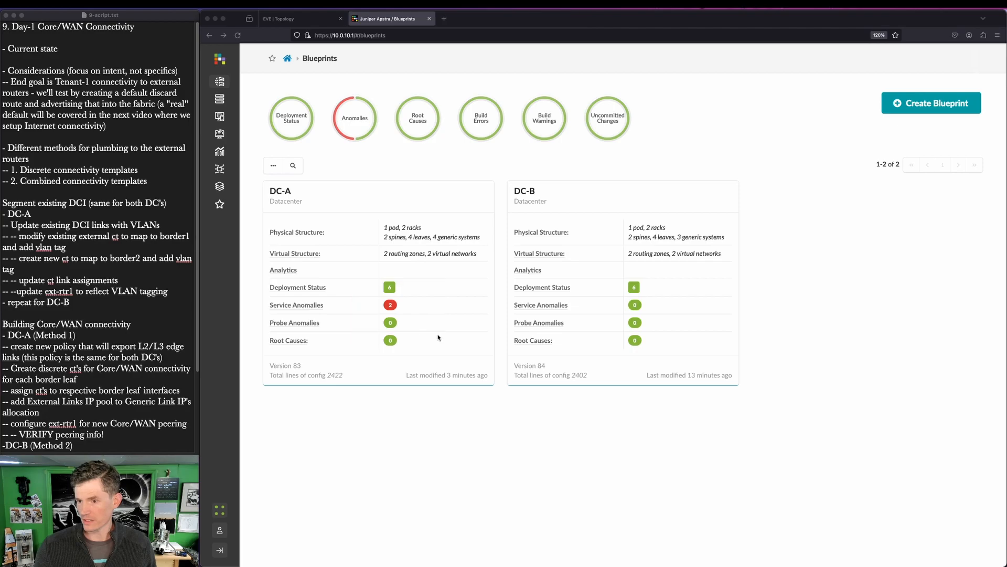
left_click(302, 306)
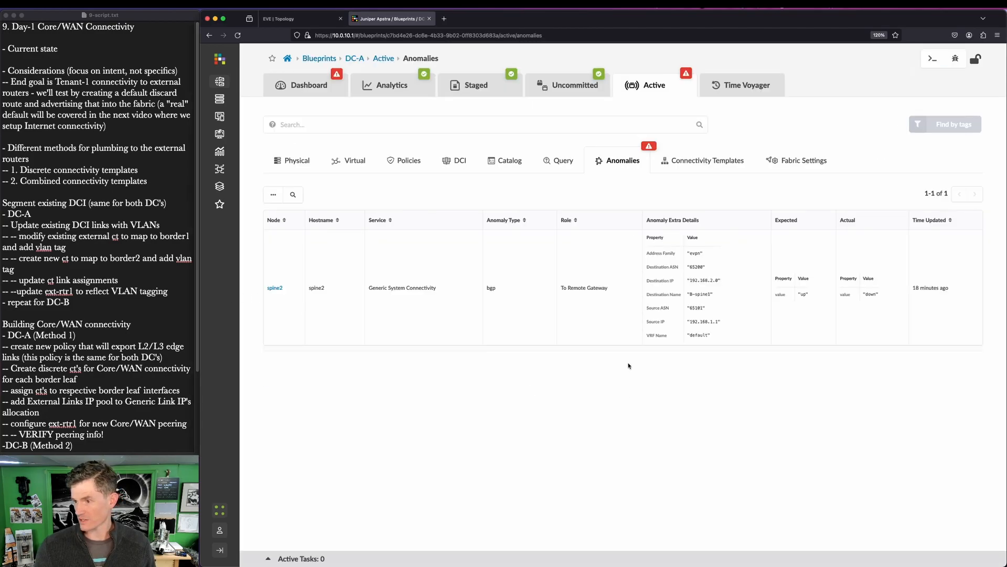
left_click(313, 86)
left_click(313, 59)
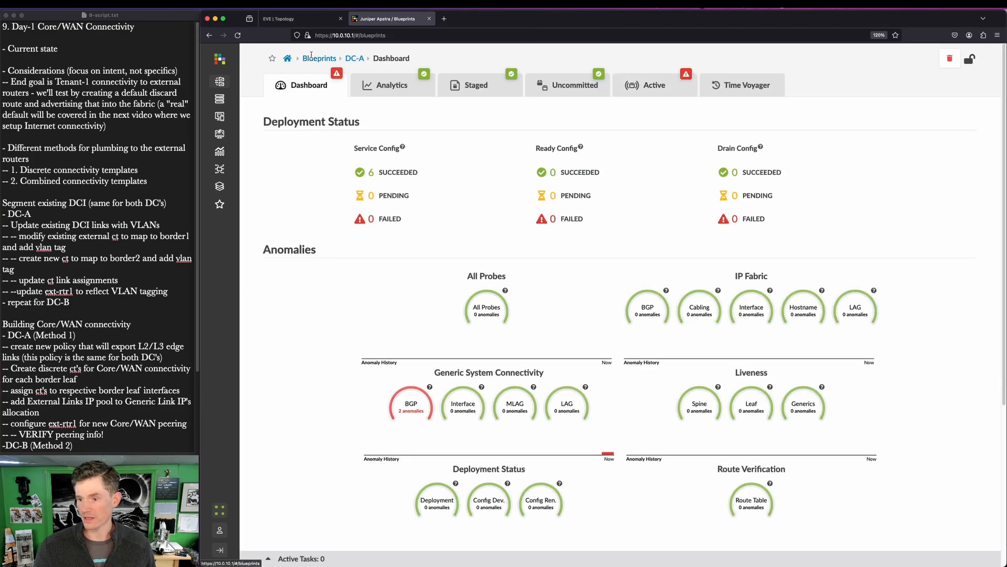
left_click(301, 305)
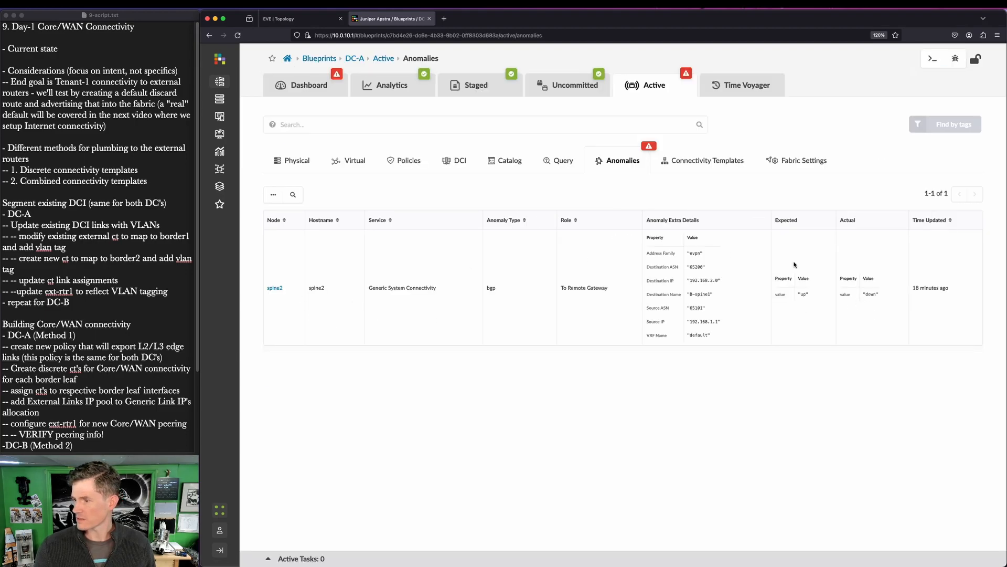
key("ctrl+a")
left_click_drag(635, 209, 762, 355)
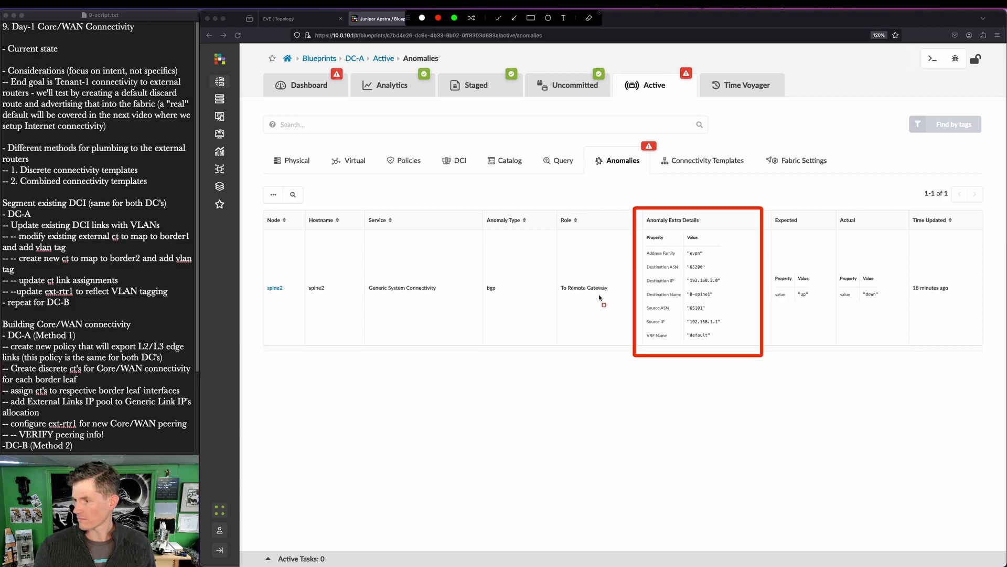
key("Escape")
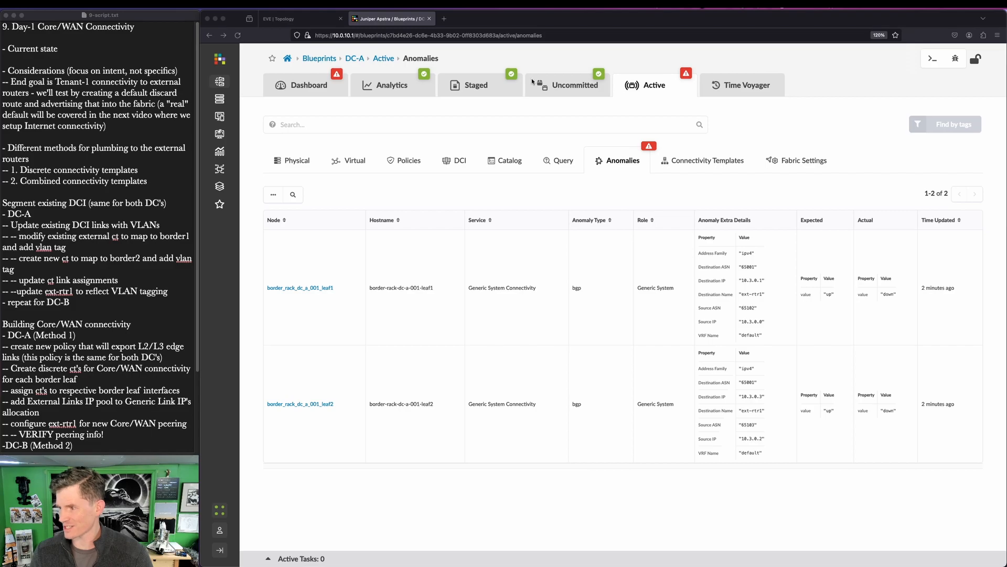
Return to the blueprint overview to recheck both data centers' anomaly status and consult the EVE topology diagram
left_click(288, 60)
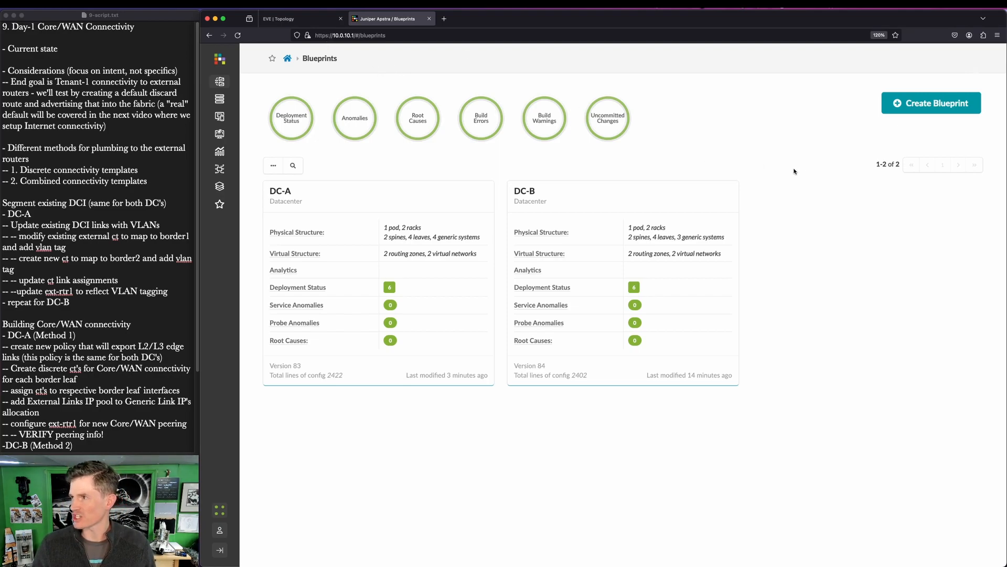
left_click(283, 19)
left_click(379, 18)
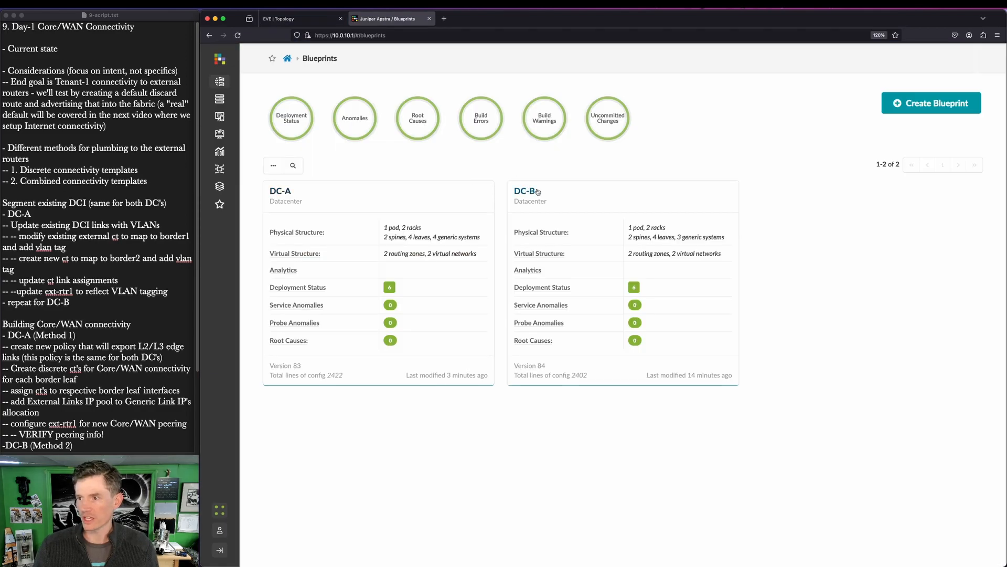
key("super+Tab")
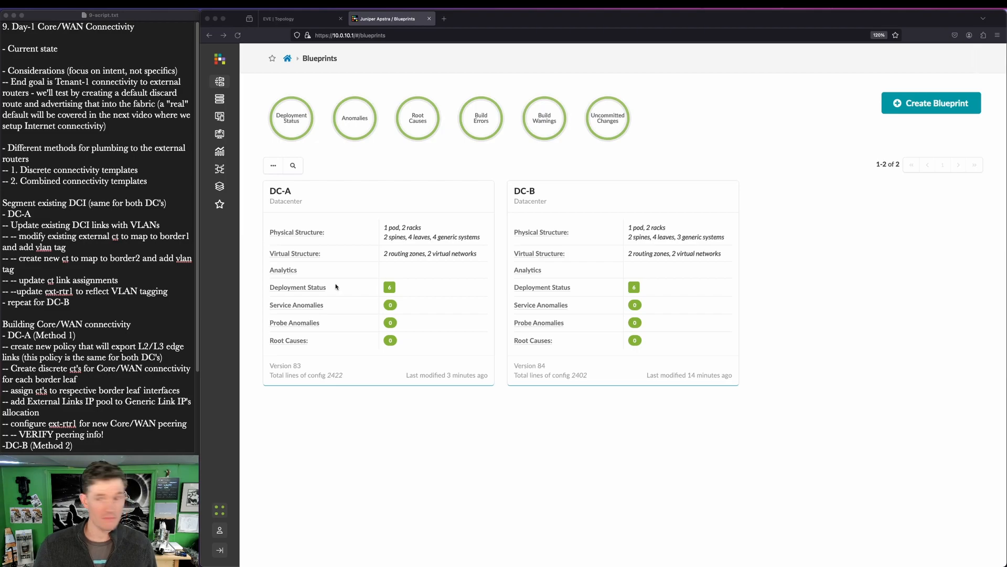
Open the staged DC-B blueprint's ext-router-ct connectivity template for editing and retitle it ext-router-ct_Border1
left_click(523, 192)
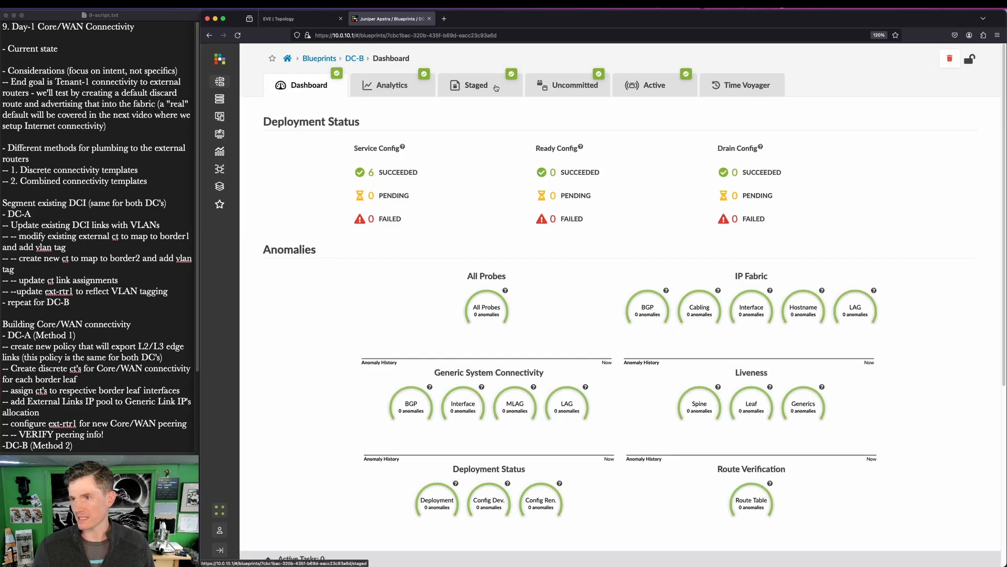
left_click(495, 88)
left_click(655, 166)
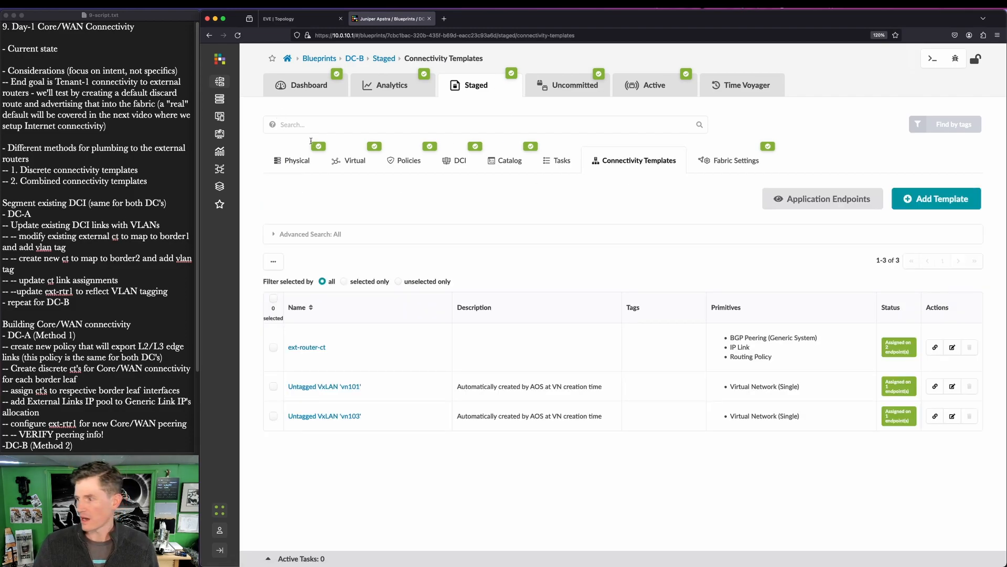
left_click(951, 349)
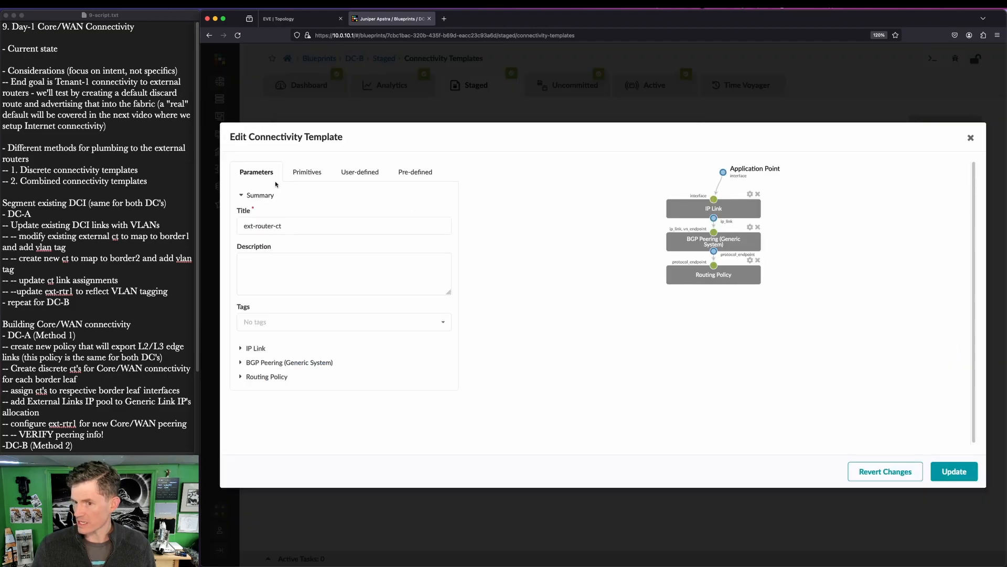
left_click(301, 226)
key("super+a")
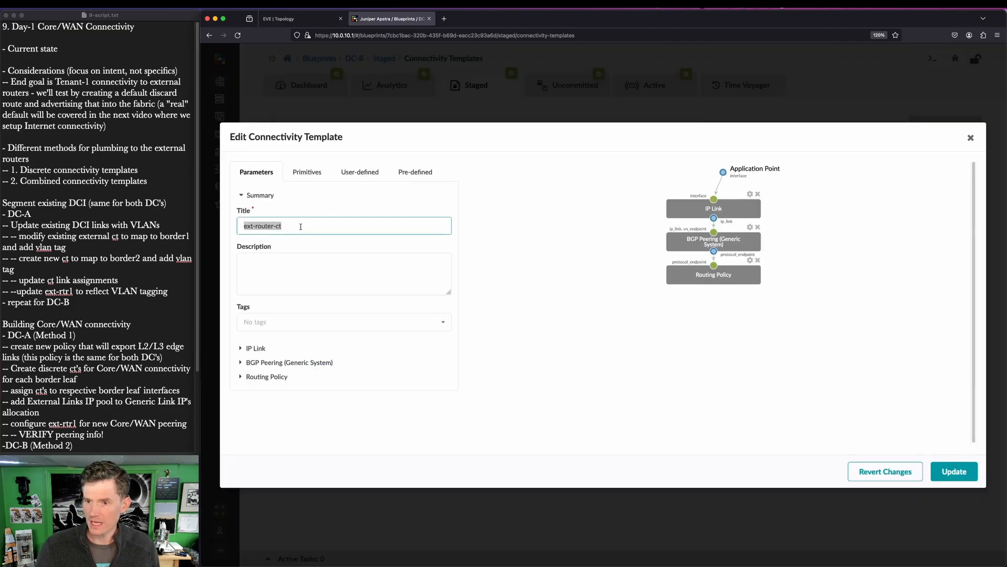
key("Right")
type("_Bord")
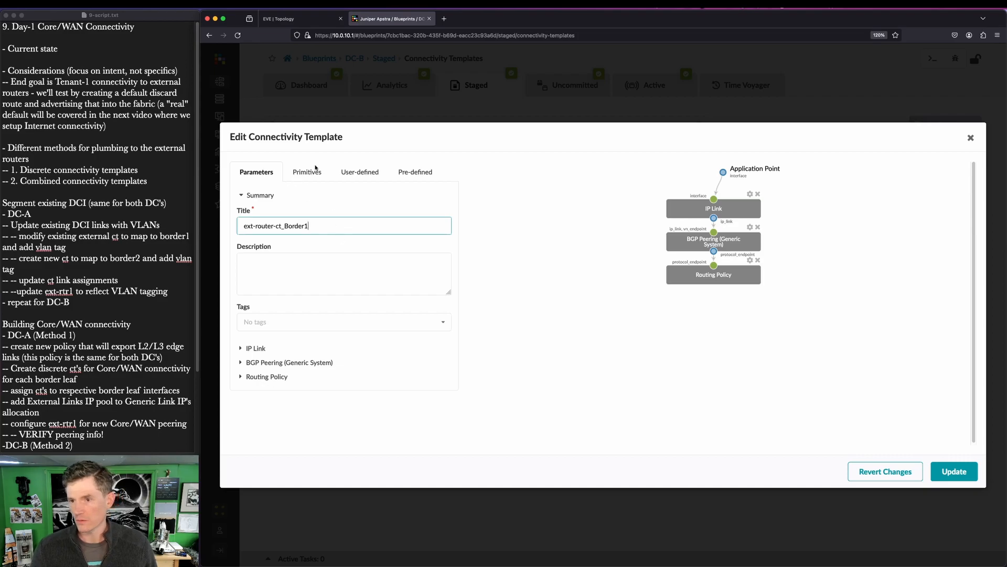
Set the template's IP Link to a tagged interface with VLAN ID 13 and save the template
left_click(255, 348)
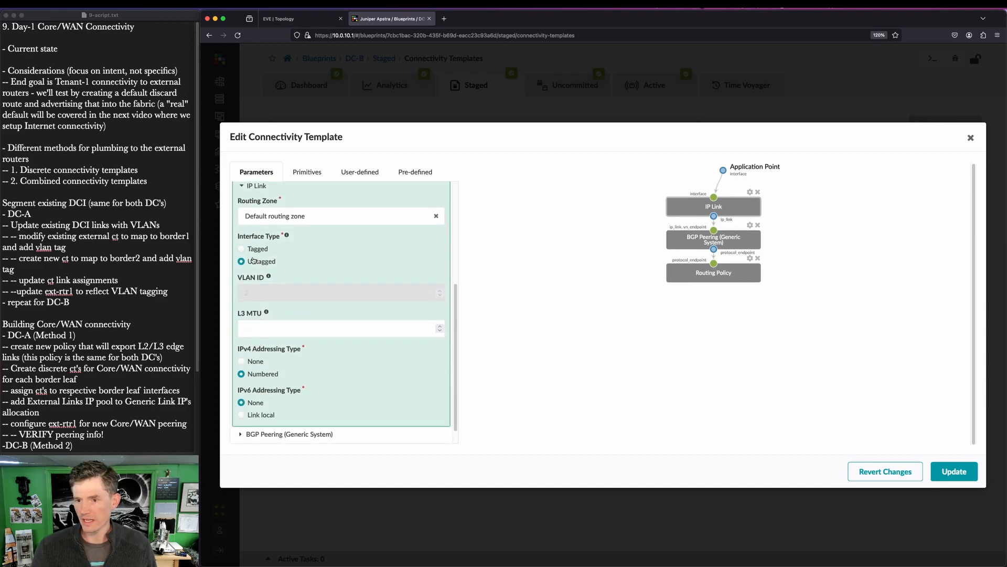
key("ctrl+a")
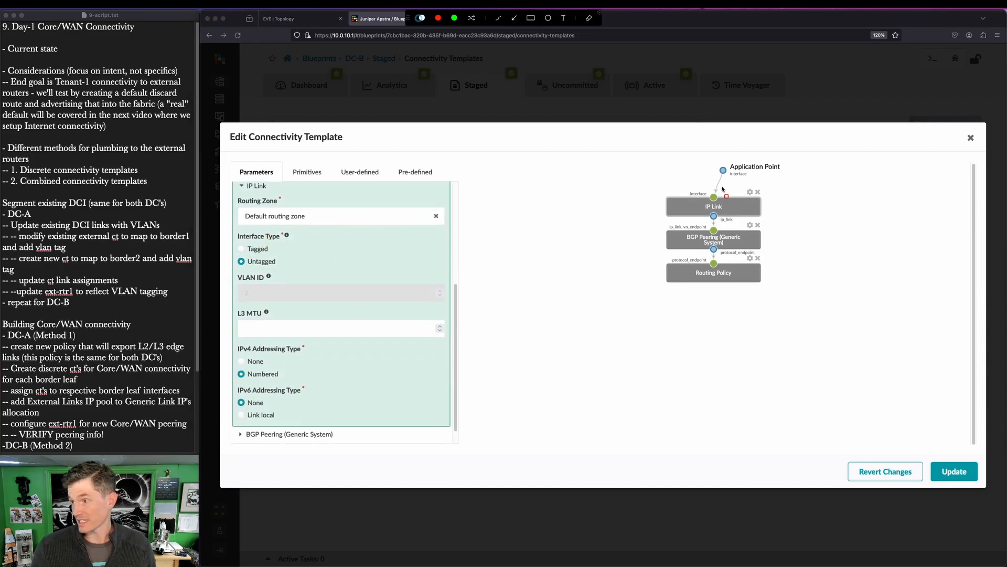
left_click_drag(730, 185, 779, 215)
key("Escape")
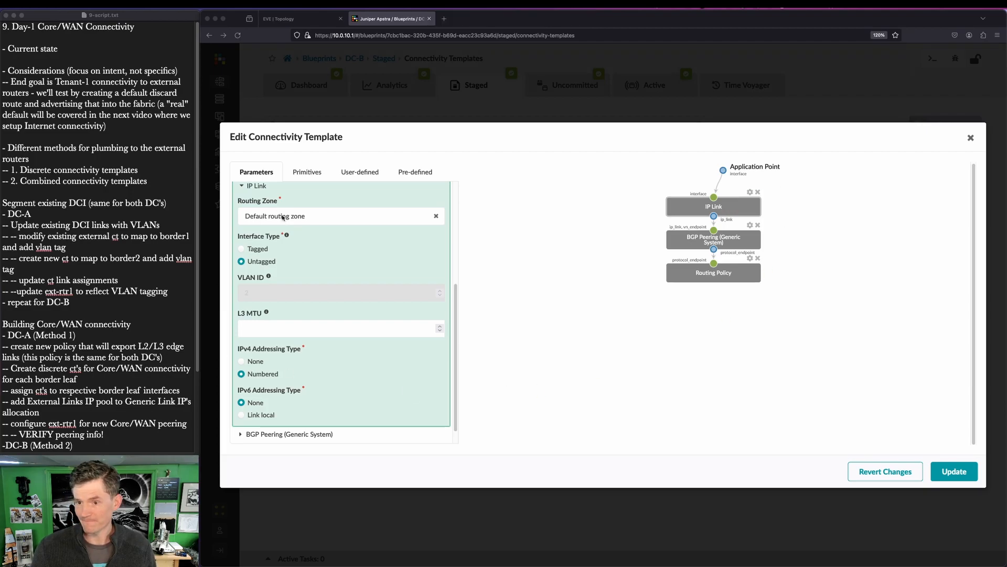
left_click(241, 248)
left_click(272, 293)
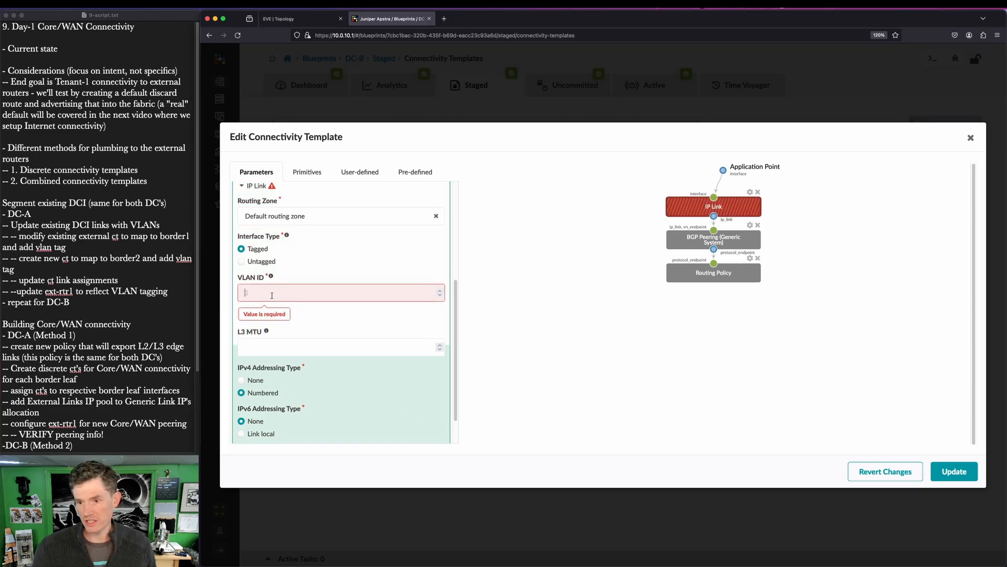
type("13")
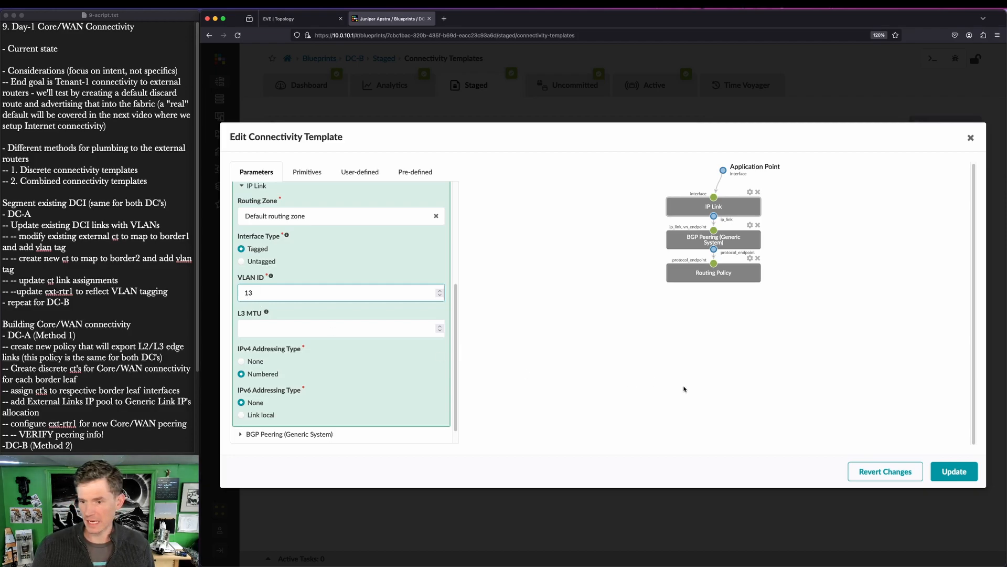
left_click(955, 471)
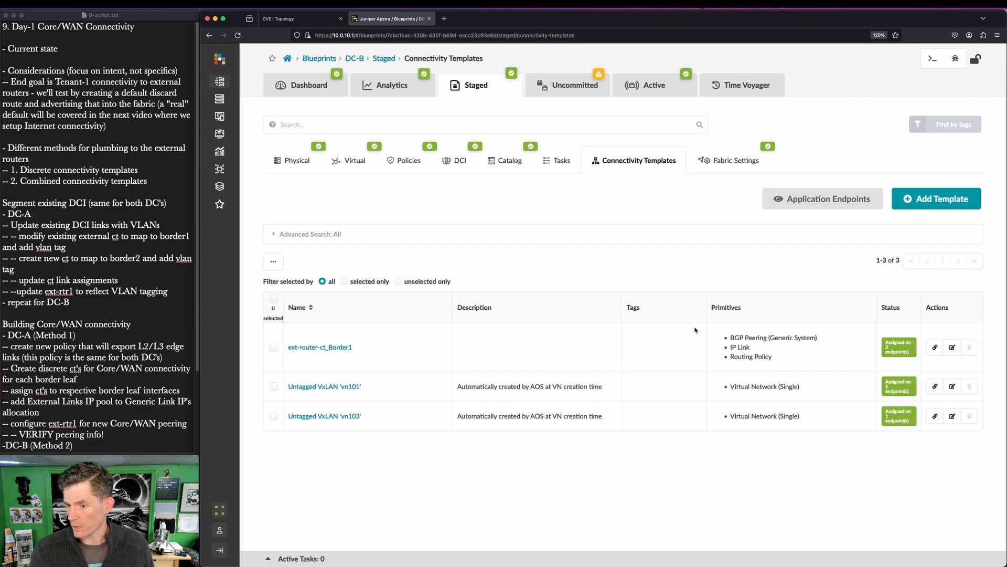
Start a new DC-B connectivity template titled ext-router-ct_Border2
left_click(934, 201)
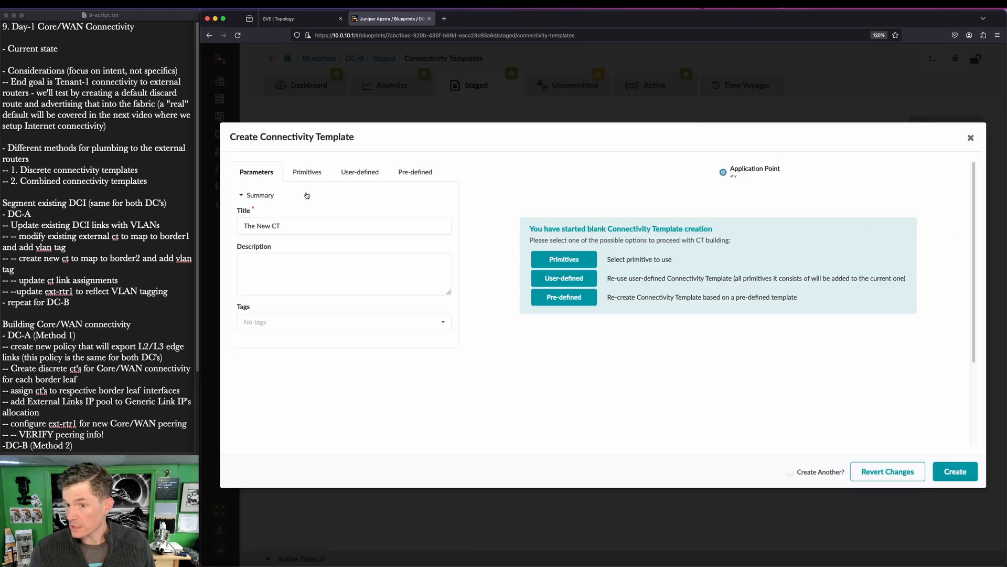
triple_click(292, 229)
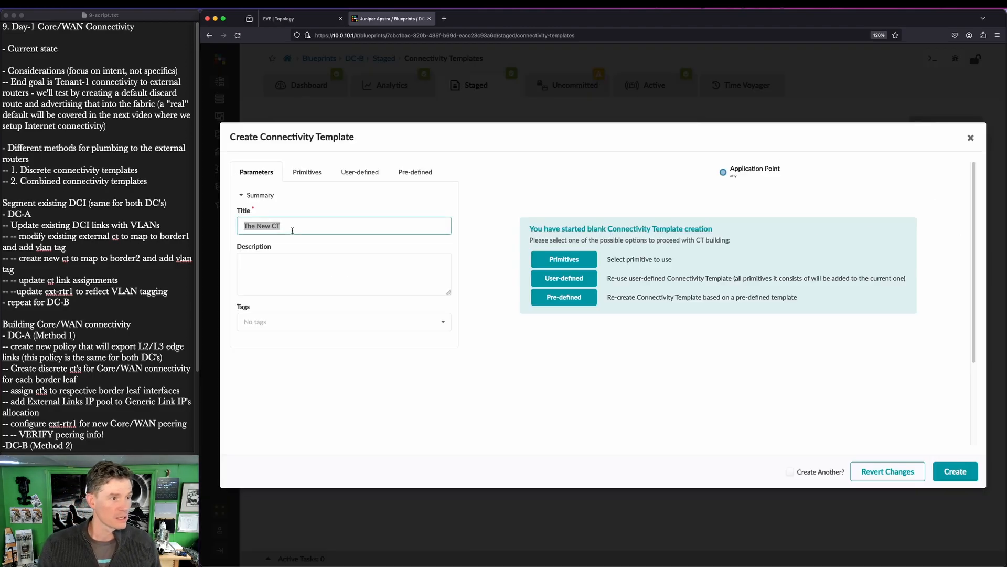
type("ext-router")
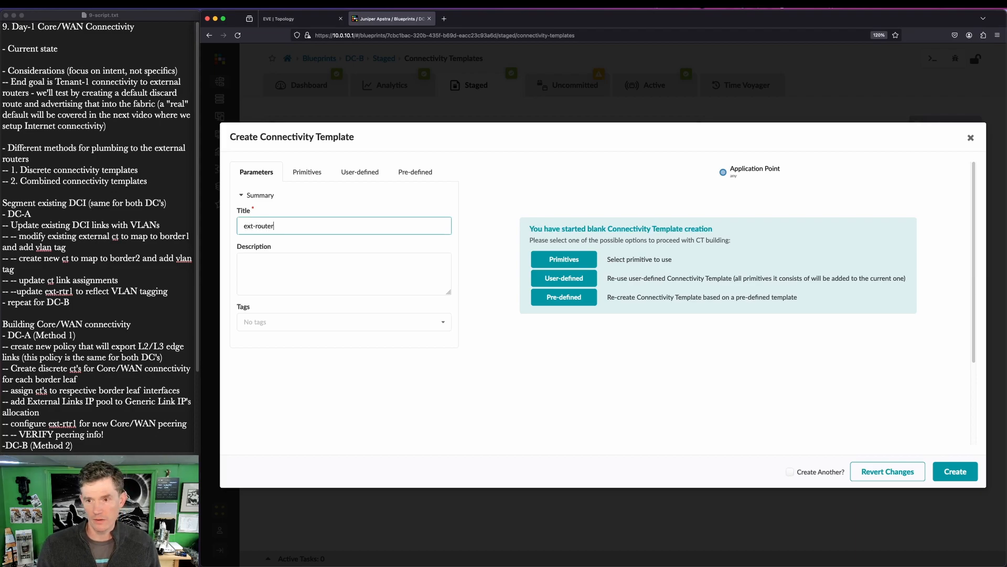
type("-ct_Border2")
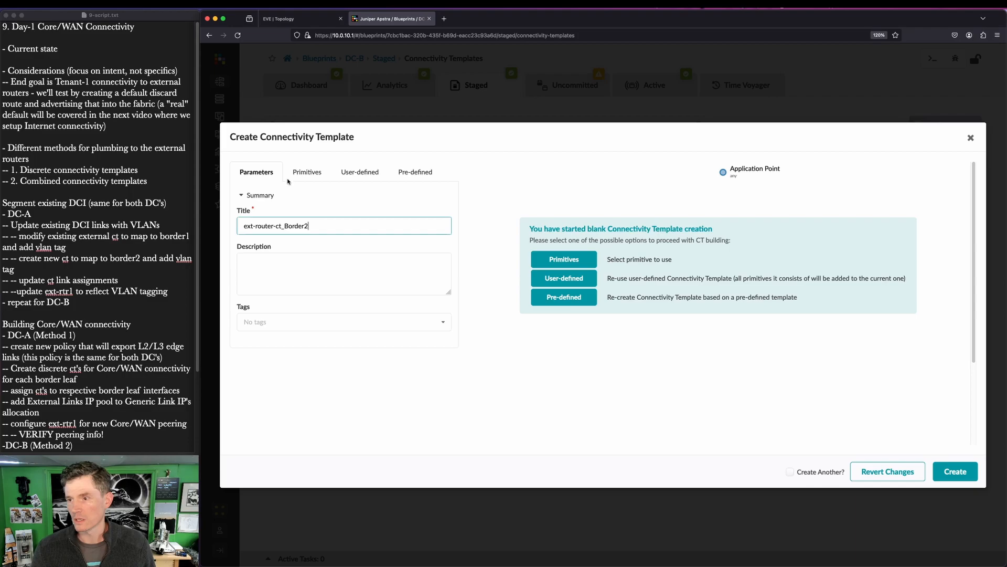
Add the IP Link, BGP Peering (Generic System) and Routing Policy primitives to the new template
left_click(289, 179)
left_click(254, 294)
scroll(263, 314, "down", 4)
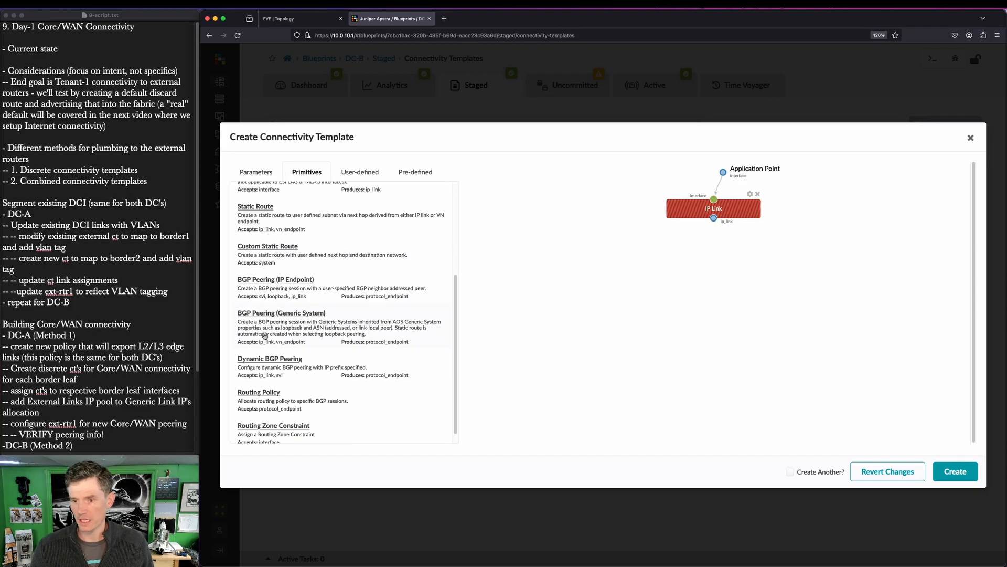
left_click(278, 324)
scroll(278, 324, "down", 1)
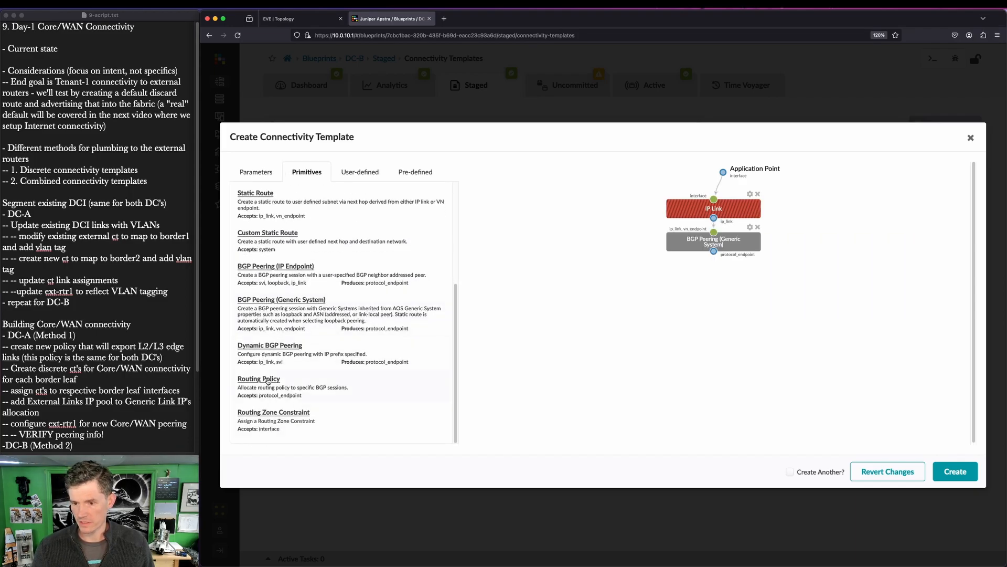
left_click(267, 380)
Configure the IP Link with the default routing zone, keeping it tagged, and VLAN ID 14
left_click(749, 195)
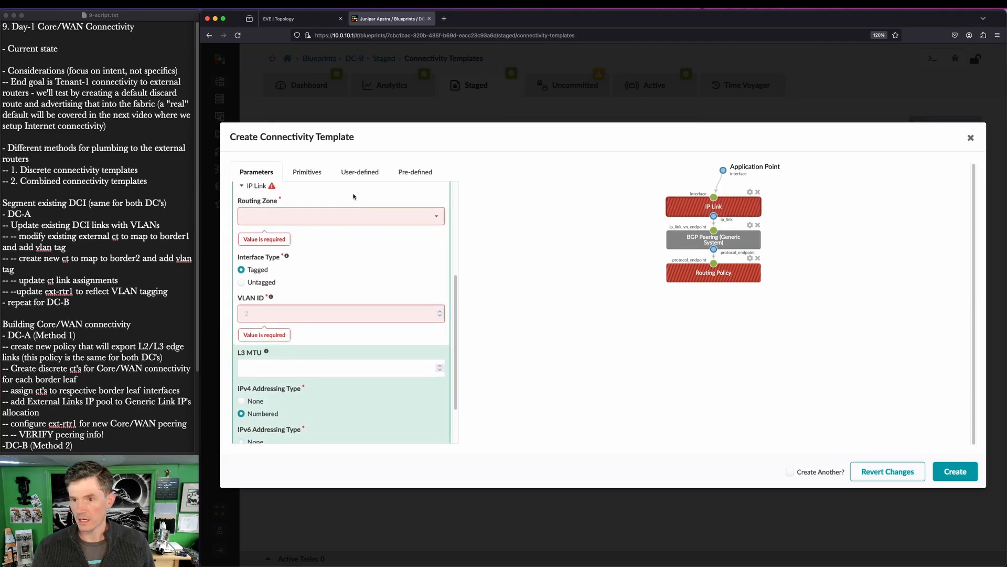
left_click(337, 217)
left_click(311, 234)
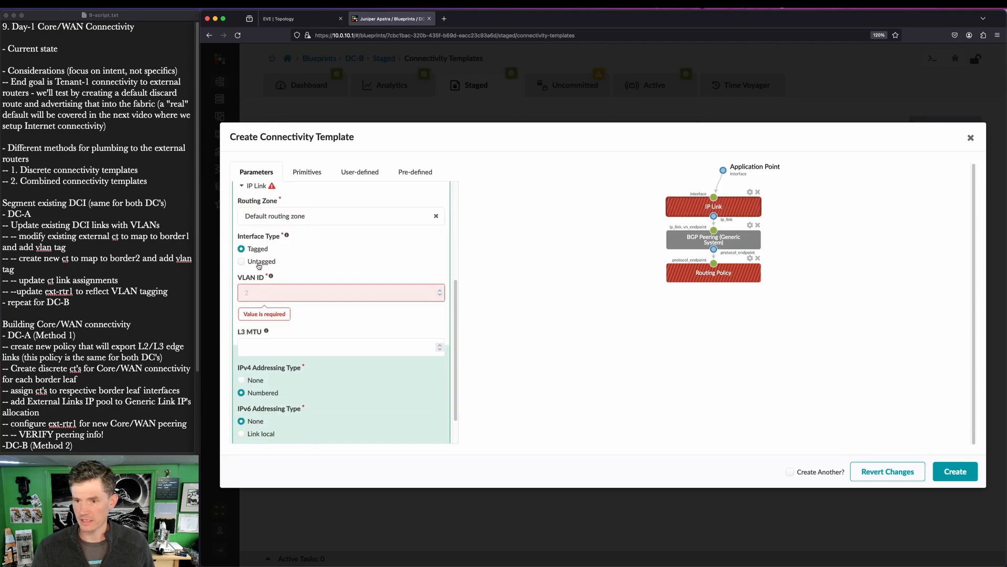
type("14")
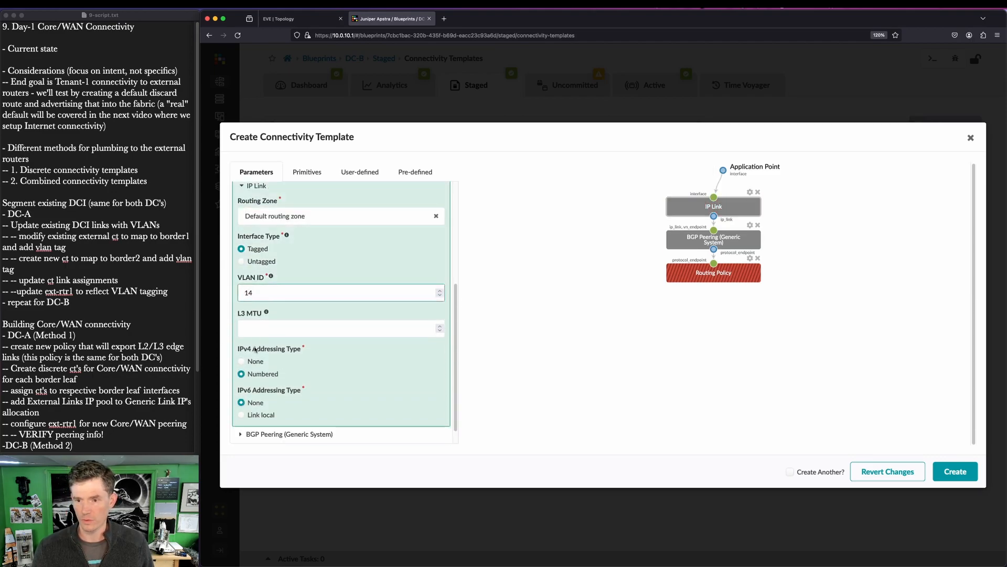
Review the BGP Peering parameters and assign ext-router-policy as the template's routing policy
scroll(273, 408, "down", 1)
left_click(272, 414)
scroll(271, 414, "down", 5)
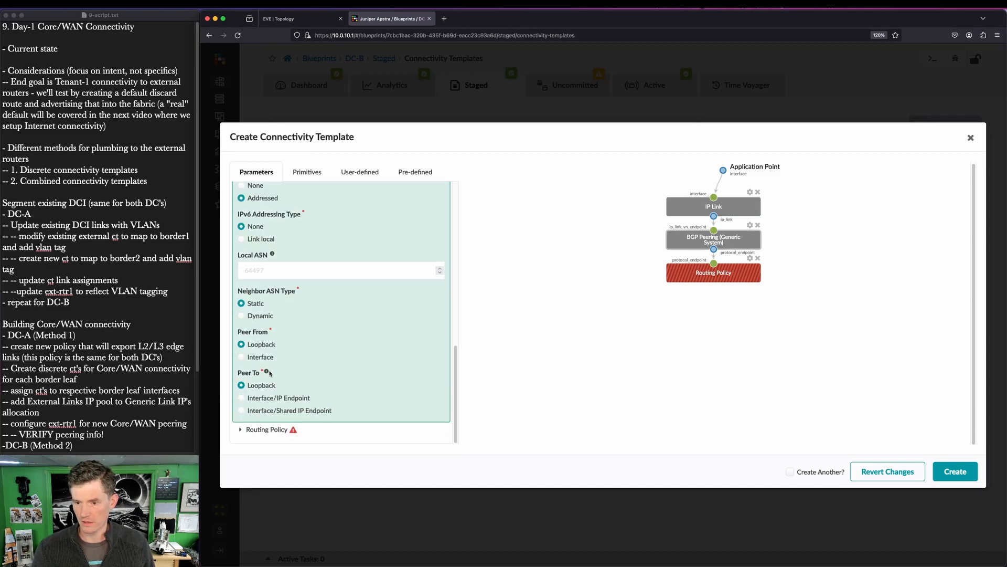
left_click(268, 430)
left_click(270, 400)
left_click(276, 435)
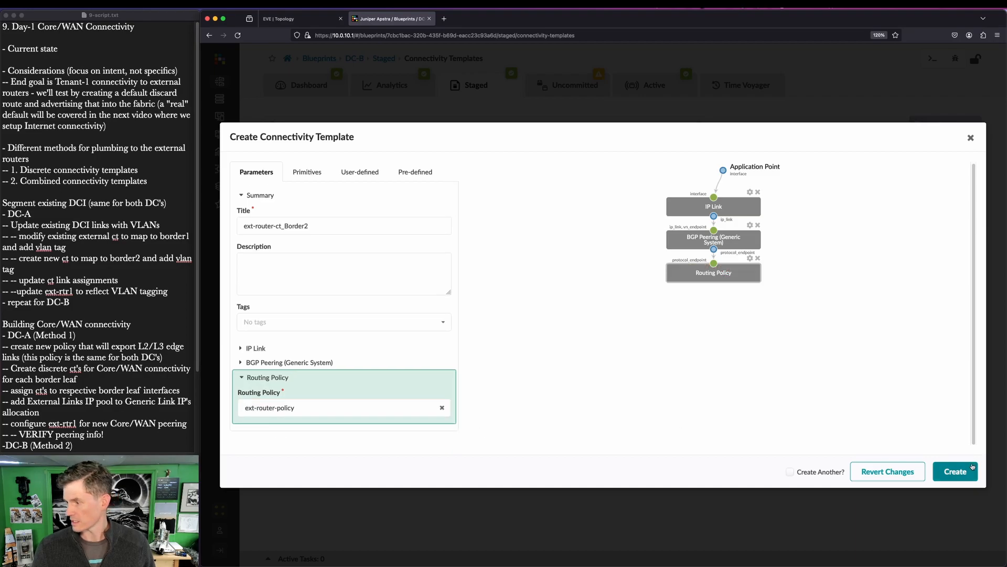
Create the ext-router-ct_Border2 template and reassign ext-router-ct_Border1 to only the ge-0/0/3 interface of border_rack_dc_b_001_leaf1
left_click(954, 472)
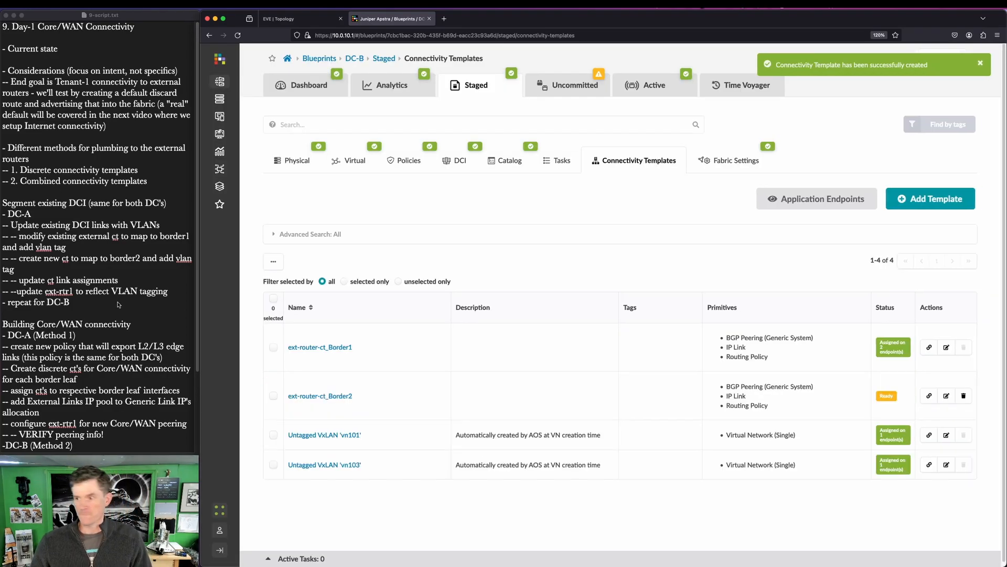
left_click(930, 347)
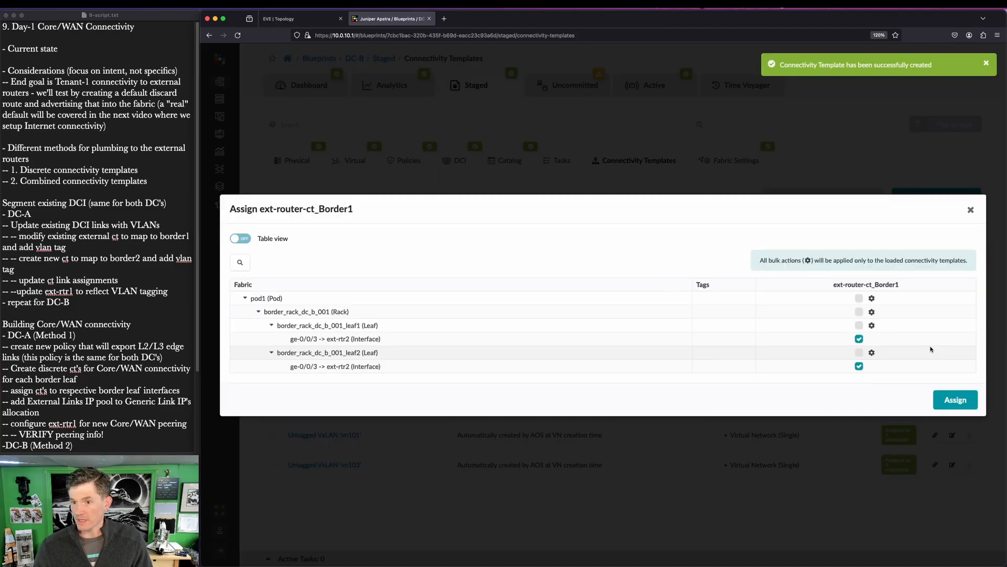
key("super+shift+a")
left_click_drag(315, 201, 385, 238)
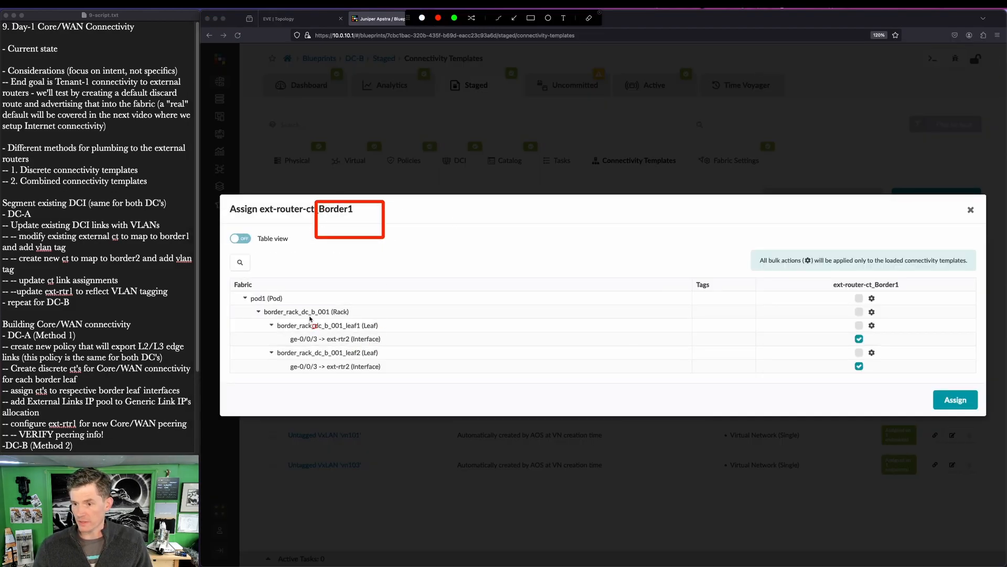
left_click_drag(309, 318, 413, 341)
key("Escape")
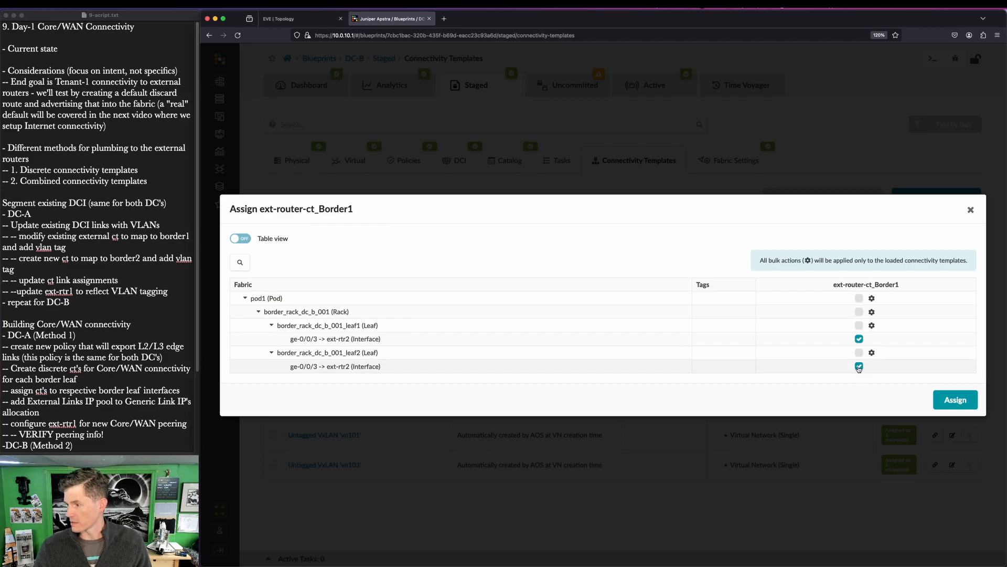
left_click(958, 402)
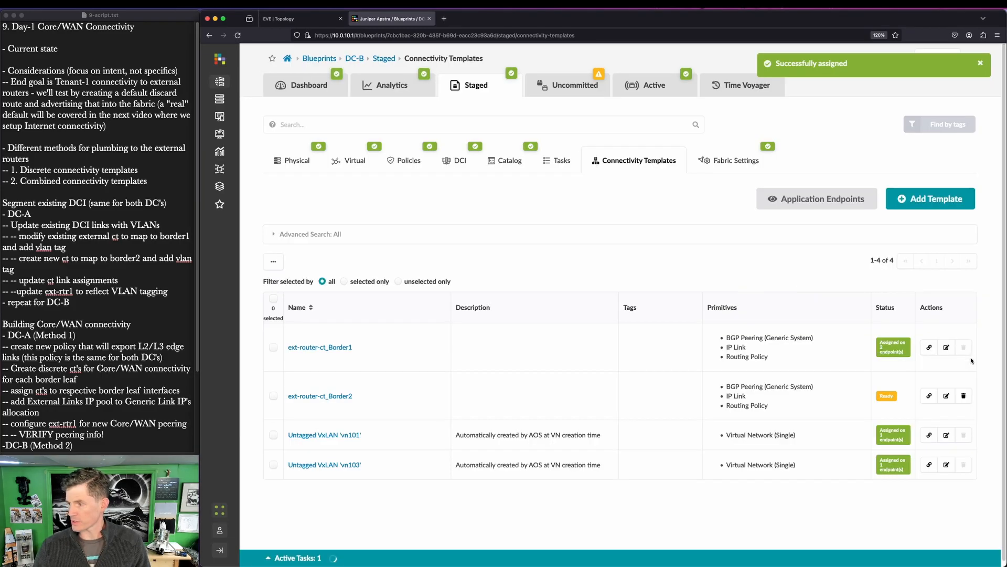
Assign ext-router-ct_Border2 to the ge-0/0/3 interface of border_rack_dc_b_001_leaf2 and commit the DC-B changes to the active blueprint
left_click(929, 395)
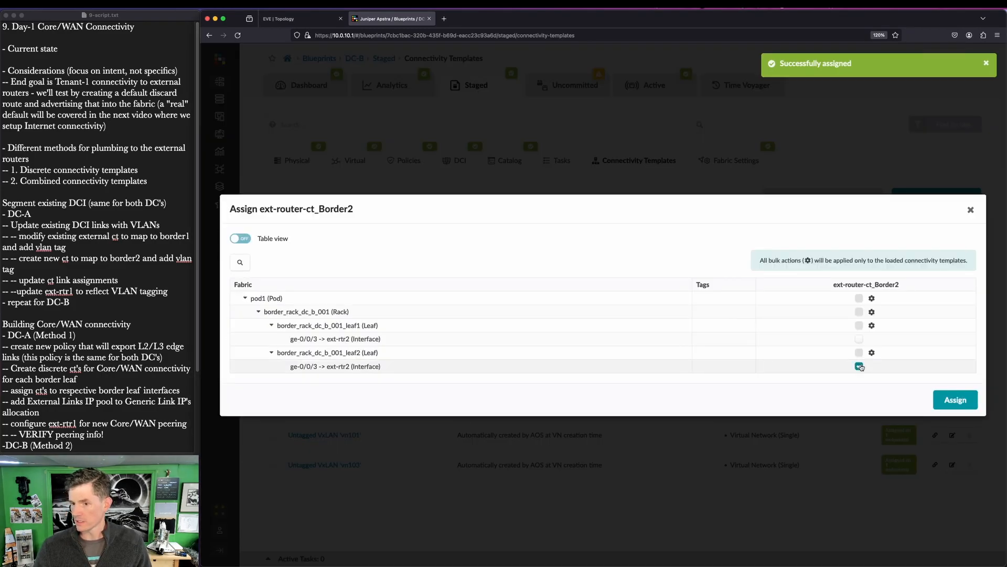
left_click(948, 404)
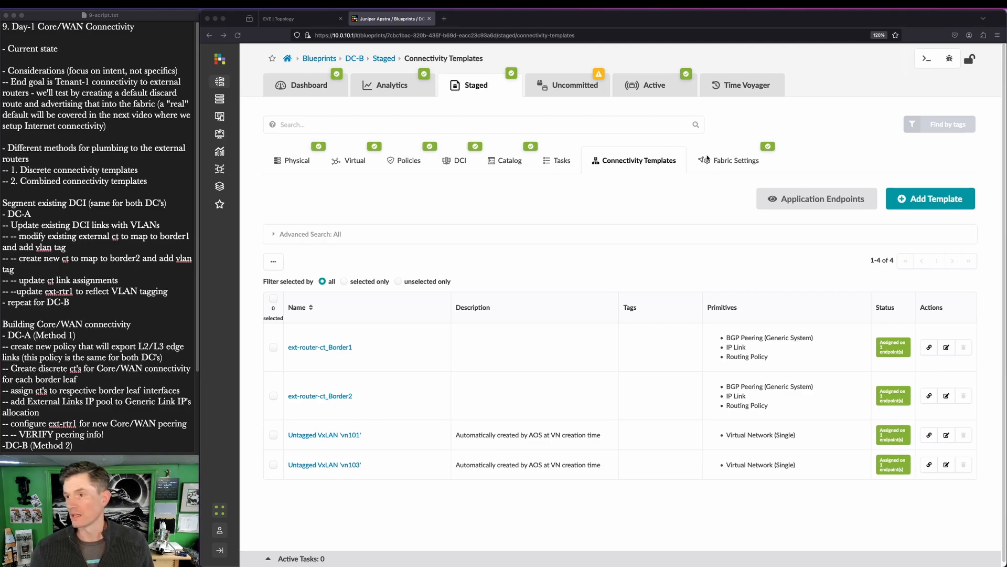
left_click(588, 87)
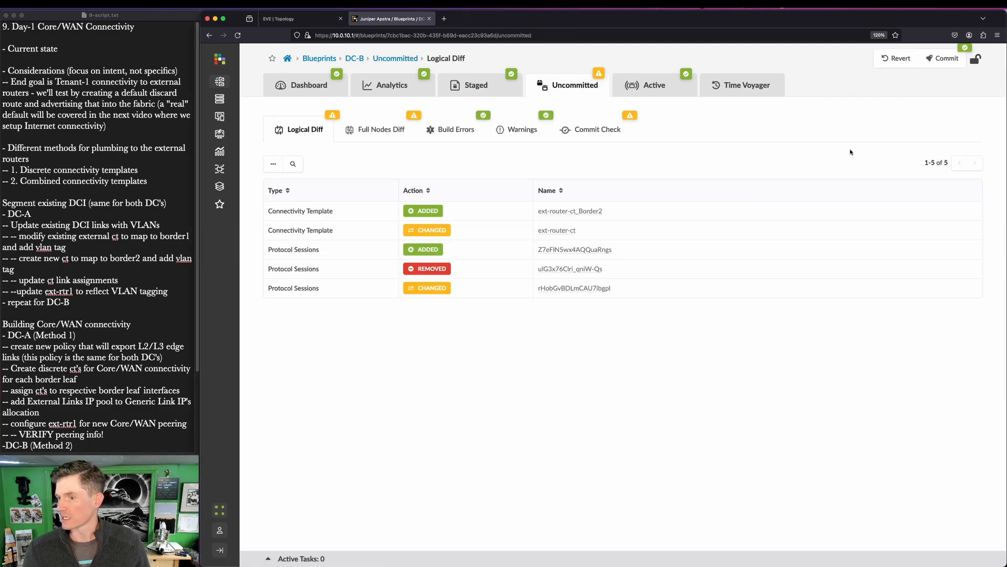
left_click(941, 59)
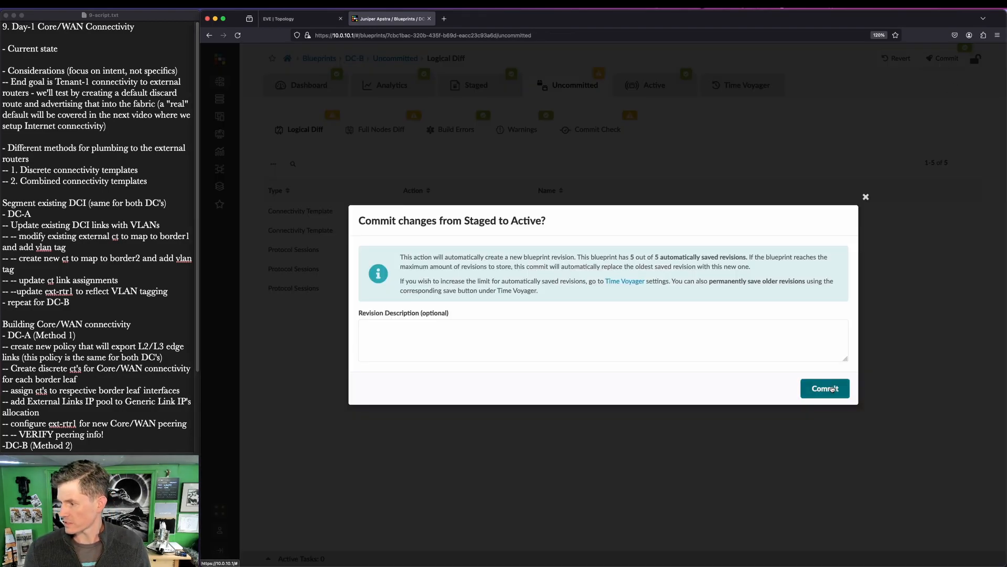
left_click(826, 388)
Switch to the EVE topology, open the ext-rtr2 console and enter configuration mode
left_click(283, 18)
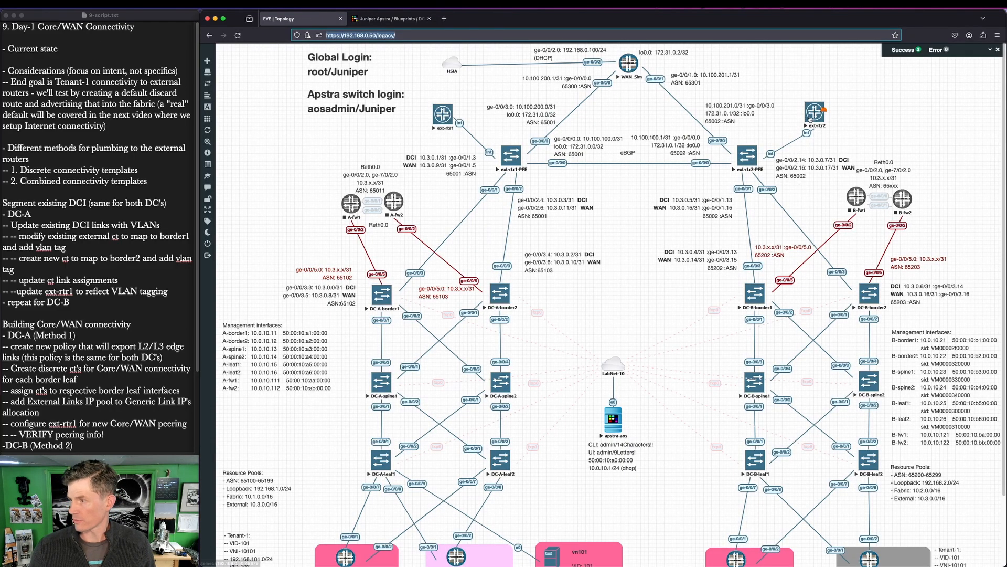
left_click(813, 113)
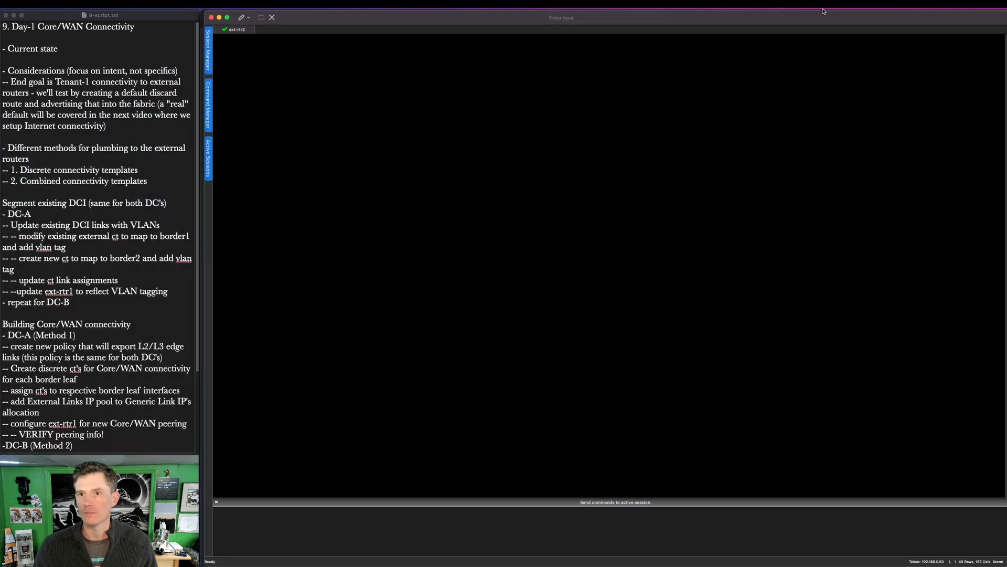
key("Return")
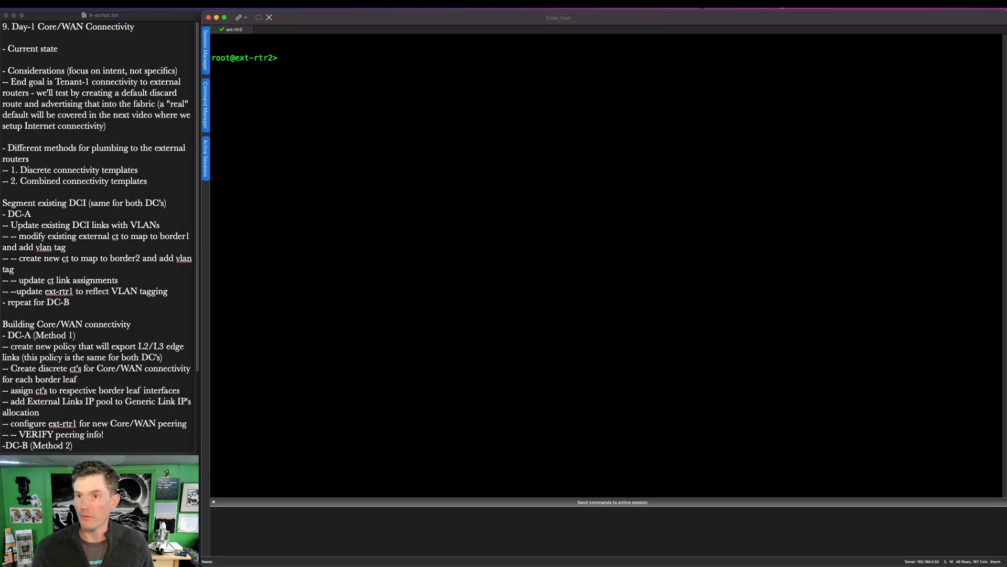
type("configure")
key("Return")
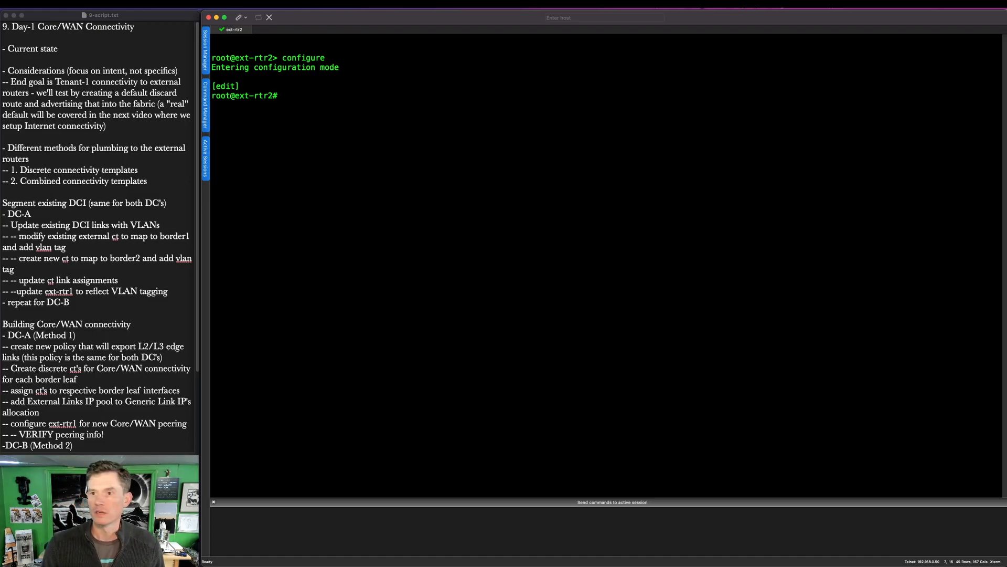
Rename unit 0 of interface ge-0/0/1 to unit 13 and enable VLAN tagging with VLAN ID 13
type("rename interfaces ge-0/")
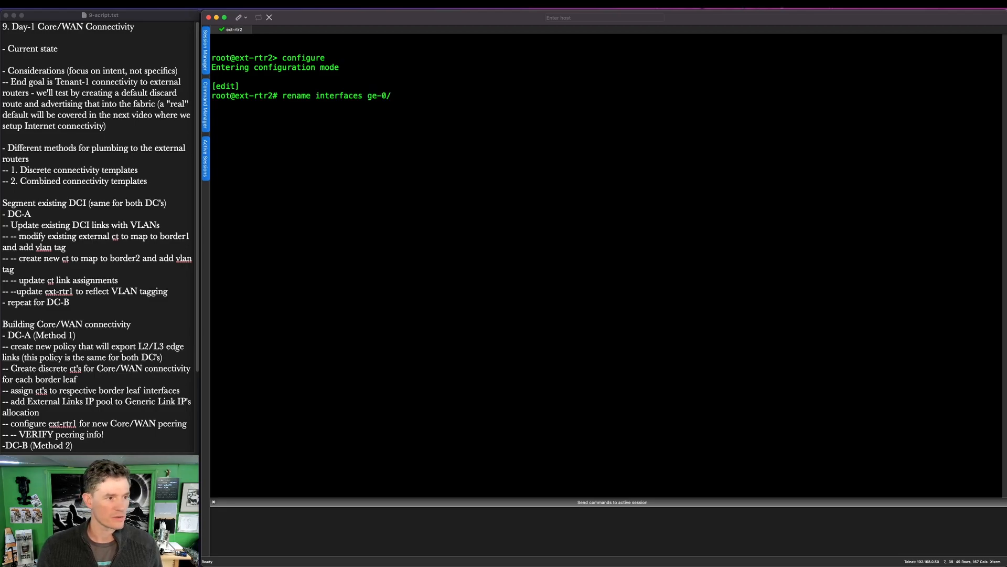
type("0/")
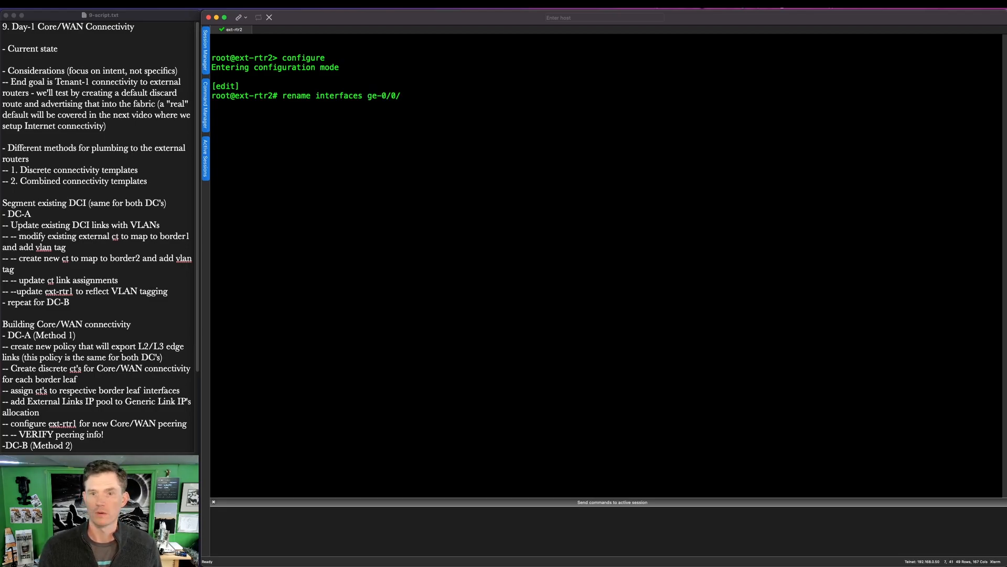
type("1 unit 0 to unit 13")
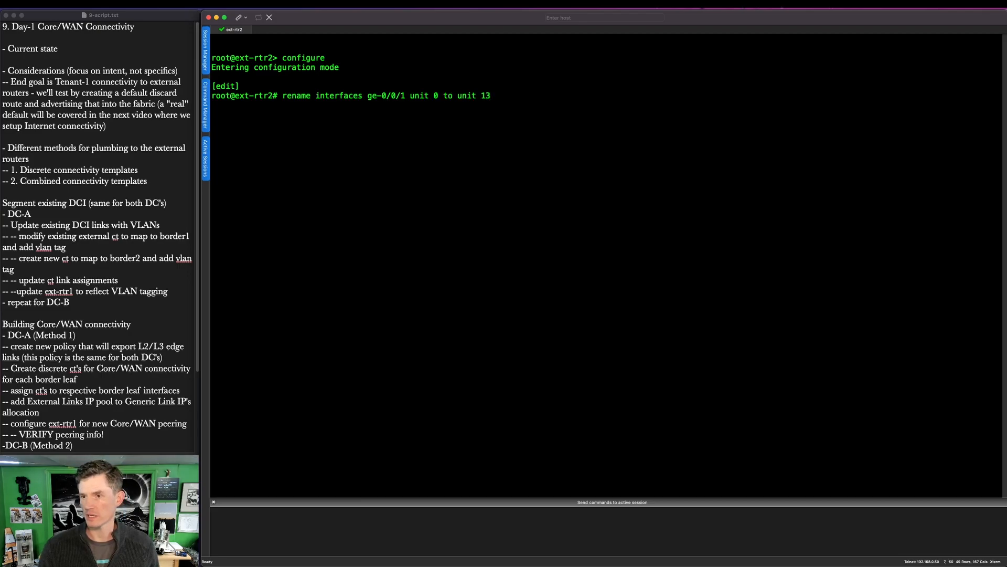
key("Return")
type("set interfaces")
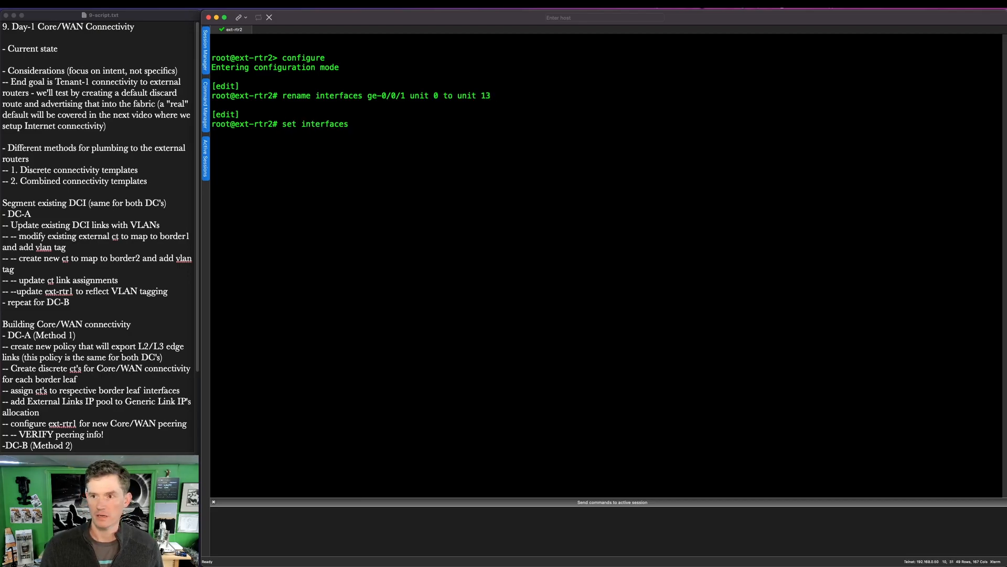
type(" ge-0/0/1 vlan-tagging unit 13 vlan-id 13")
key("Return")
Rename ge-0/0/2 unit 0 to unit 14 with VLAN tagging and VLAN ID 14, and commit the configuration with commit and-quit
type("rename interfaces ge-0/0/2 unit 0 to unit 14")
type("set")
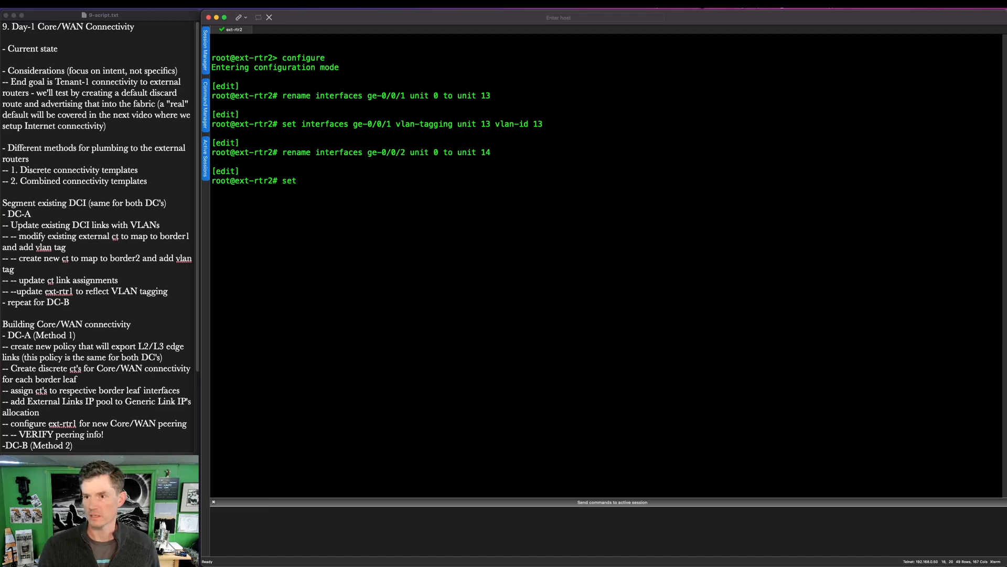
type(" interfaces ge-0/0/")
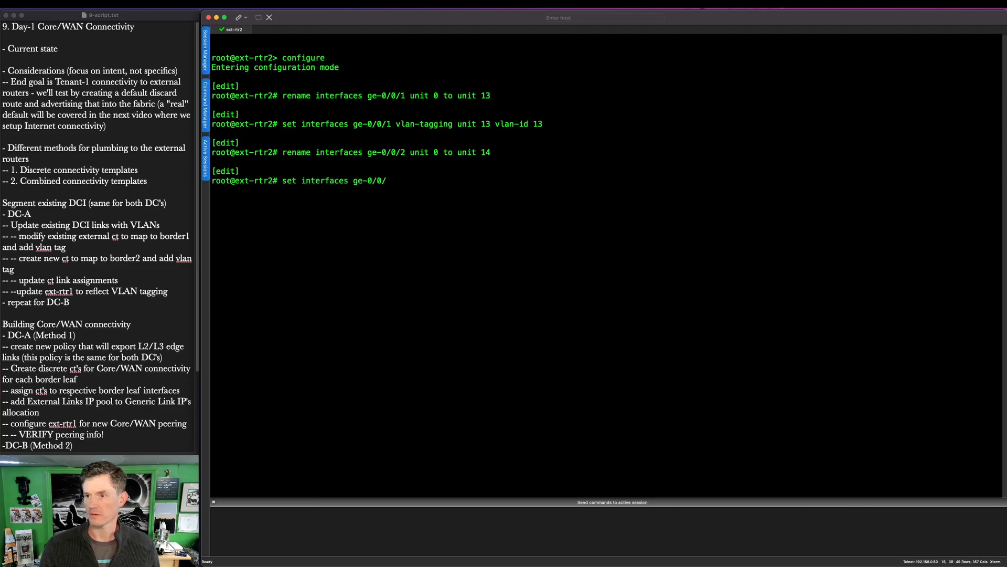
type("2 vlan-tagging unit 12")
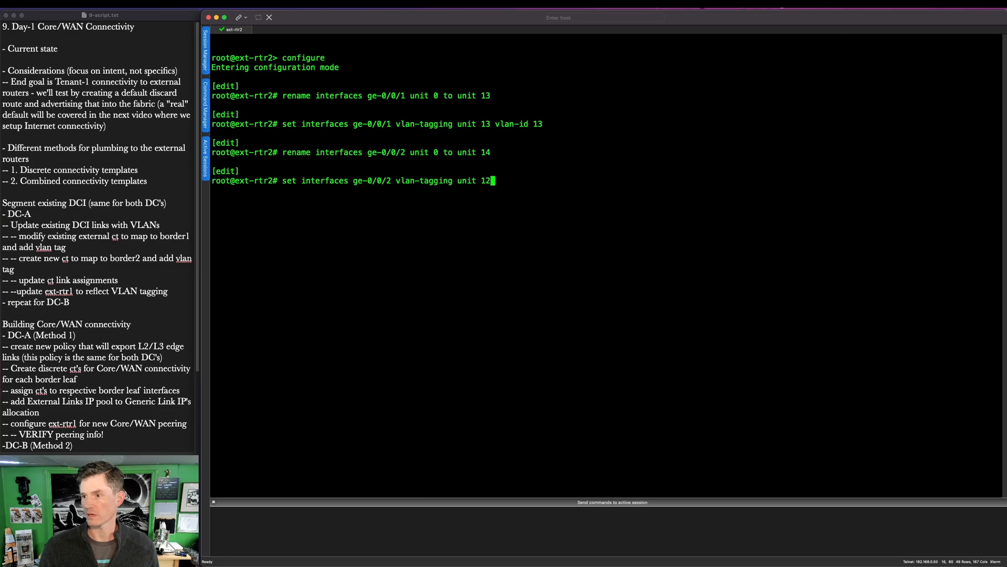
key("BackSpace")
type("4 vlan-id 14")
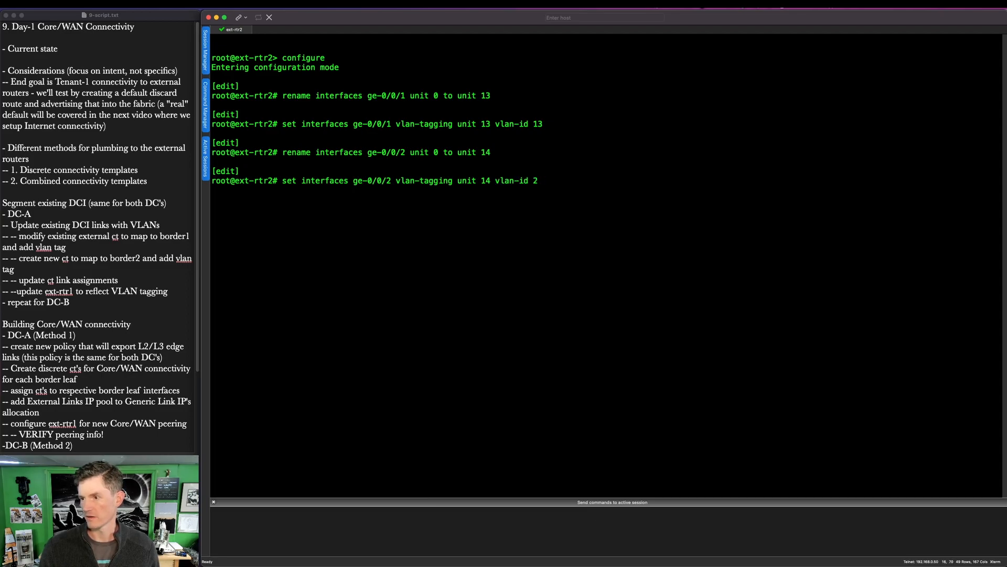
key("Return")
type("commit and-quit")
key("Return")
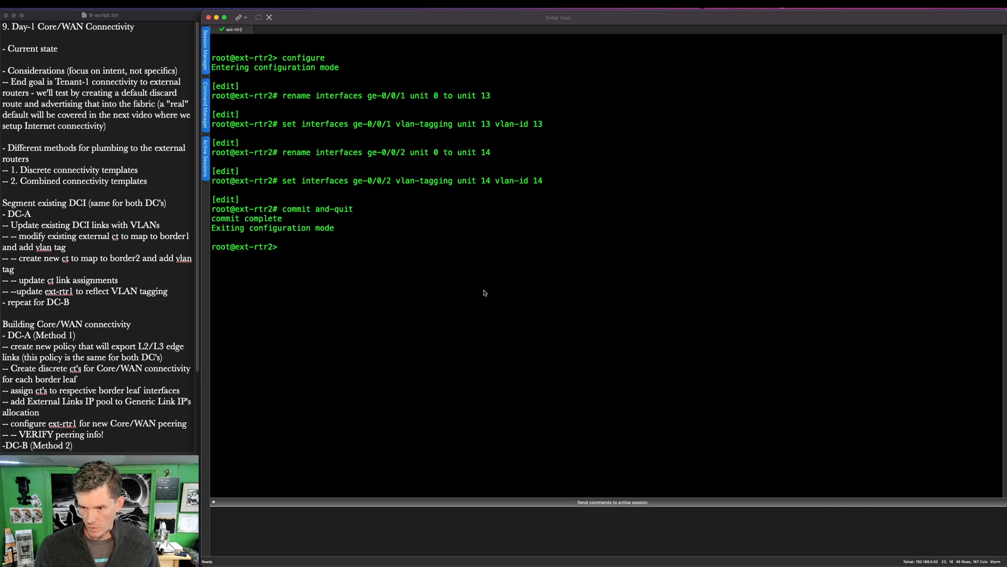
Show the BGP summary on ext-rtr2 and check the session state of the DC-B border leaf peers
type("show bgp")
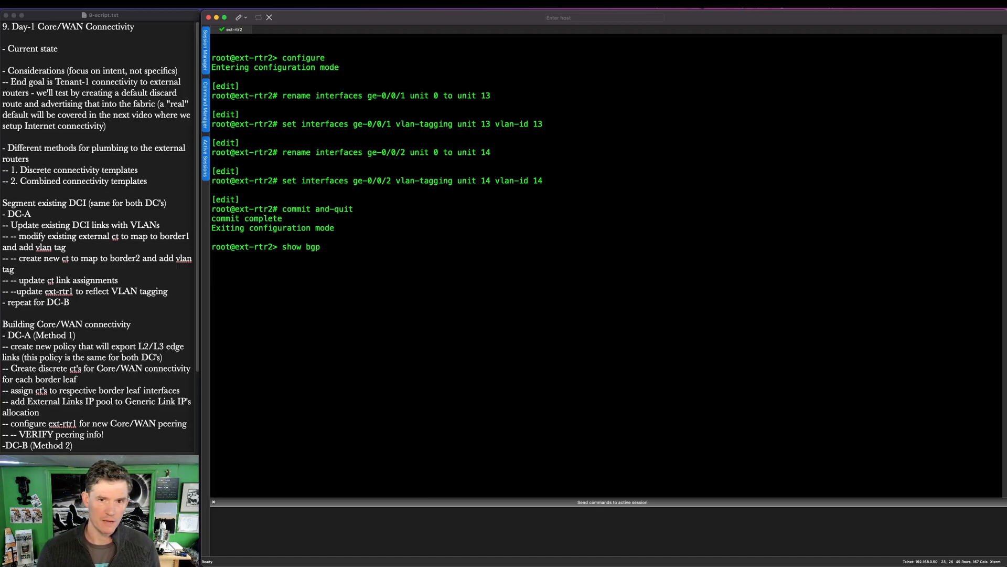
type("p")
key("BackSpace")
type("summary")
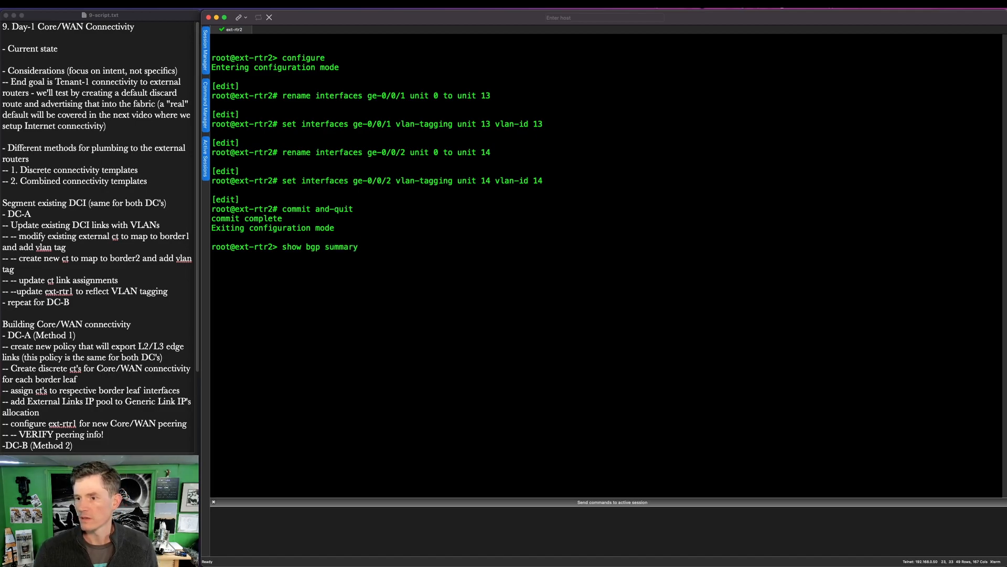
key("Return")
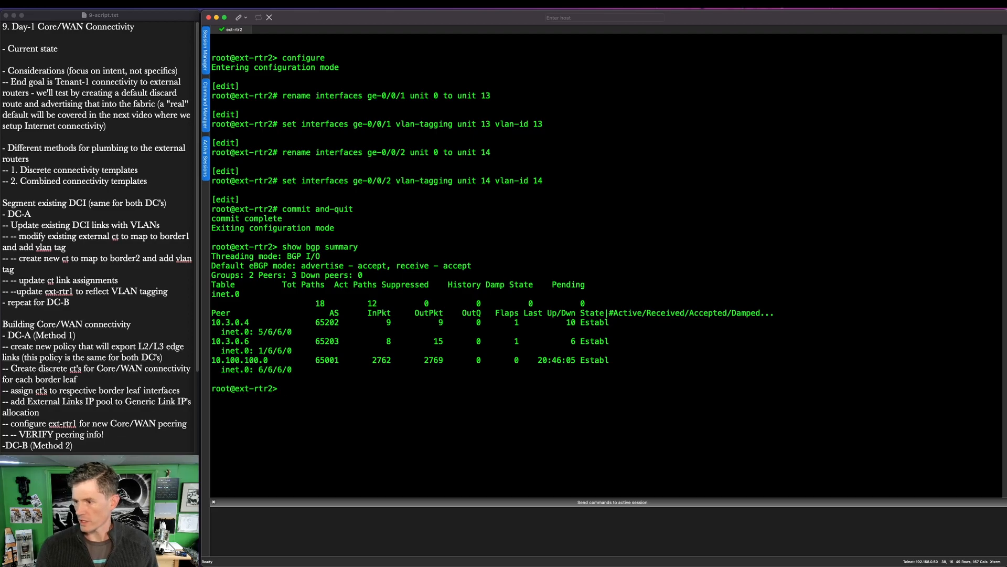
key("ctrl+a")
left_click_drag(556, 298, 644, 355)
key("Escape")
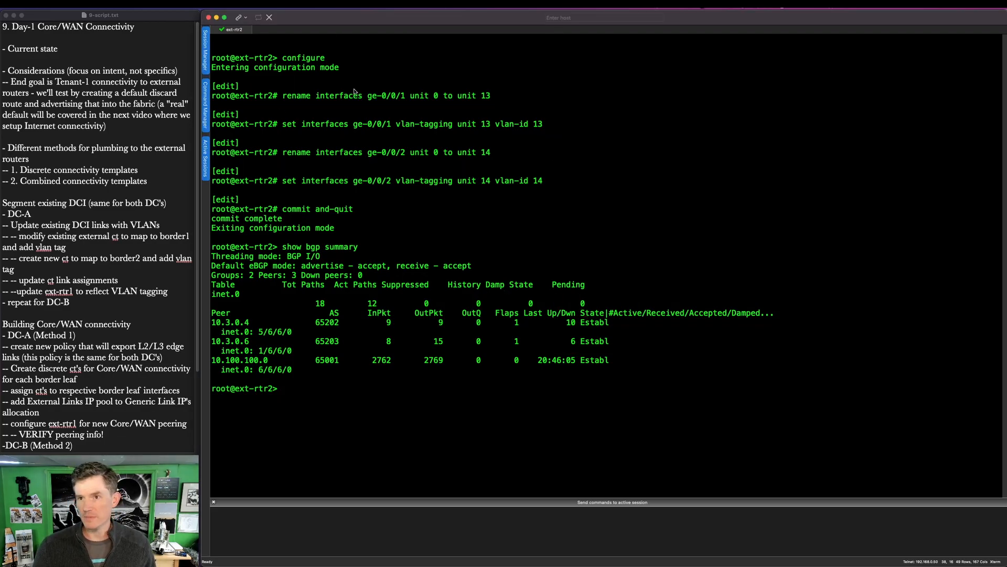
Leave the ext-rtr2 console and review the script notes on building the Core/WAN connectivity
left_click(211, 18)
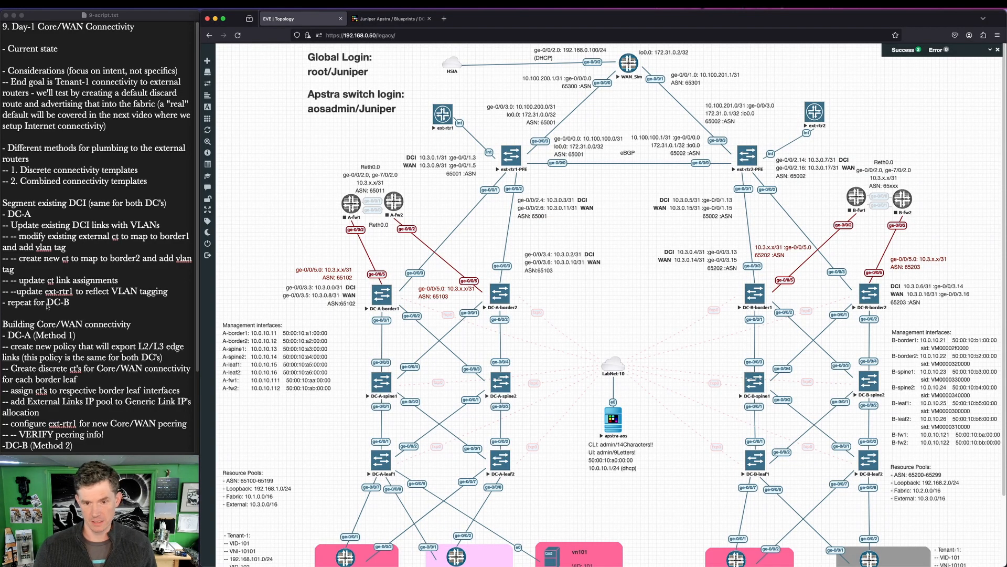
scroll(89, 240, "down", 3)
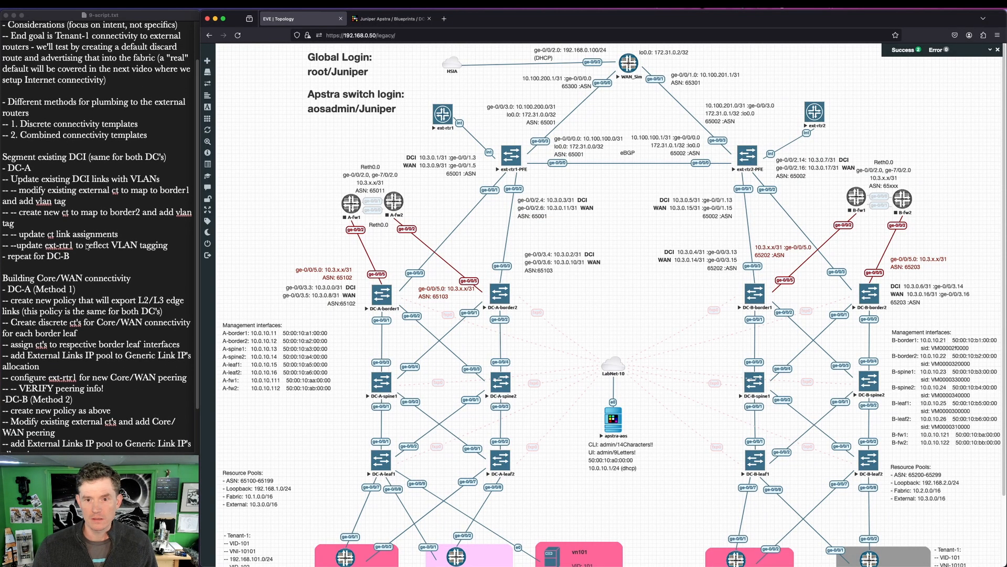
key("ctrl+a")
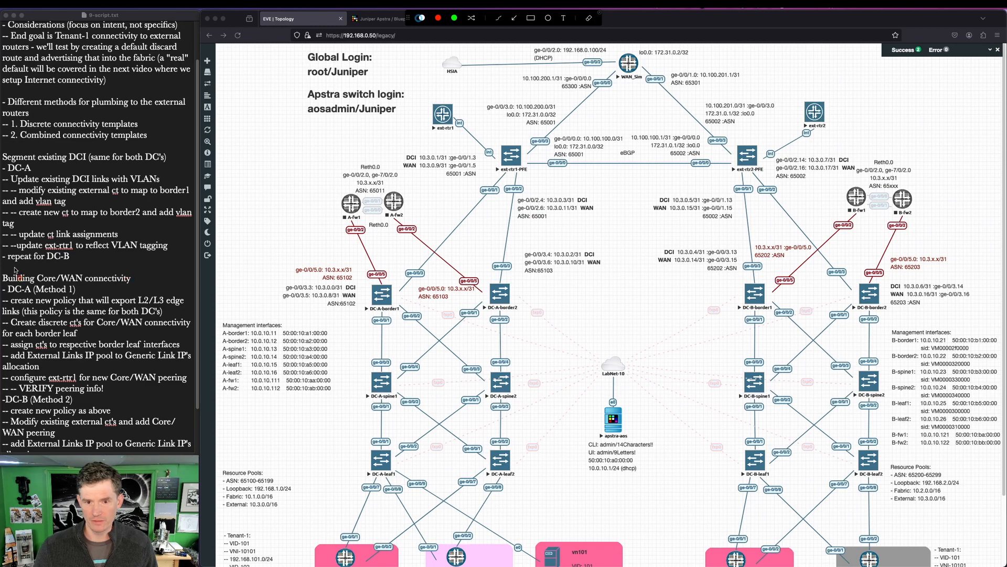
mouse_move(16, 269)
left_mouse_down()
mouse_move(151, 271)
mouse_move(13, 269)
left_mouse_up()
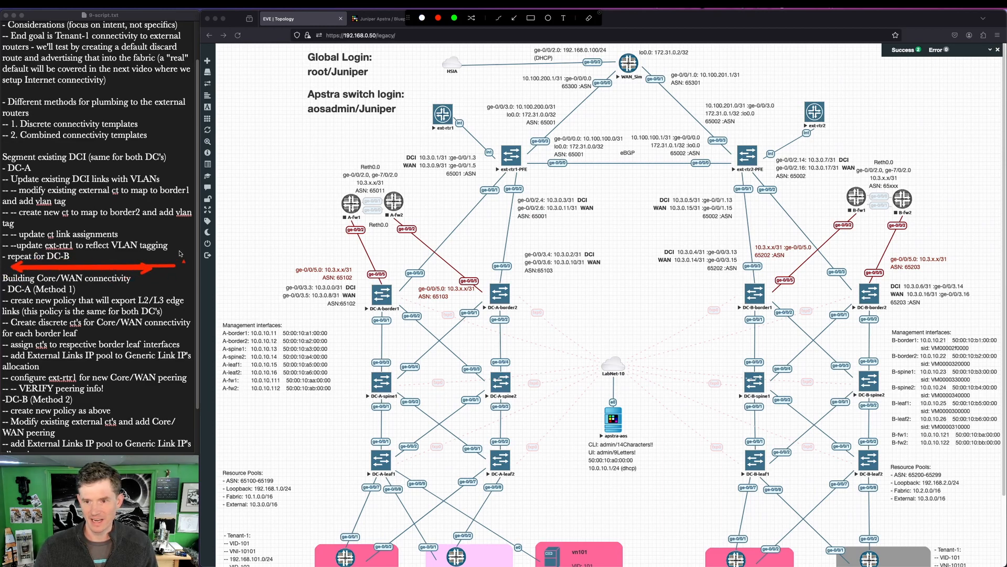
key("Escape")
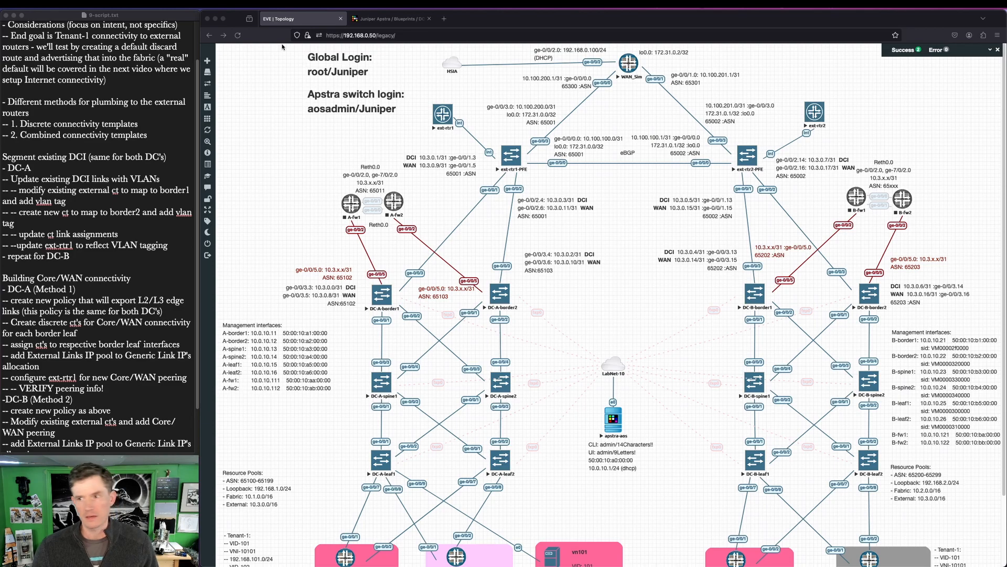
Switch back to Juniper Apstra and open the staged view of the DC-A blueprint
left_click(398, 21)
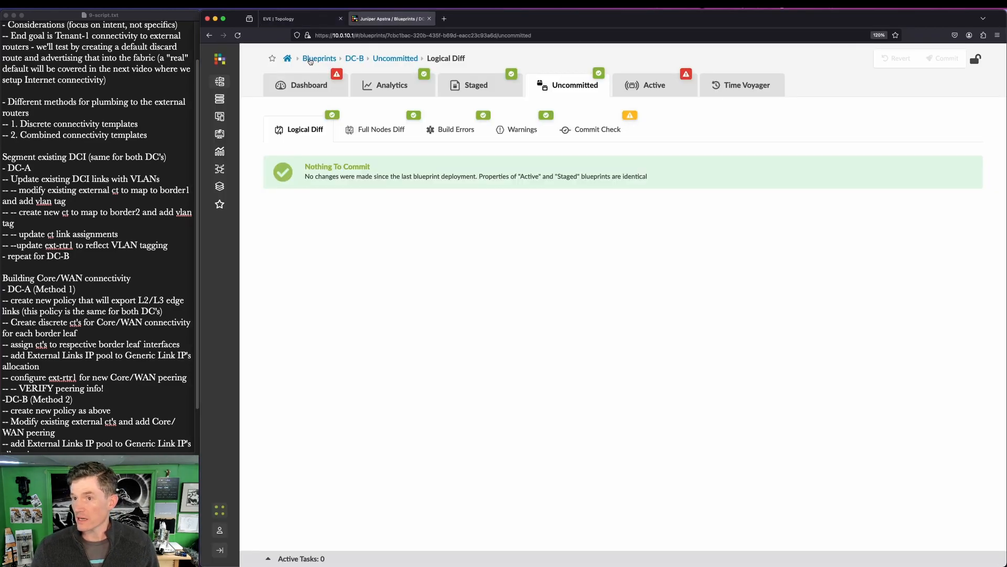
left_click(318, 57)
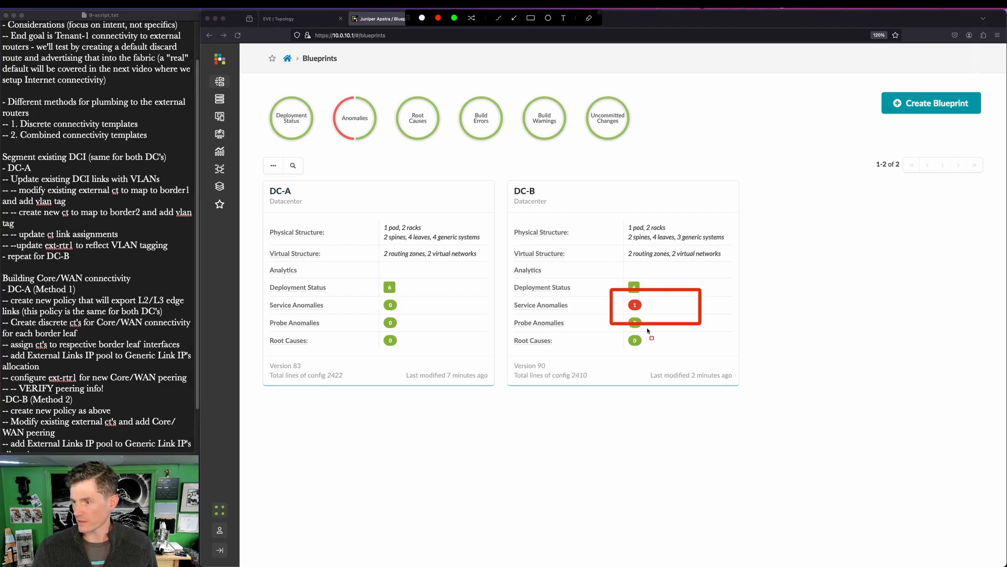
left_click(280, 192)
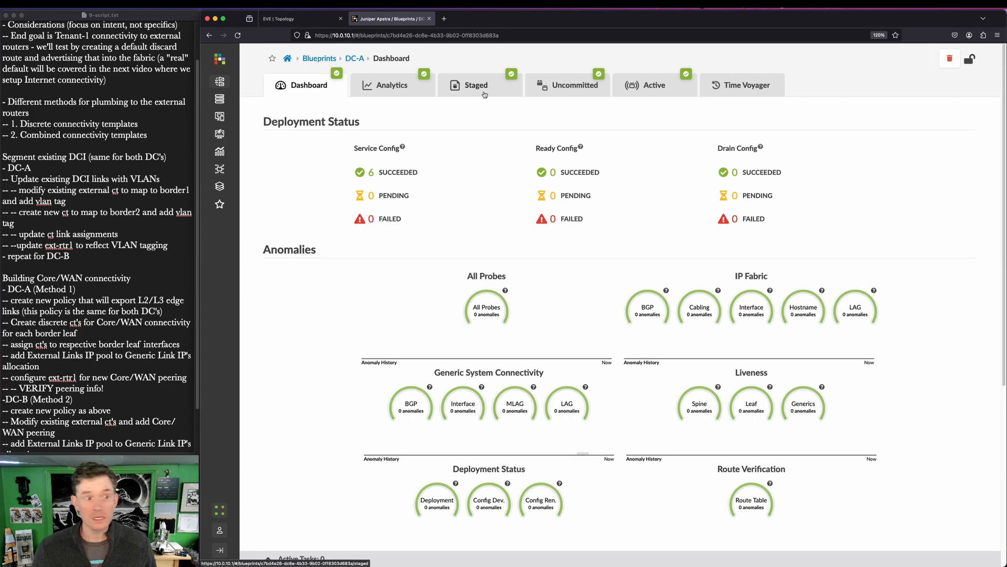
left_click(485, 94)
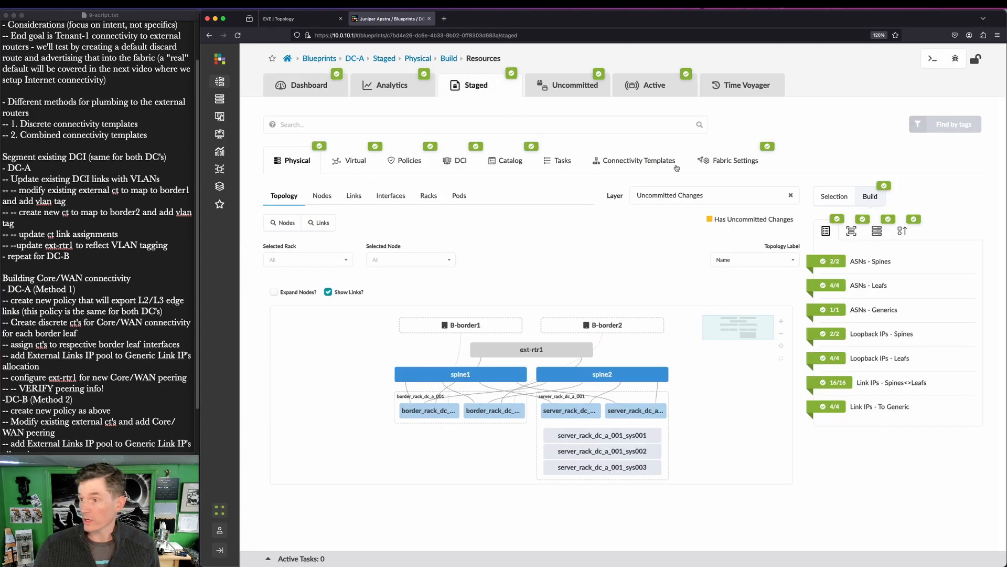
Start a new routing policy in the DC-A staged policies and name it core-router-policy
left_click(663, 161)
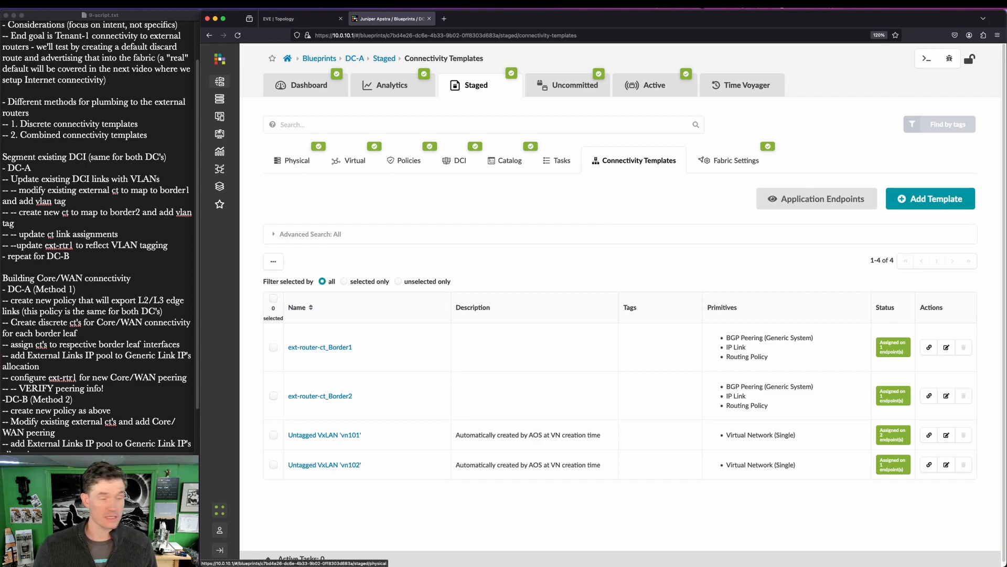
left_click(419, 162)
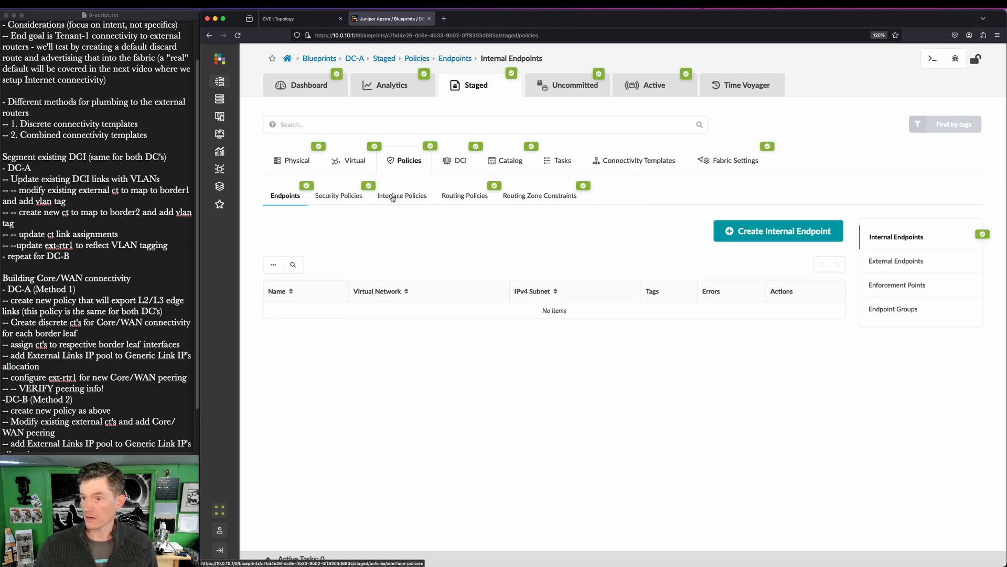
left_click(465, 196)
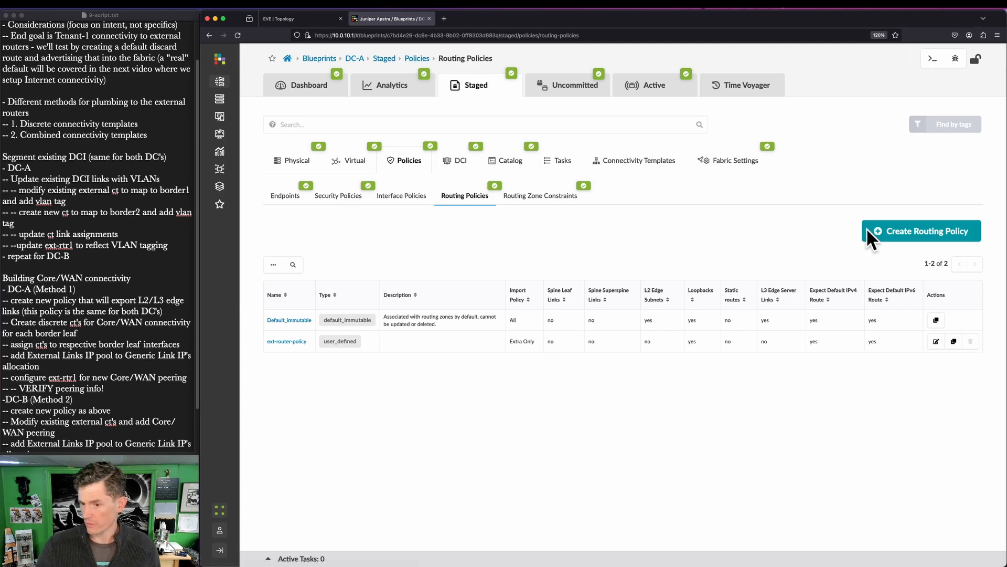
left_click(917, 232)
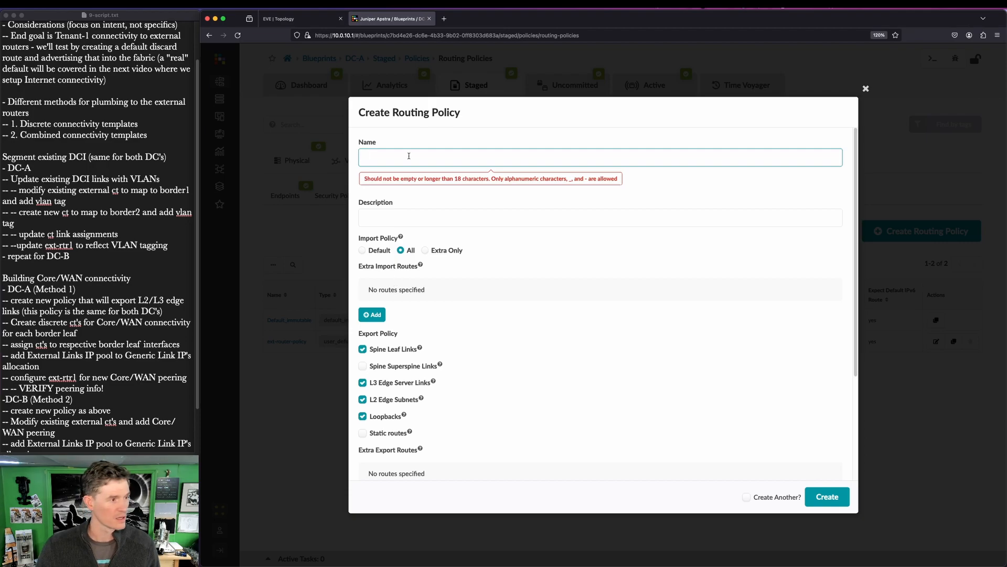
key("super+Tab")
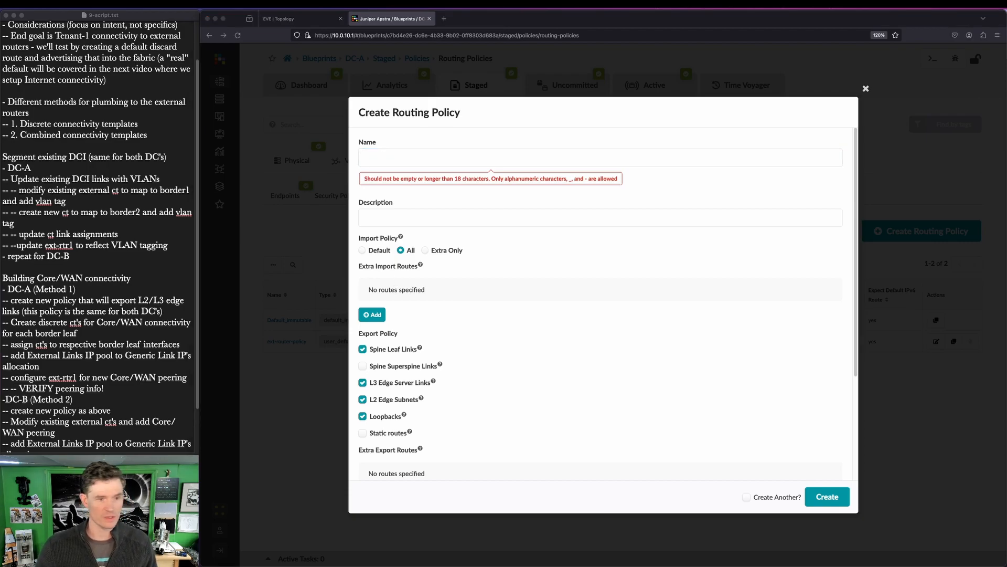
left_click(468, 156)
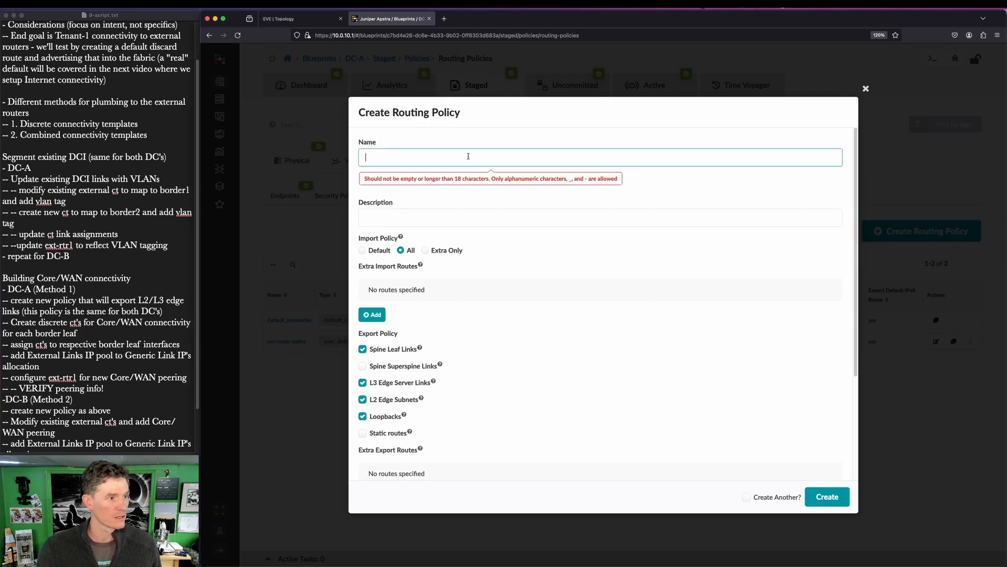
type("core-router-policy")
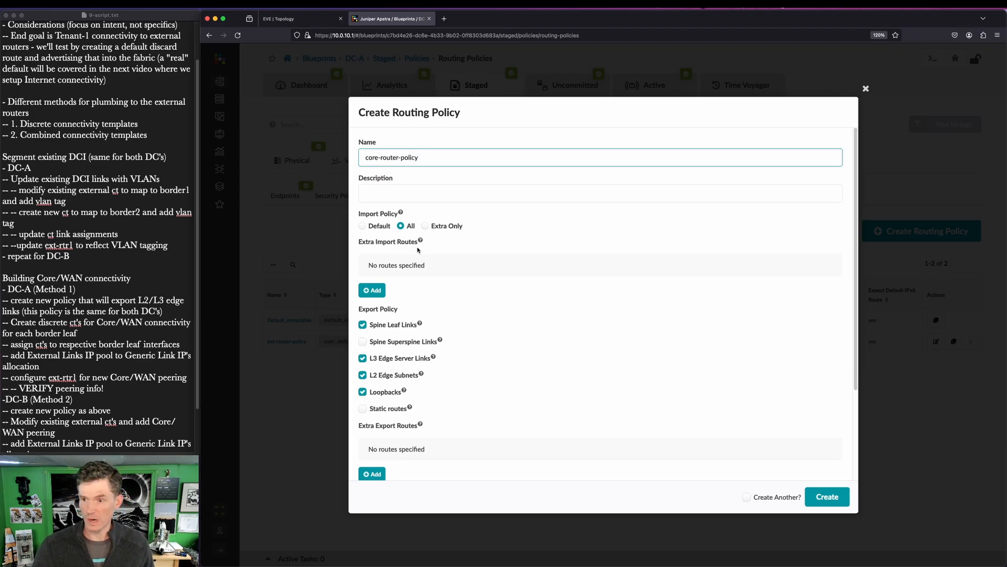
Set the policy's import to Default, export only L3 Edge Server Links and L2 Edge Subnets, and create the policy
left_click(363, 225)
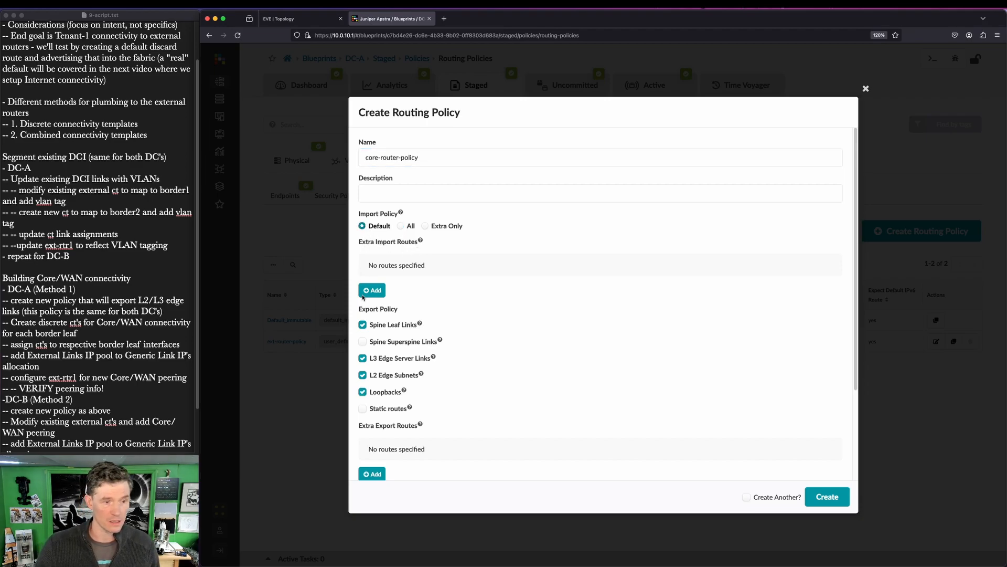
left_click(362, 324)
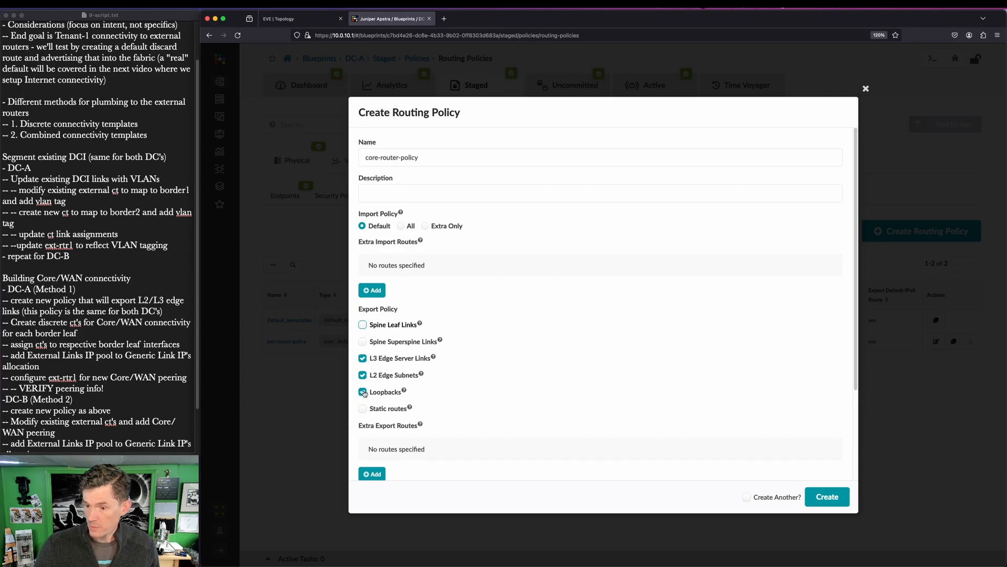
left_click(362, 391)
key("super+shift+a")
mouse_move(350, 347)
left_mouse_down()
mouse_move(431, 366)
mouse_move(448, 387)
left_mouse_up()
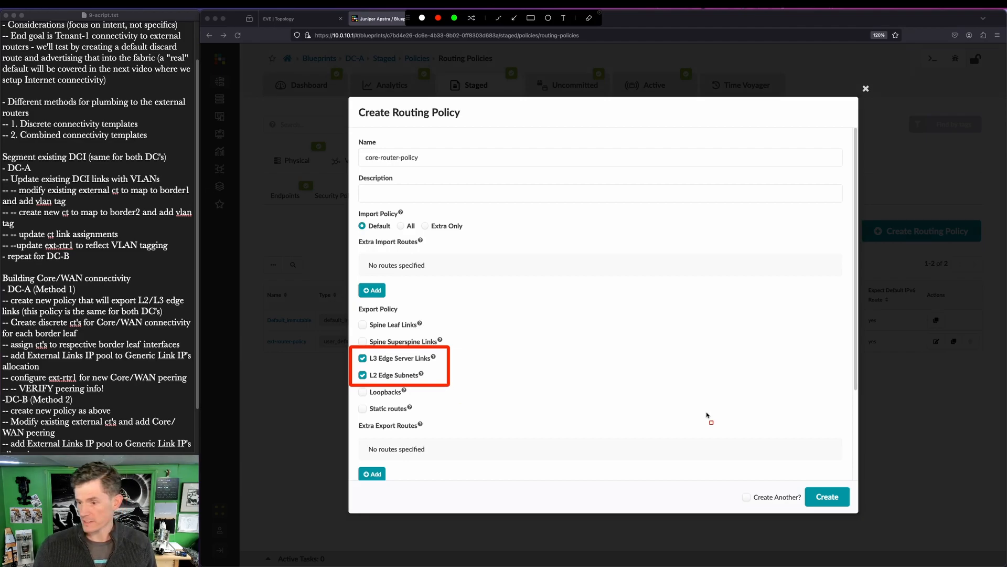
key("Escape")
scroll(702, 424, "down", 2)
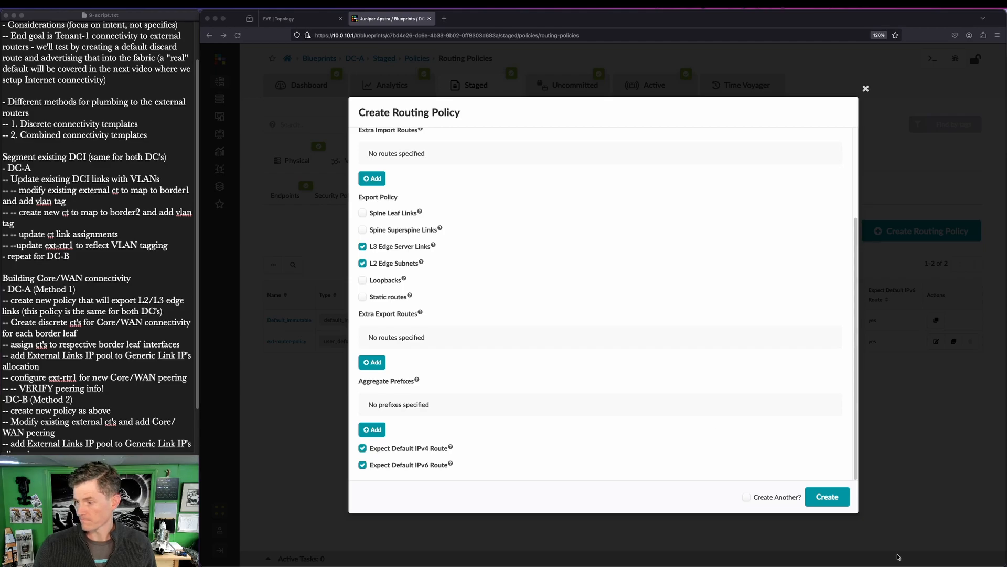
left_click(843, 502)
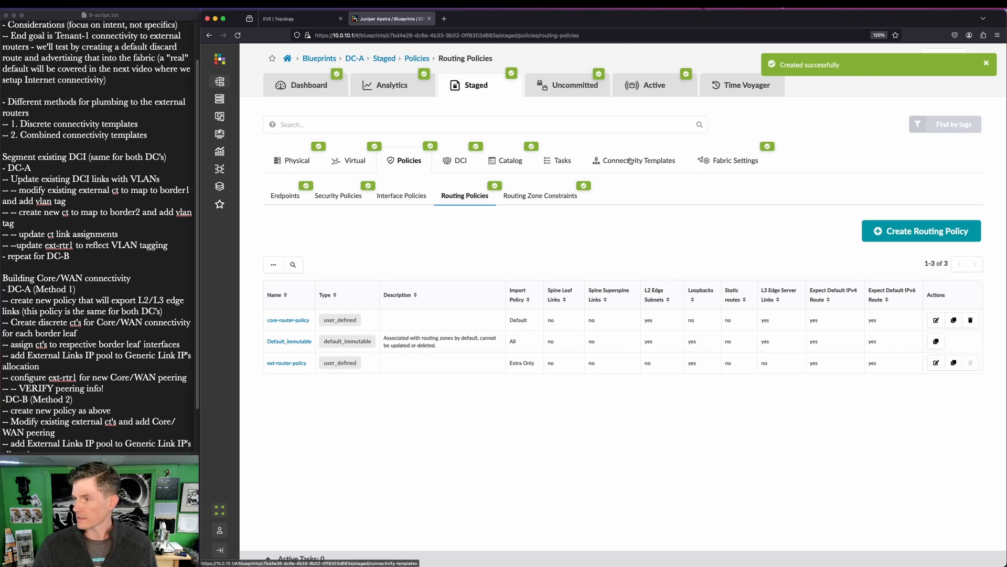
Start a new connectivity template titled ext-rtr_Border1_core and copy its title
left_click(632, 161)
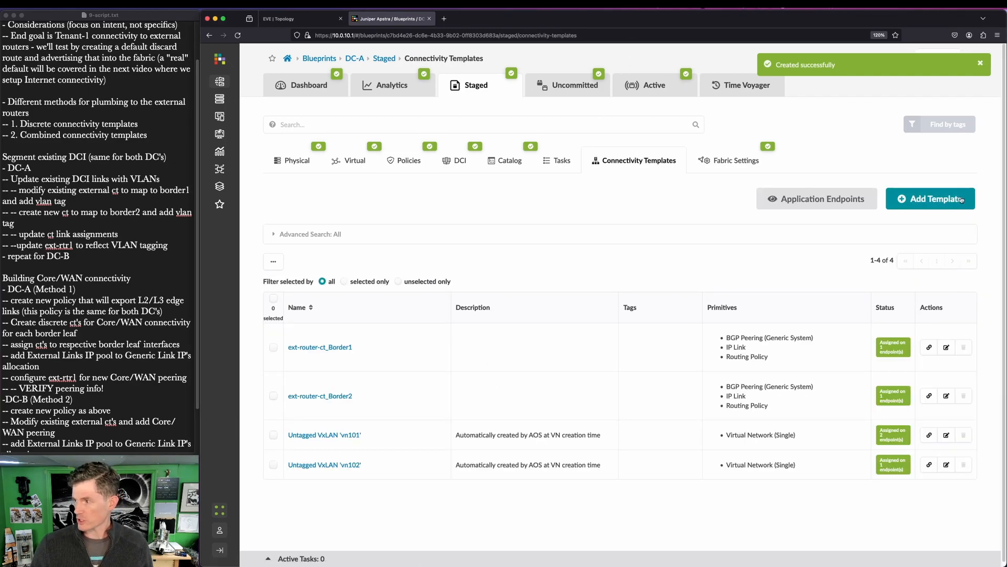
key("ctrl+a")
left_click_drag(277, 328, 375, 418)
key("Escape")
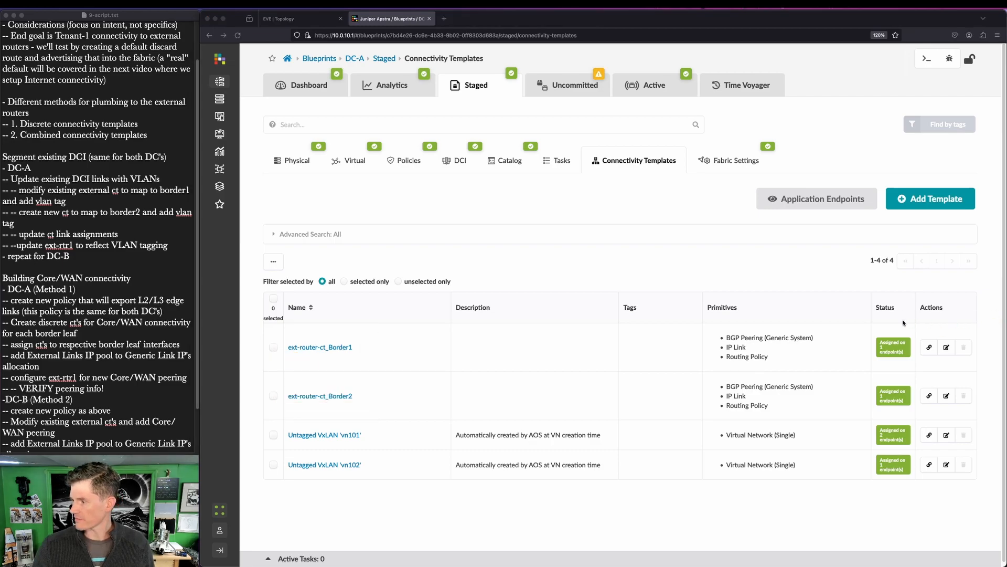
left_click(924, 192)
left_click(925, 195)
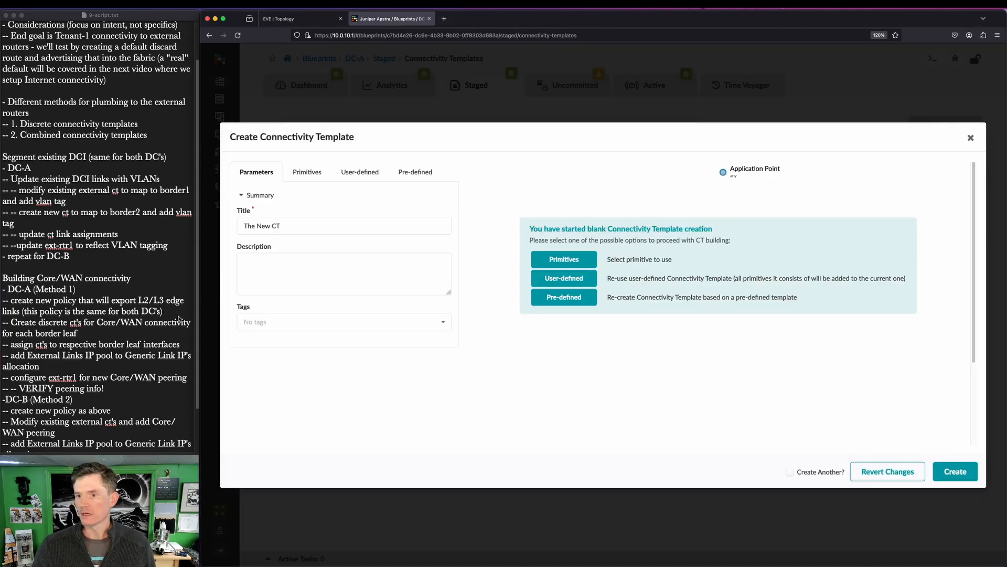
triple_click(292, 222)
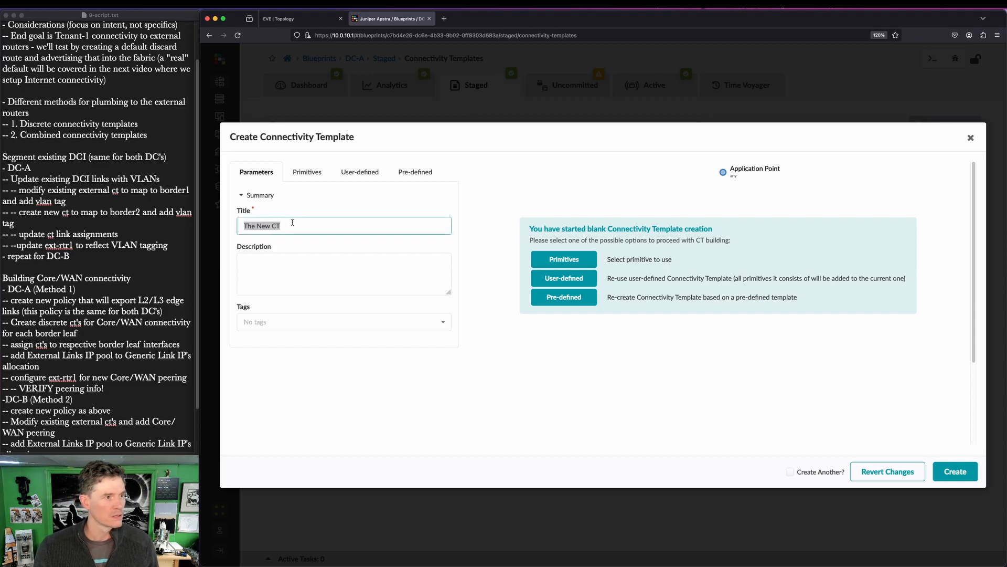
type("ext-rtr_B")
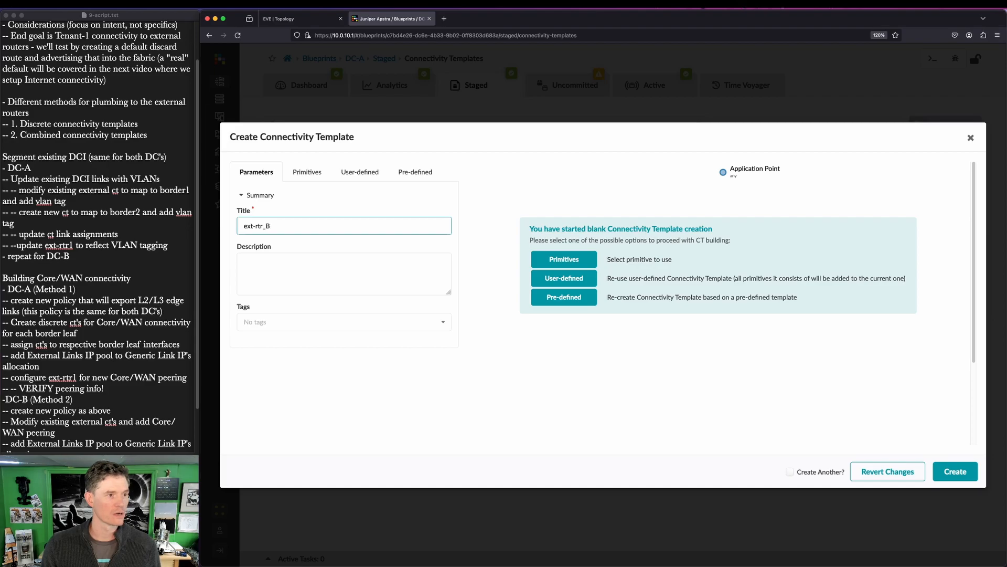
type("order1_core")
key("Tab")
key("shift+Tab")
key("super+c")
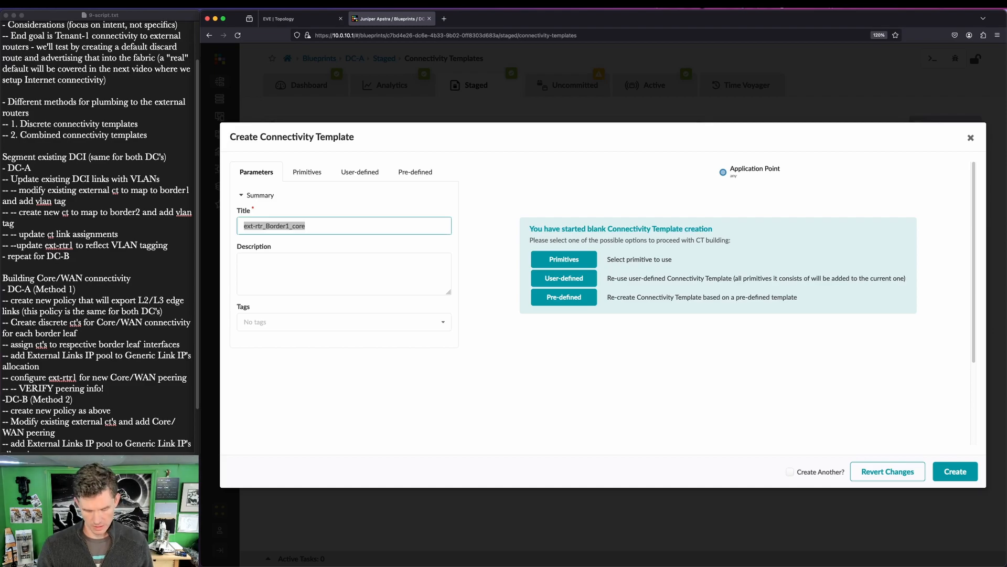
Add the IP Link, BGP Peering (Generic System) and Routing Policy primitives to the ext-rtr_Border1_core template
left_click(310, 179)
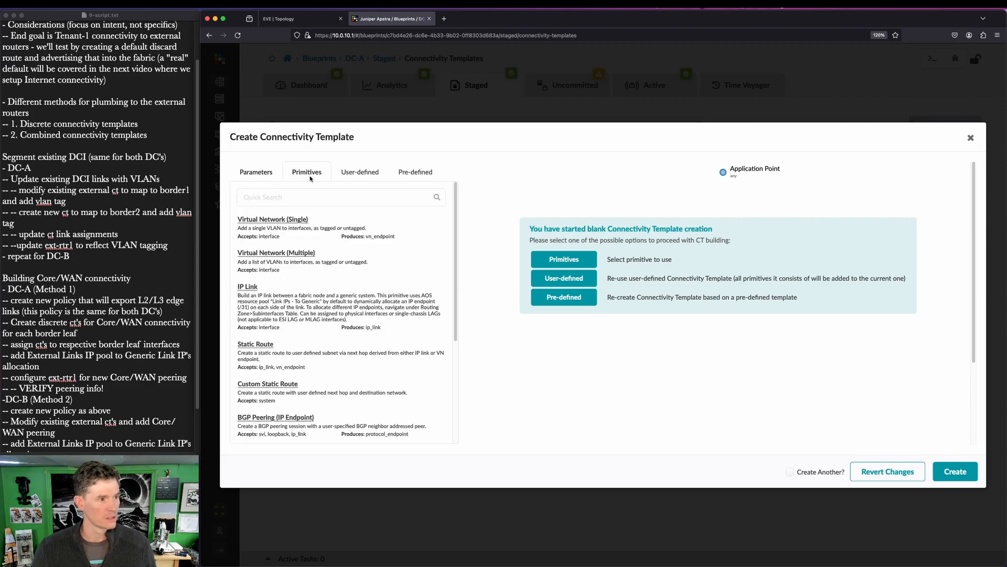
left_click(252, 288)
scroll(271, 330, "down", 2)
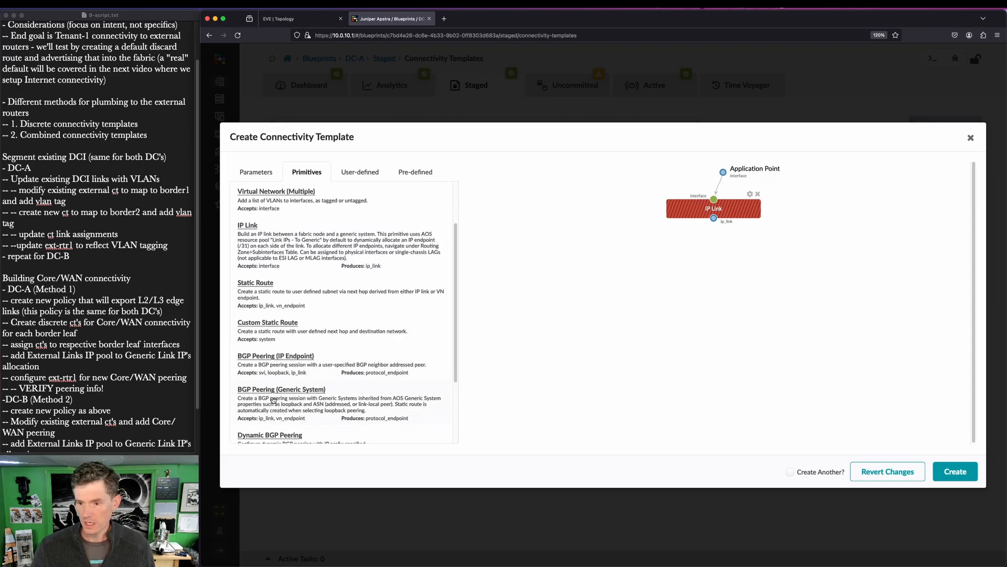
left_click(272, 393)
scroll(271, 388, "down", 3)
left_click(272, 386)
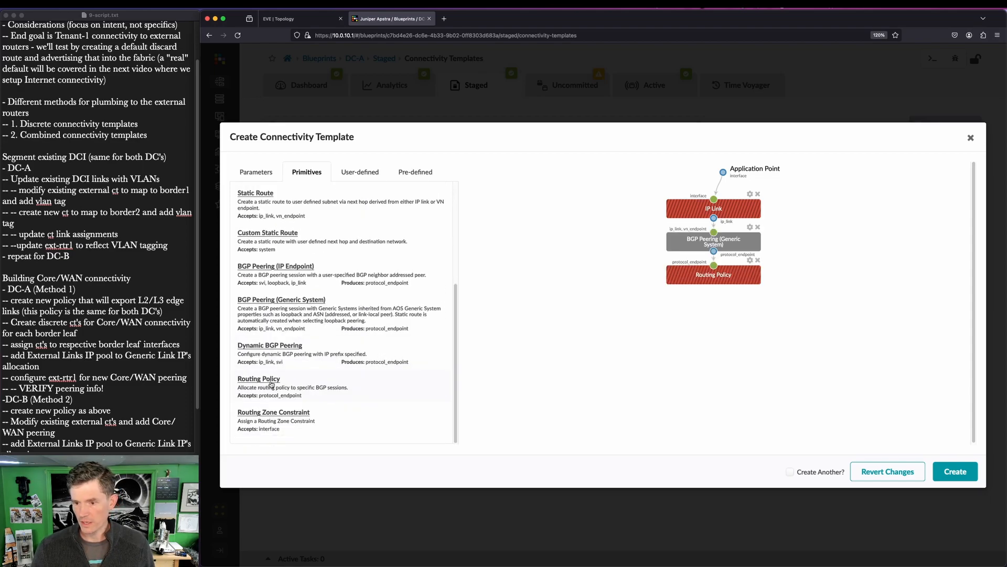
Configure the IP Link primitive with routing zone Tenant-1 and tagged VLAN ID 5
left_click(750, 194)
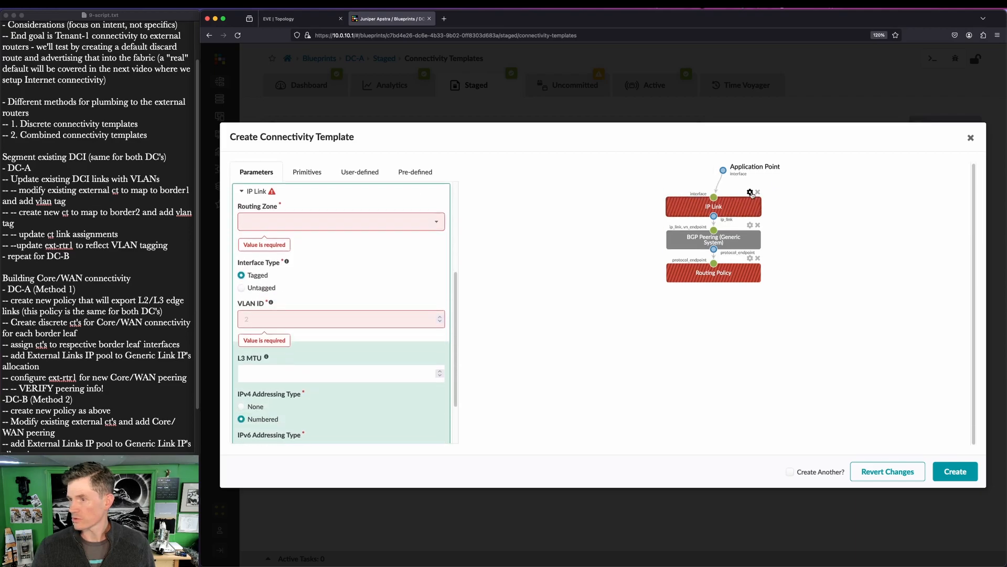
left_click(273, 215)
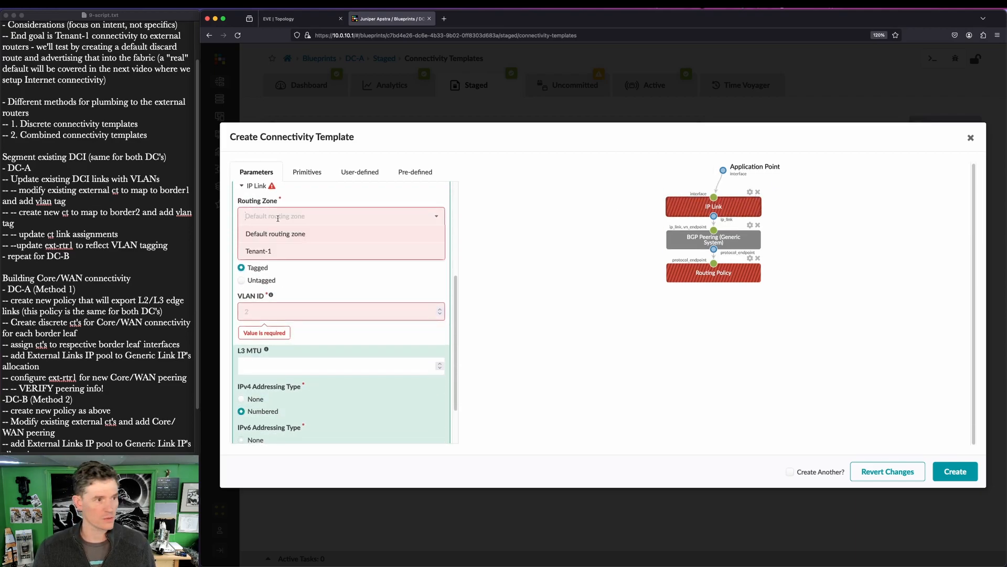
left_click(289, 251)
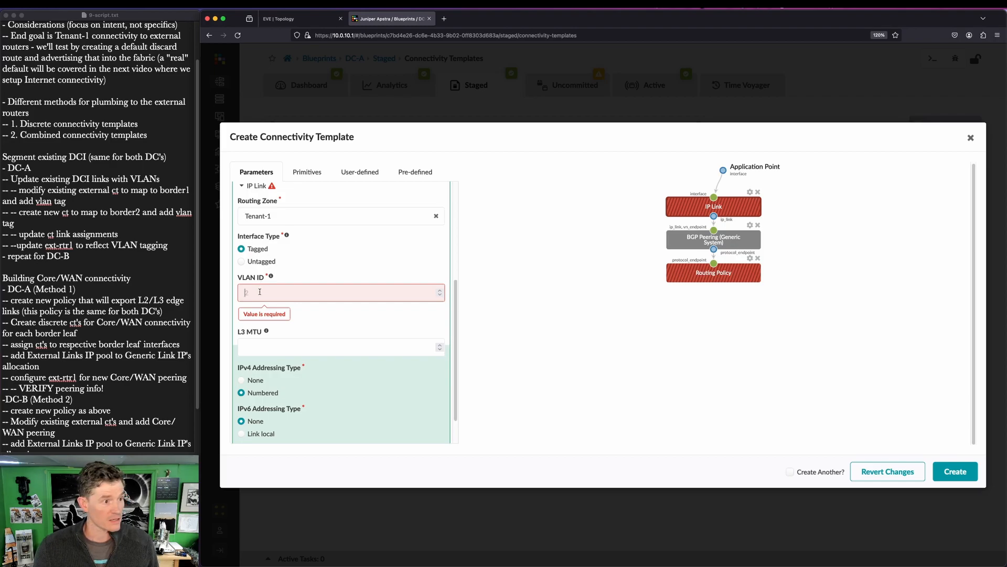
type("5")
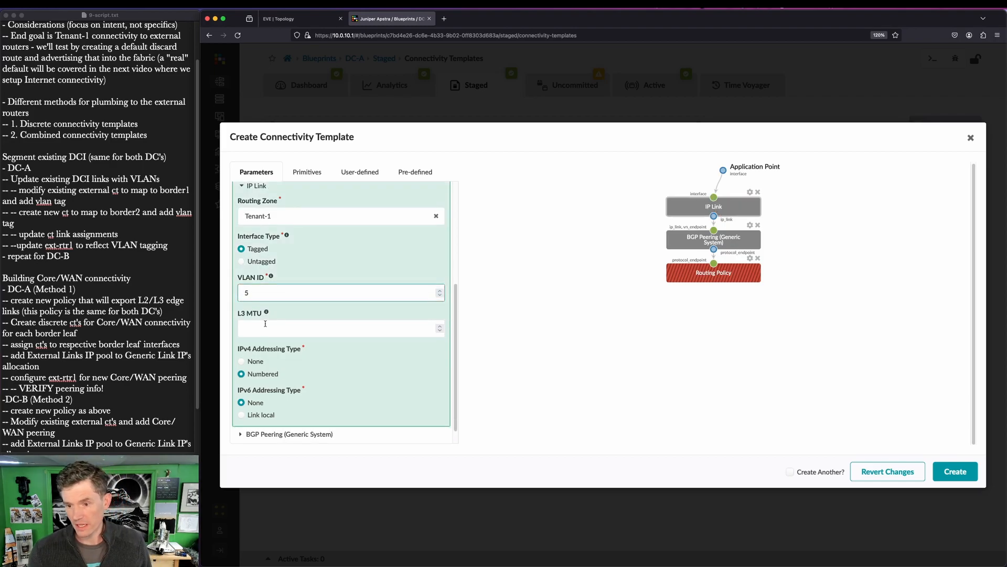
Set the BGP peering to run from Interface to Interface/IP Endpoint
scroll(265, 325, "down", 2)
left_click(274, 414)
scroll(295, 376, "down", 5)
left_click(270, 358)
left_click(267, 400)
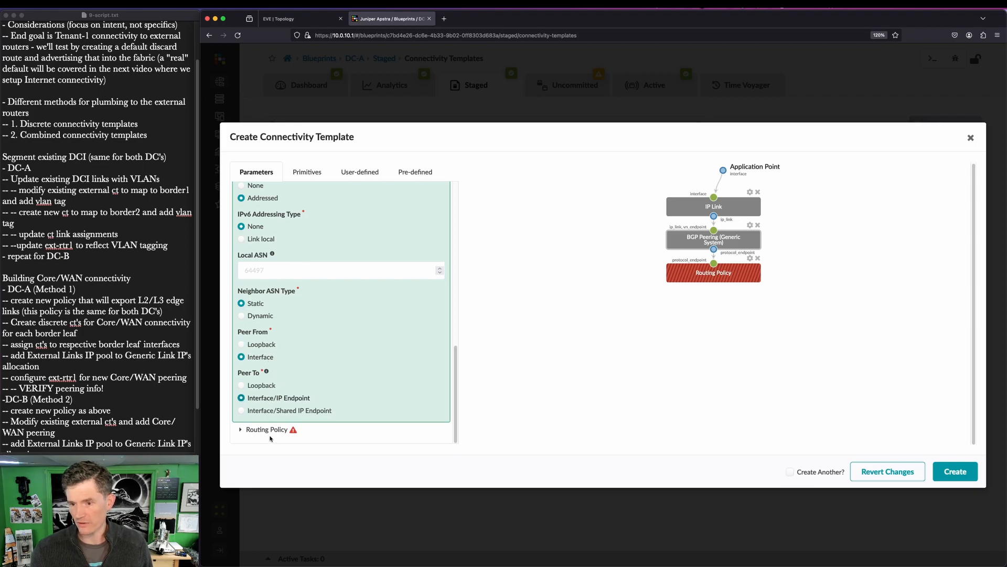
Assign core-router-policy as the routing policy and create the template with the option to create another
left_click(270, 430)
left_click(307, 397)
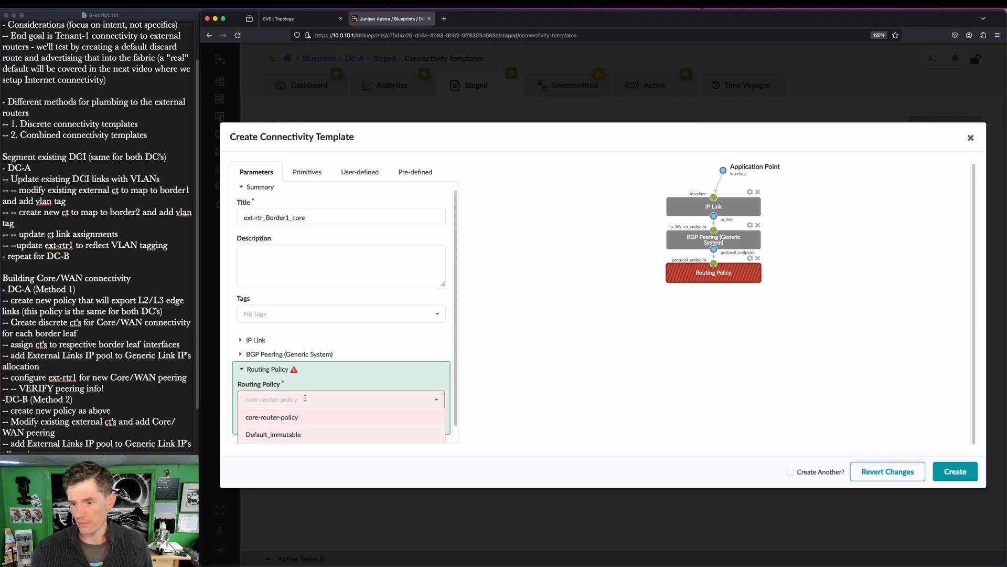
scroll(297, 427, "down", 1)
left_click(292, 404)
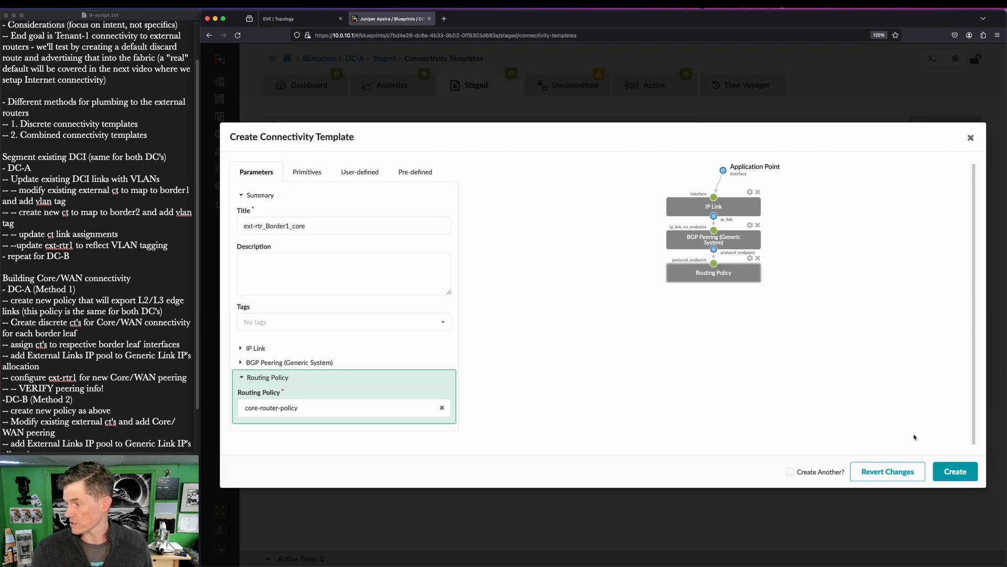
left_click(790, 471)
left_click(958, 478)
Reuse the copied title for the next template and add the IP Link, BGP Peering (Generic System) and Routing Policy primitives
triple_click(288, 227)
key("super+v")
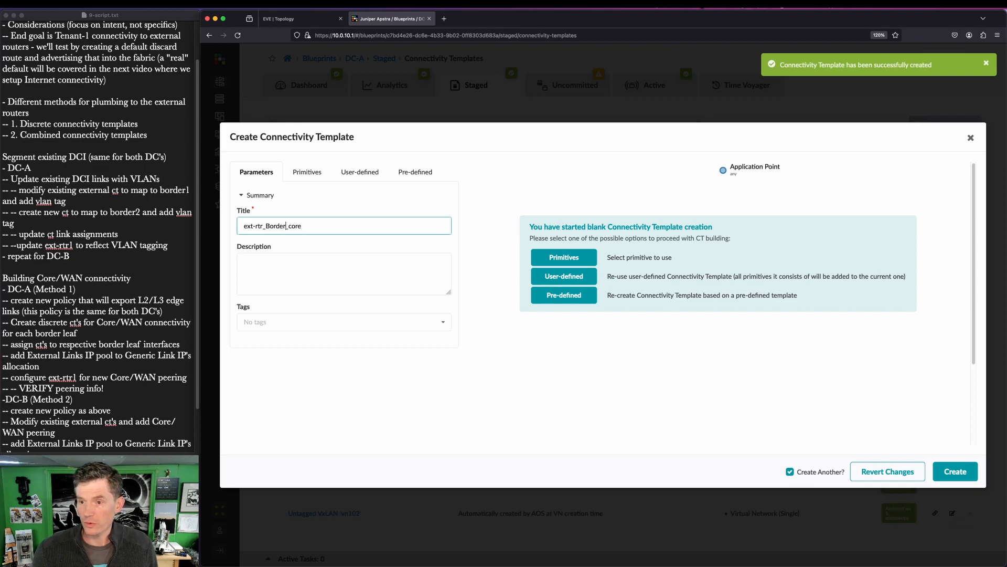
left_click(307, 173)
left_click(251, 293)
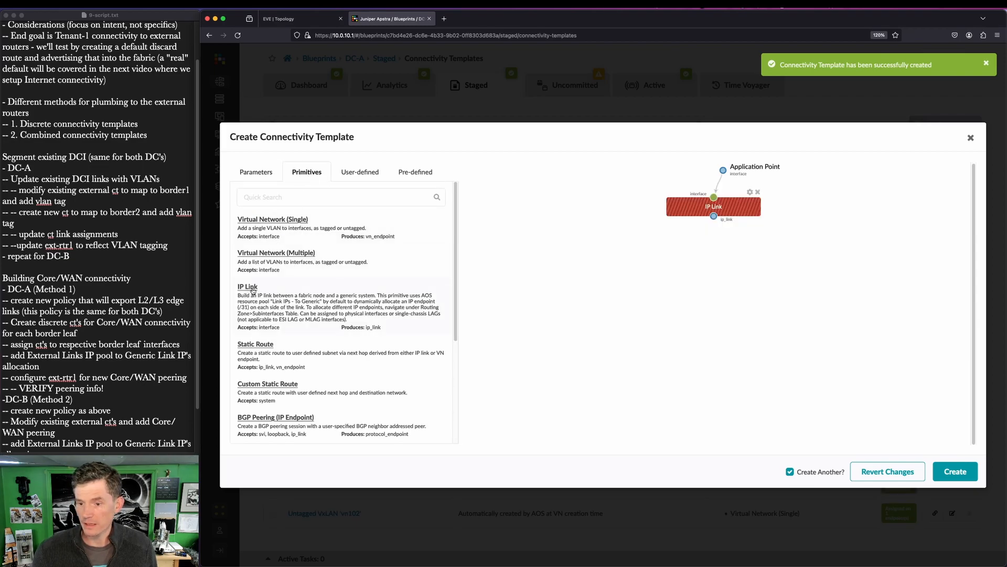
scroll(251, 293, "down", 3)
left_click(272, 304)
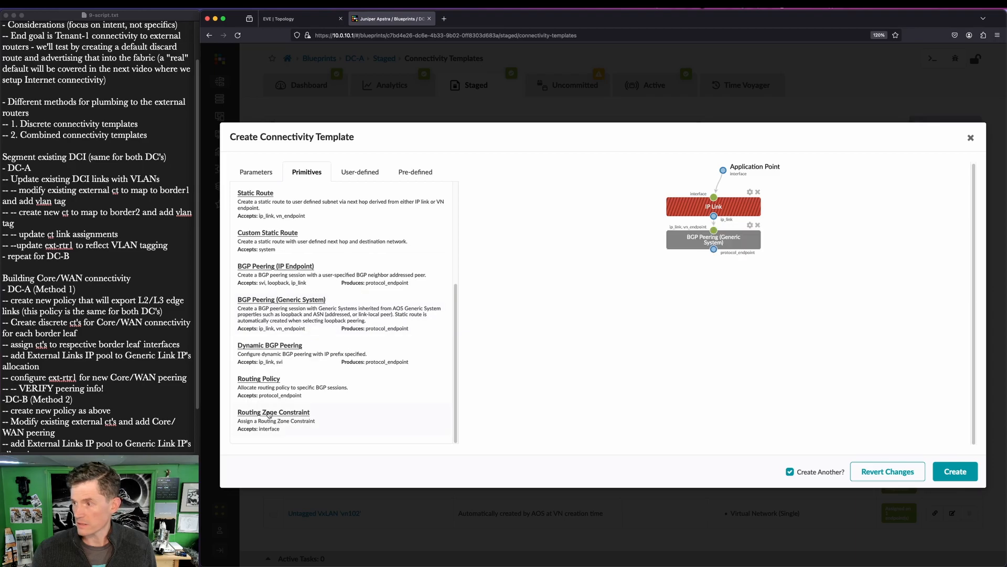
left_click(268, 380)
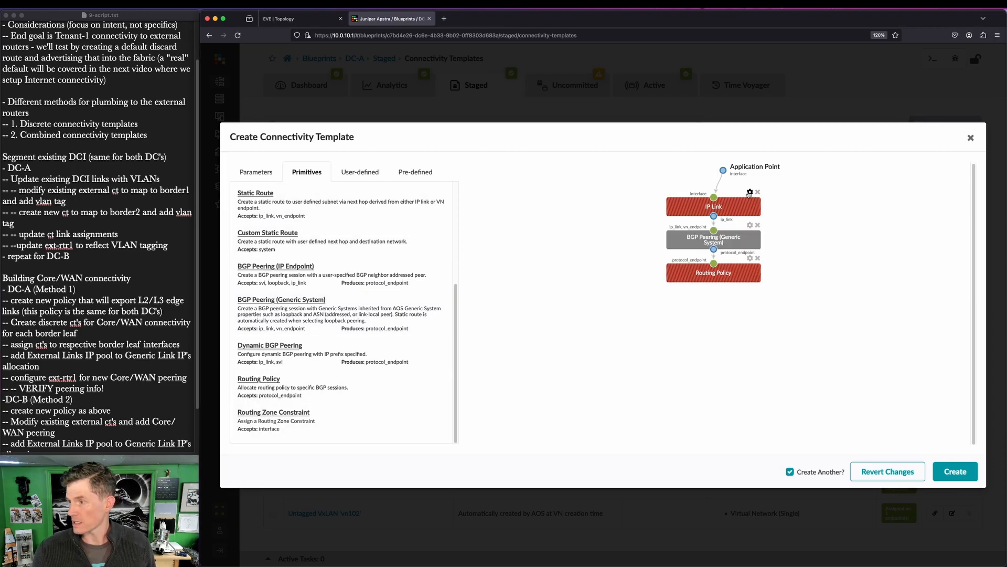
Set the new template's IP Link routing zone to Tenant-1
left_click(750, 192)
left_click(328, 215)
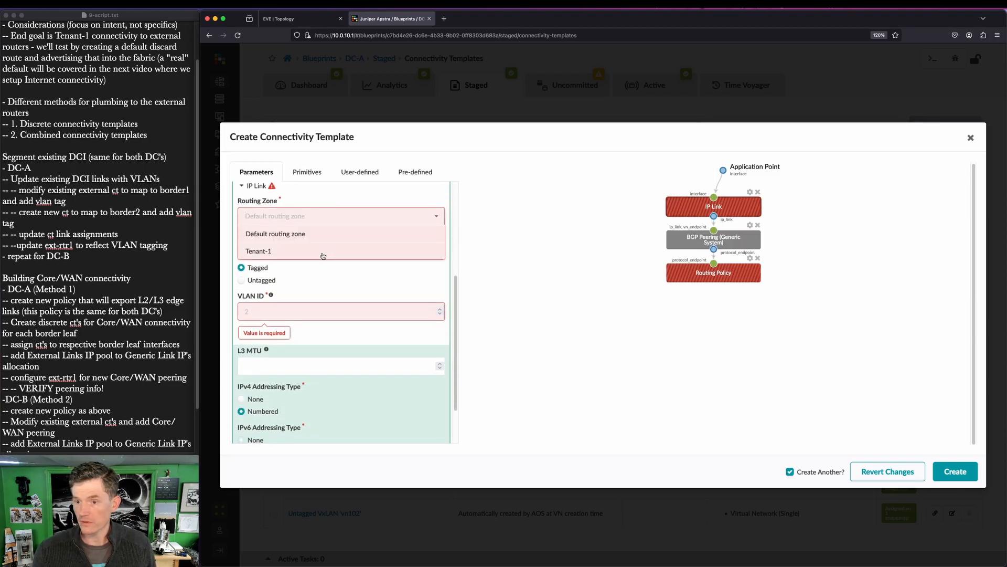
left_click(322, 251)
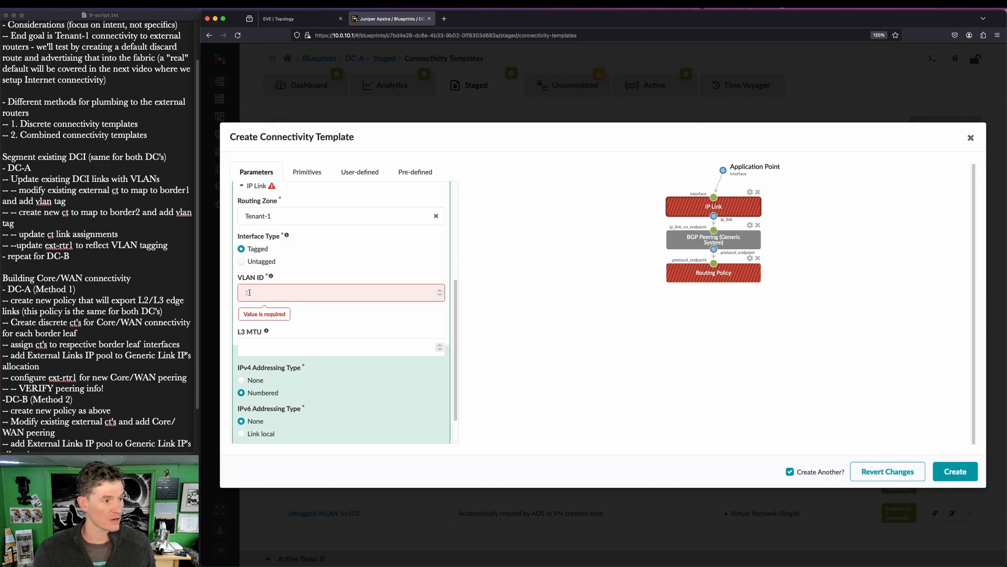
key("super+Tab")
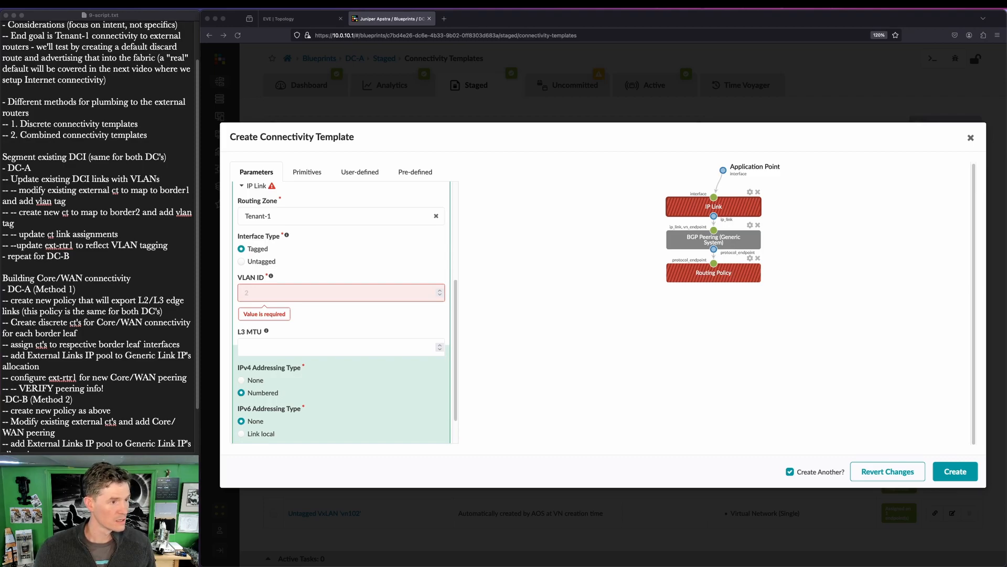
Set the Tenant-1 IP link's VLAN ID to 6 and have the generic-system BGP peering peer from Interface
key("super+Tab")
type("6")
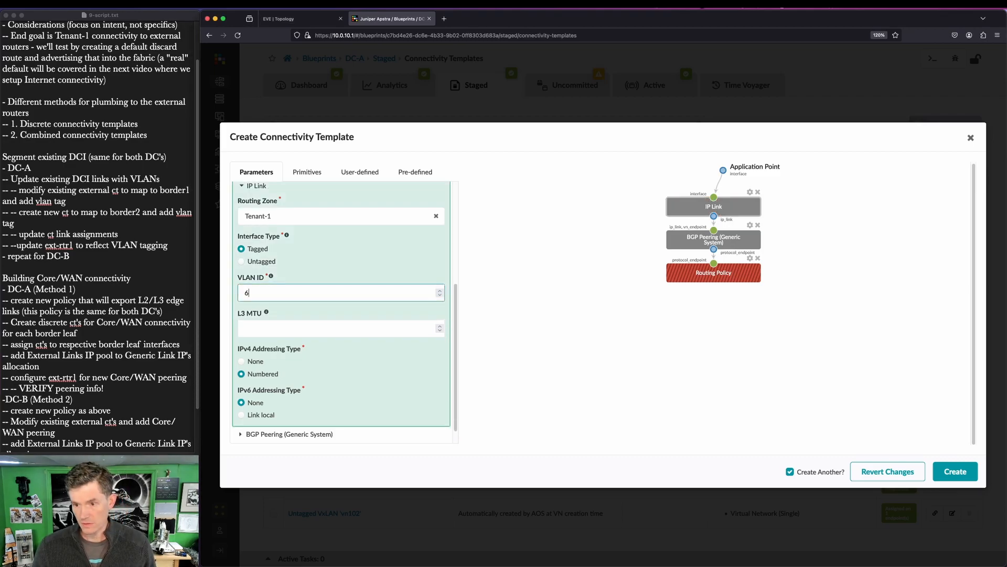
scroll(273, 367, "down", 2)
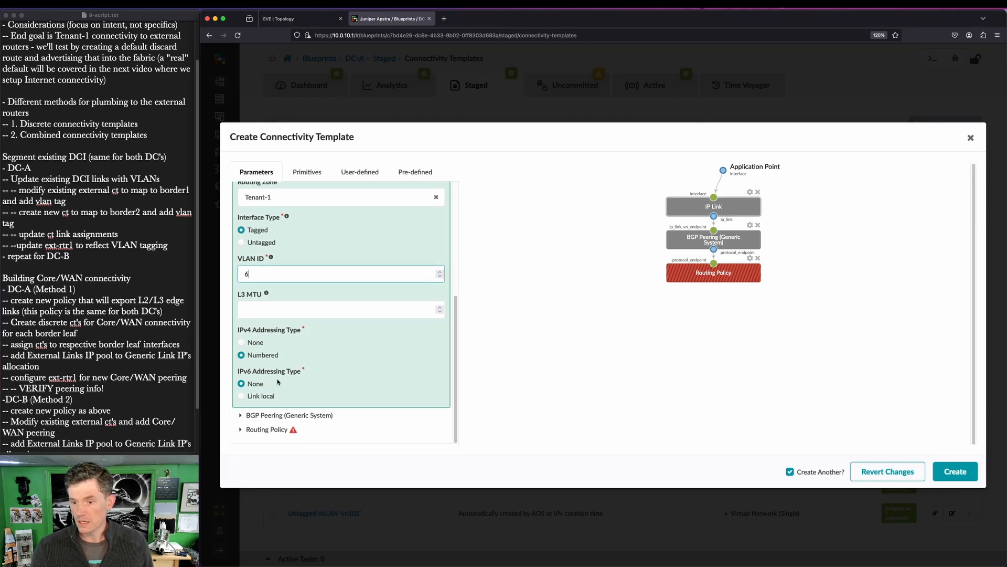
left_click(276, 414)
scroll(274, 413, "down", 5)
left_click(263, 359)
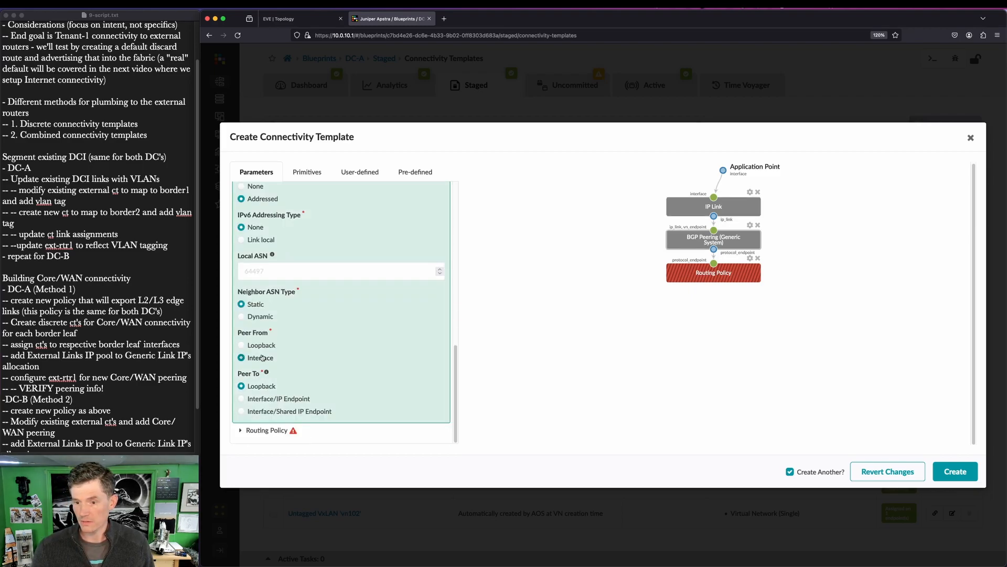
Choose the routing policy and create the connectivity template with Create Another turned off
left_click(267, 430)
left_click(299, 400)
left_click(301, 417)
left_click(300, 417)
left_click(832, 472)
left_click(966, 479)
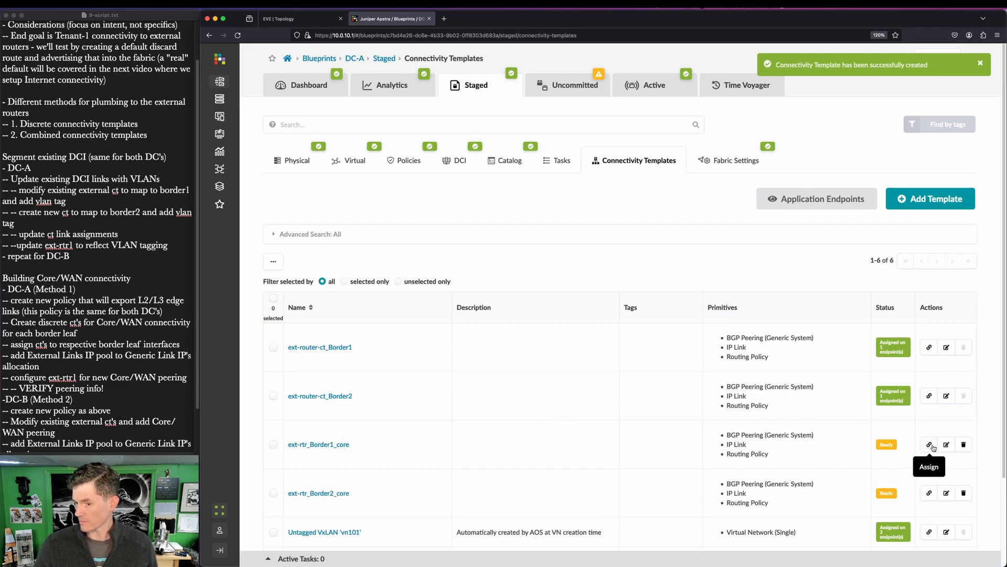
Assign the ext-rtr_Border1_core template to ge-0/0/3 -> ext-rtr1 on border_rack_dc_a_001_leaf1
left_click(930, 445)
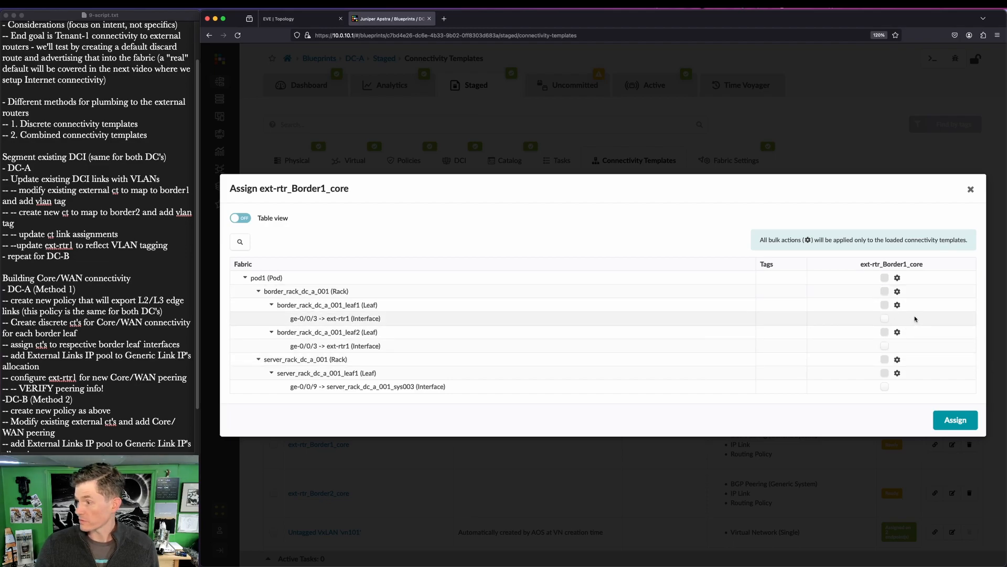
left_click(884, 319)
left_click(955, 420)
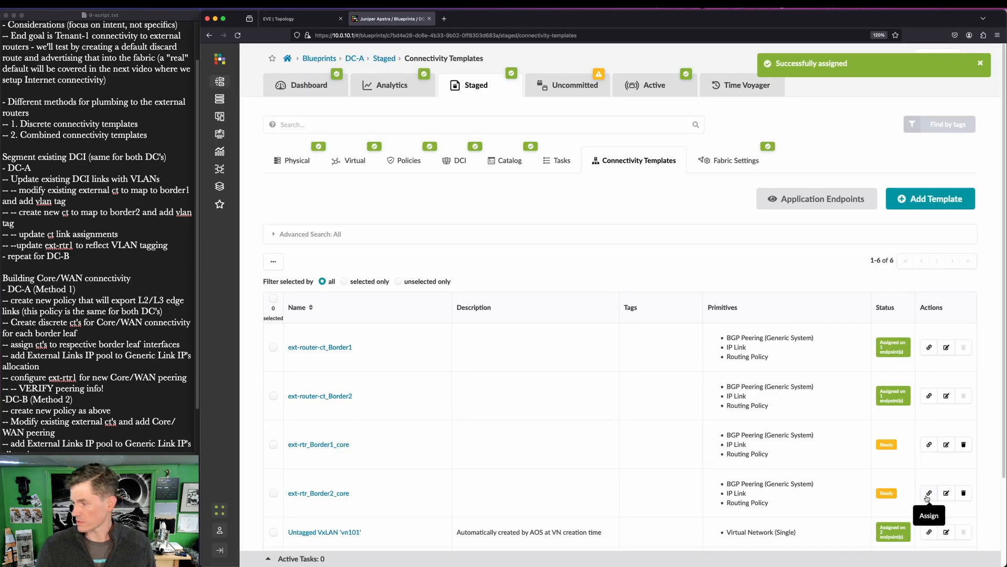
Assign the ext-rtr_Border2_core template to ge-0/0/3 -> ext-rtr1 on border_rack_dc_a_001_leaf2
left_click(934, 493)
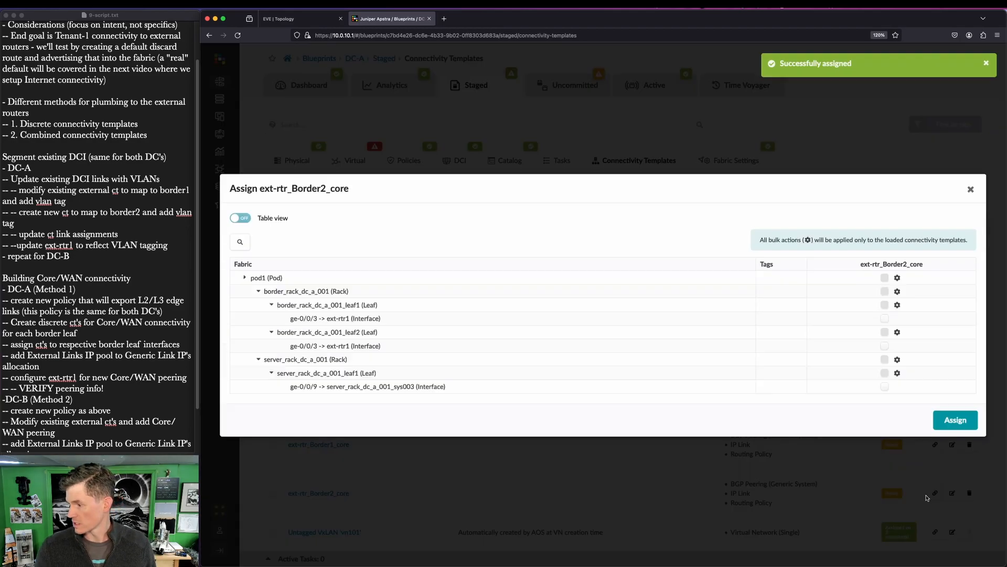
left_click(885, 346)
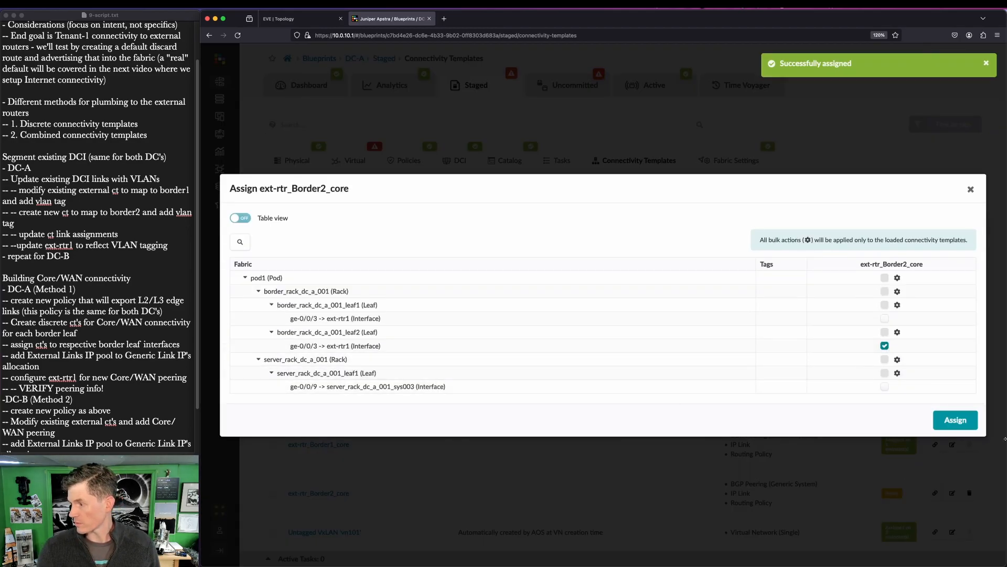
left_click(955, 420)
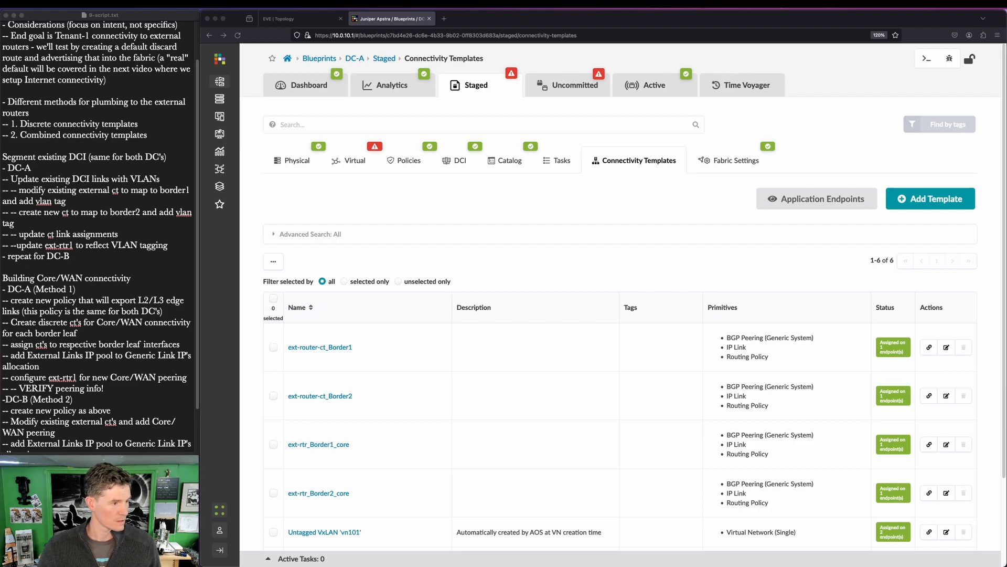
Open the routing zones in the virtual section of the staged DC-A blueprint
left_click(608, 87)
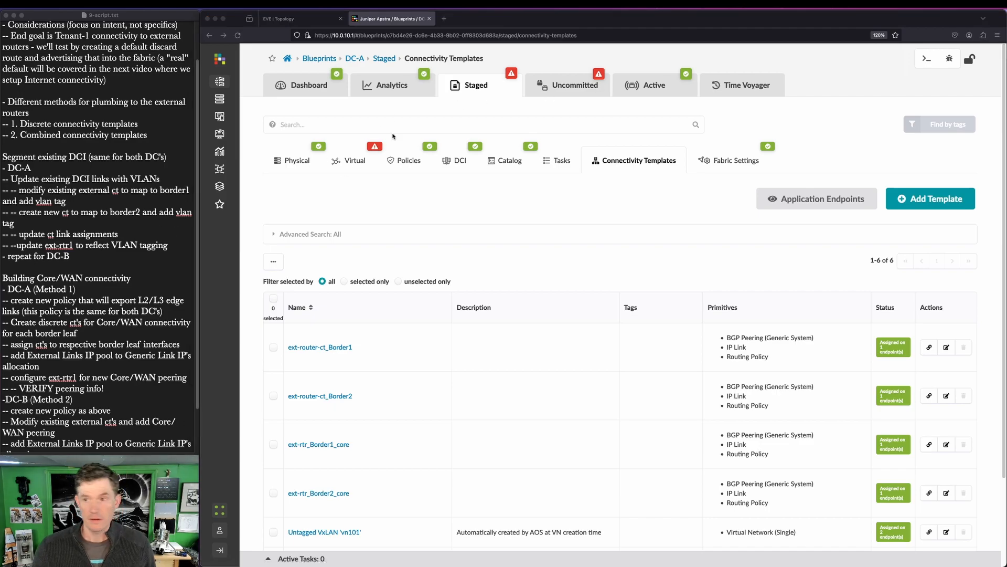
left_click(356, 161)
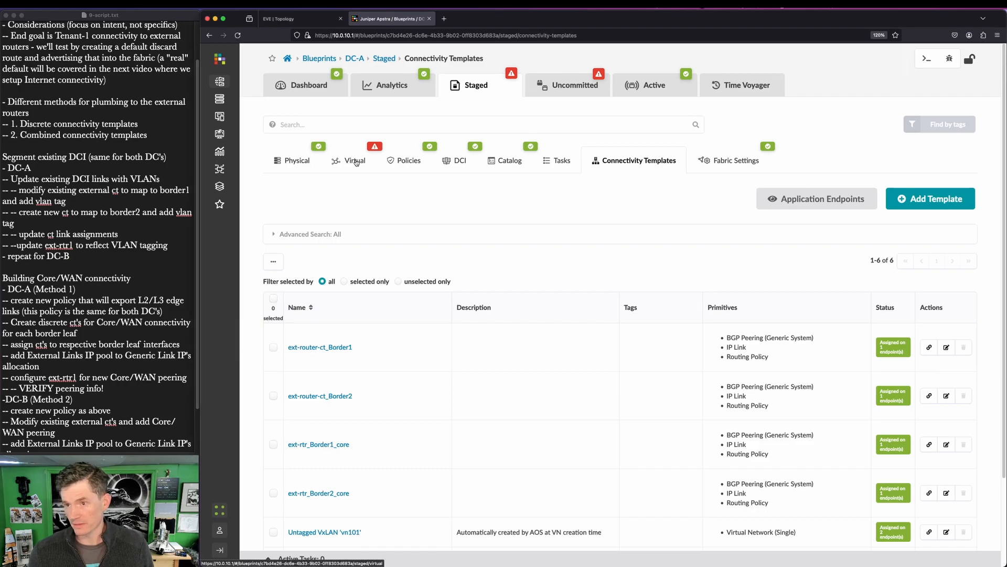
left_click(356, 161)
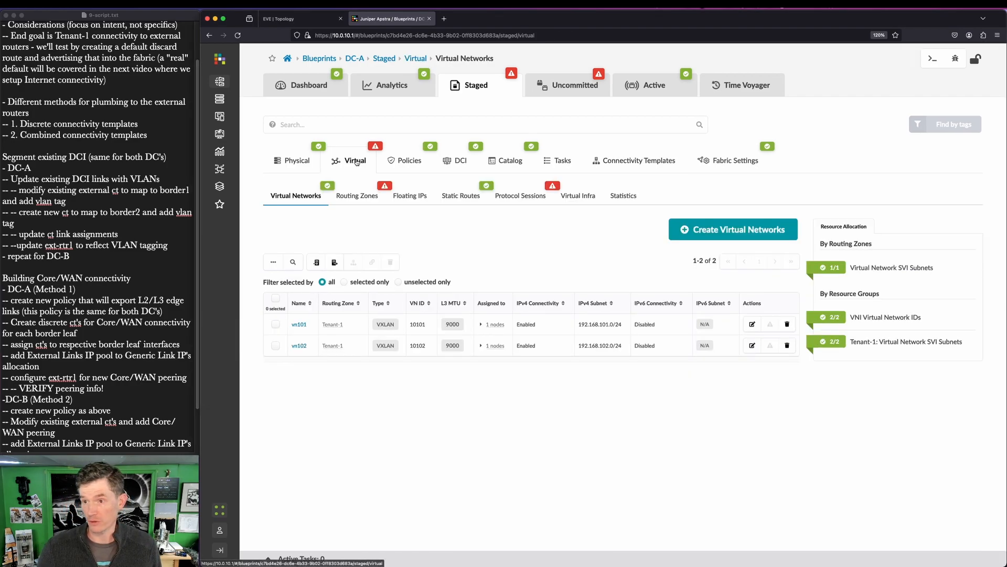
left_click(362, 195)
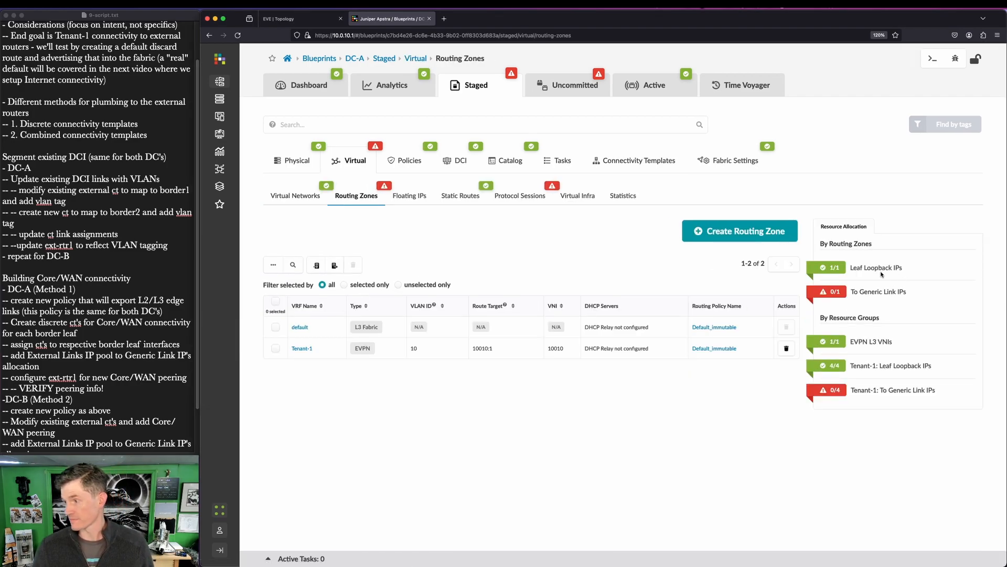
key("ctrl+a")
left_click_drag(798, 272, 931, 309)
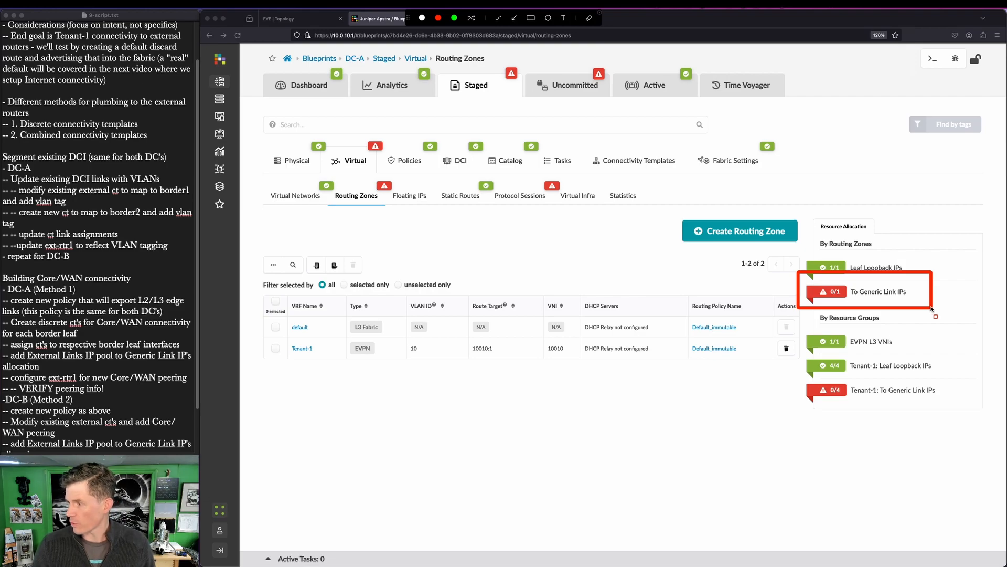
key("Escape")
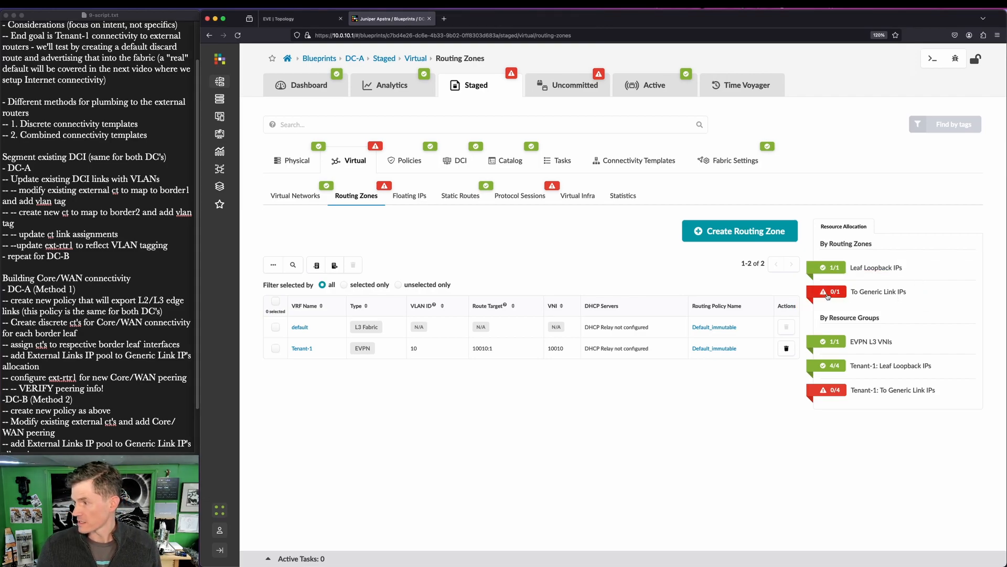
key("ctrl+a")
left_click_drag(597, 129, 526, 98)
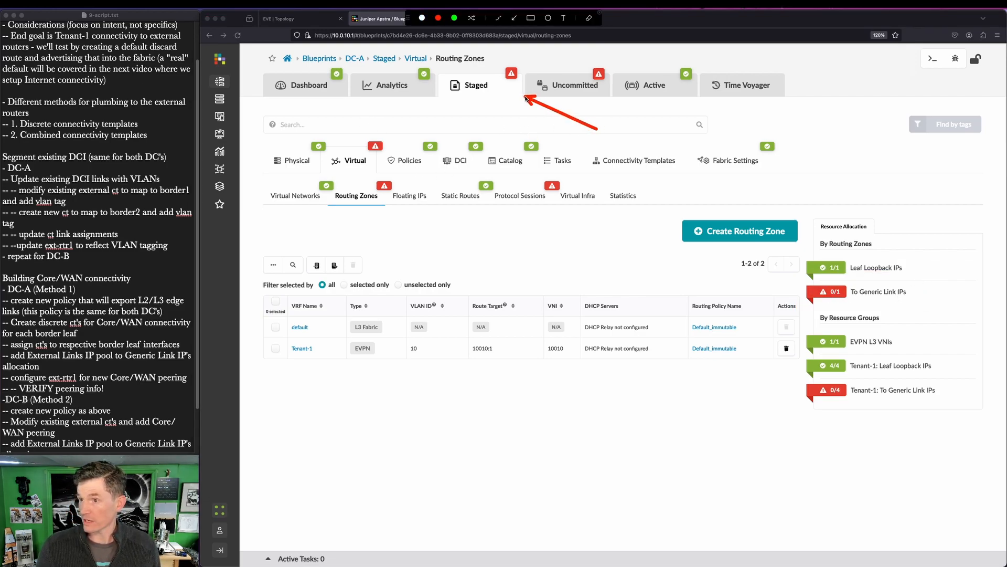
left_click_drag(455, 105, 405, 134)
left_click_drag(449, 265, 388, 210)
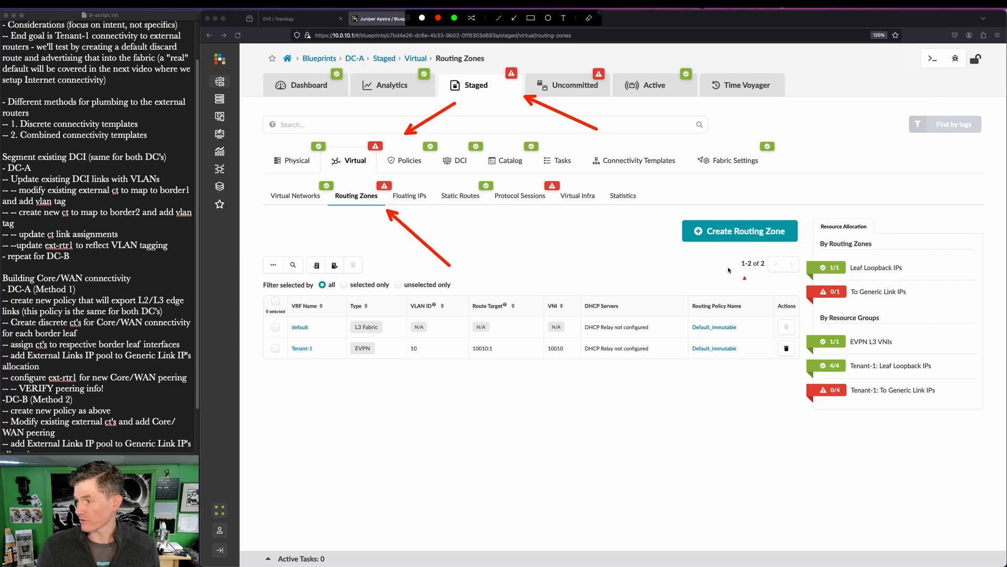
left_click_drag(727, 275, 818, 292)
key("Escape")
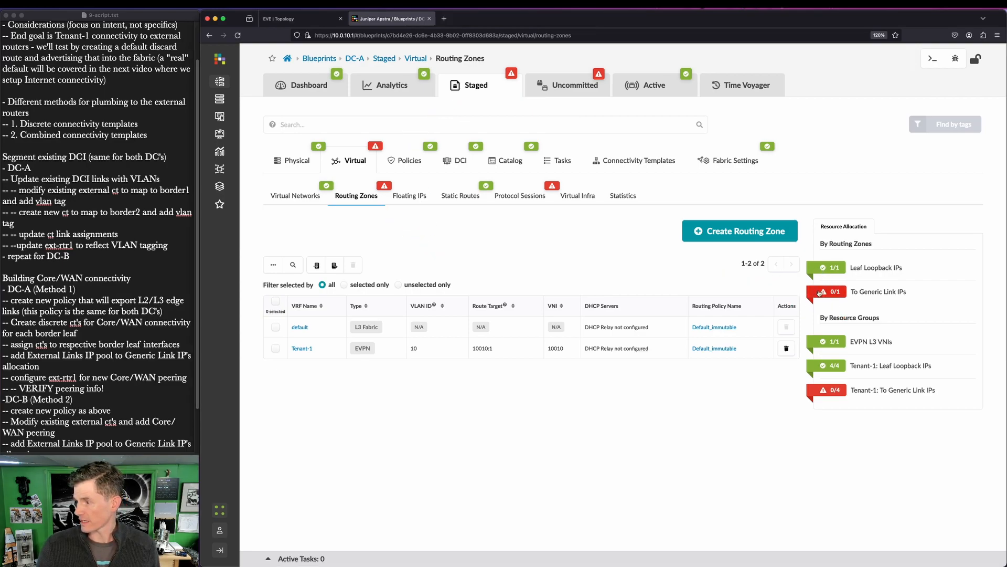
Assign the External Links pool to Tenant-1 in the routing zones' To Generic Link IPs allocation
left_click(820, 292)
left_click(830, 313)
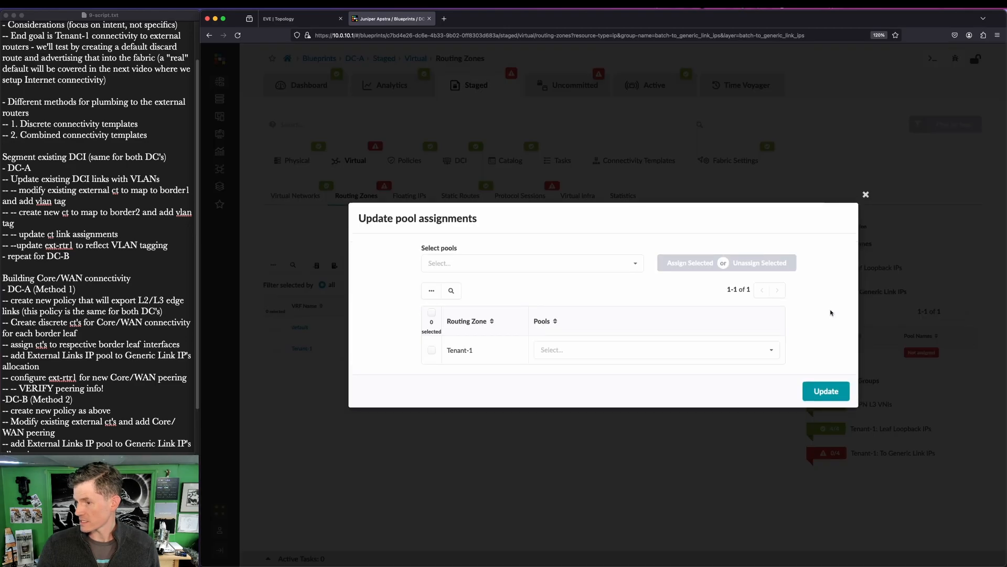
left_click(591, 350)
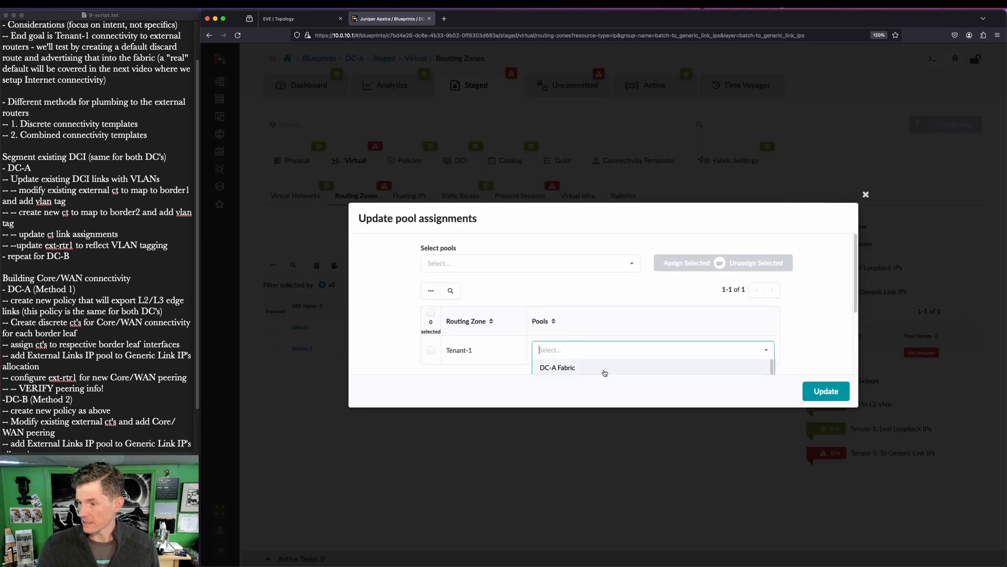
left_click(619, 349)
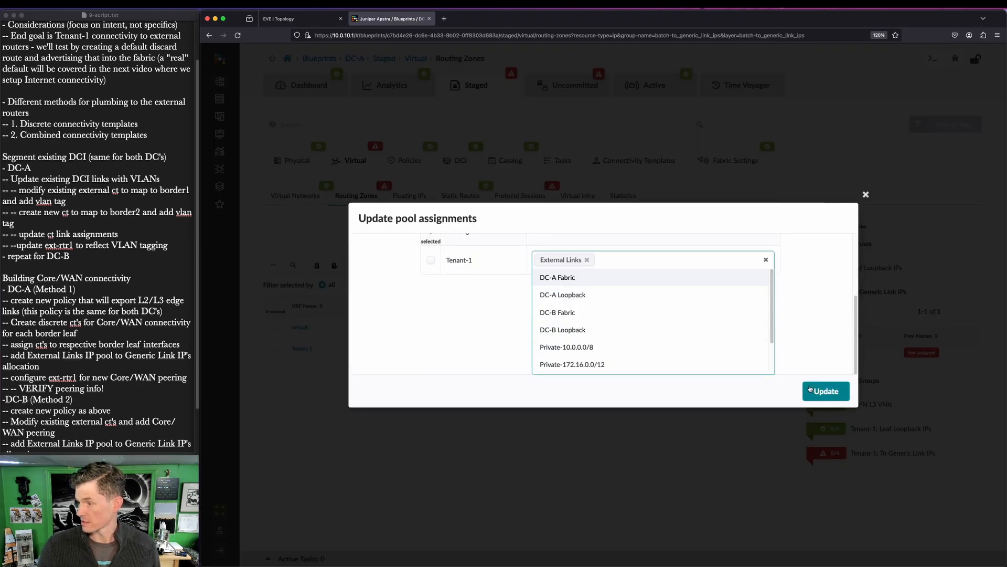
left_click(811, 390)
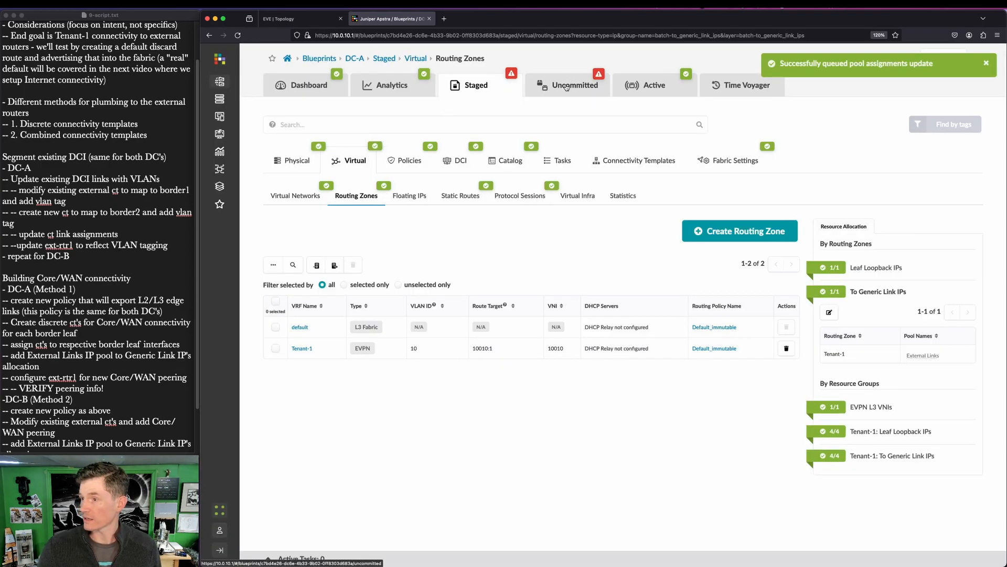
Check the staged blueprint's build status and commit the uncommitted changes to DC-A
left_click(569, 85)
left_click(488, 82)
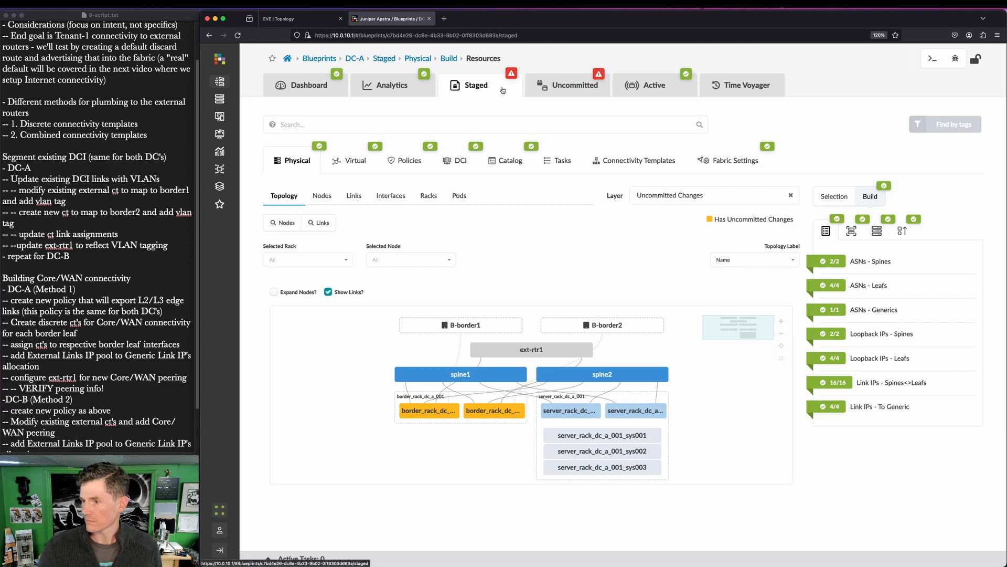
left_click(356, 159)
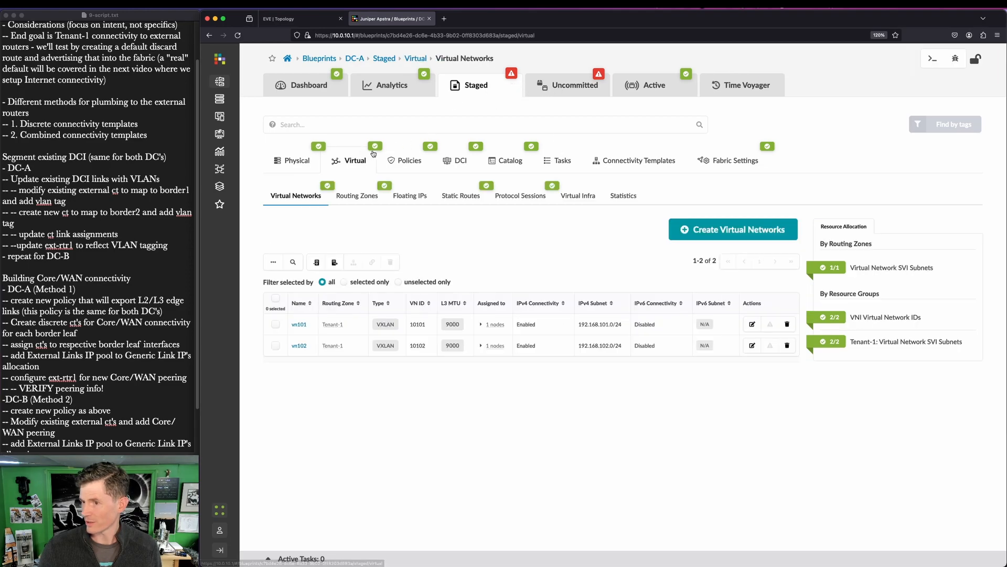
left_click(405, 160)
left_click(579, 79)
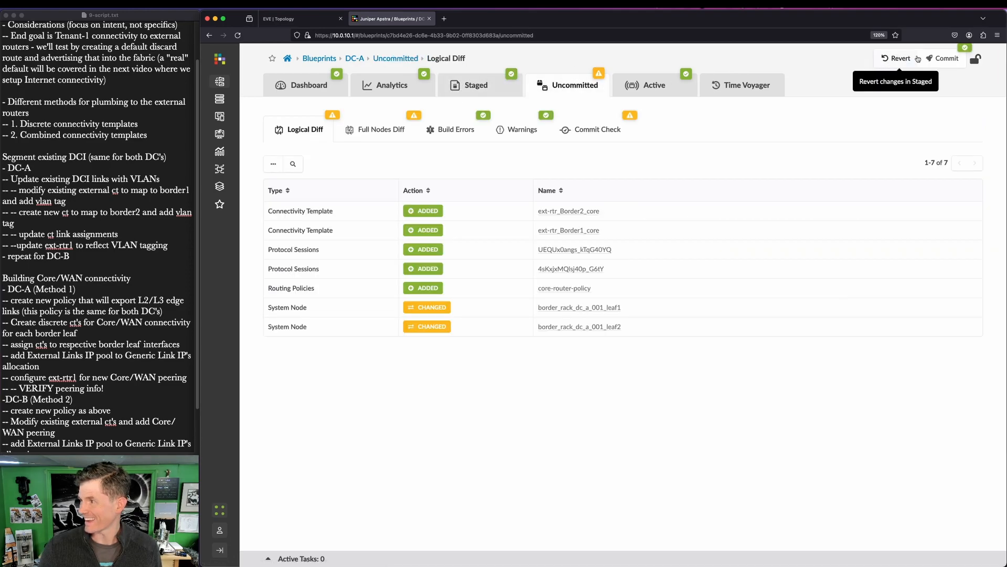
left_click(943, 59)
left_click(846, 389)
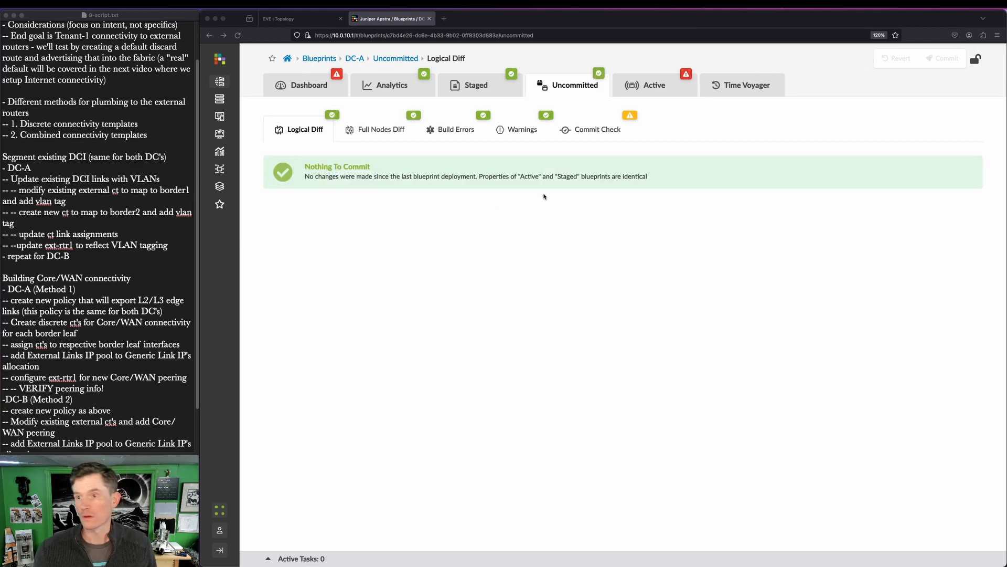
Examine the peer IPv4 addresses of the Tenant-1 BGP sessions in the staged virtual protocol sessions
left_click(478, 87)
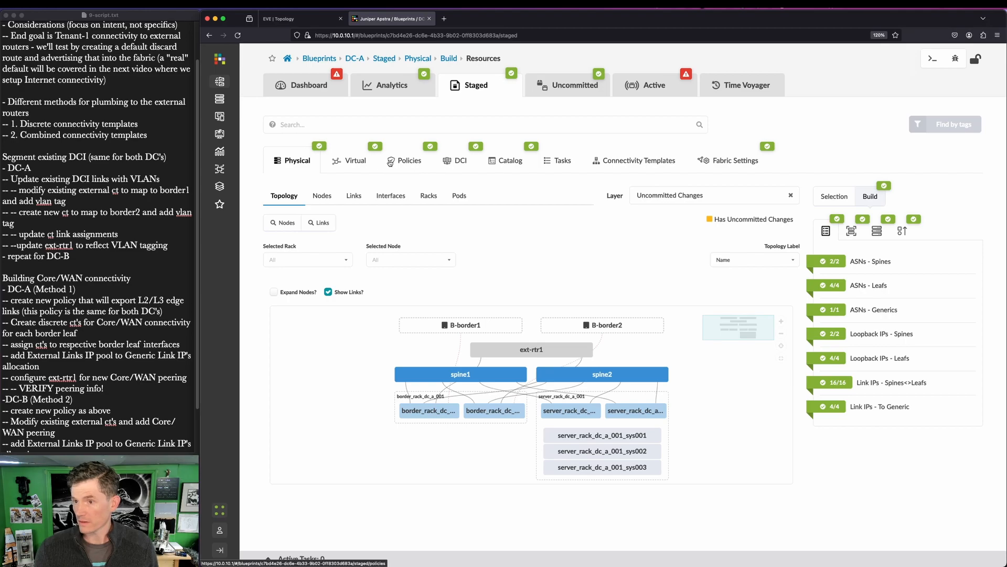
left_click(356, 162)
left_click(521, 193)
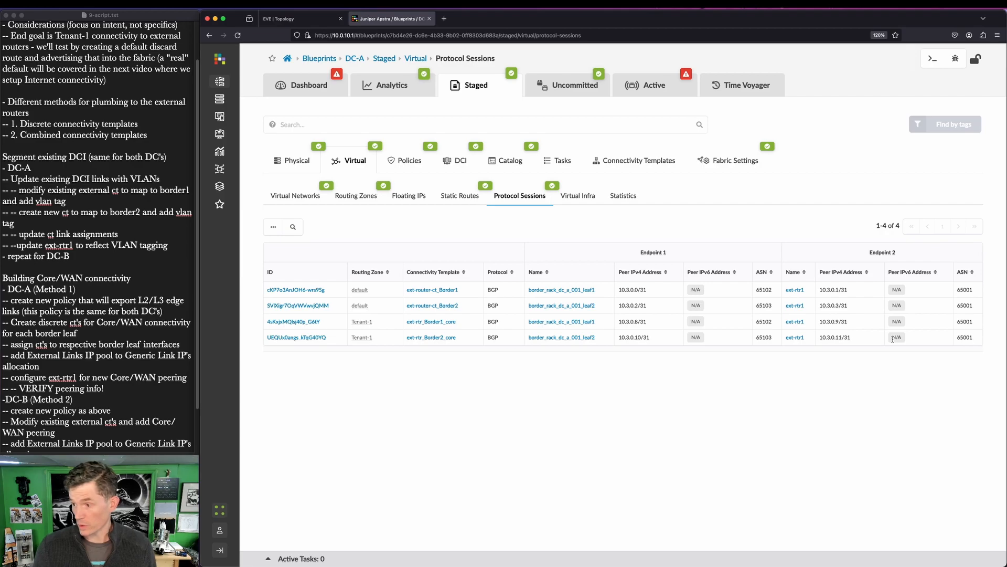
key("ctrl+a")
mouse_move(618, 315)
left_mouse_down()
mouse_move(721, 339)
mouse_move(878, 349)
left_mouse_up()
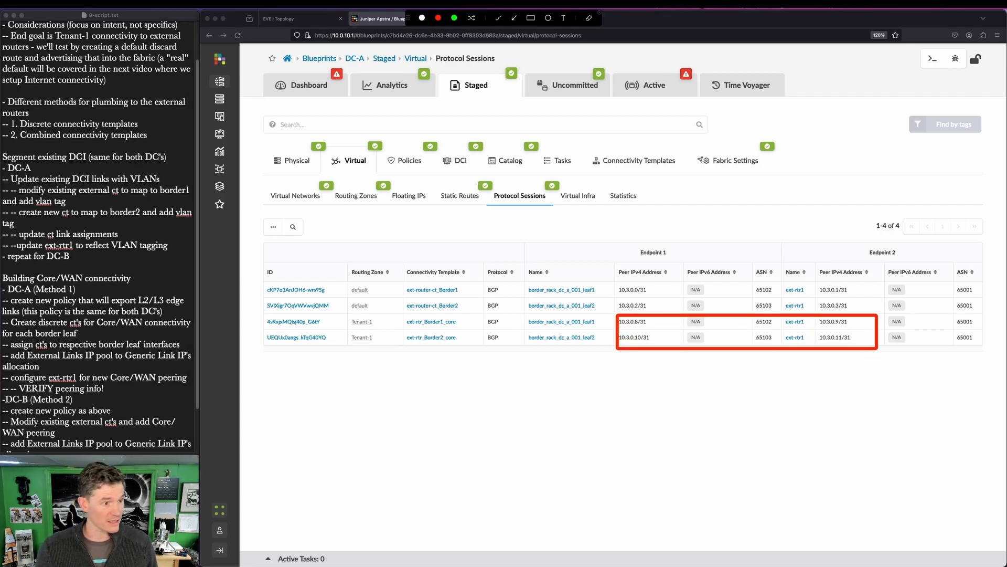
key("Escape")
Switch to the PowerPoint slides, review the ext-rtr1 interface and BGP neighbor commands, and return to Apstra
key("super+Tab")
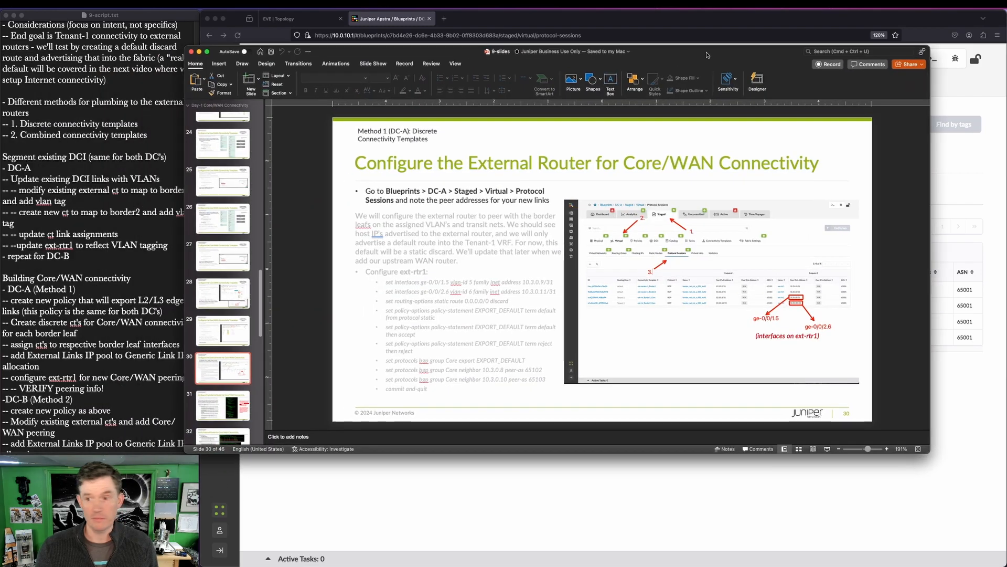
key("ctrl+a")
left_click_drag(512, 275, 563, 301)
left_click_drag(465, 357, 530, 392)
key("Escape")
key("super+Tab")
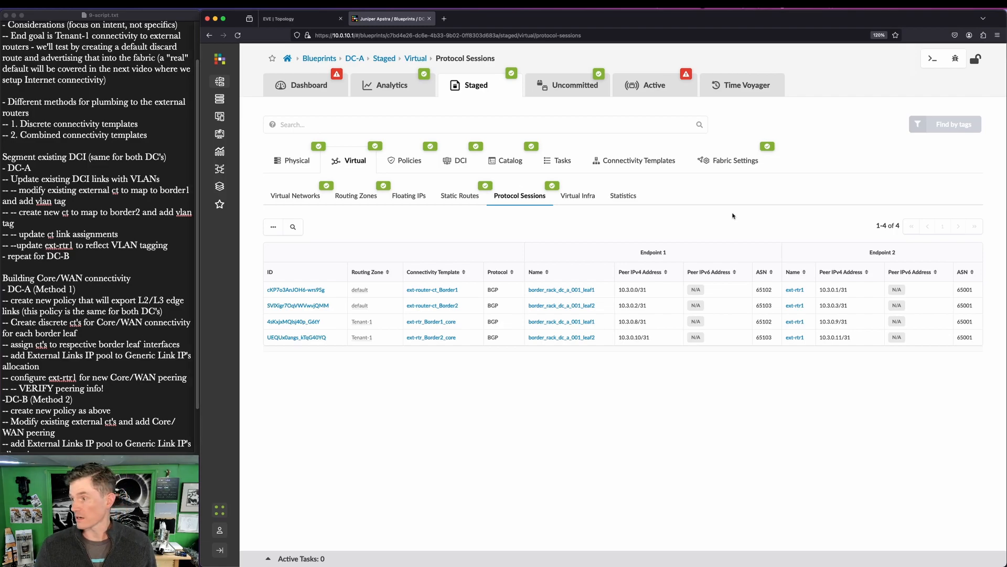
Switch to the EVE topology and open the ext-rtr1 console at its command prompt
left_click(339, 86)
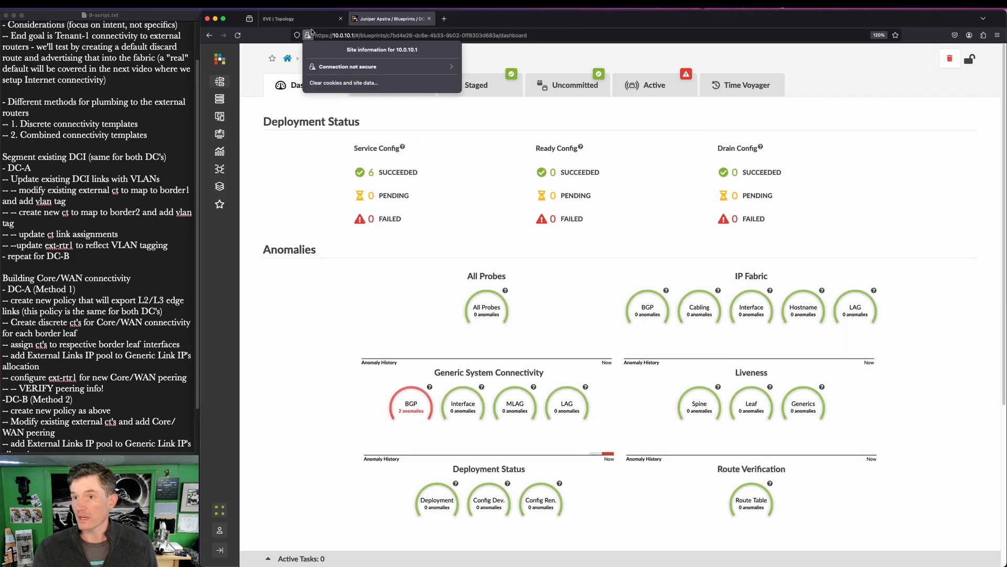
left_click(313, 19)
left_click(446, 111)
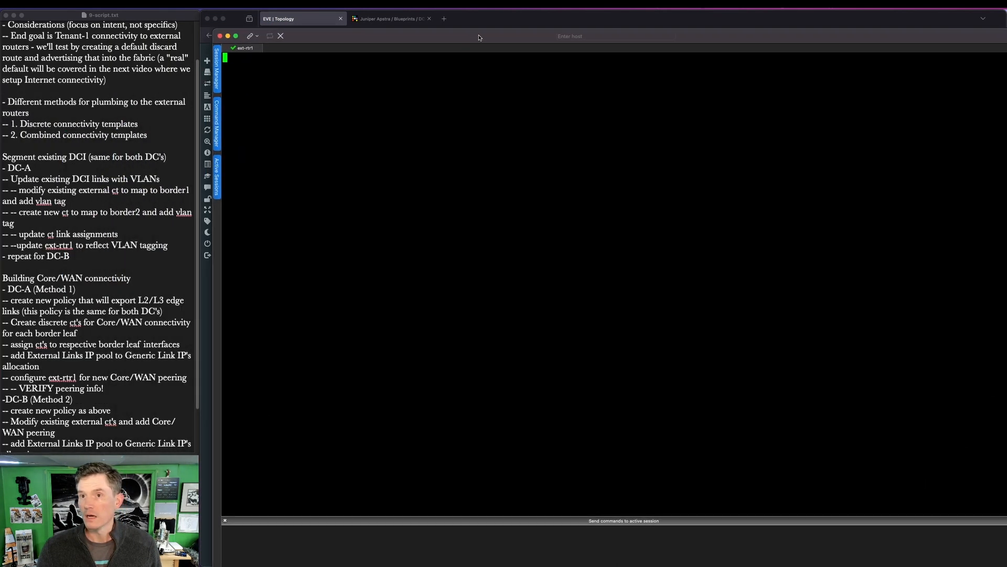
left_click_drag(479, 38, 465, 19)
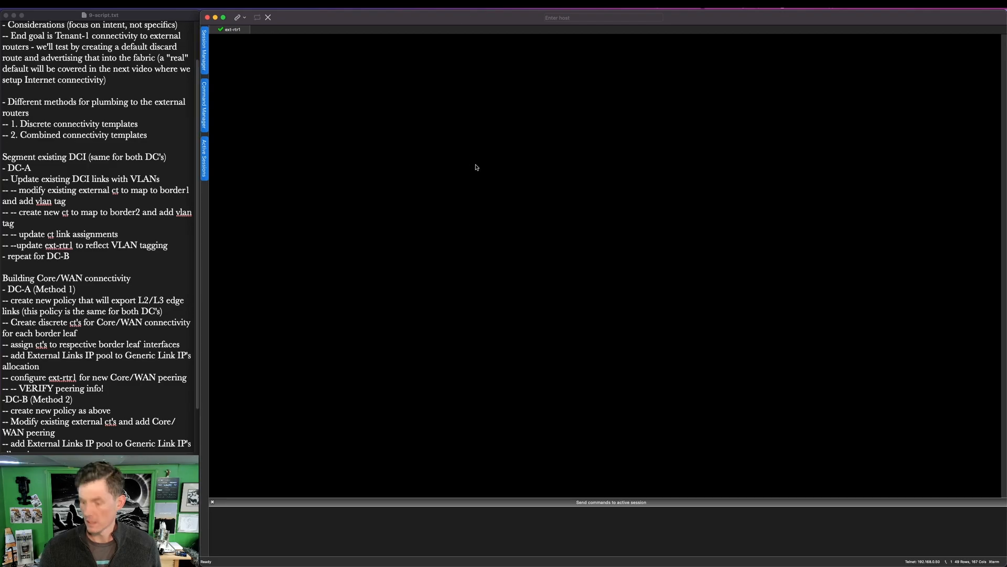
key("Return")
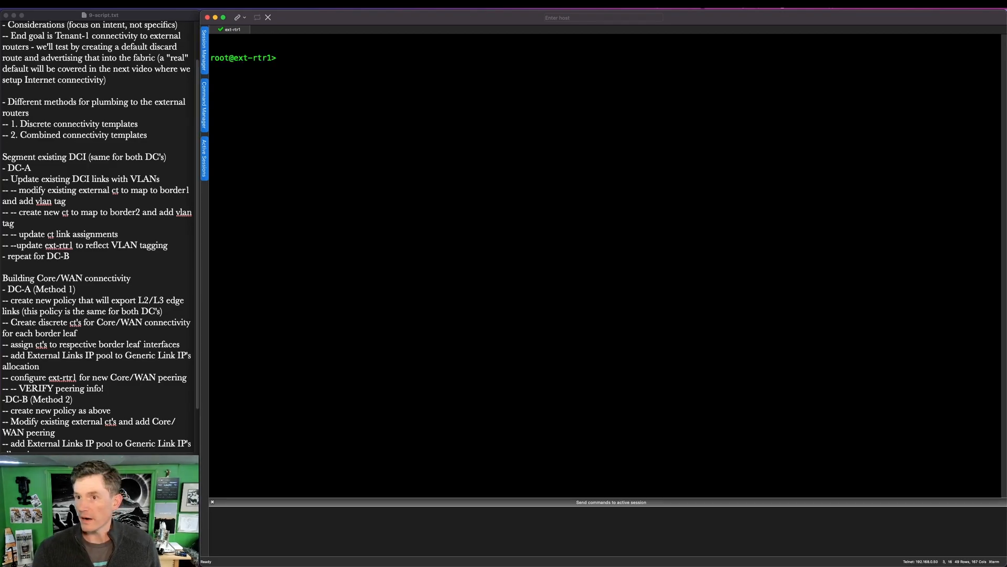
In configuration mode, set ge-0/0/1.5 to VLAN 5 with address 10.3.0.9/31, and ge-0/0/2.6 to VLAN 6 with 10.3.0.11/31
type("configure")
key("Return")
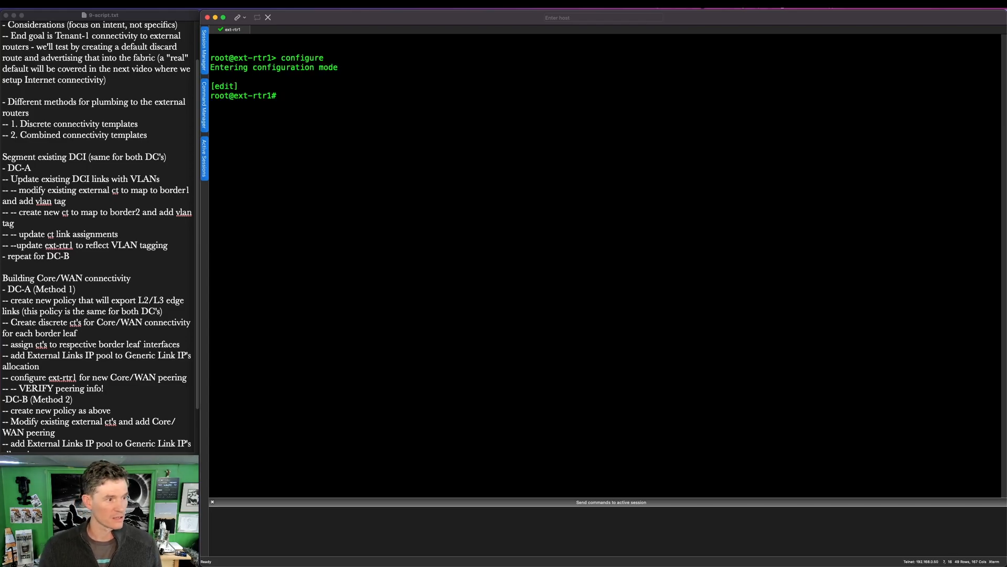
type("set interfaces ge-0/0/1.5 vlan-id 5 family inet address 10.")
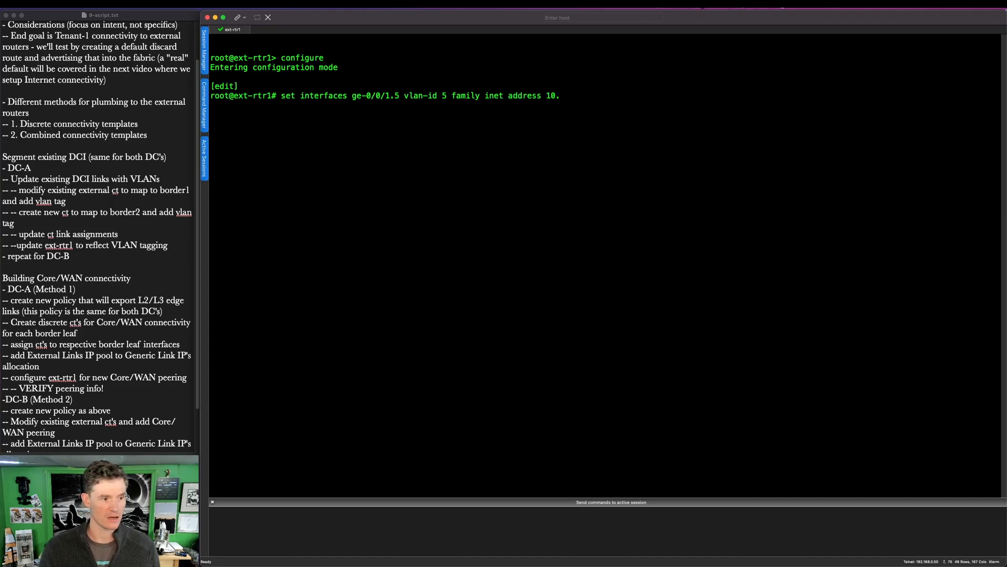
type("3.0.9/31")
key("Return")
type("set interfaces ge-0/0/2.6 vlan-id 6 family inet address 10.3.0.11/31")
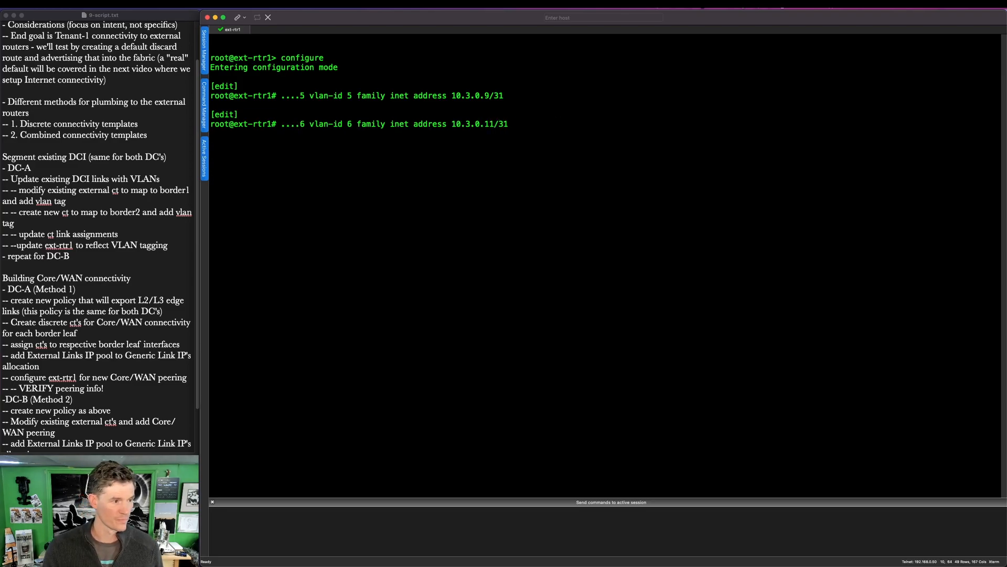
key("Return")
Add a static default route 0/0 with the discard action under routing-options
type("set routing-options ")
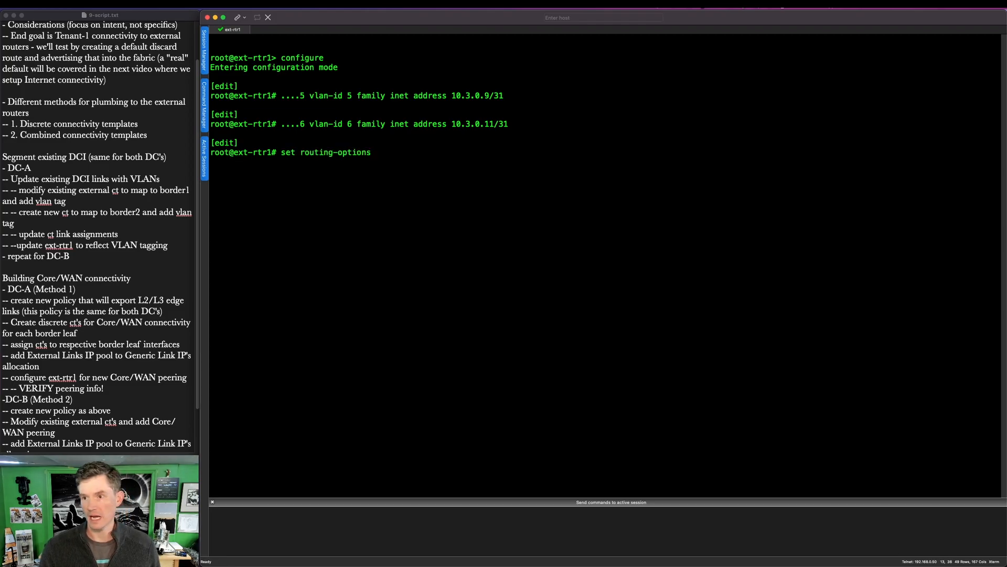
type("static route ")
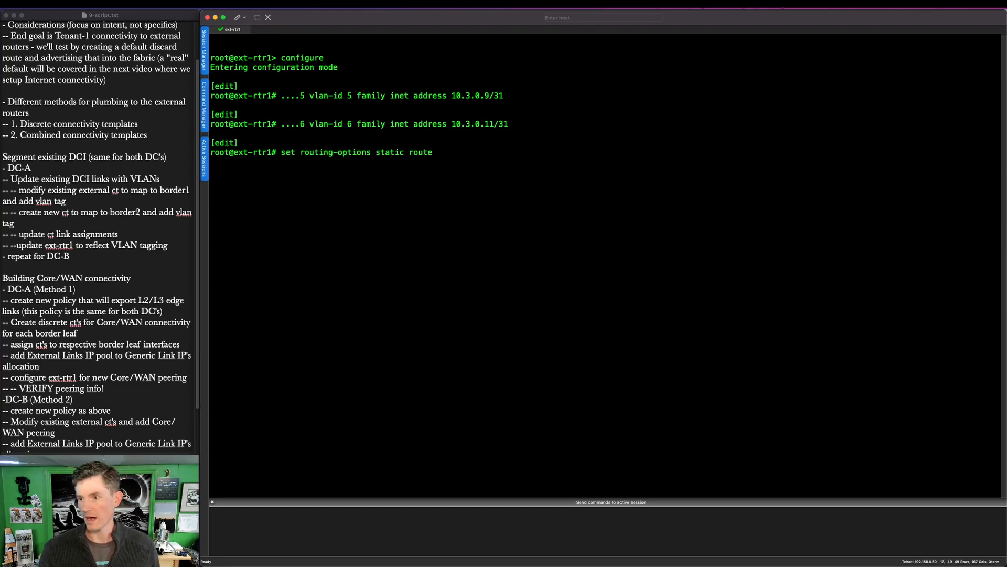
type("0/0 discard")
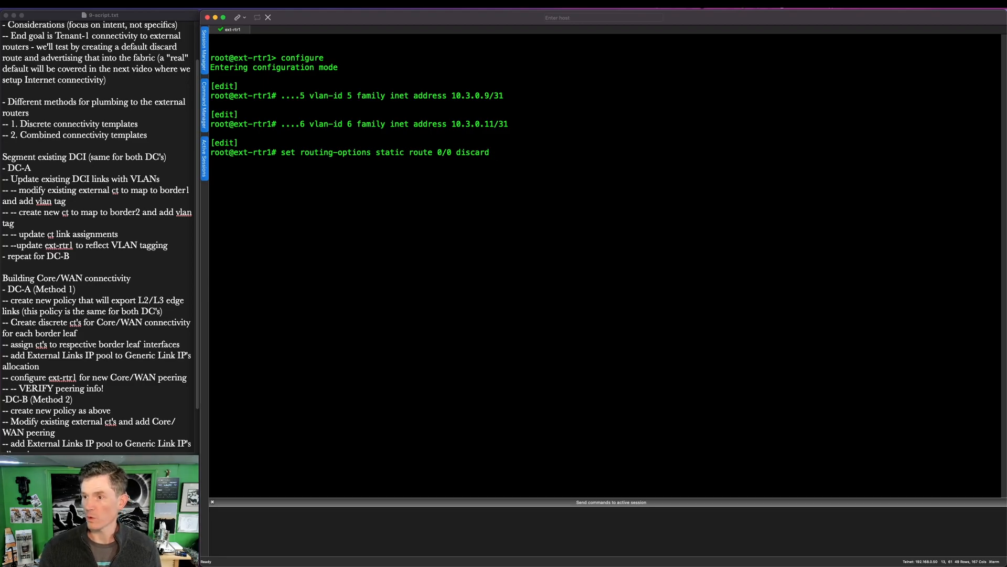
key("Return")
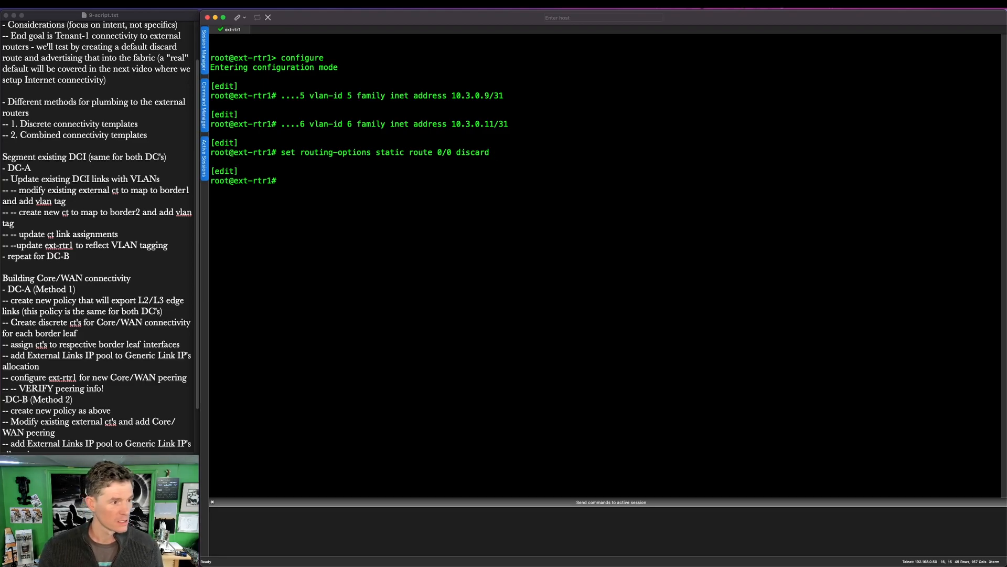
Create policy-statement EXPORT_DEFAULT with a term named default that matches routes from protocol static
type("set policy-options policy-statement E")
key("Caps_Lock")
type("XPORT")
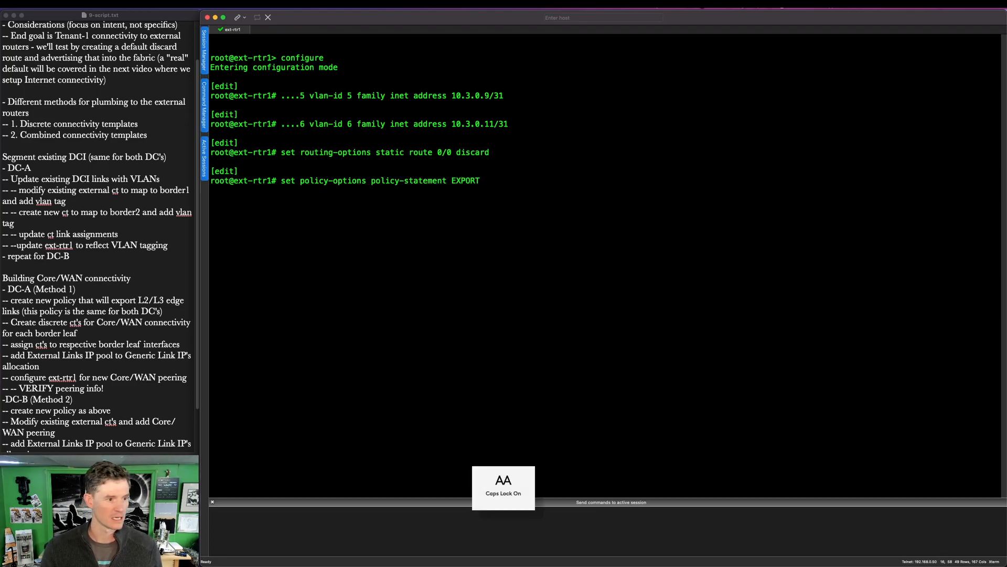
type("_DEFAULT")
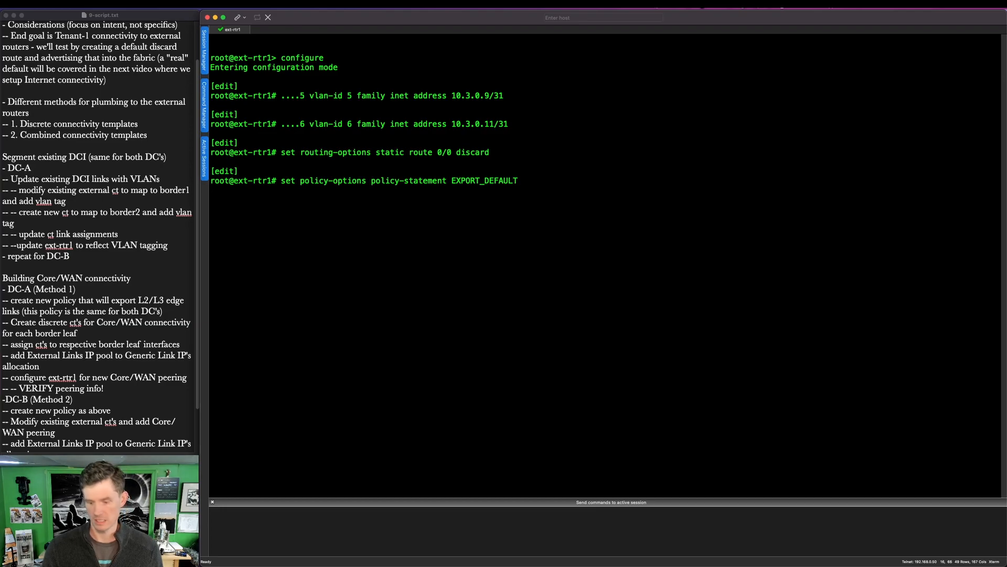
key("Caps_Lock")
type("term")
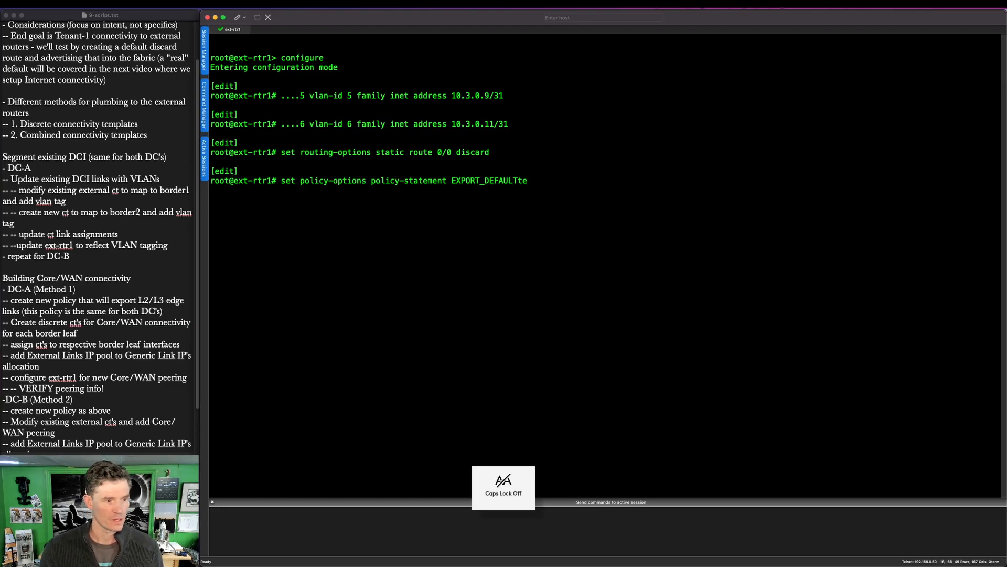
key("Left")
key("Left")
key("Left")
key("Left")
key("Left")
key("Right")
key("Right")
key("Right")
key("Right")
key("Right")
type("defau")
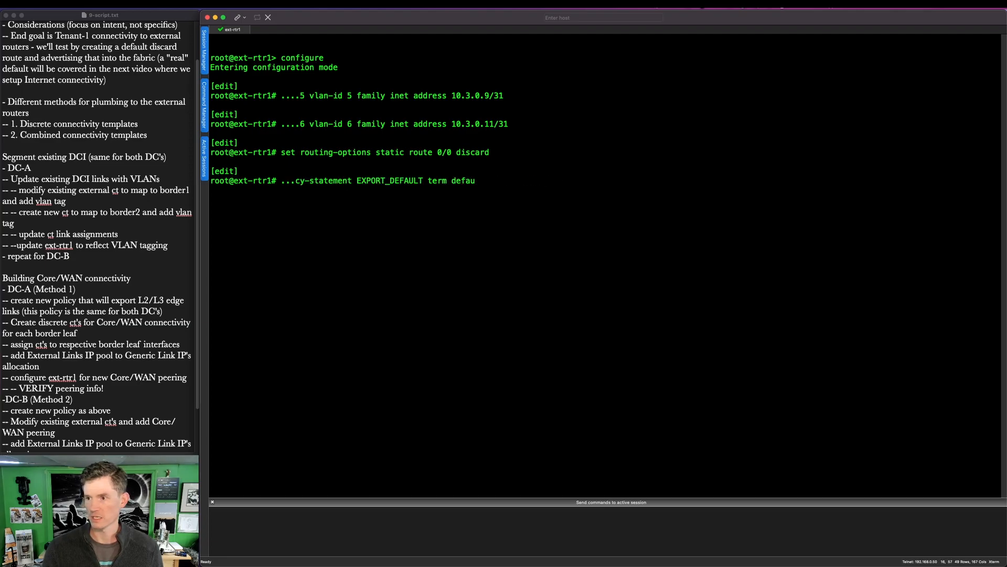
type("lt")
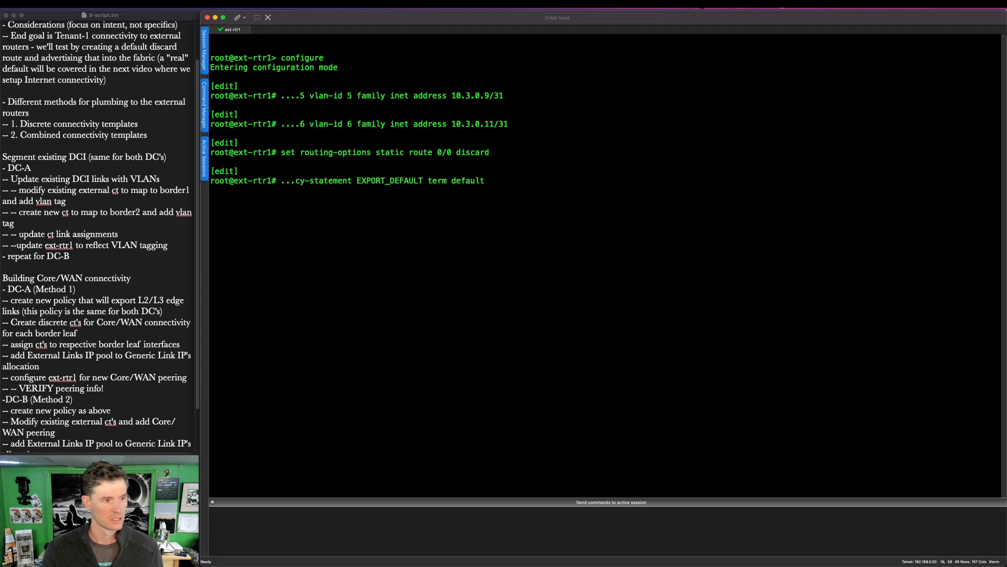
type(" from protocol")
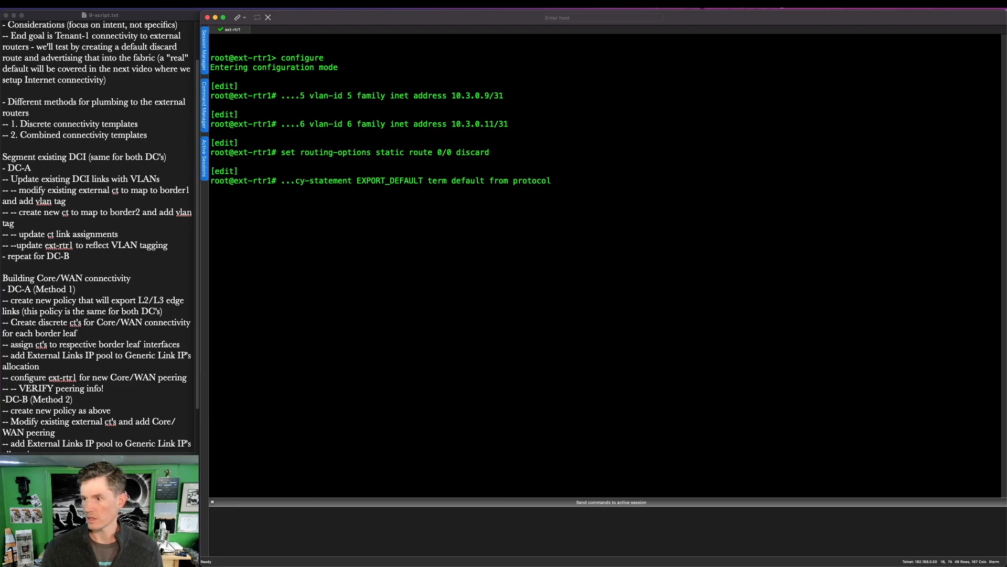
type(" static")
key("Return")
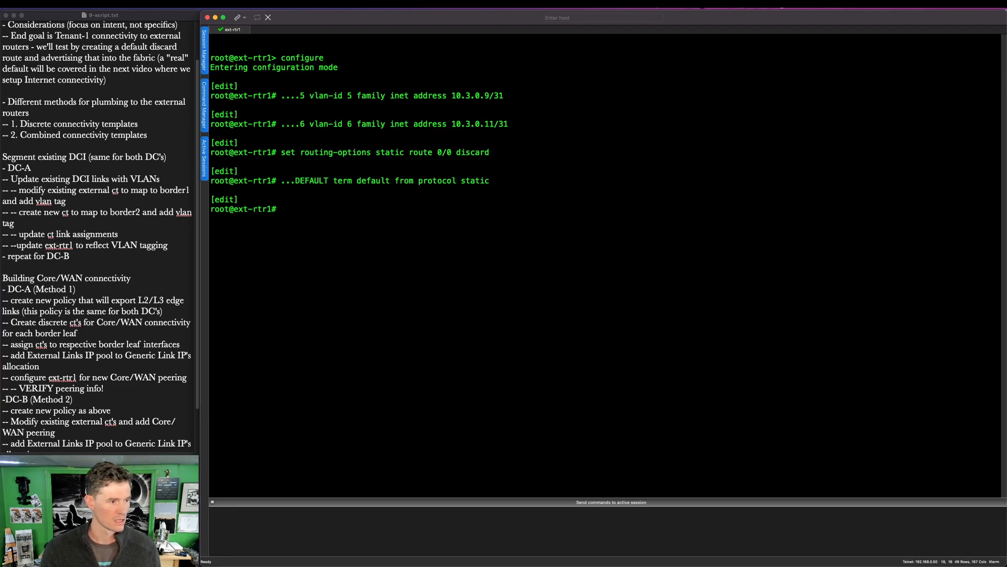
Set the action of term default in policy EXPORT_DEFAULT to then accept
key("Up")
key("BackSpace")
key("BackSpace")
key("BackSpace")
key("BackSpace")
key("BackSpace")
key("BackSpace")
key("BackSpace")
key("BackSpace")
key("BackSpace")
key("BackSpace")
key("BackSpace")
key("BackSpace")
key("BackSpace")
key("BackSpace")
key("BackSpace")
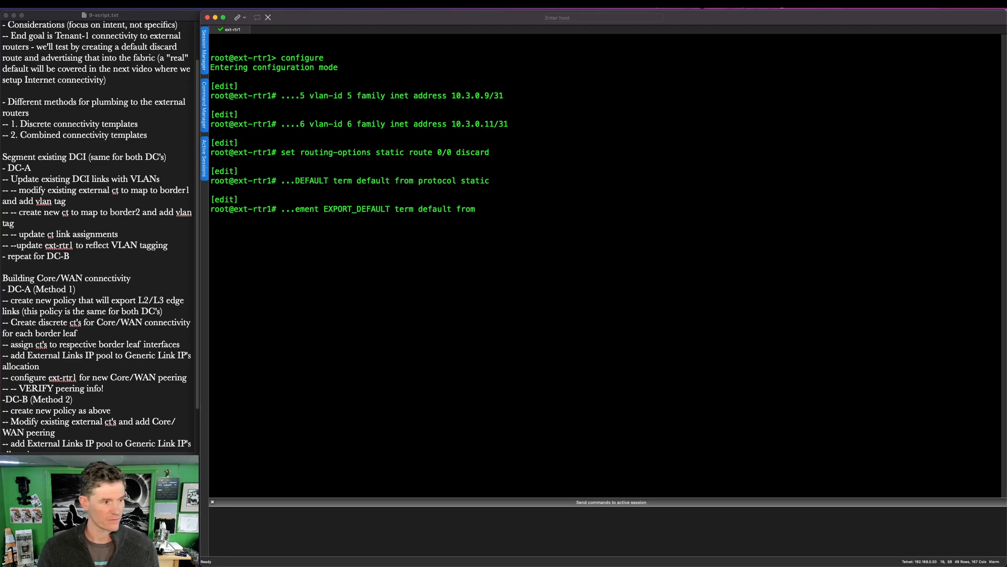
key("BackSpace")
key("BackSpace")
key("BackSpace")
key("BackSpace")
key("BackSpace")
type("then ")
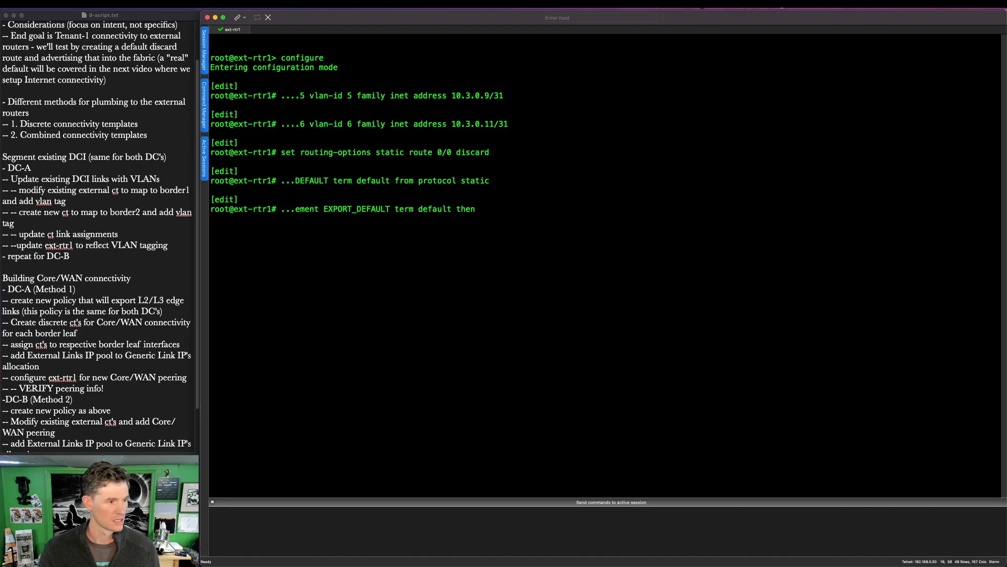
type("accept")
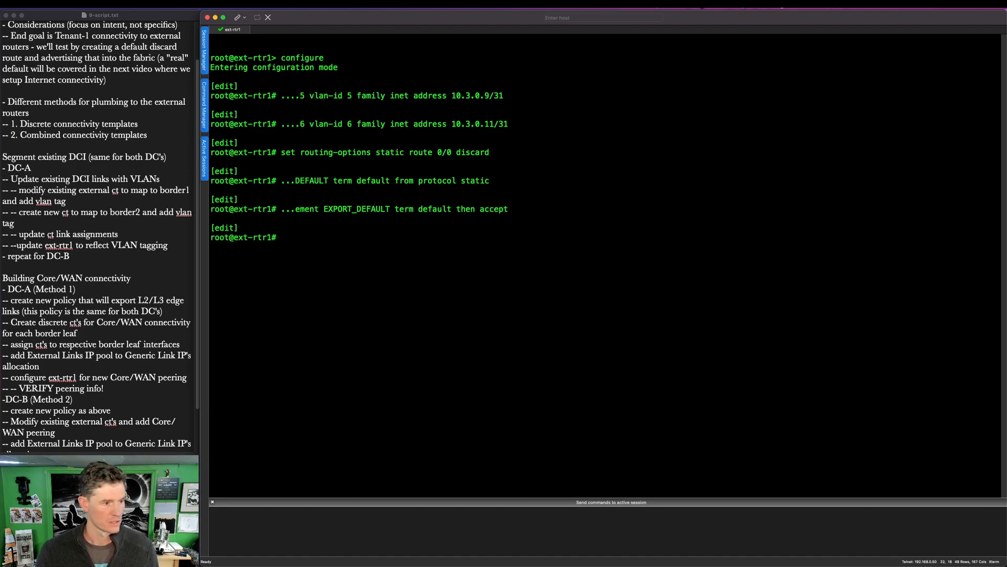
Add a term named reject to policy EXPORT_DEFAULT with the action then reject
key("Up")
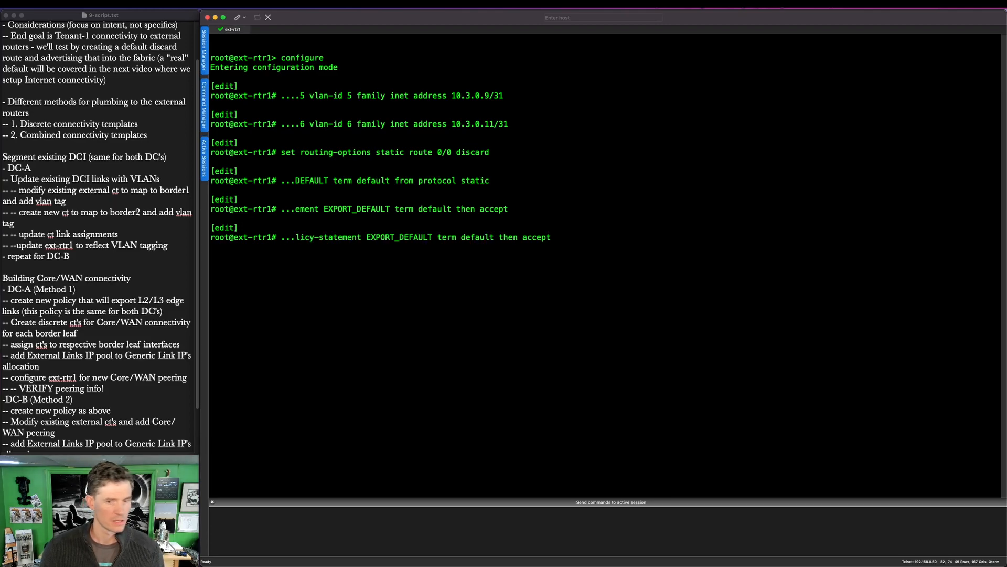
key("BackSpace")
key("BackSpace")
key("BackSpace")
key("BackSpace")
key("BackSpace")
key("BackSpace")
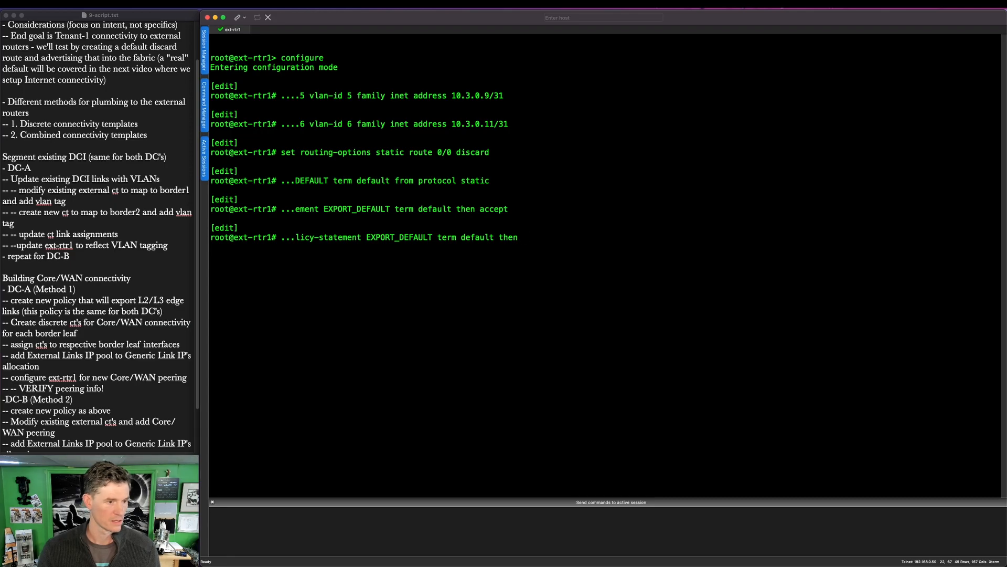
key("BackSpace")
key("BackSpace")
key("BackSpace")
key("BackSpace")
key("BackSpace")
key("BackSpace")
key("BackSpace")
key("BackSpace")
key("BackSpace")
key("BackSpace")
key("BackSpace")
key("BackSpace")
key("BackSpace")
type("reject then reject")
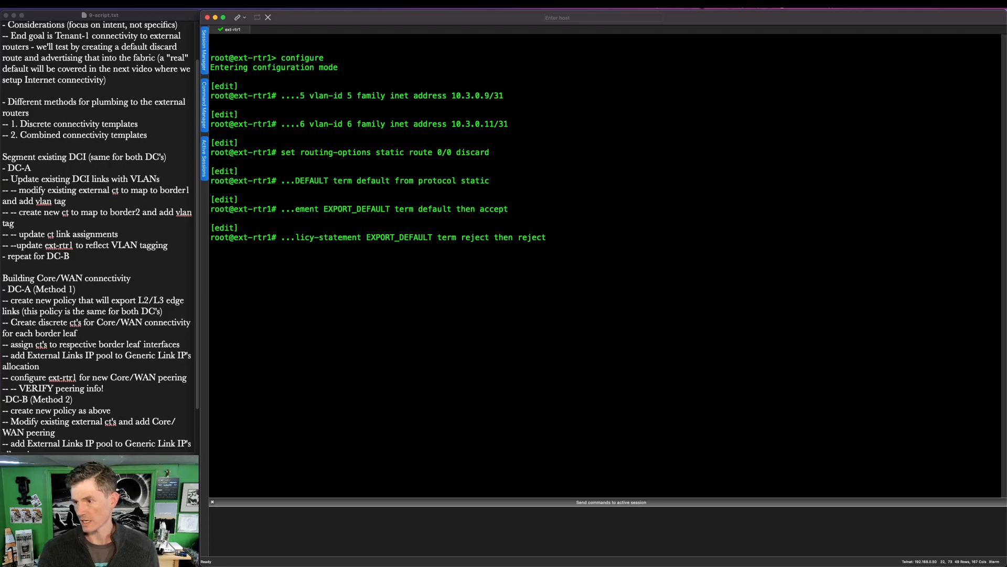
key("Return")
Show the policy-options configuration and review the terms of EXPORT_DEFAULT
type("show policy-options")
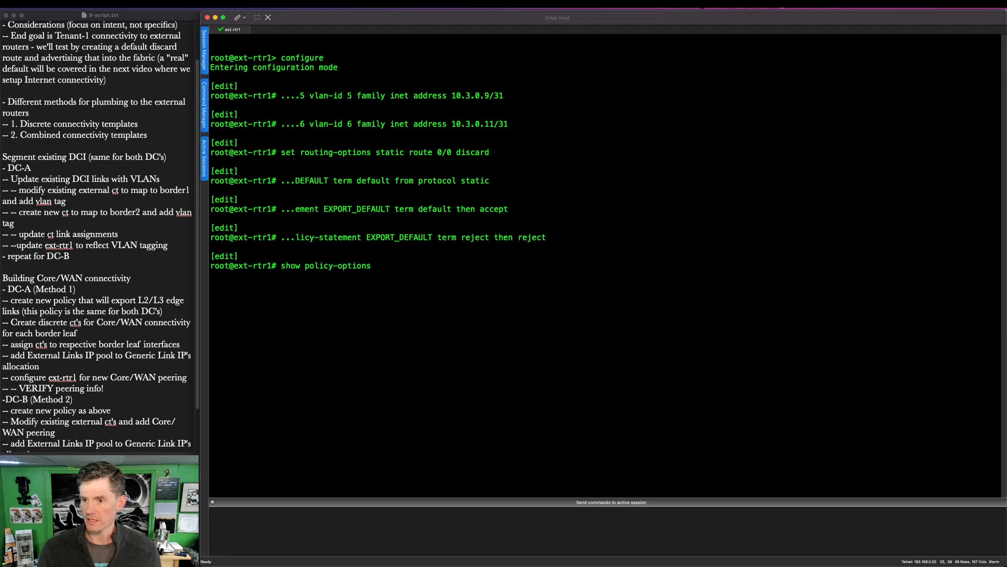
key("Return")
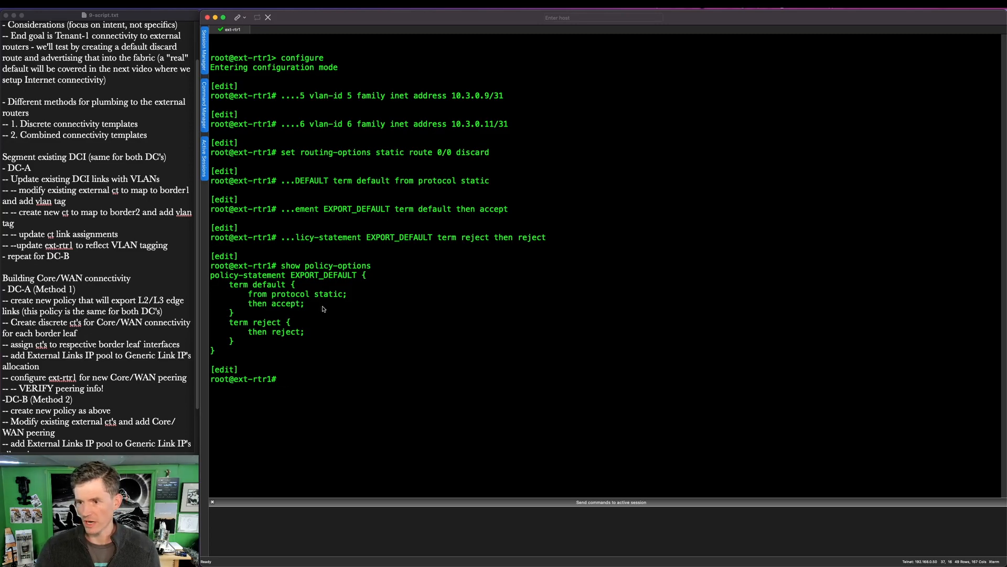
key("ctrl+alt+a")
mouse_move(249, 289)
left_mouse_down()
mouse_move(316, 289)
mouse_move(358, 305)
left_mouse_up()
key("Escape")
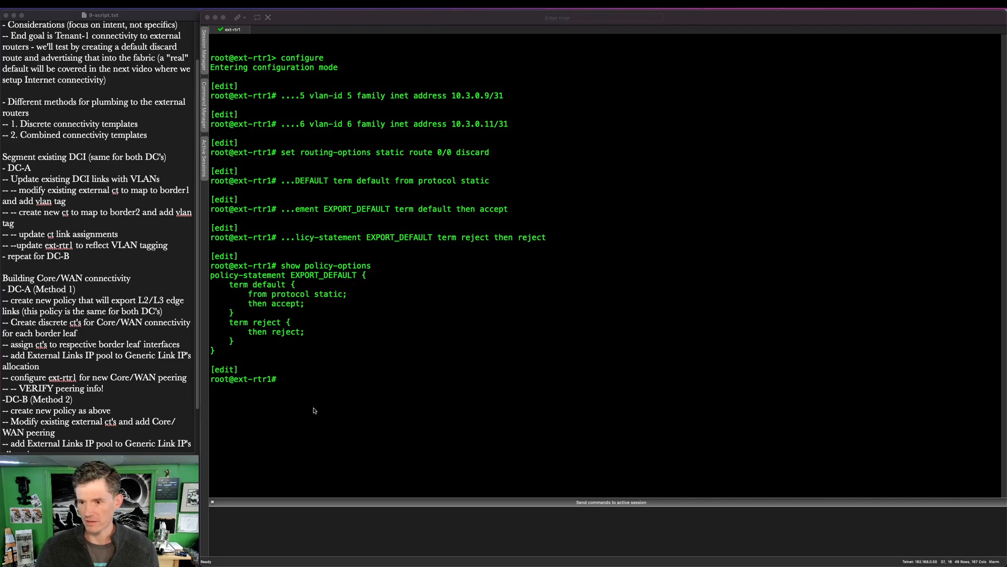
Apply EXPORT_DEFAULT as the export policy of BGP group Core
left_click(309, 378)
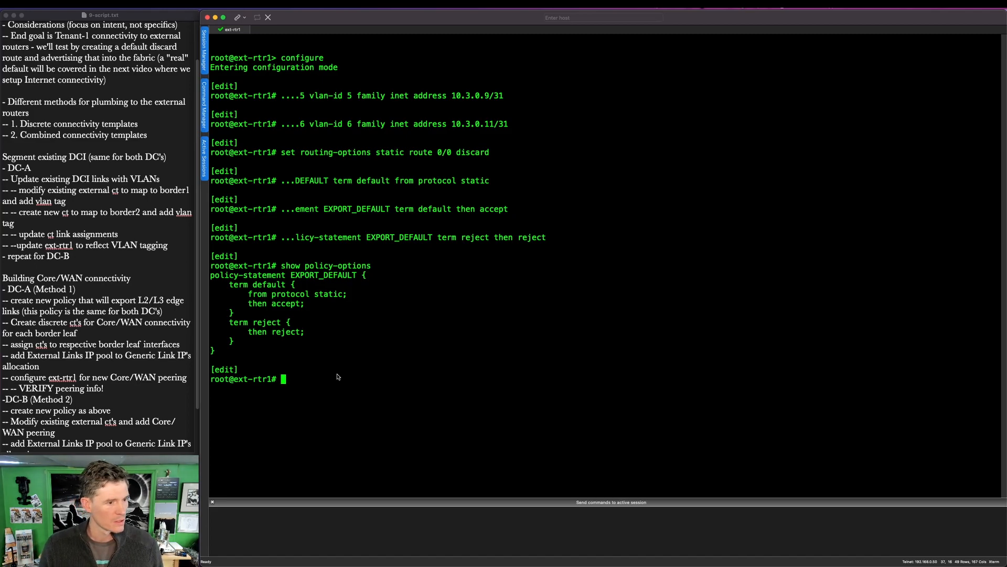
type("set protocols ")
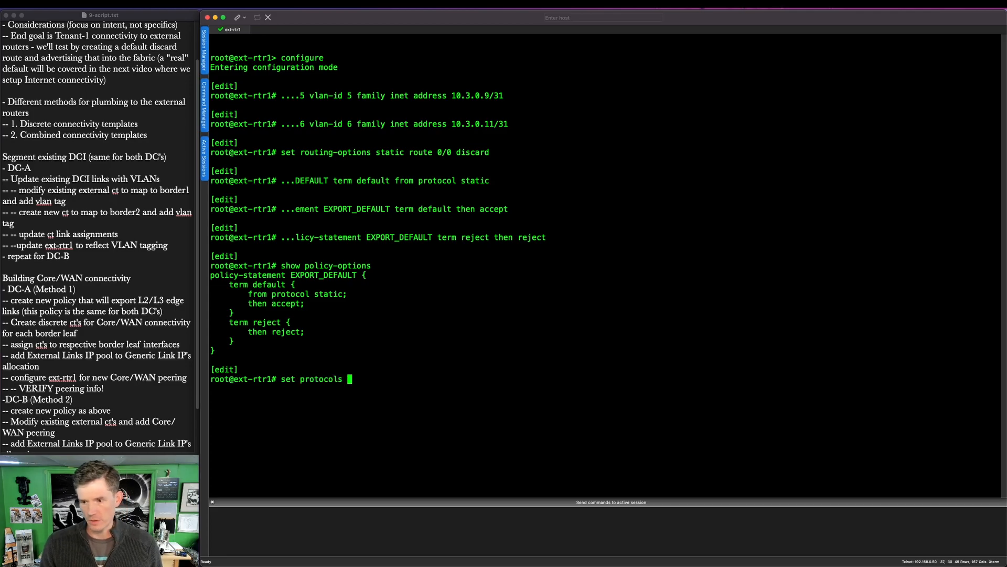
type("bgp grt")
key("space")
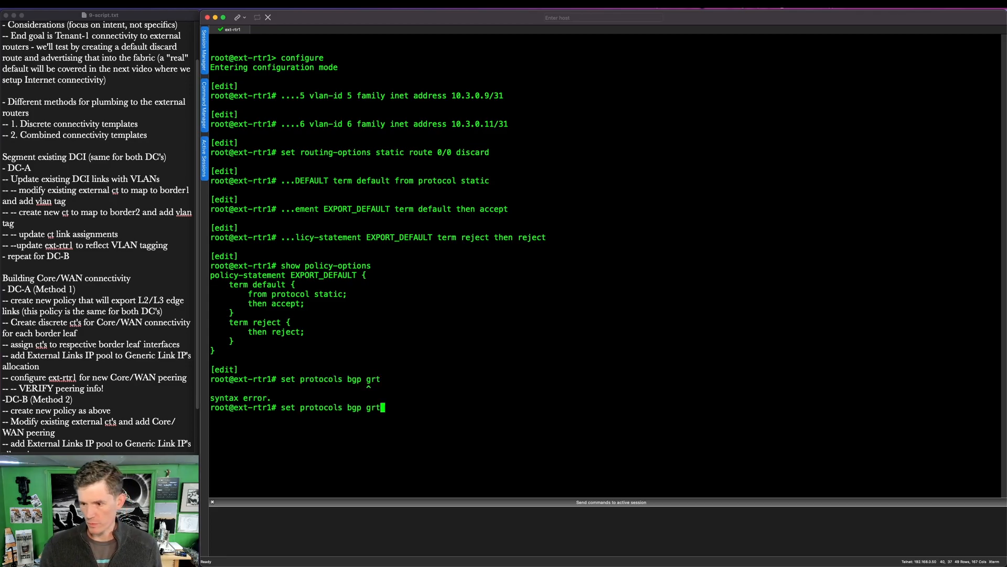
key("space")
type("oup CORE")
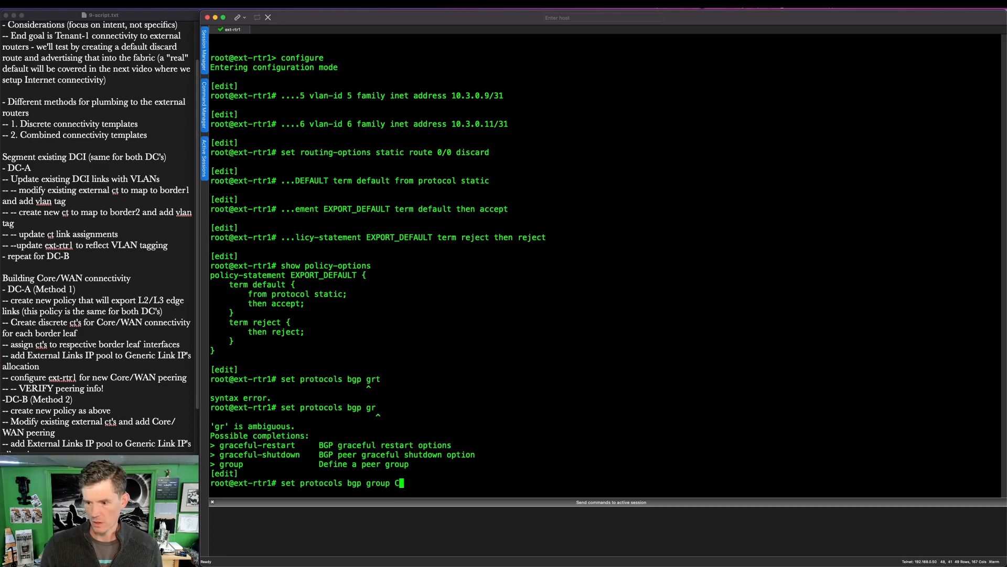
key("BackSpace")
key("BackSpace")
key("BackSpace")
type("ore ")
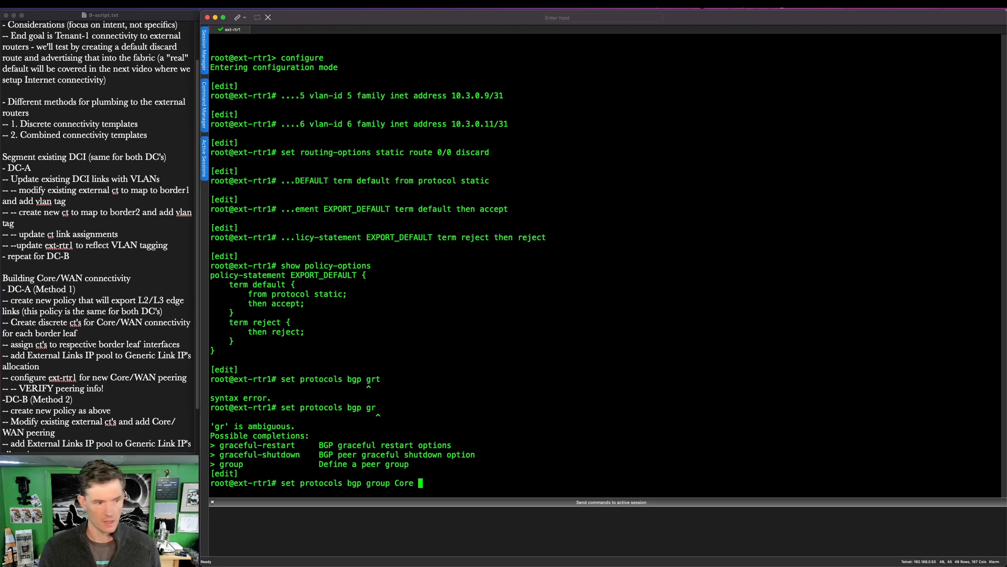
type("export EXPORT_DEFAULT")
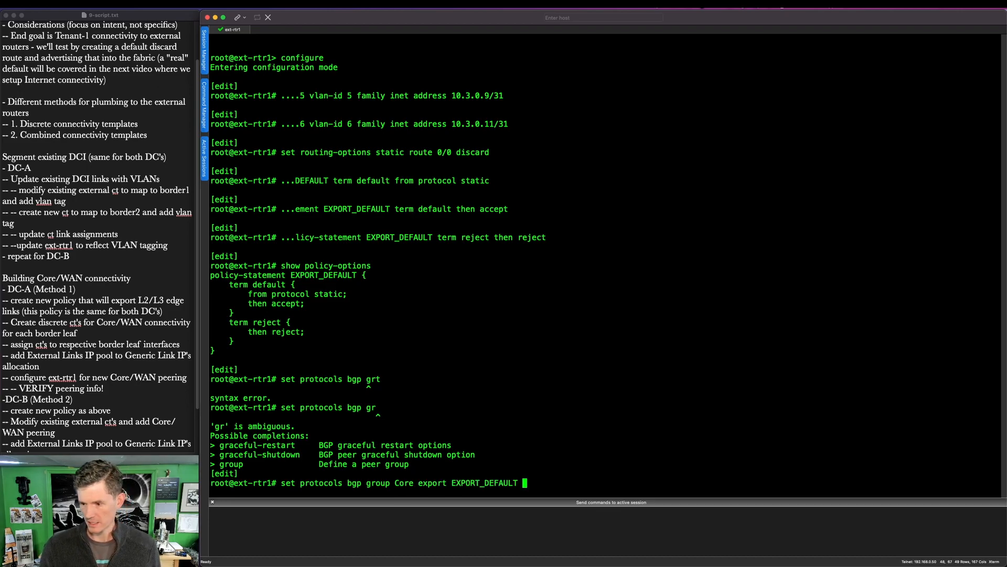
key("Return")
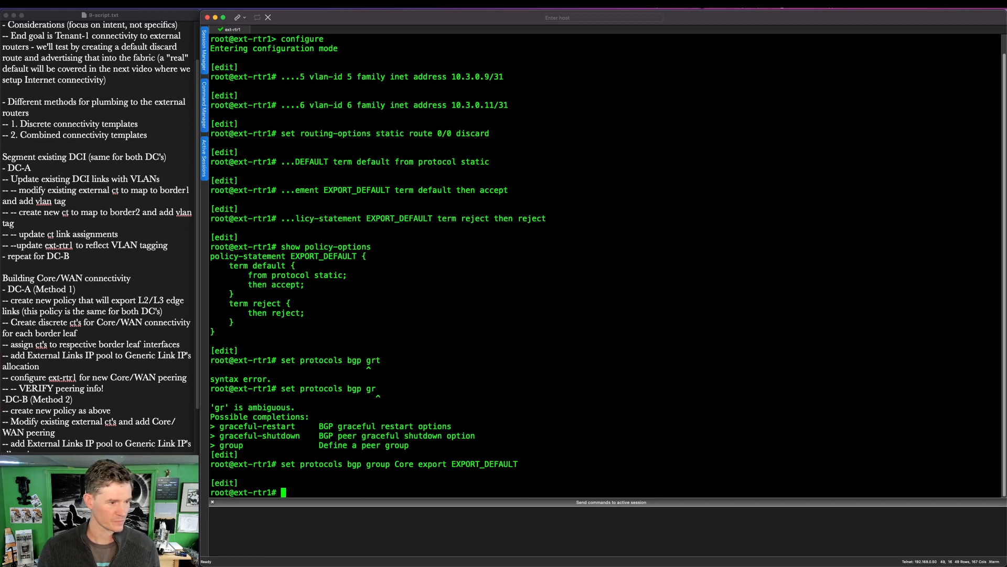
Add neighbor 10.3.0.8 with peer-as 65102 to BGP group Core
type("set protocols bgp ")
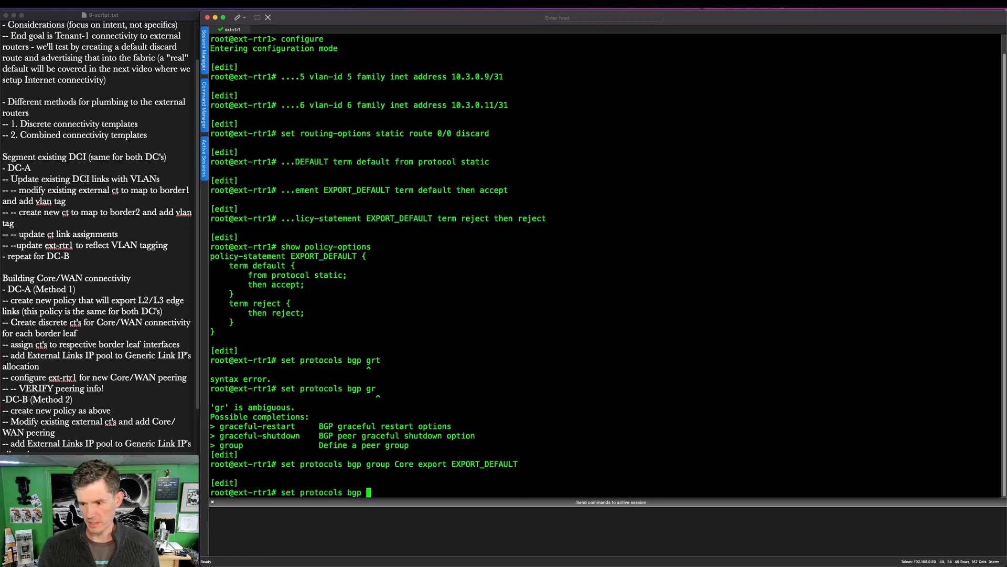
type("group Core")
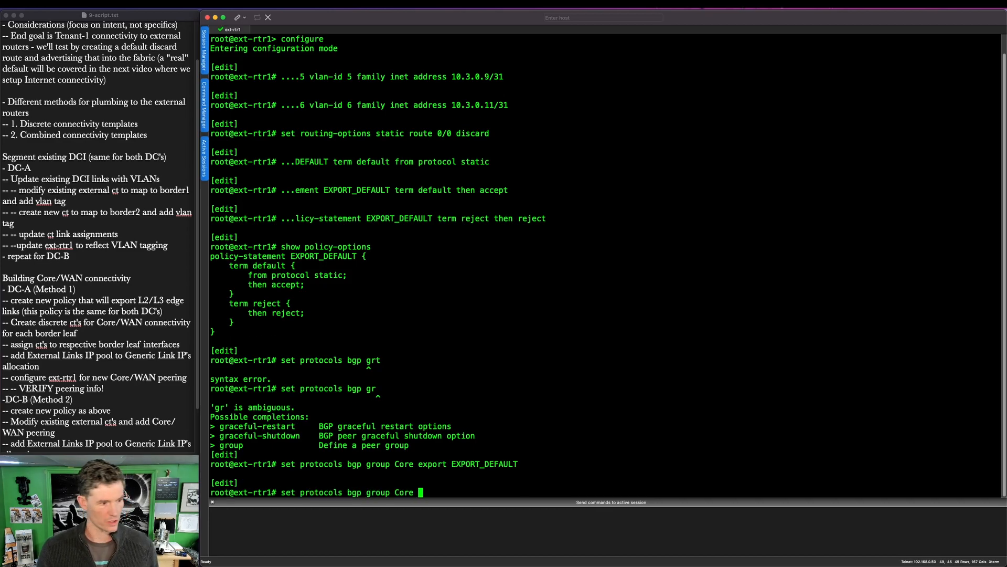
type(" neighbor 10.")
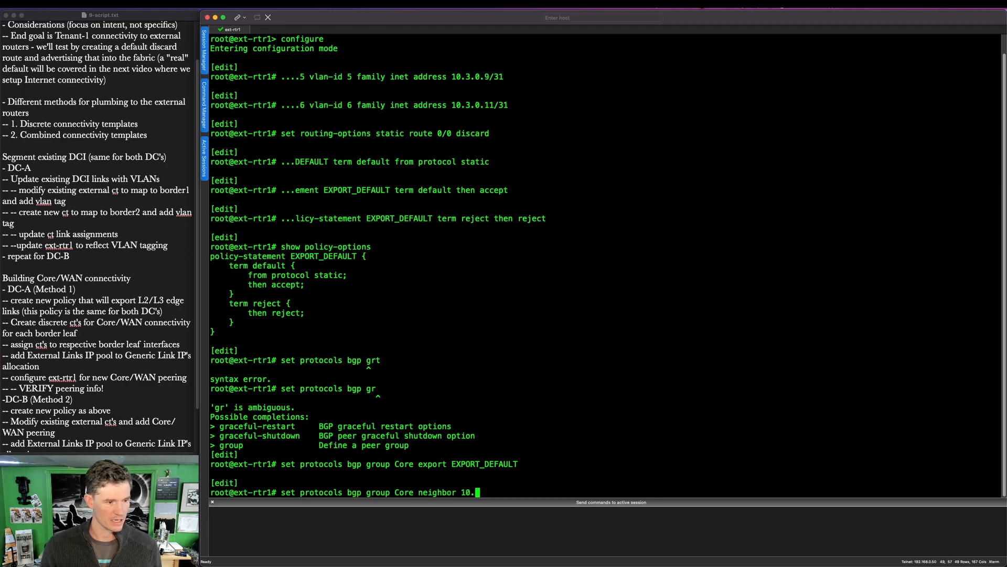
type("3.0.8")
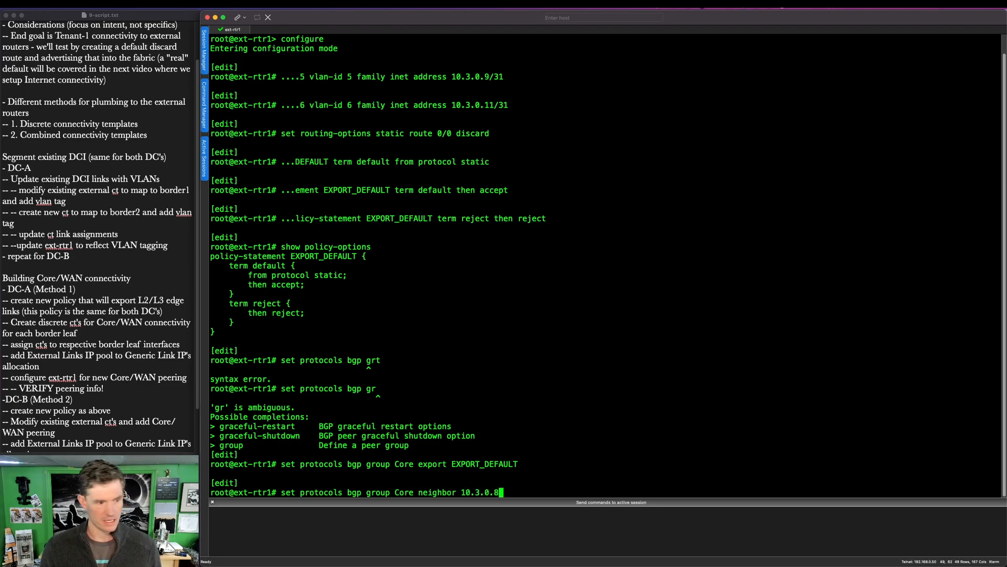
type(" peer-as65102")
key("Return")
Add neighbor 10.3.0.10 with peer-as 65103 to BGP group Core, then commit the configuration and exit configuration mode
key("Up")
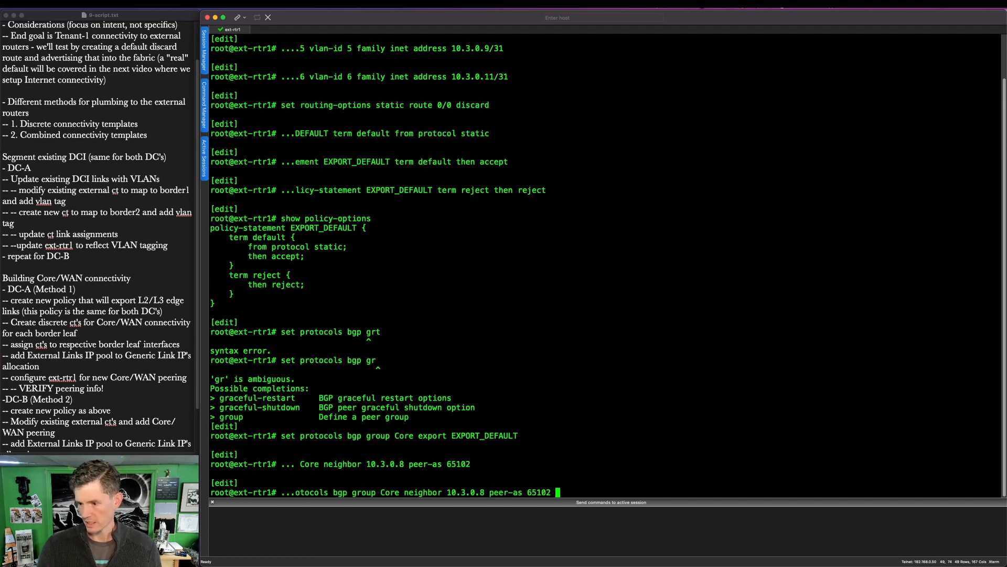
key("ctrl+w")
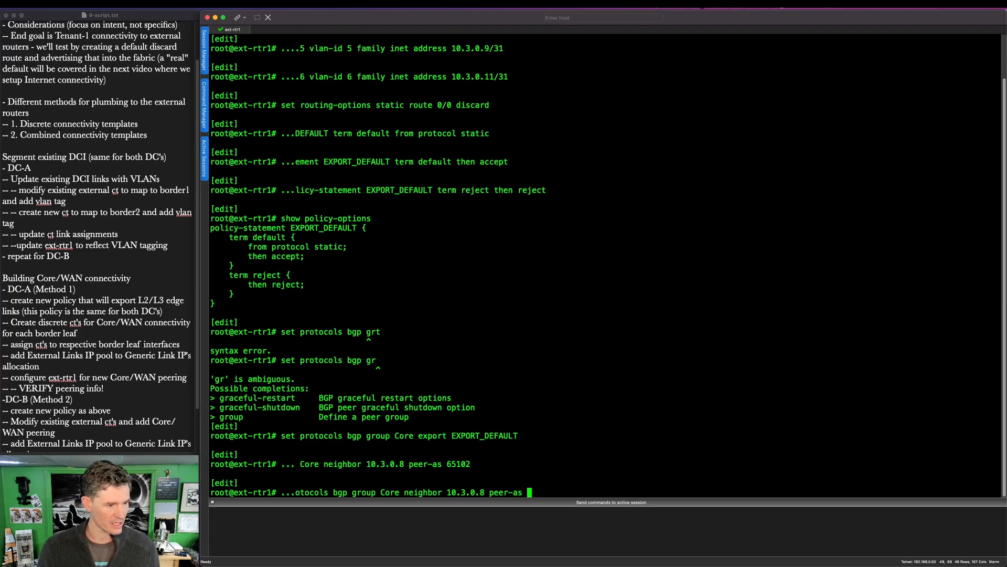
key("ctrl+w")
key("ctrl+w")
type("10")
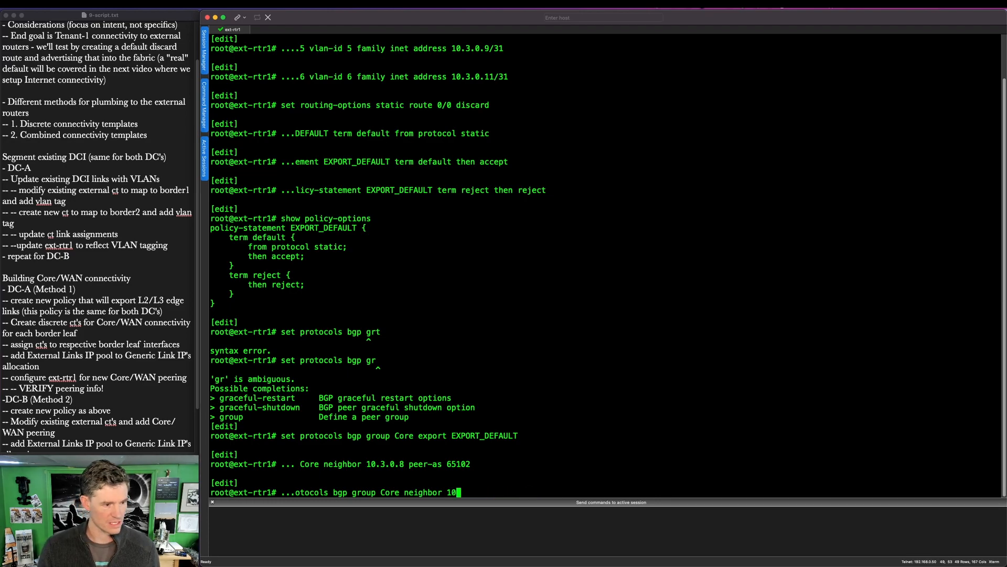
type(".3.0.10 pe")
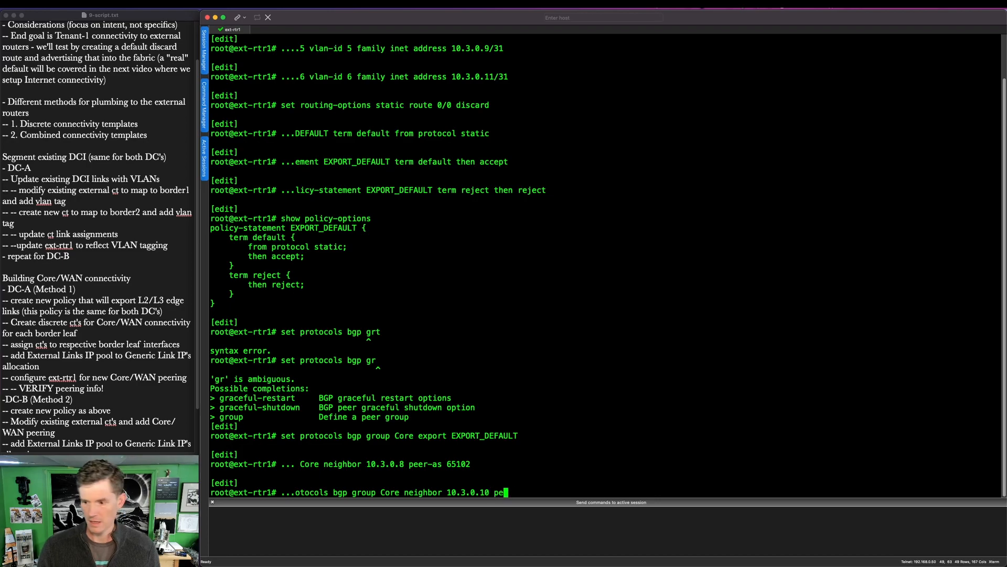
type("er-as 65103")
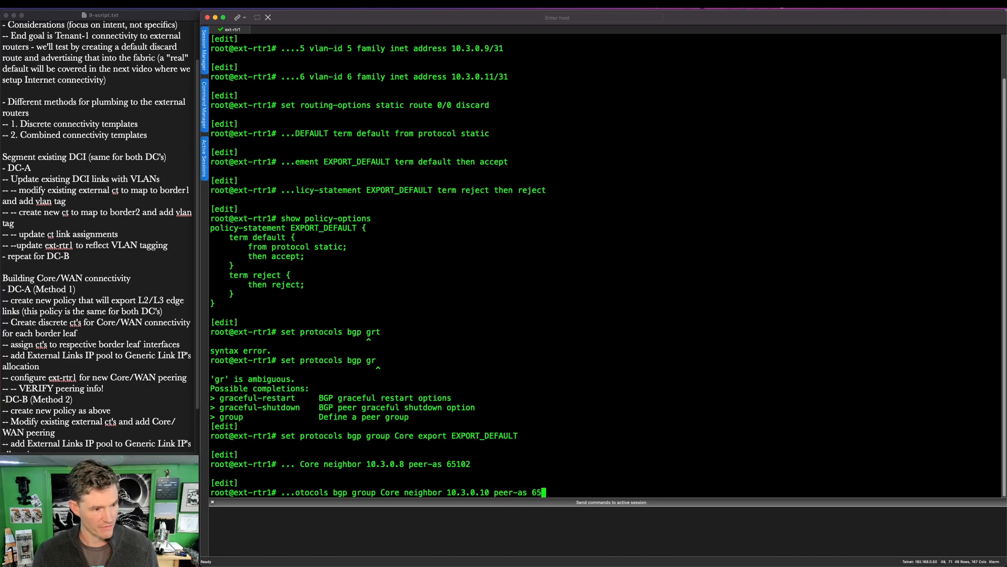
key("Return")
type("commit and-quit")
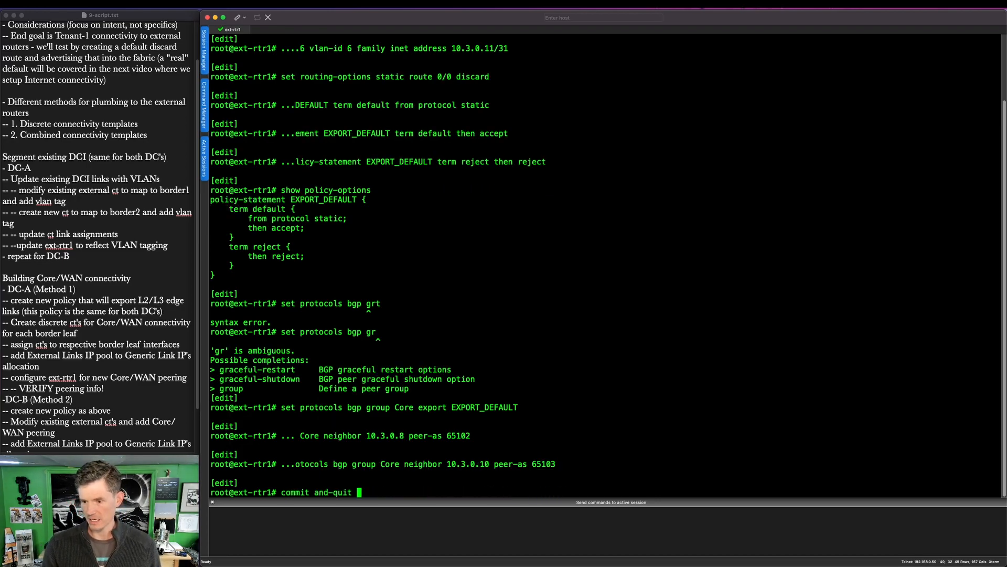
key("Return")
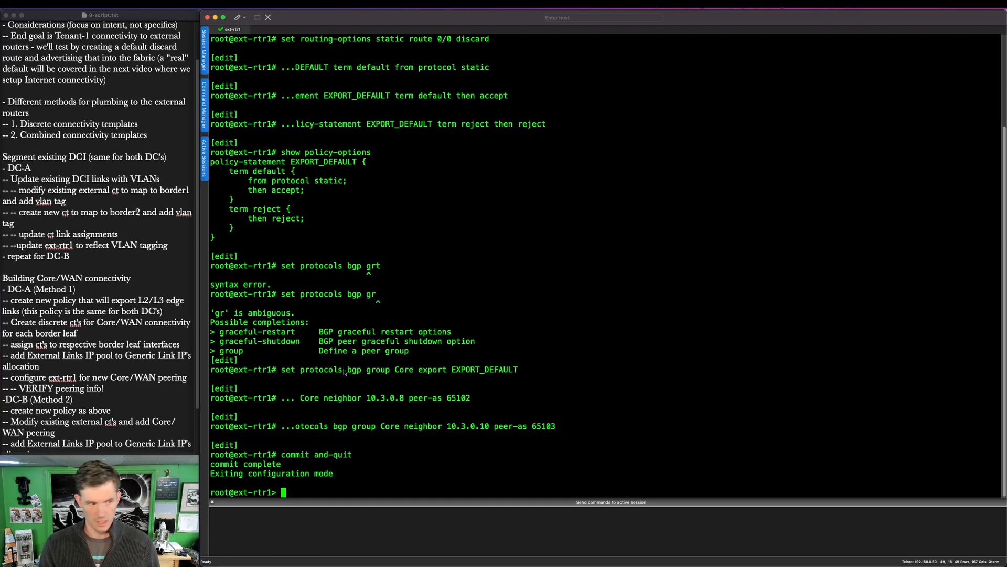
Show the BGP summary on ext-rtr1 and check the session state of the Core peers 10.3.0.8 and 10.3.0.10
type("show bpg")
key("space")
type("su")
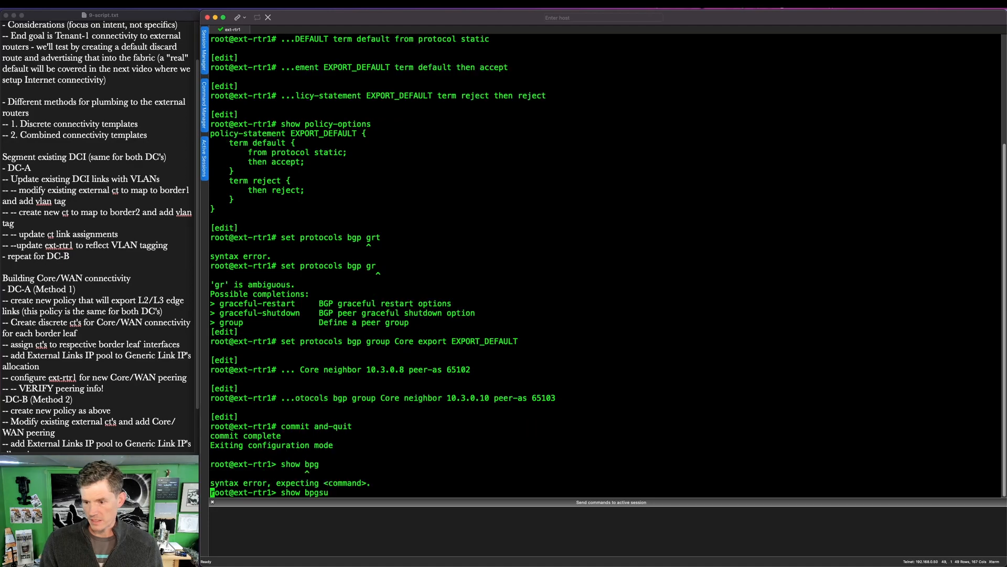
key("space")
key("BackSpace")
key("BackSpace")
key("BackSpace")
key("BackSpace")
type("gp summary")
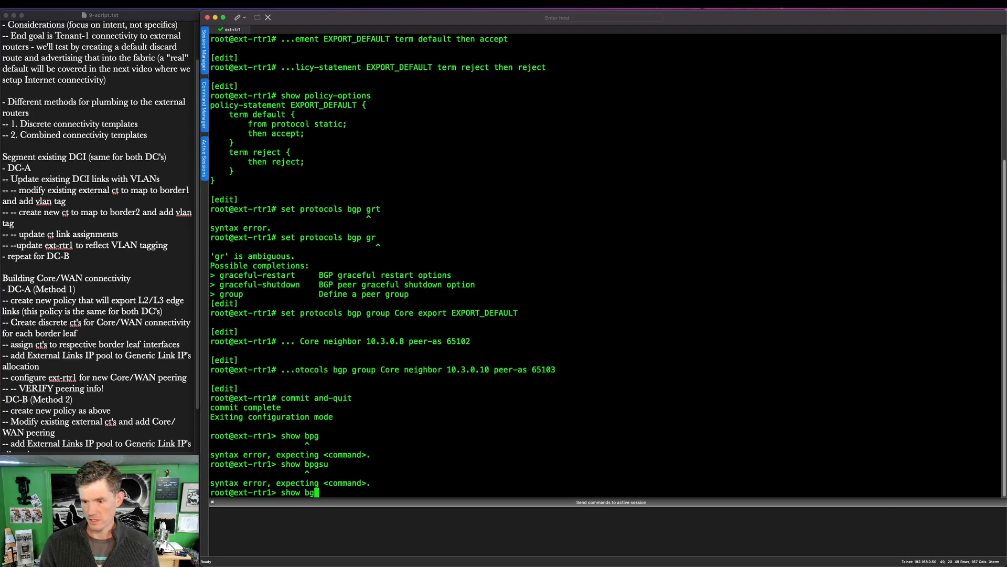
key("Return")
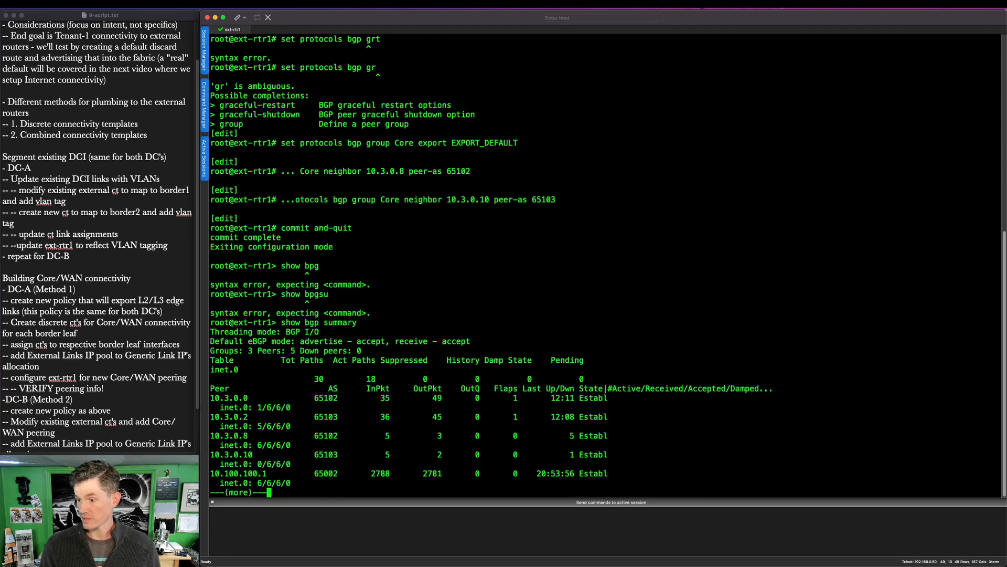
key("space")
mouse_move(619, 455)
left_mouse_down()
mouse_move(357, 412)
mouse_move(191, 411)
left_mouse_up()
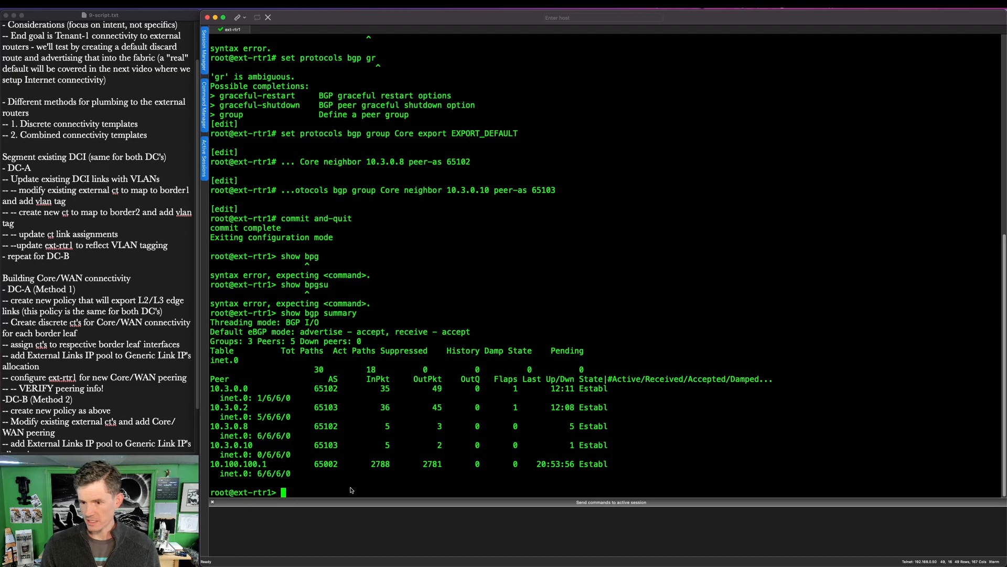
Show the routes ext-rtr1 advertises over BGP to neighbor 10.3.0.8
type("show ro")
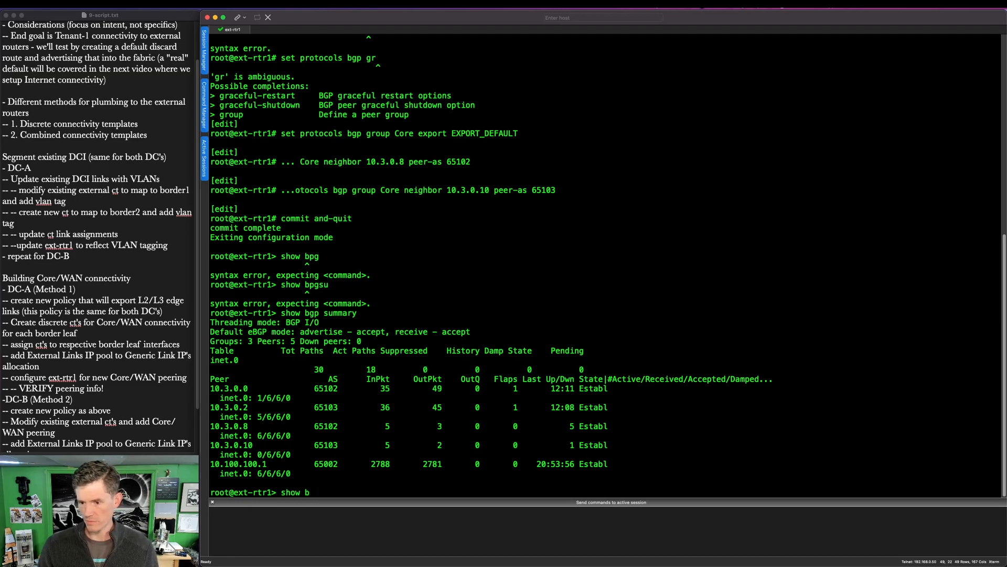
type("ute")
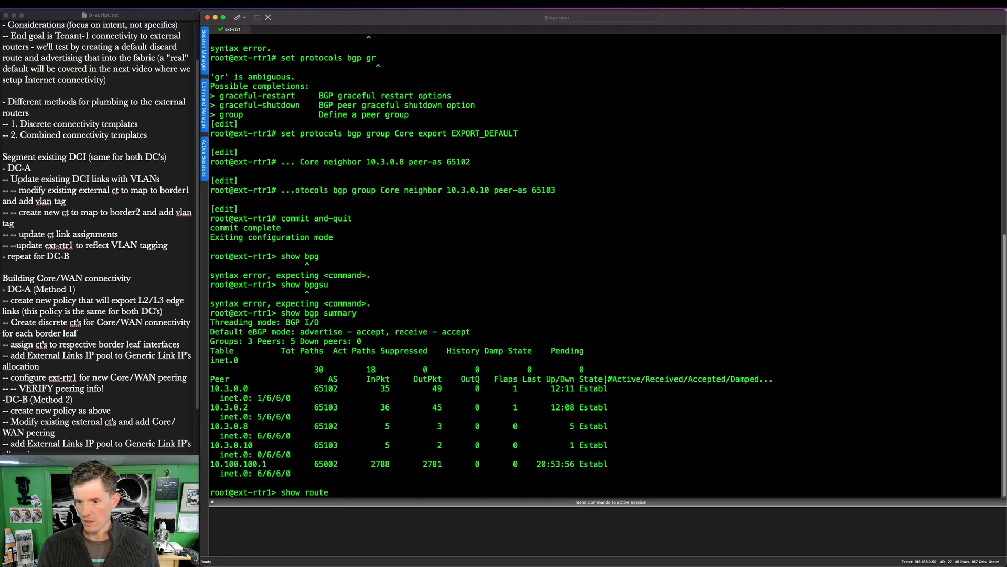
type(" ad")
key("Tab")
type("bgp 10.3.0.8")
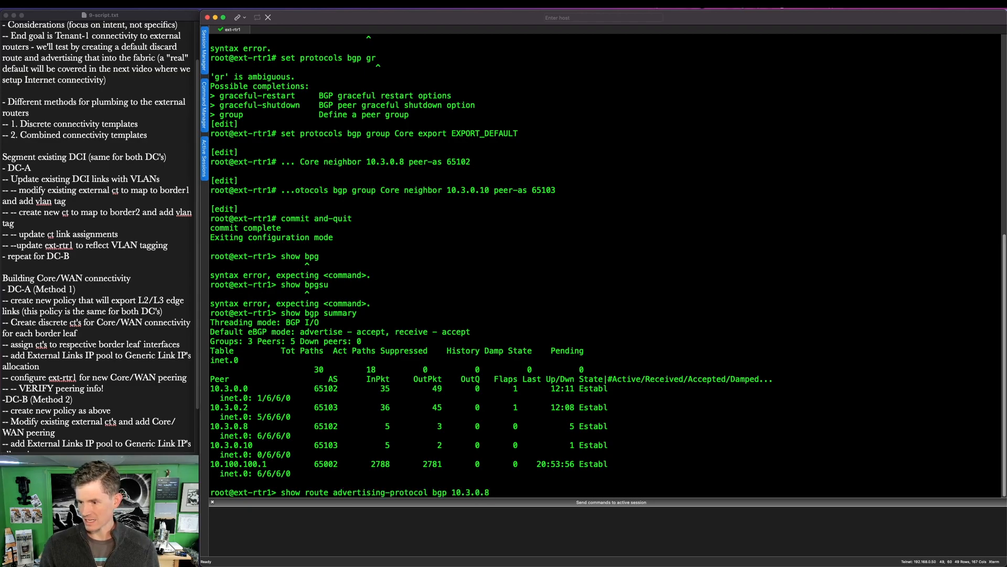
key("Return")
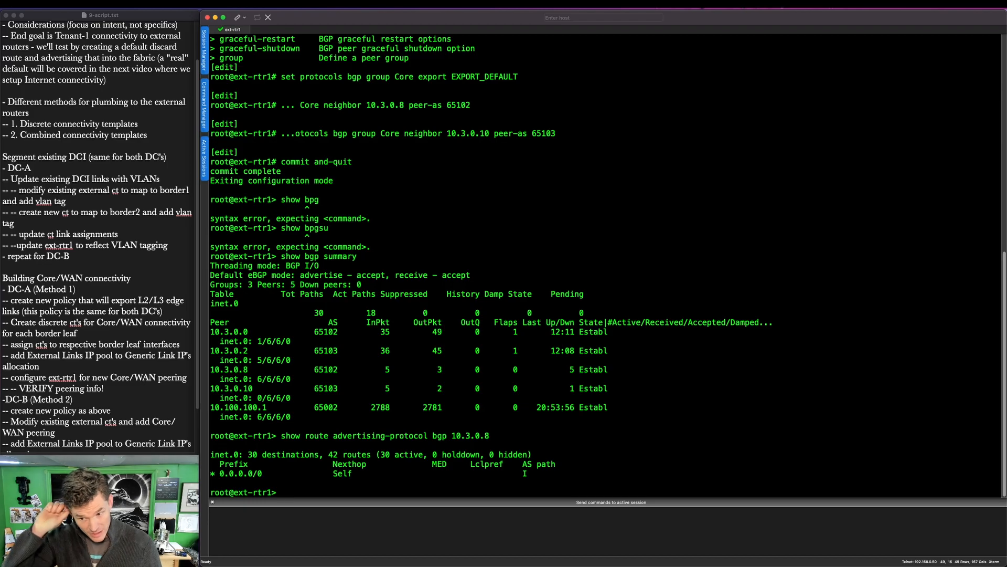
Show the routes received over BGP from neighbor 10.3.0.8 and mark the list of prefixes temporarily
type("show route re")
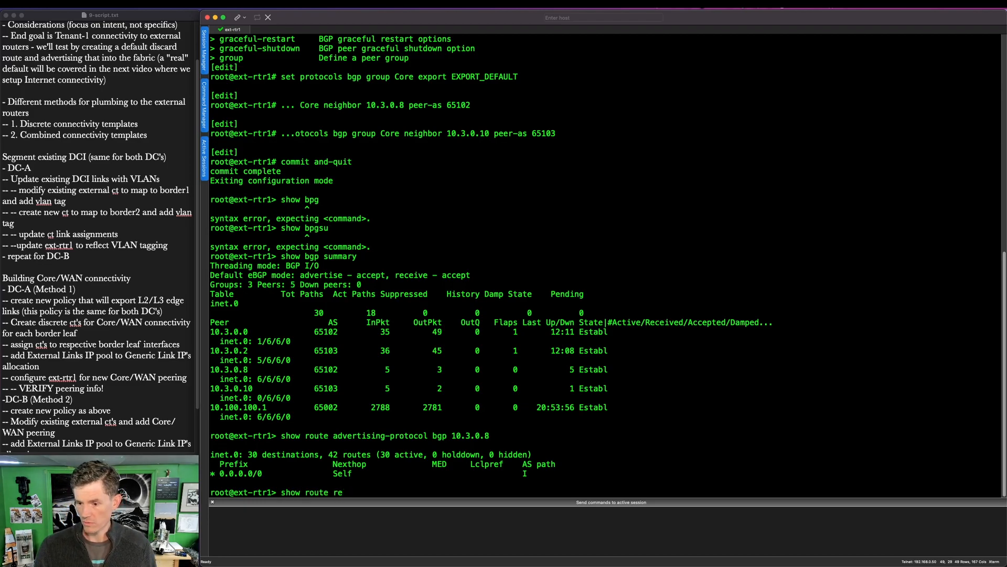
type("ceive-protocol bgp 10.3.0.8")
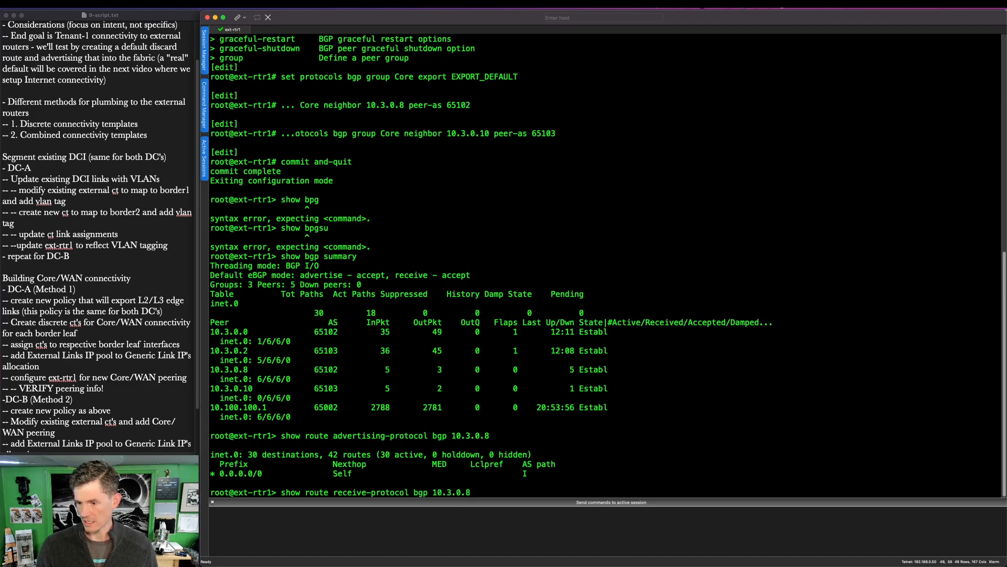
key("Return")
key("ctrl+shift+a")
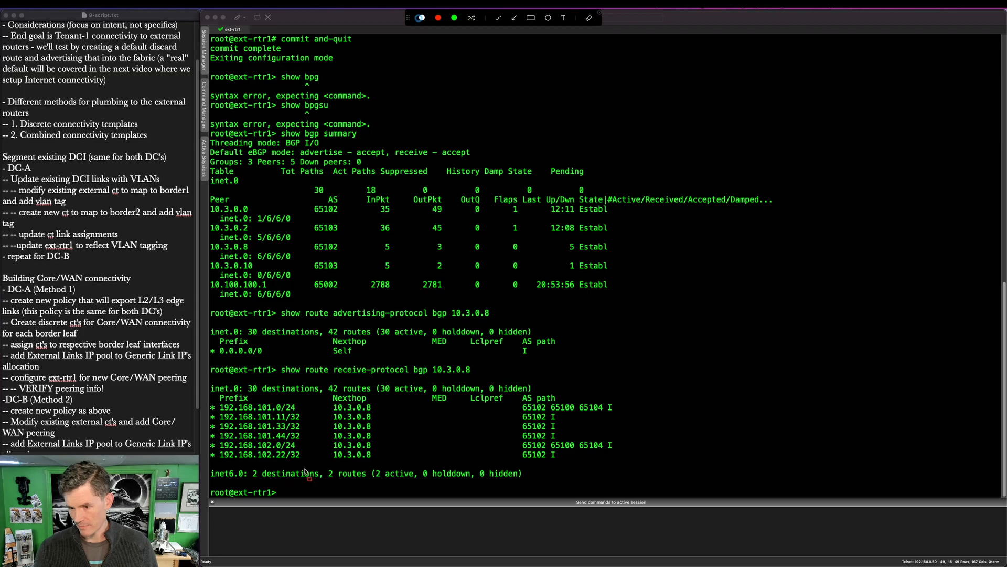
left_click_drag(317, 464, 205, 391)
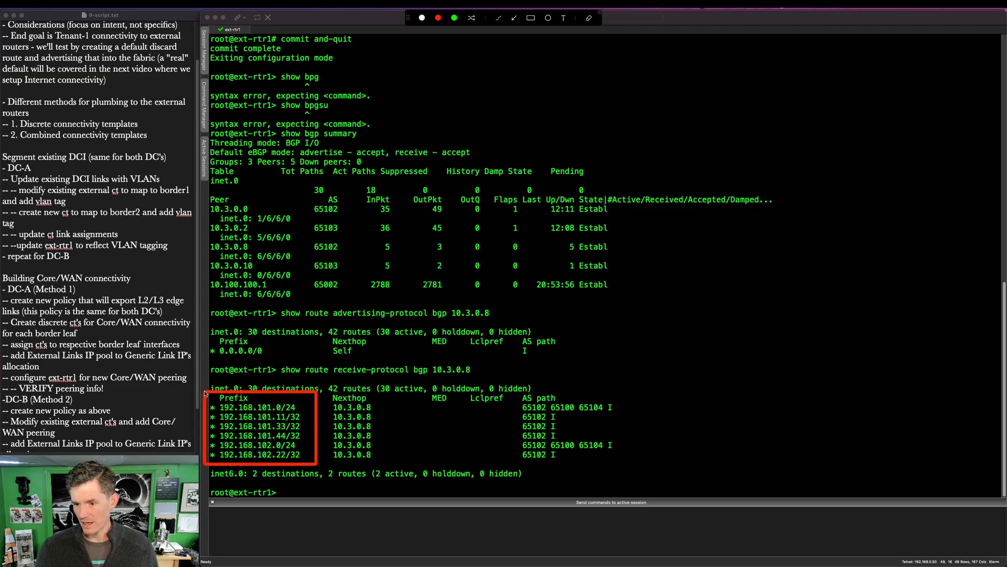
key("Escape")
left_click(459, 493)
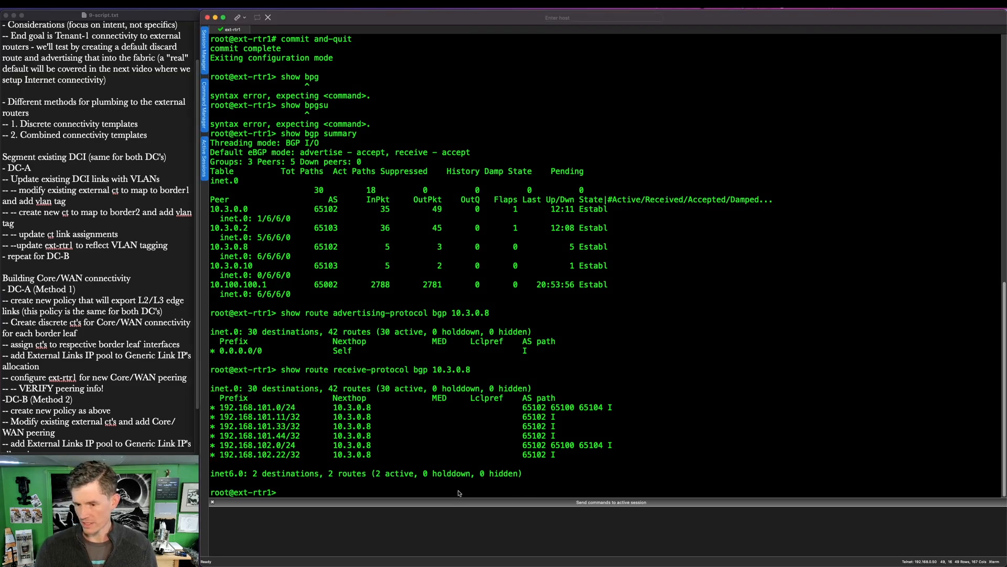
Close the router terminal and review the slide on verifying the external router for Core/WAN connectivity
left_click(208, 17)
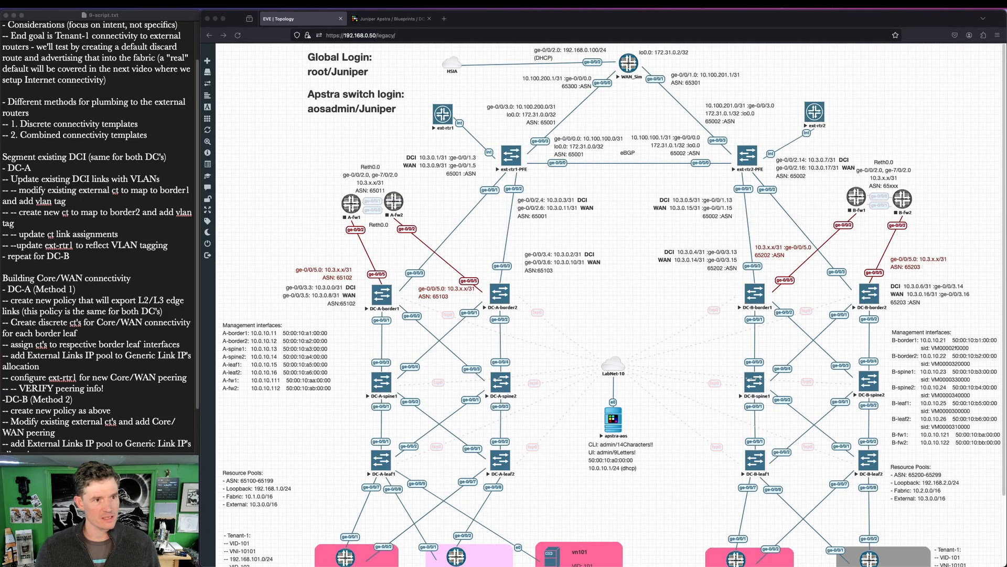
left_click_drag(1006, 57, 638, 59)
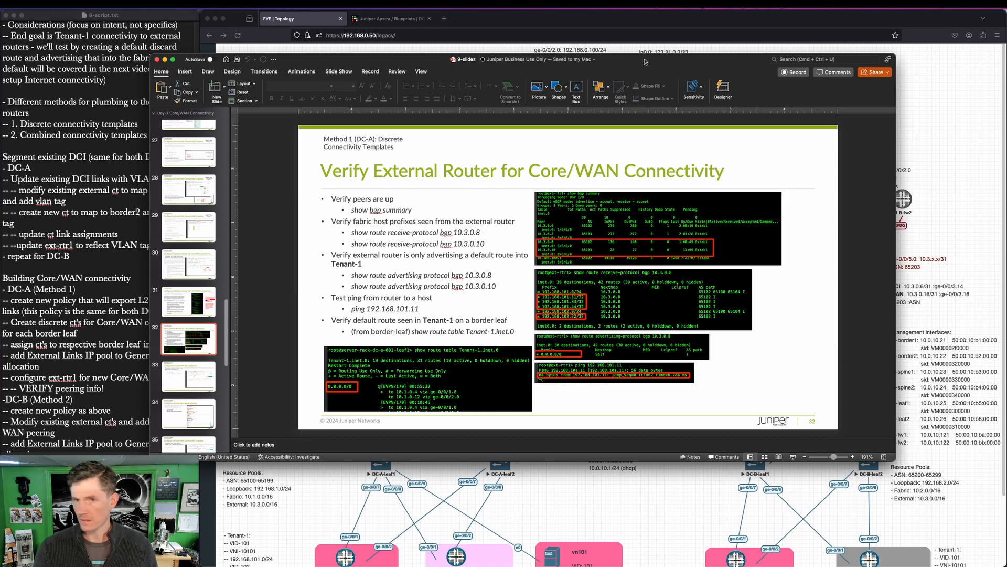
left_click_drag(644, 62, 0, 152)
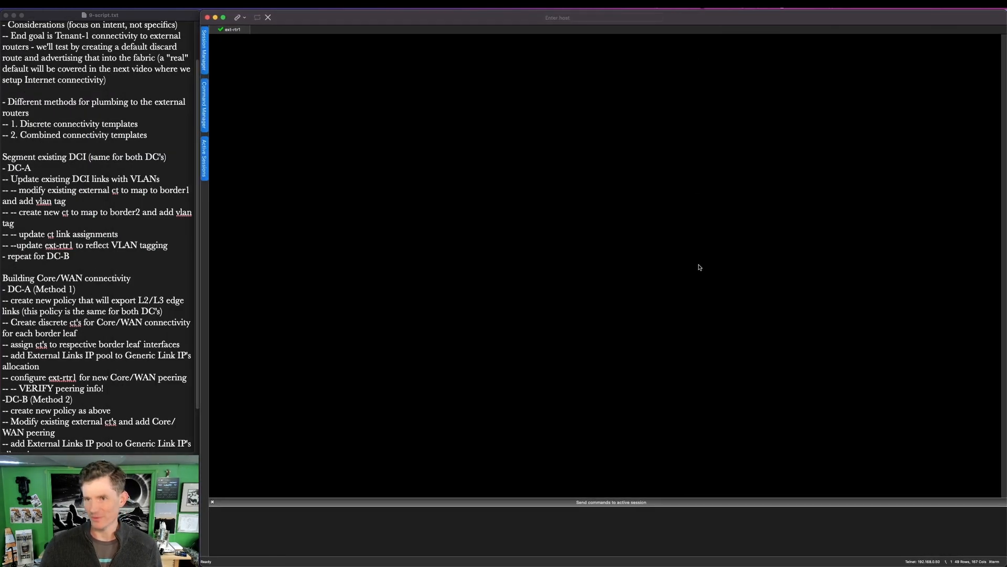
Show the routing-instances configuration in the ext-rtr1 console
key("Return")
type("show configuration r")
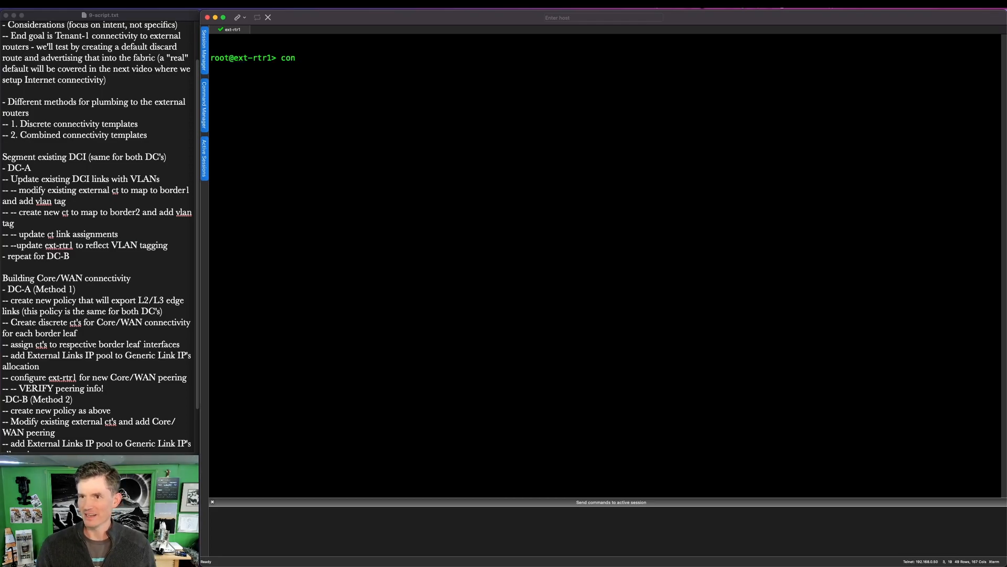
type("outing-")
key("space")
type("instances")
key("Return")
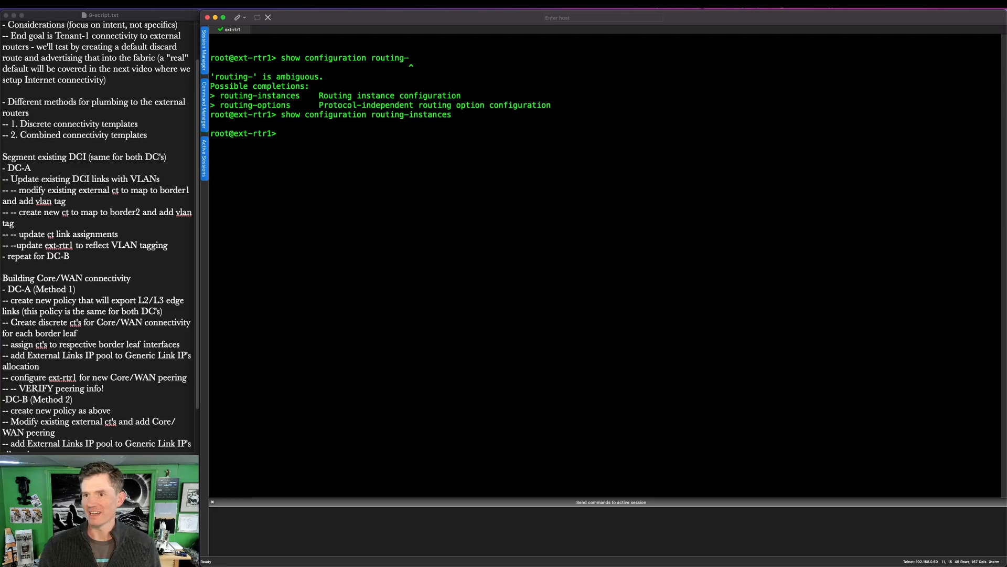
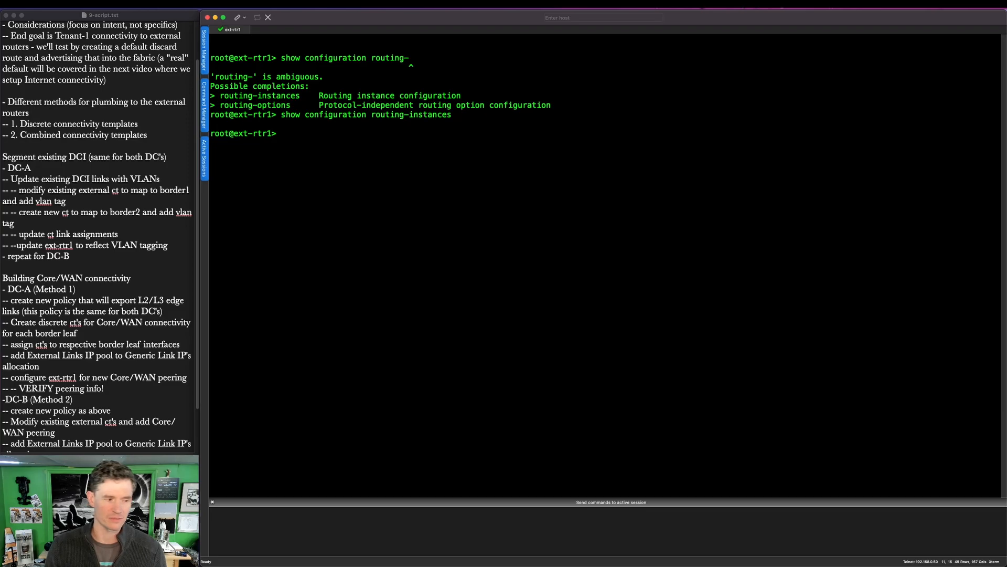
Leave the ext-rtr1 session and open a console on DC-A-leaf1 from the EVE topology in the browser
type("exit")
key("Return")
type("cli")
key("Return")
key("super+Tab")
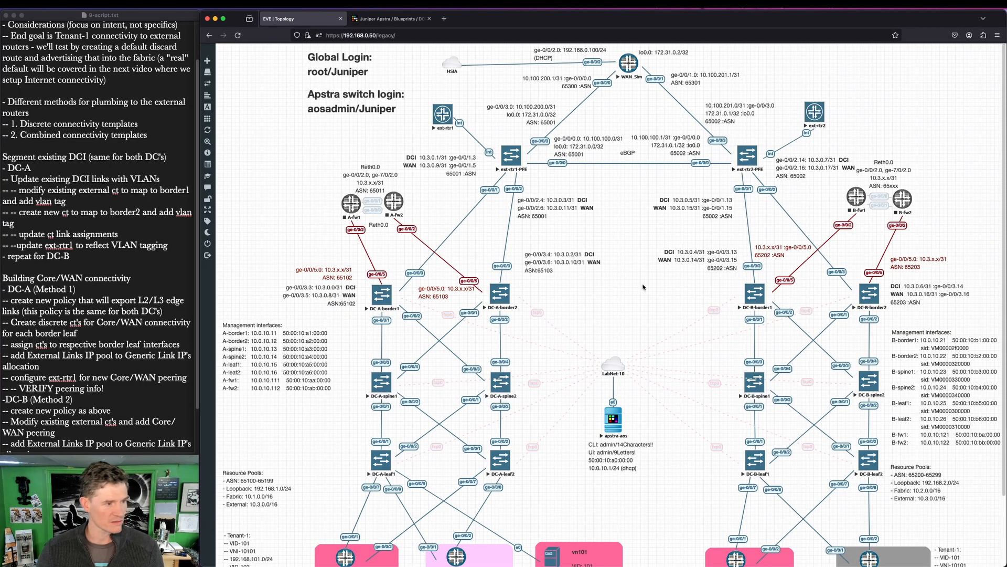
key("ctrl+a")
left_click_drag(355, 437, 409, 488)
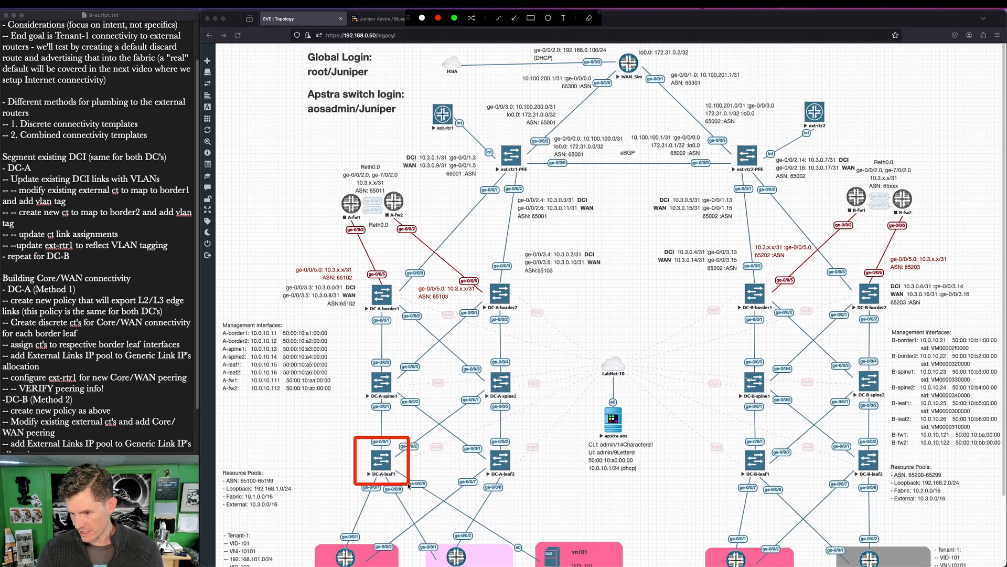
key("Escape")
left_click(383, 462)
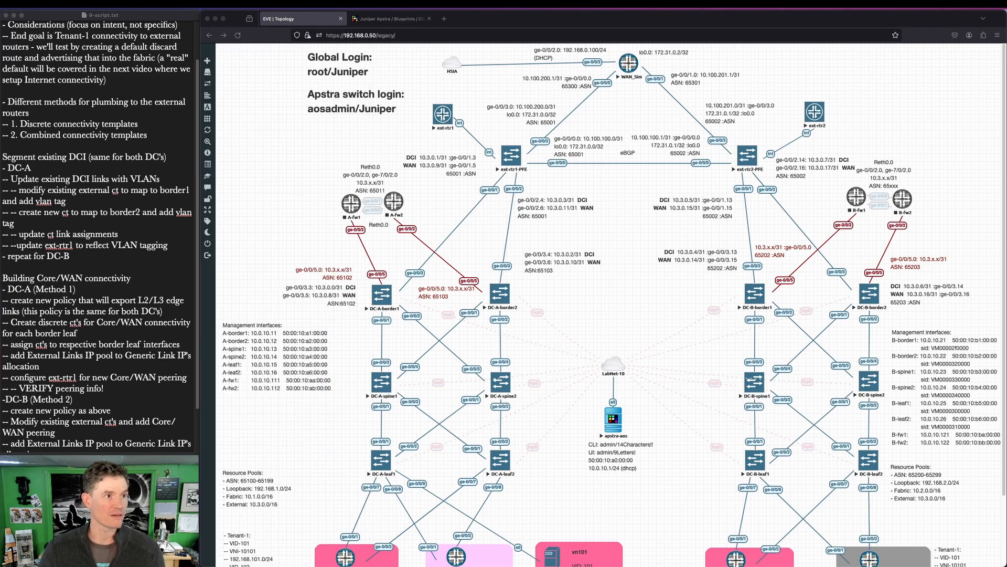
left_click_drag(386, 58, 500, 19)
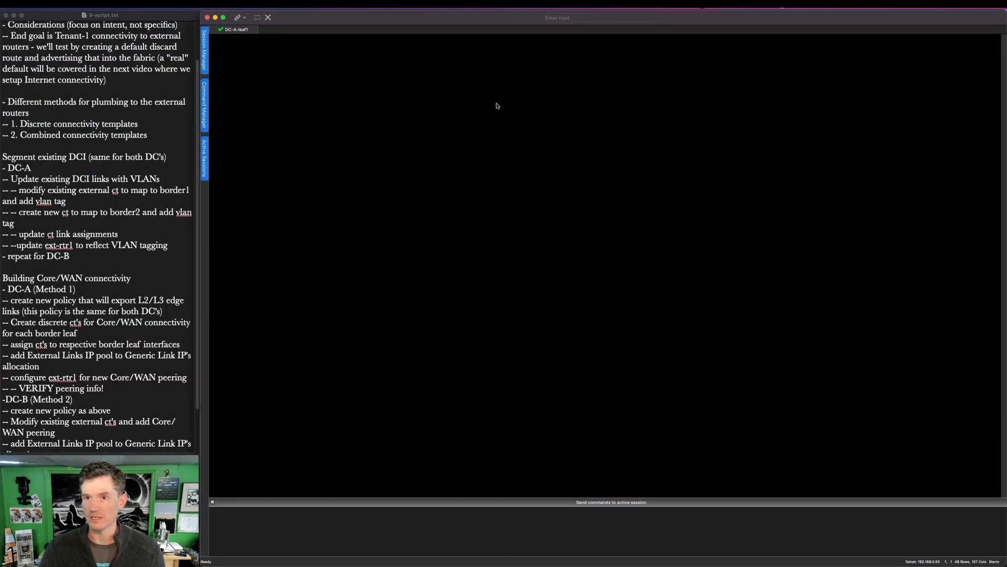
key("Return")
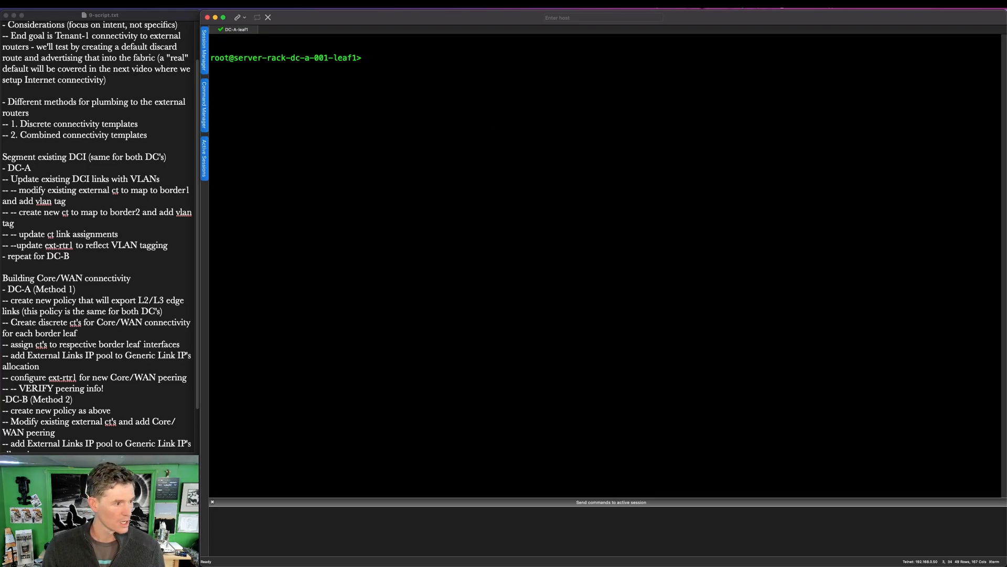
Show route table Tenant-1.inet.0 on DC-A-leaf1 and mark the 0.0.0.0/0 route entries
type("show rout")
key("space")
type("e table T")
key("Tab")
type("inet.0")
key("Return")
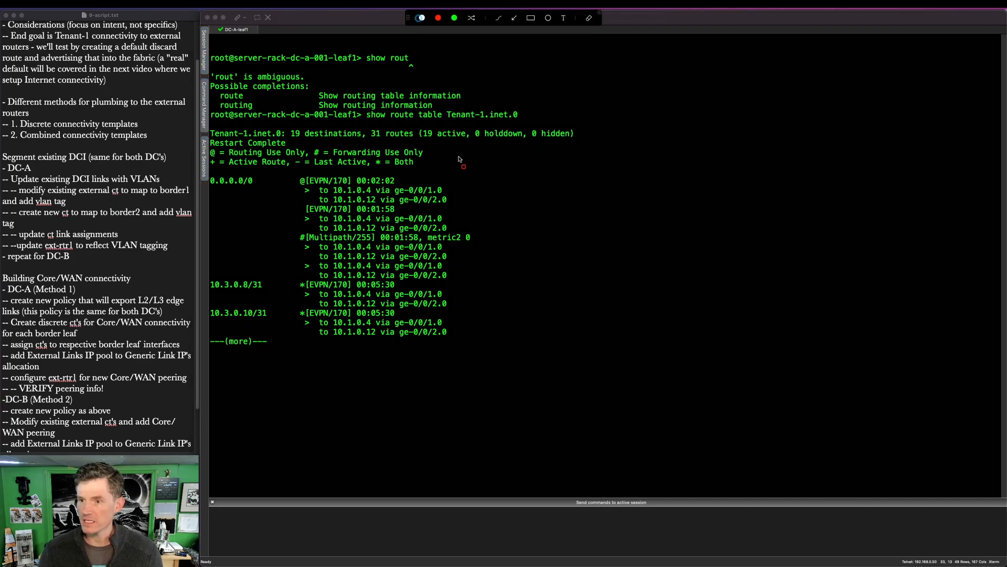
left_click_drag(204, 169, 529, 287)
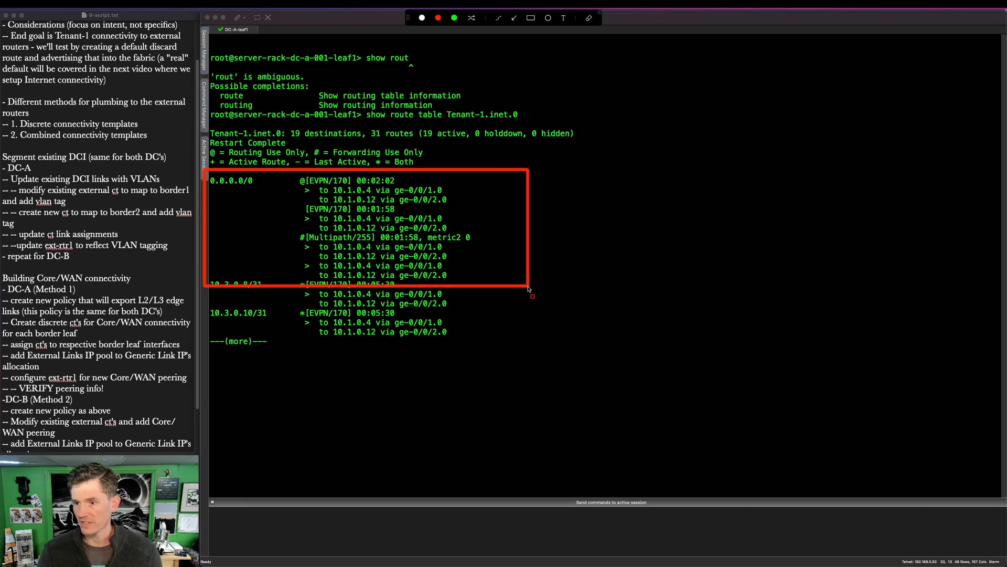
Switch to Juniper Apstra in the browser and go from the DC-A dashboard to the Blueprints overview
key("super+Tab")
left_click(394, 22)
key("super+Tab")
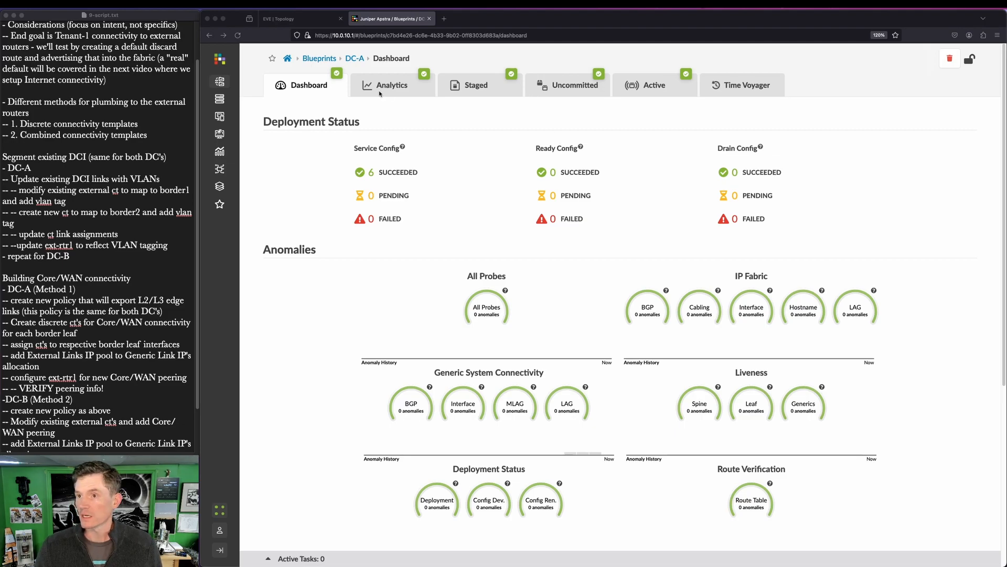
left_click(326, 62)
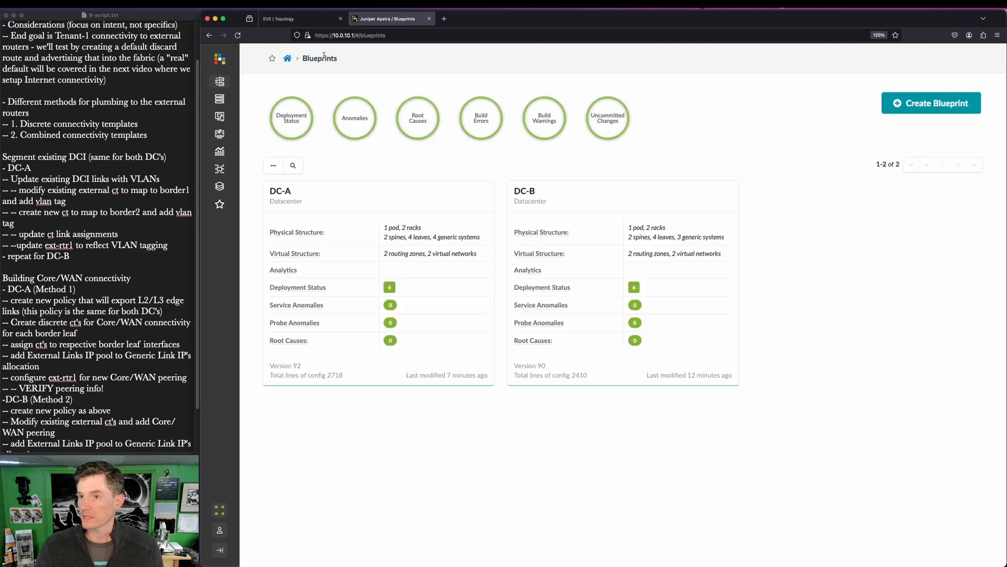
Open the DC-B blueprint and go to the routing policies in its staged design
left_click(535, 193)
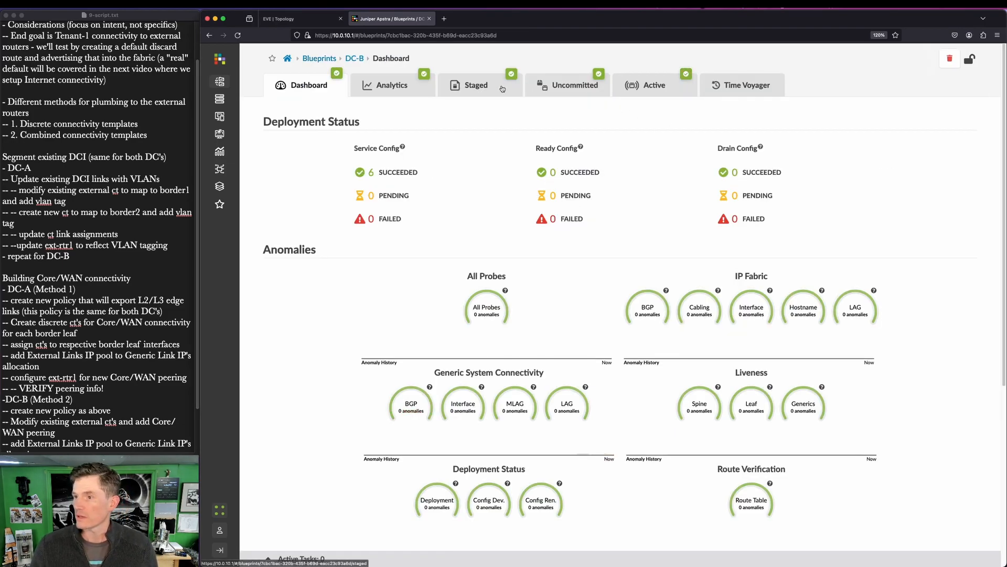
left_click(505, 88)
left_click(405, 160)
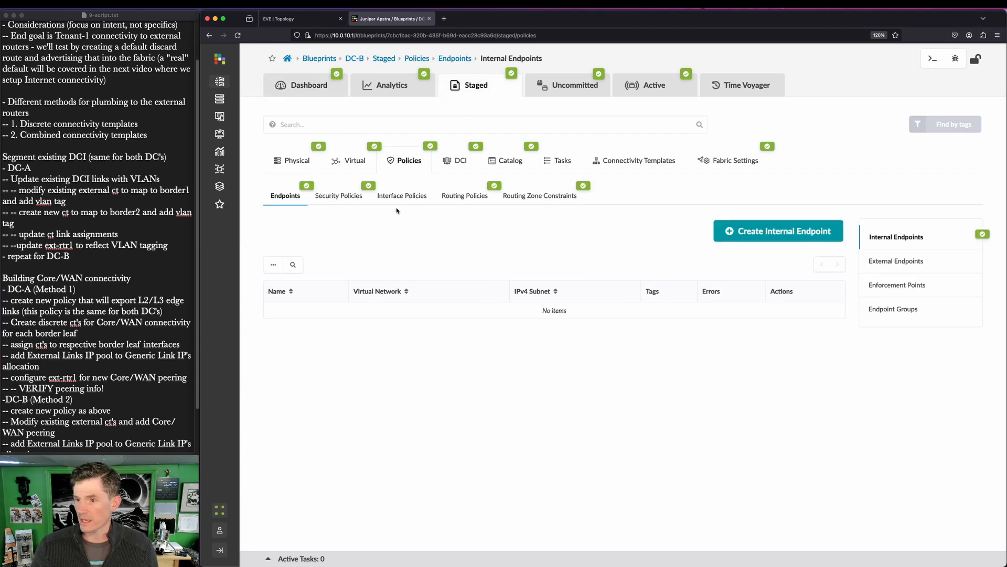
left_click(475, 195)
Create routing policy core-router-policy with the Default import policy, and without exporting spine leaf links or loopbacks
left_click(921, 231)
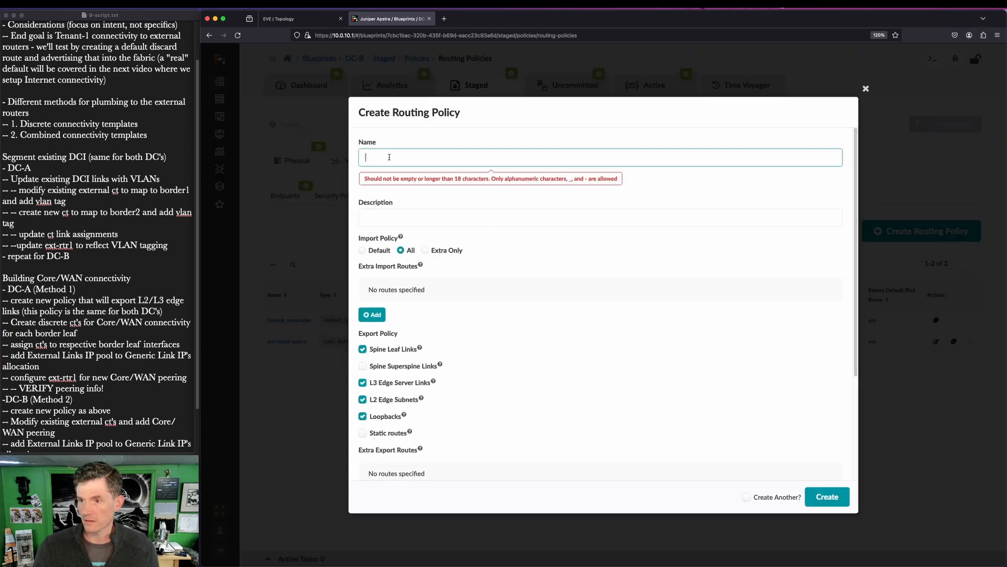
type("core-router-policy")
left_click(362, 226)
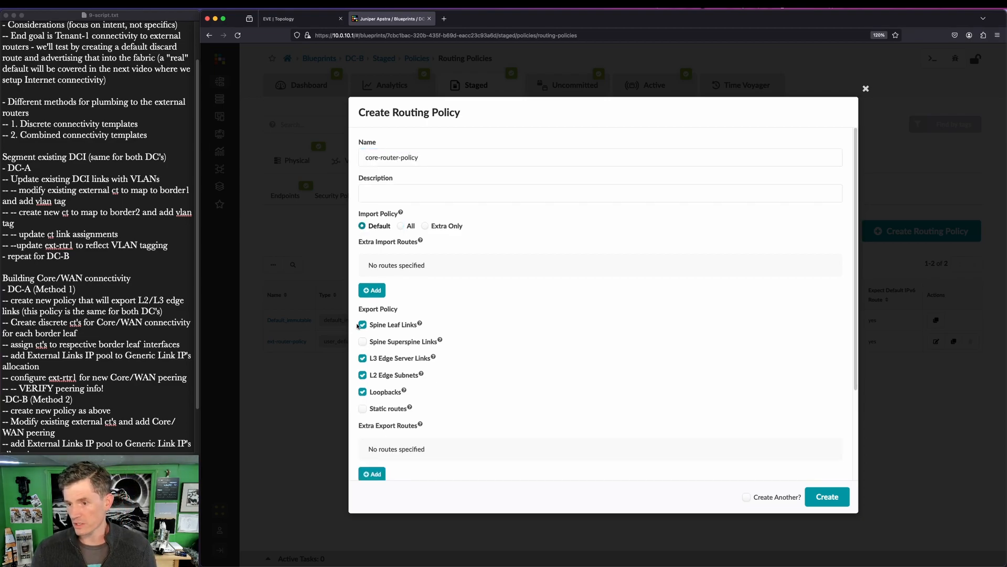
left_click(362, 391)
left_click(363, 324)
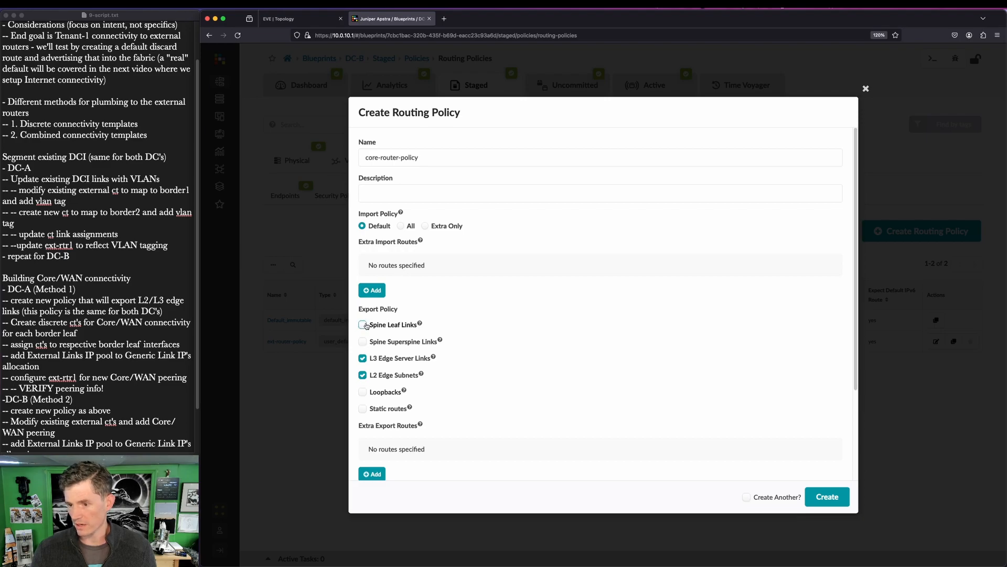
left_click(828, 496)
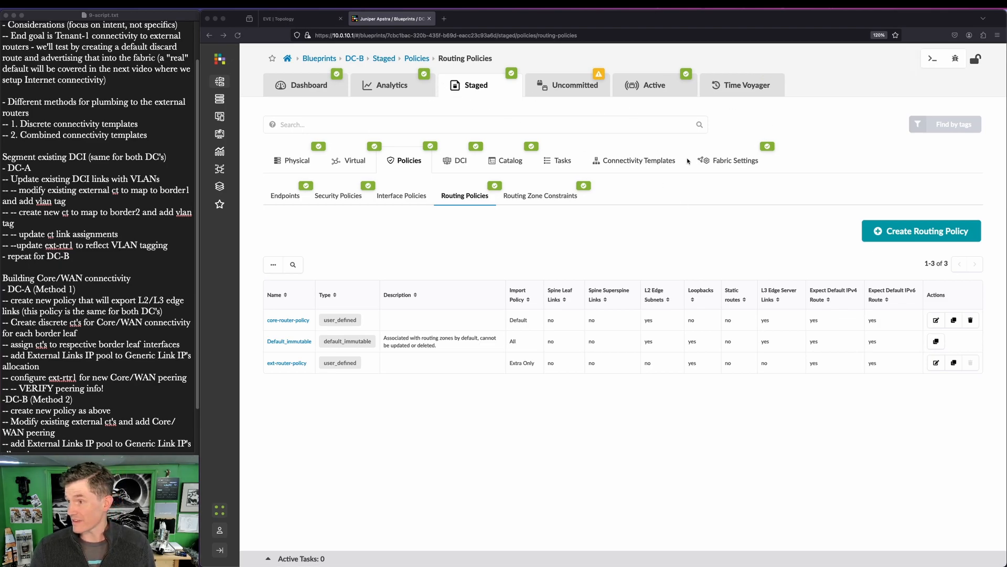
Edit the ext-router-ct_Border1 connectivity template and add a second IP Link primitive to its application point
left_click(624, 162)
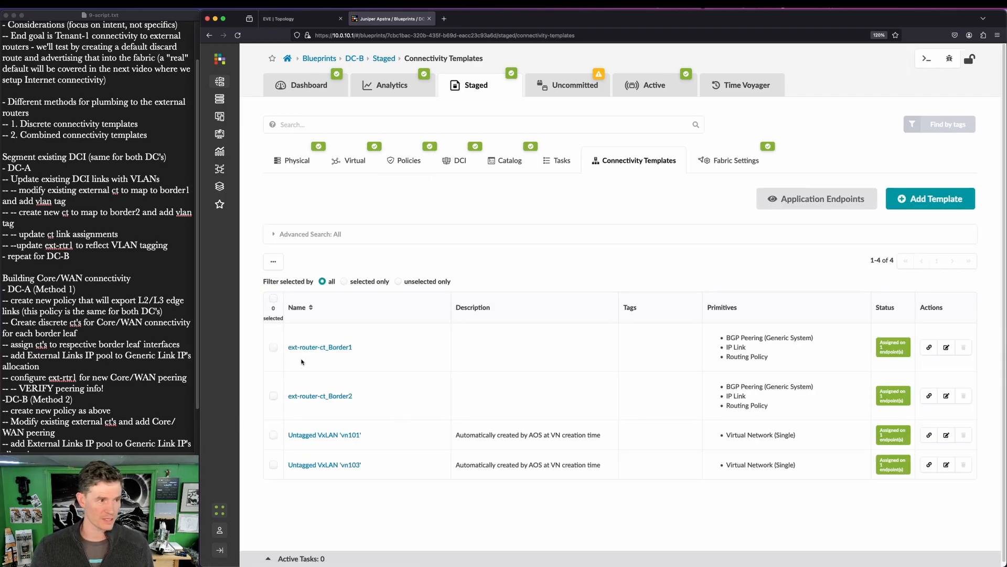
left_click(947, 348)
left_click(322, 175)
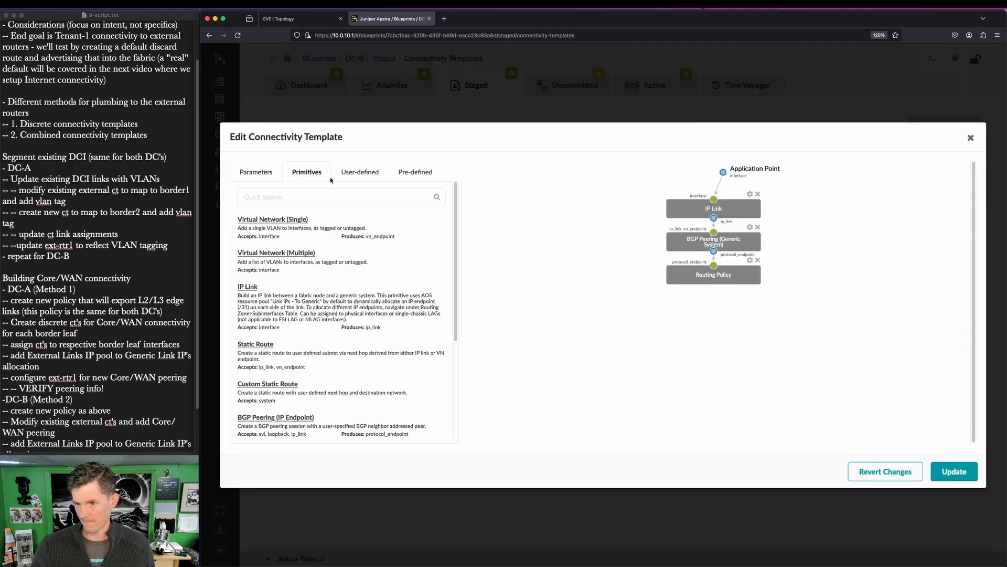
left_click_drag(706, 154, 791, 186)
left_click_drag(655, 183, 783, 291)
key("Escape")
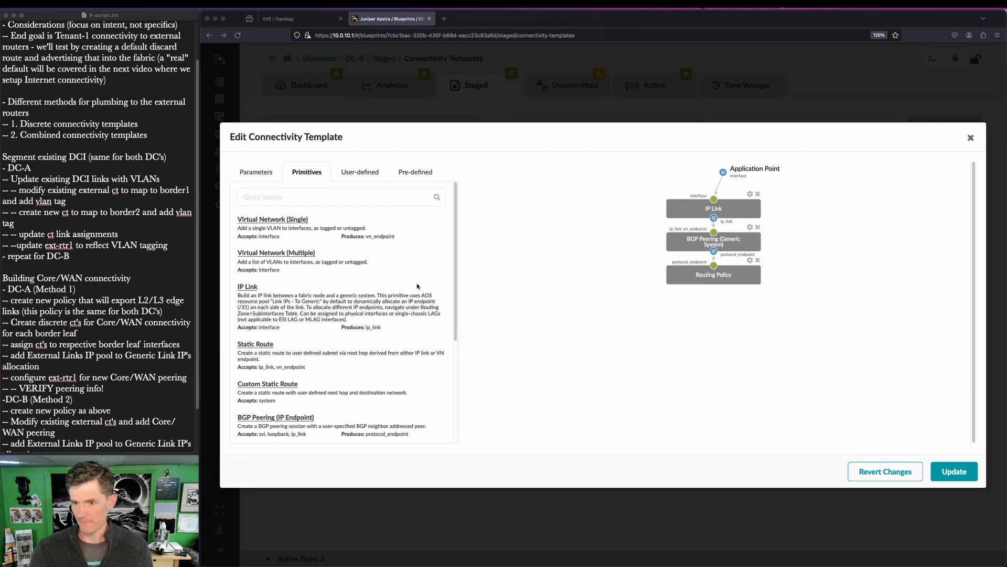
left_click(252, 289)
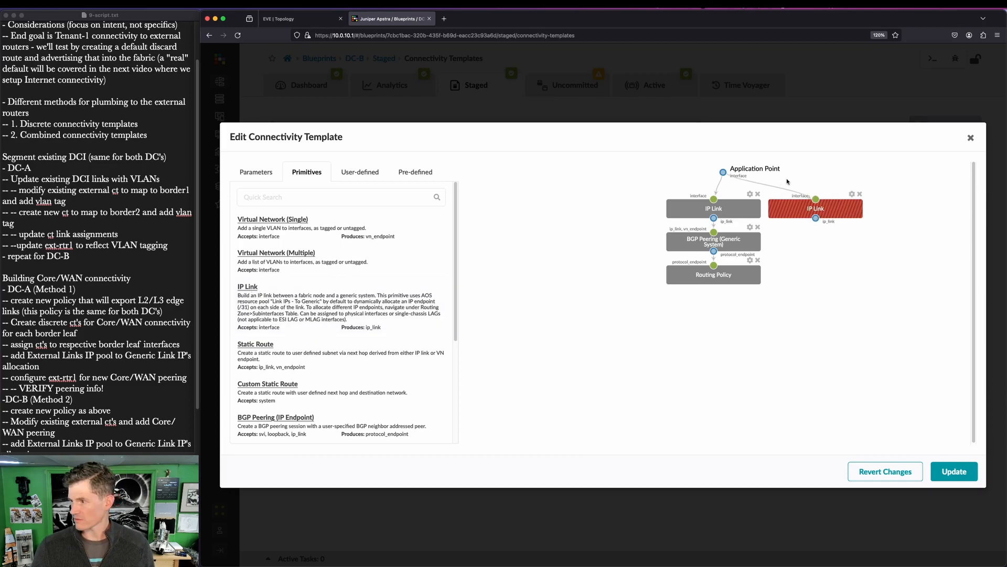
Mark the new IP Link, the existing IP Link branch and the BGP peering primitives with temporary annotations, and clear them
key("super+alt+a")
left_click_drag(763, 182, 879, 252)
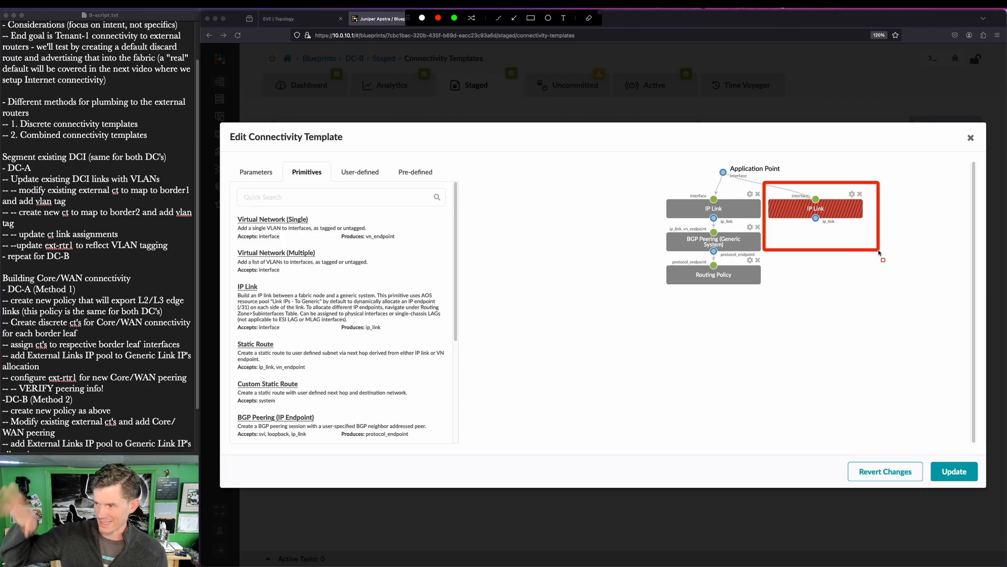
key("Escape")
scroll(323, 302, "down", 1)
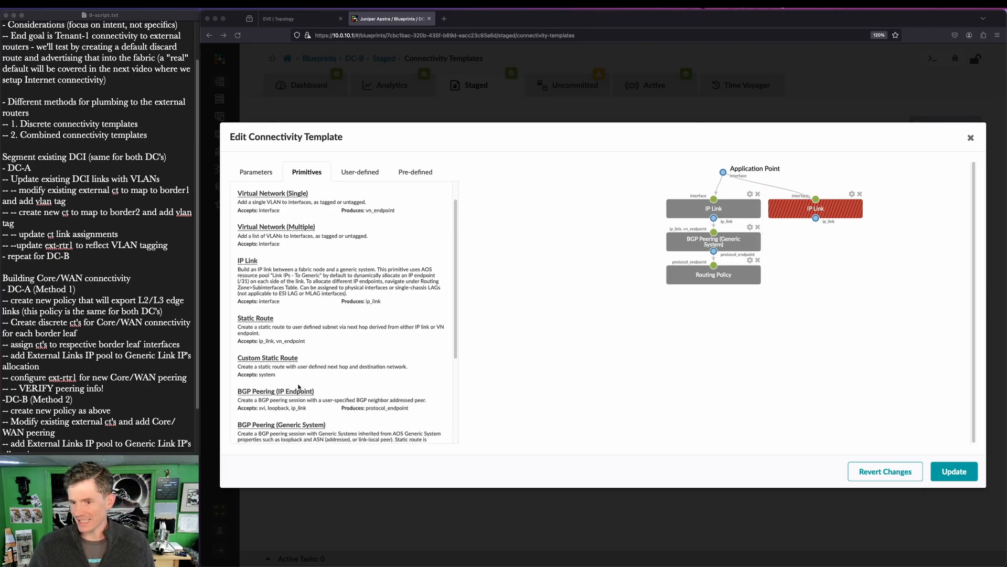
key("super+alt+a")
left_click_drag(234, 410, 368, 442)
key("Escape")
key("super+alt+a")
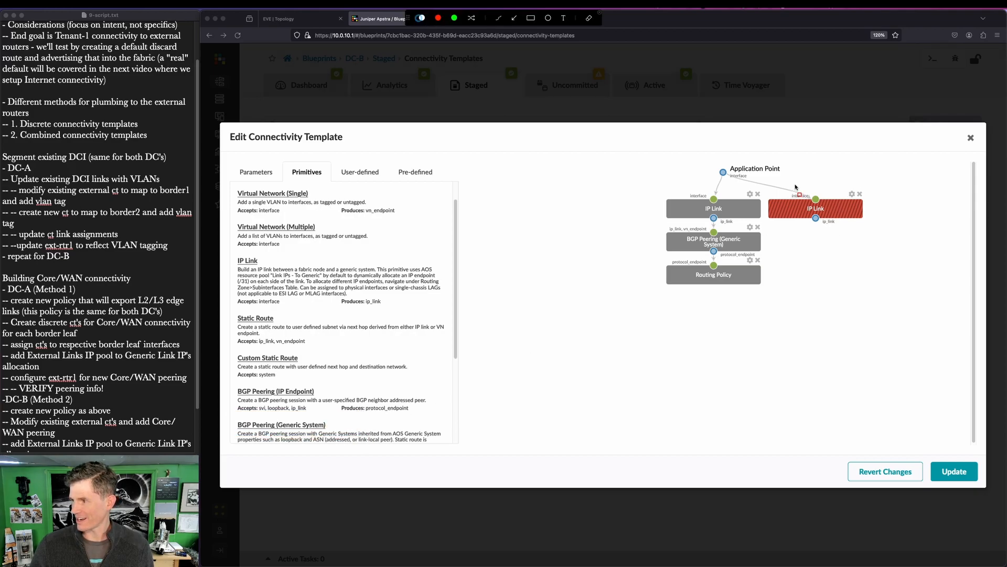
mouse_move(854, 145)
left_mouse_down()
mouse_move(846, 197)
mouse_move(838, 194)
left_mouse_up()
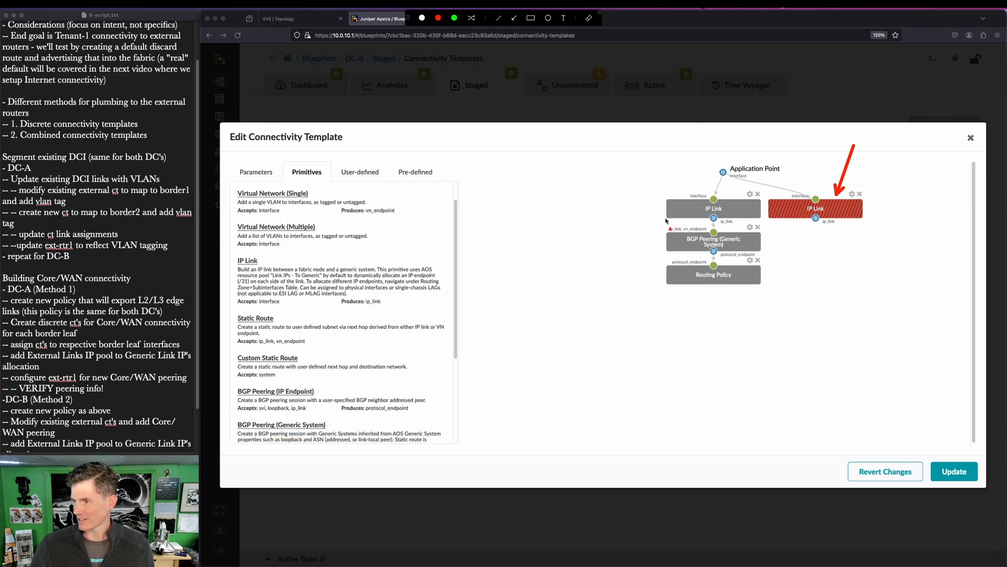
left_click_drag(604, 190, 661, 224)
left_click_drag(624, 262, 688, 226)
key("Escape")
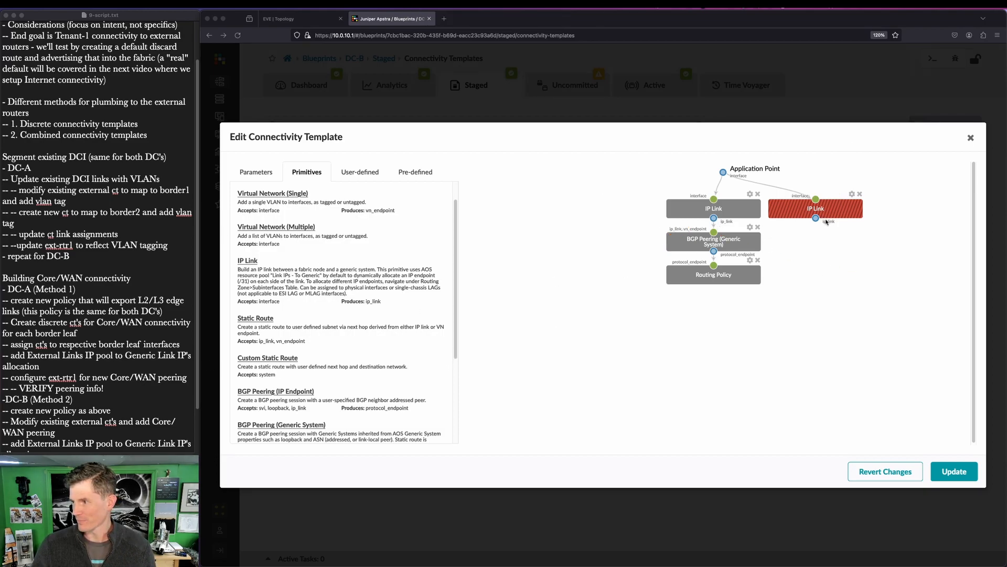
left_click_drag(419, 399, 322, 423)
key("Escape")
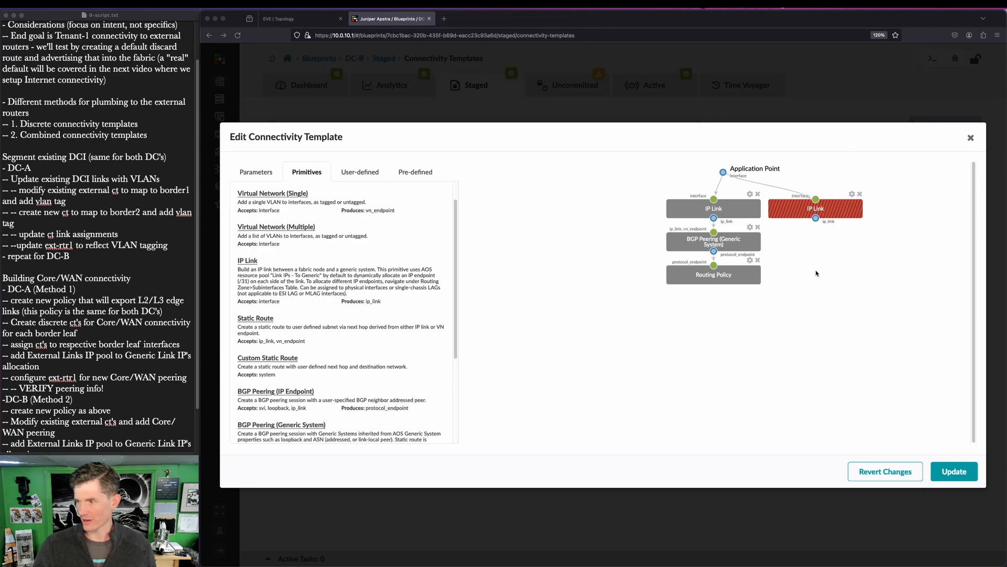
Attach BGP Peering (Generic System) and Routing Policy primitives beneath the new IP Link, and briefly outline the finished branch
left_click(795, 210)
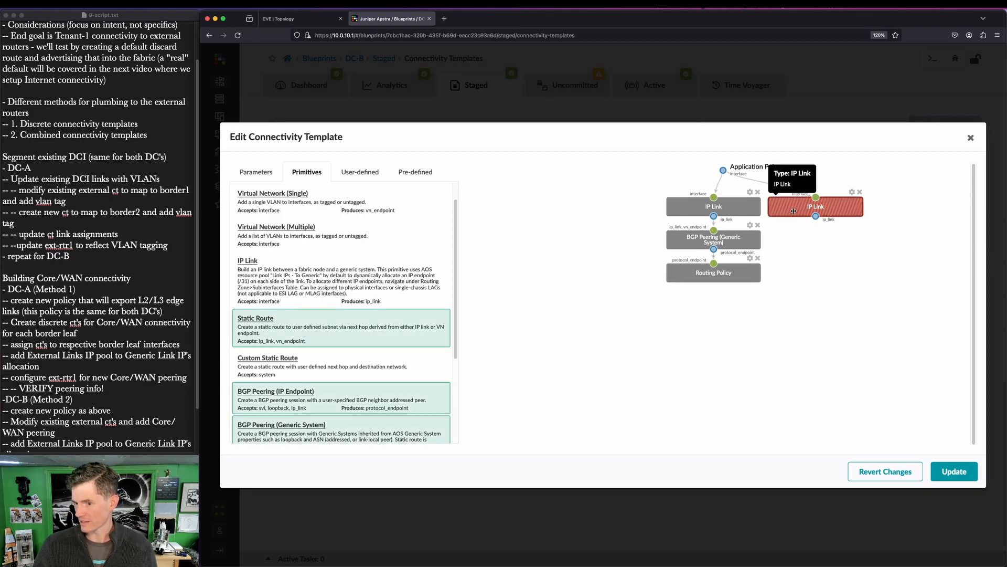
scroll(294, 273, "down", 2)
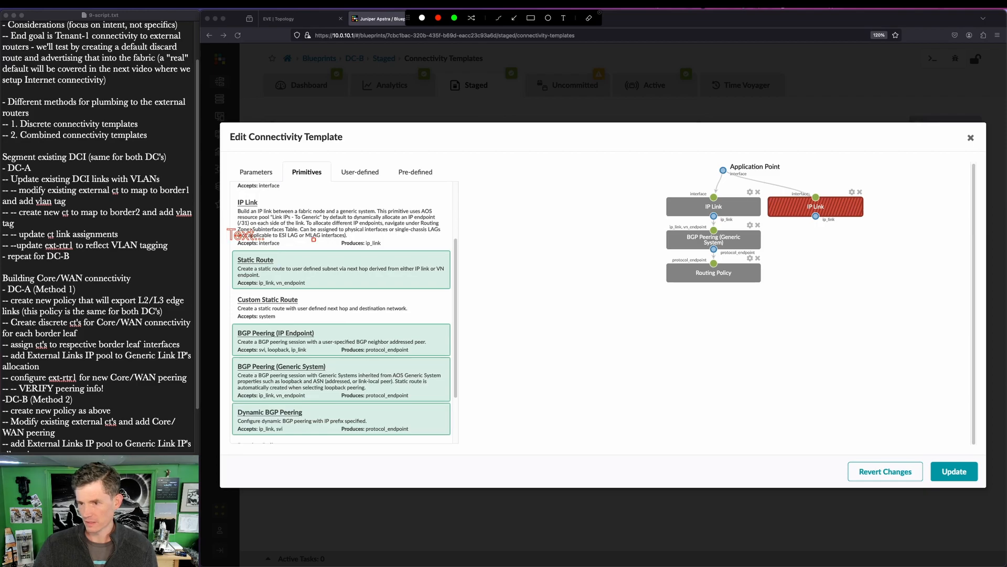
left_click_drag(458, 443, 234, 234)
key("Escape")
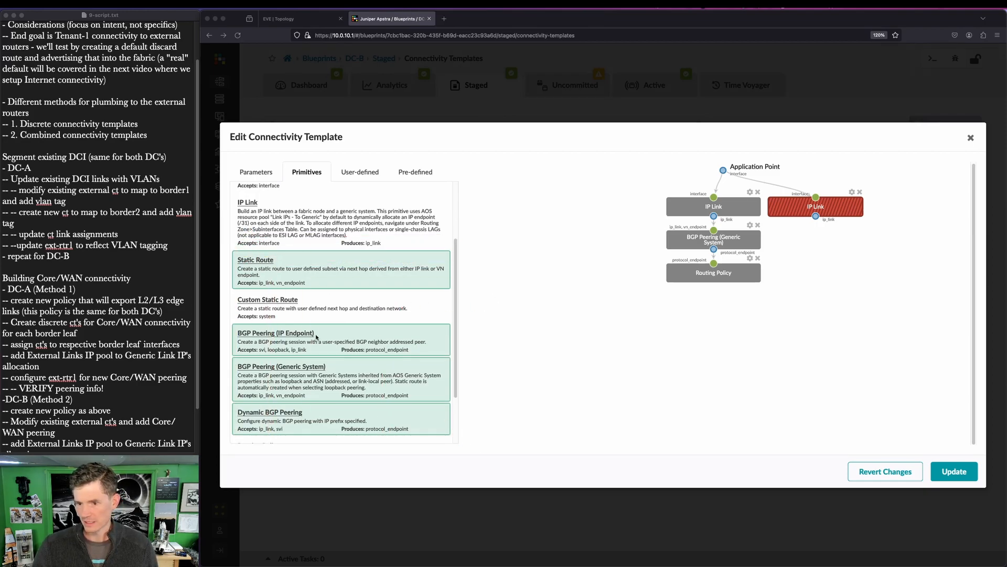
left_click(298, 371)
scroll(298, 370, "down", 3)
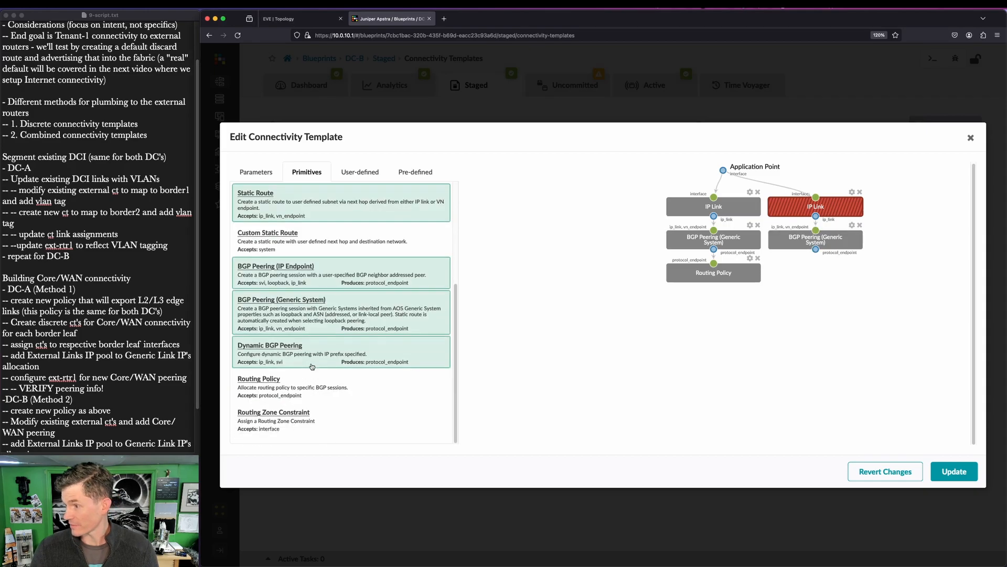
left_click(259, 379)
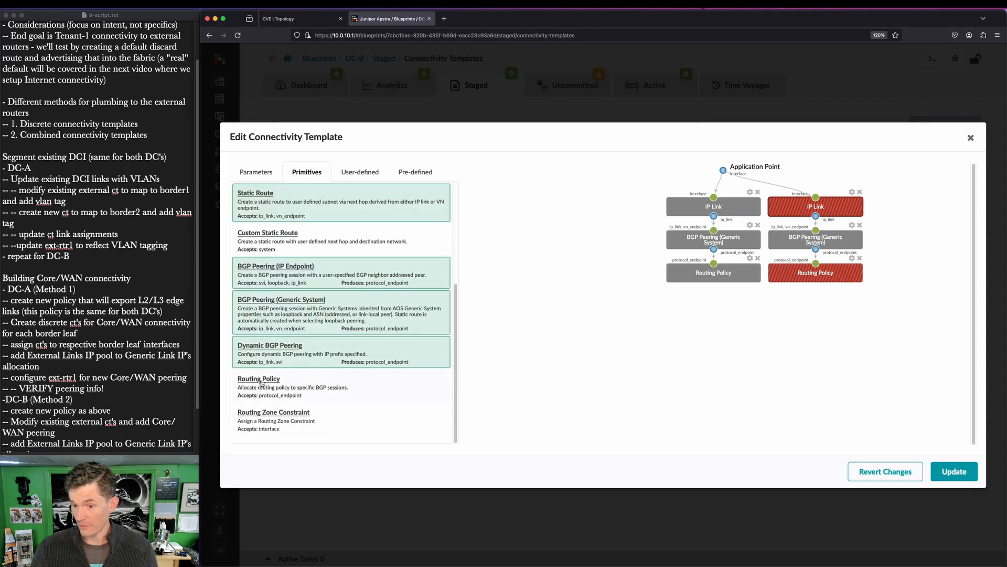
left_click_drag(763, 178, 879, 295)
key("Escape")
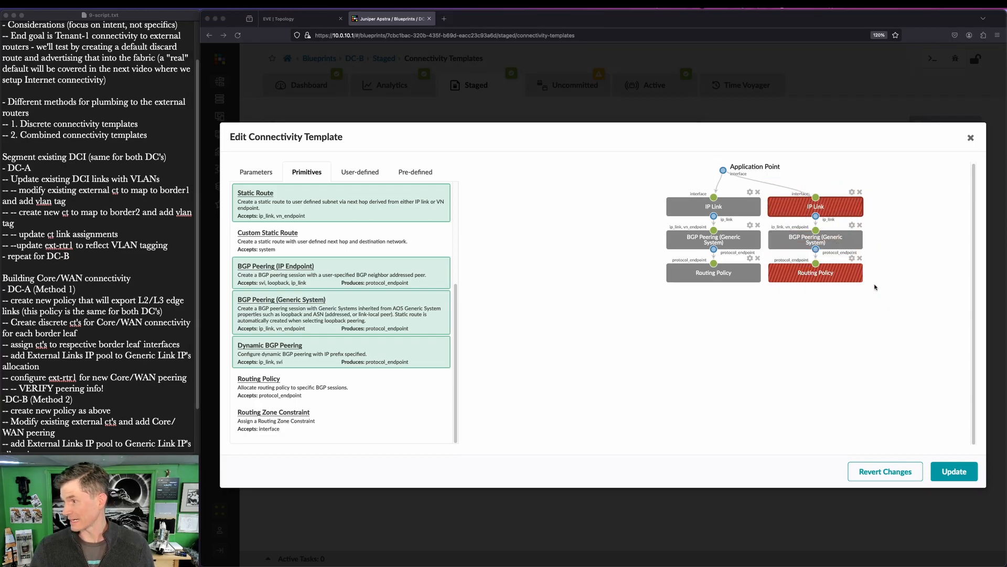
Configure the new IP Link with routing zone Tenant-1 and VLAN ID 15, and briefly mark the VLAN value
left_click(852, 192)
key("ctrl+a")
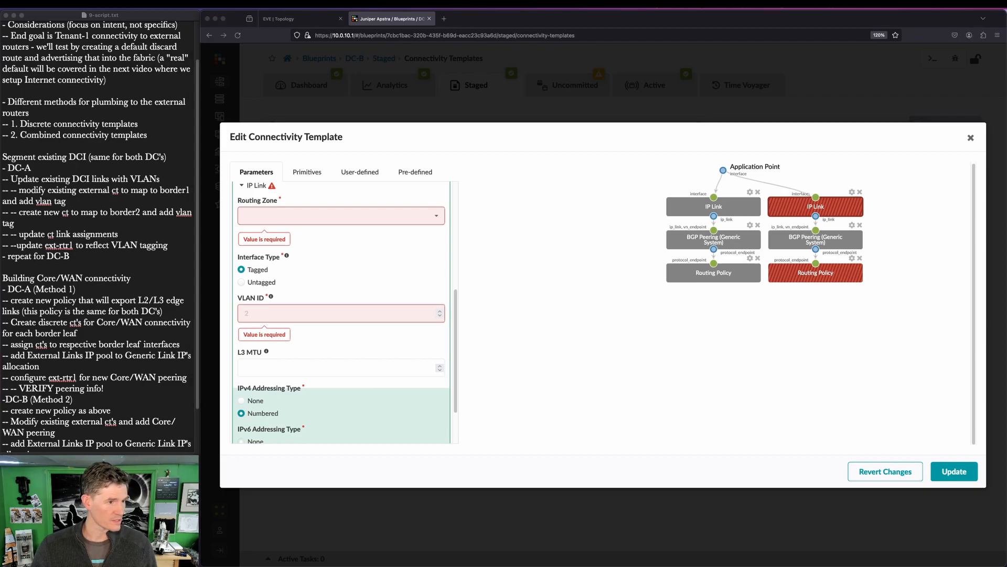
left_click(369, 215)
left_click(369, 215)
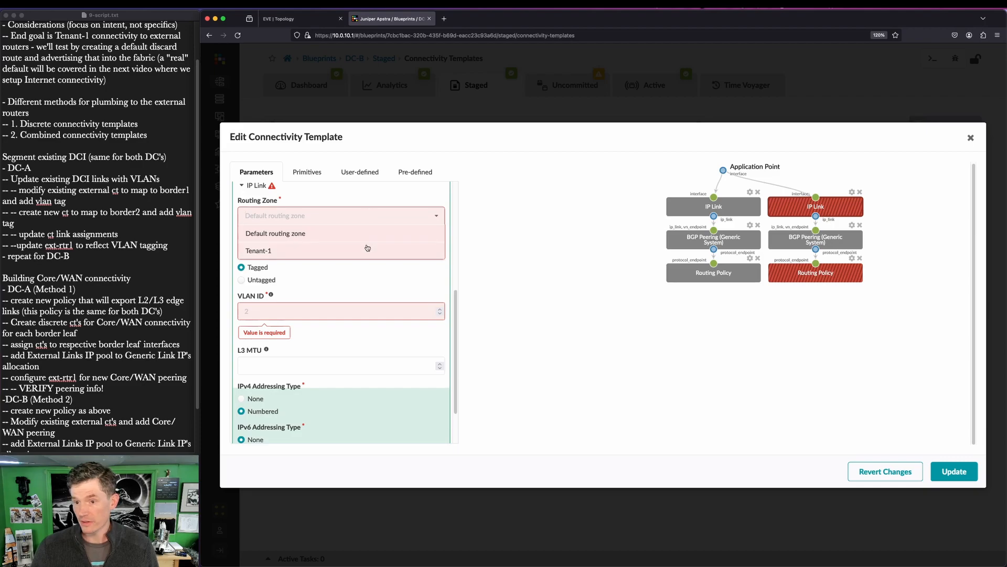
left_click(367, 248)
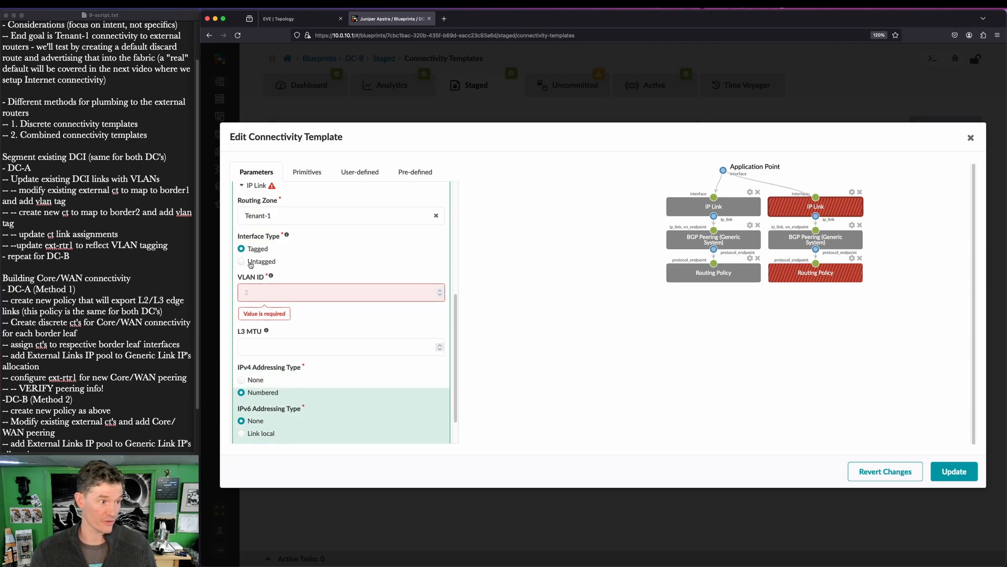
left_click(248, 292)
type("15")
left_click_drag(238, 285, 265, 306)
key("Escape")
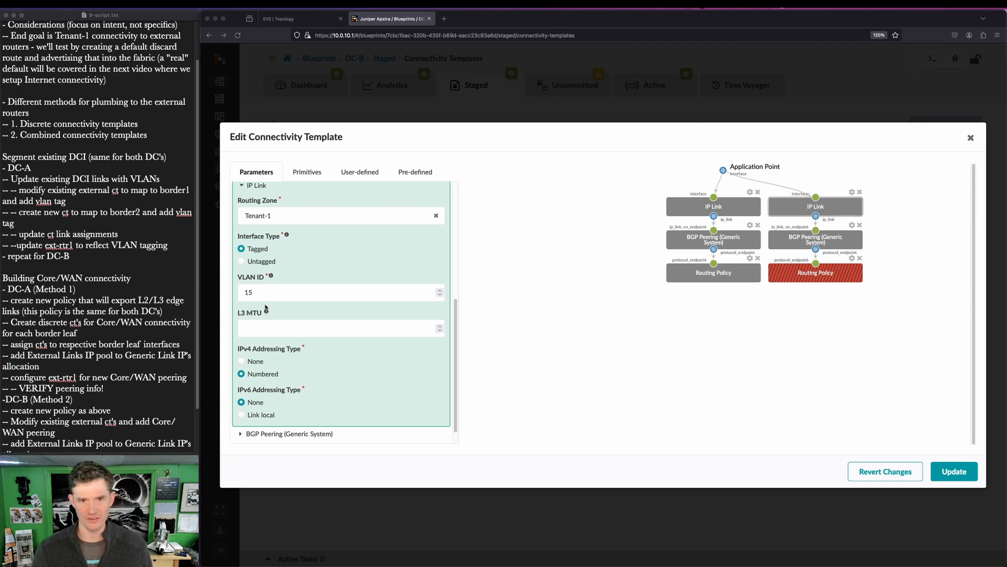
Set the new BGP peering to peer from Interface and peer to Interface/IP Endpoint
scroll(265, 308, "down", 2)
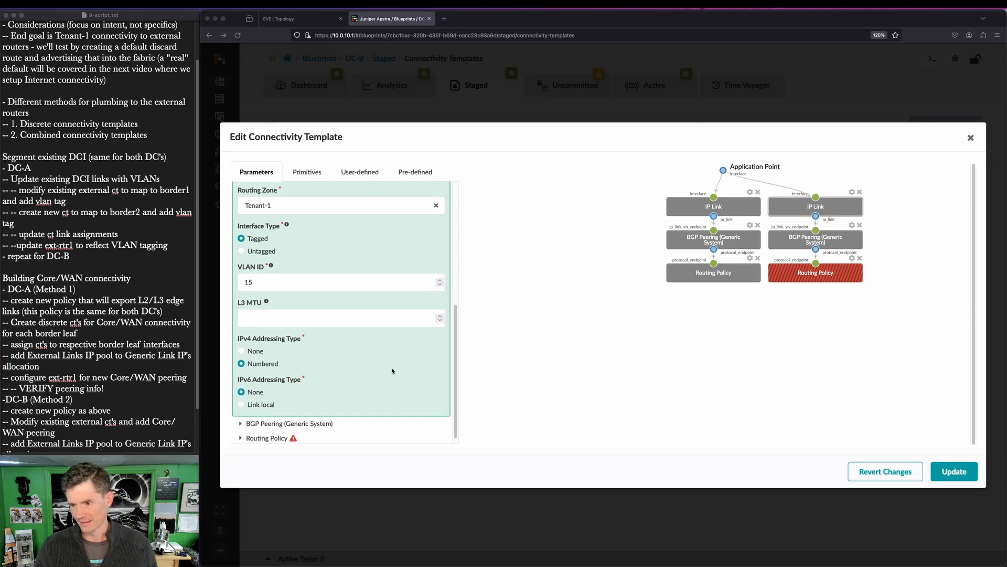
left_click(302, 418)
scroll(302, 420, "down", 5)
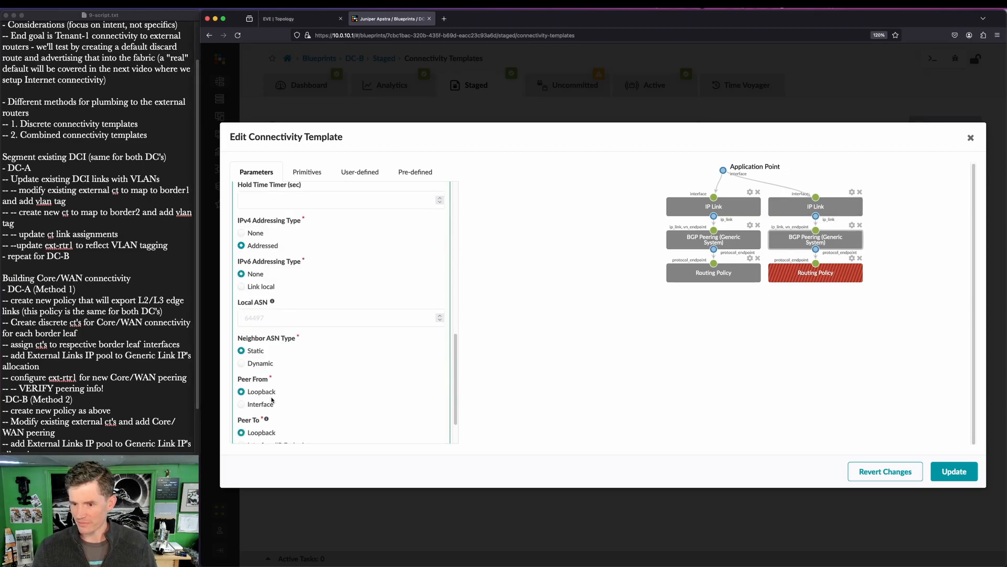
left_click(268, 399)
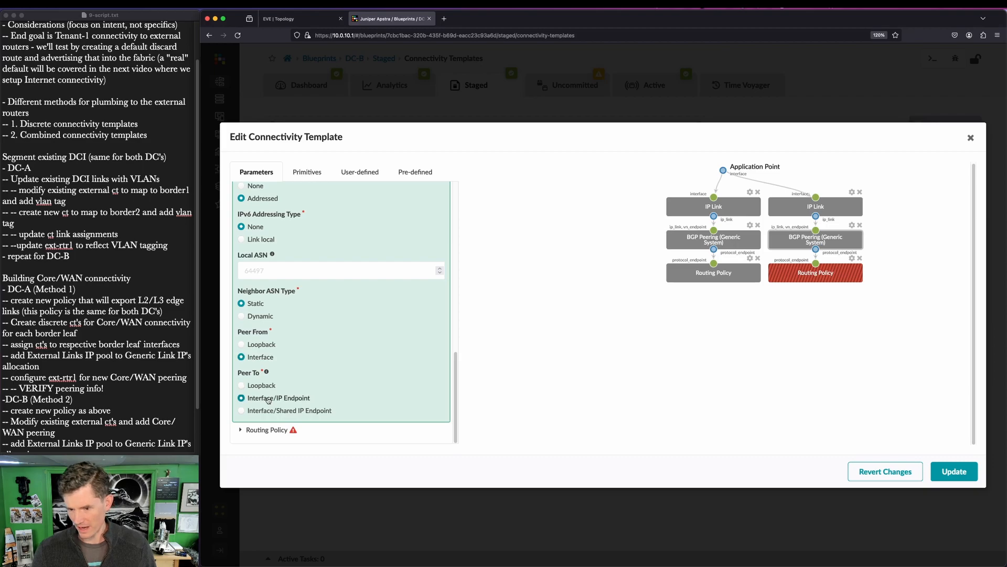
Assign core-router-policy to the new Routing Policy primitive and save the updated ext-router-ct_Border1 template
left_click(265, 431)
left_click(294, 401)
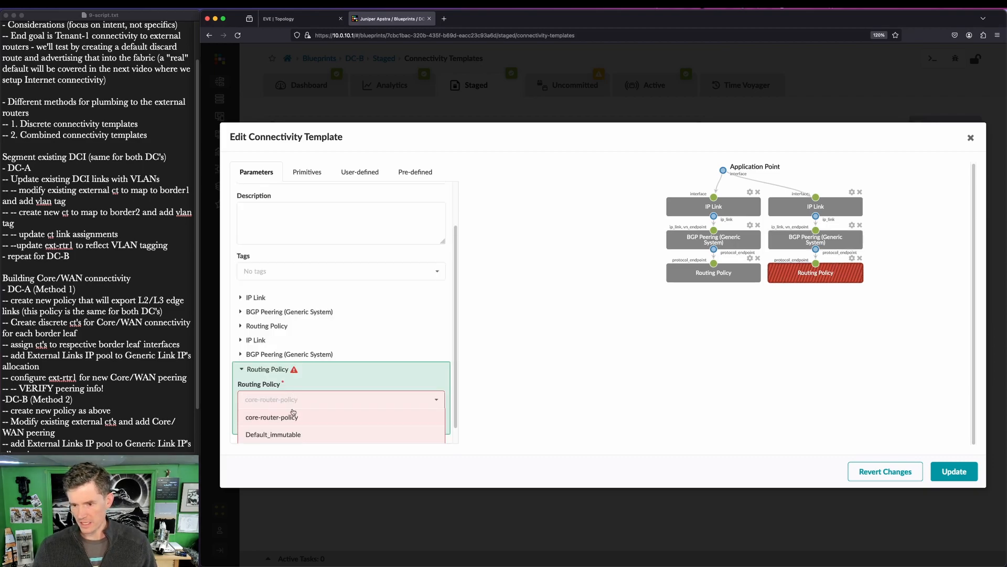
left_click(293, 418)
left_click(954, 470)
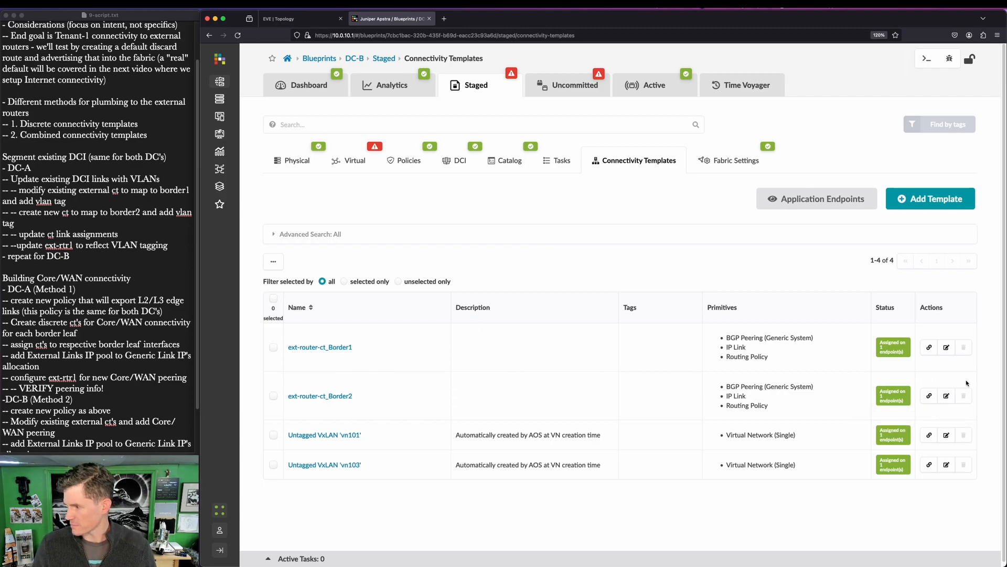
View the ext-router-ct_Border2 template without changing it and mark its row in the template list
left_click(947, 397)
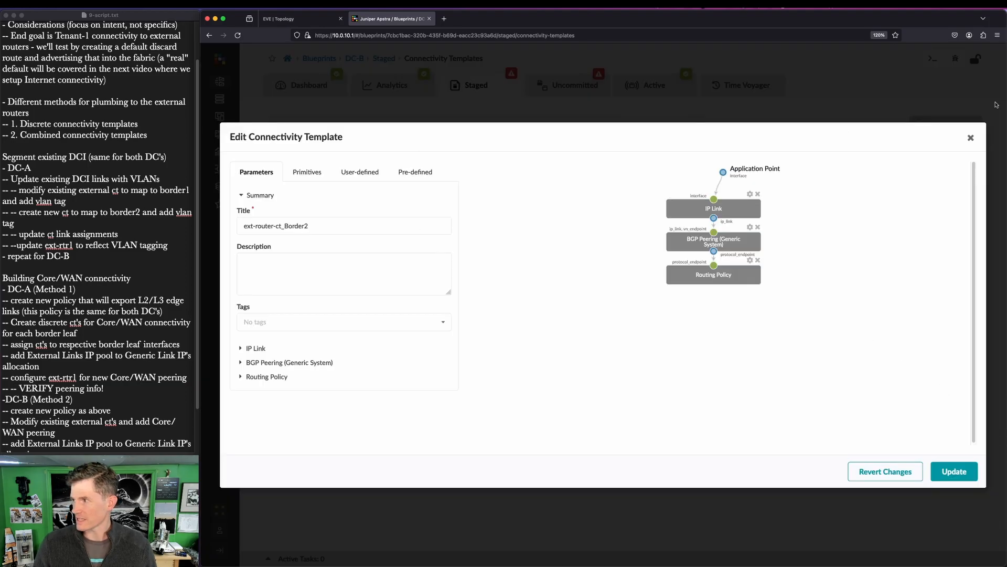
left_click(971, 137)
mouse_move(267, 373)
left_mouse_down()
mouse_move(992, 424)
mouse_move(982, 421)
left_mouse_up()
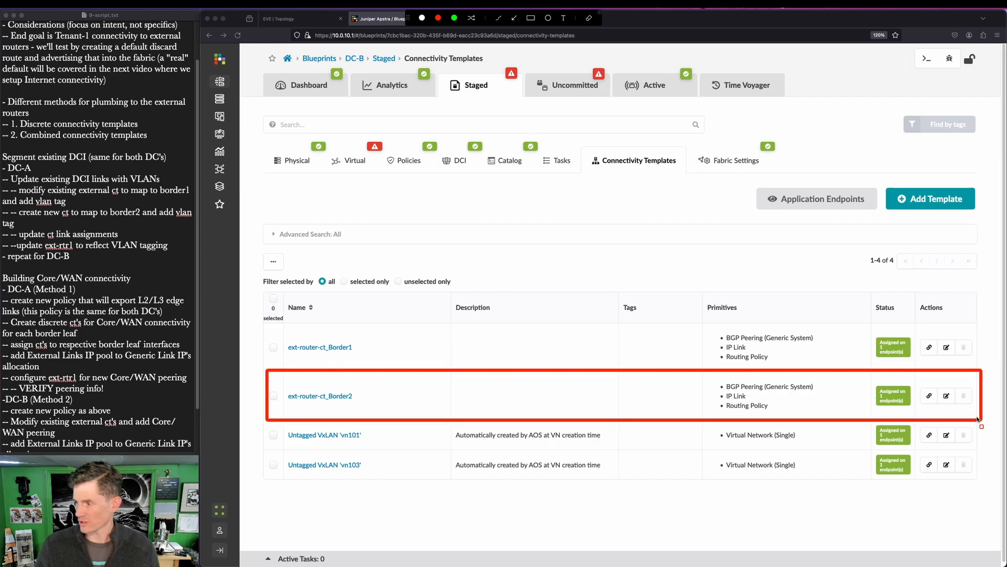
key("Escape")
Add a second IP Link, BGP Peering (Generic System) and Routing Policy chain to the ext-router-ct_Border2 template
left_click(950, 397)
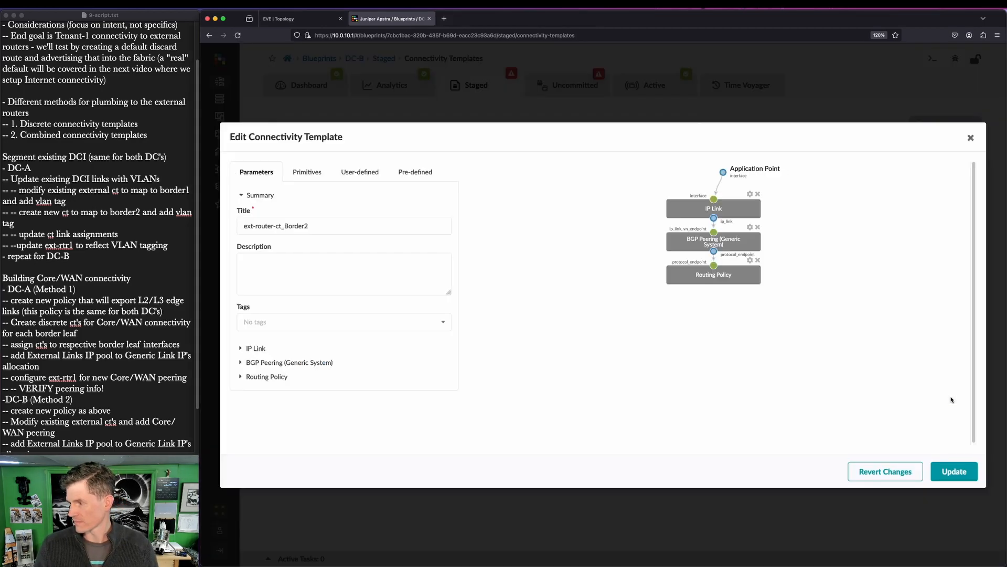
left_click(304, 172)
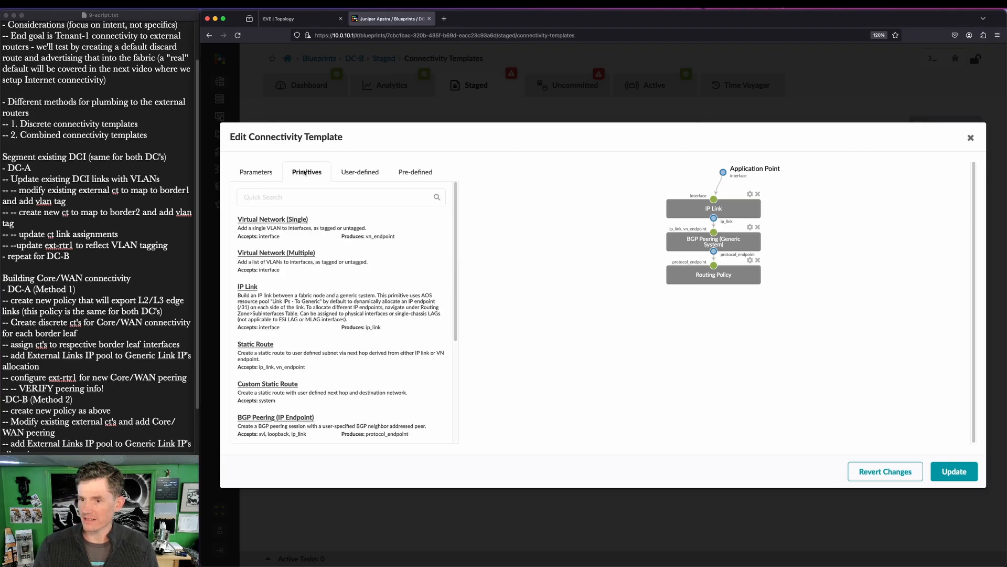
left_click_drag(261, 285, 832, 211)
scroll(356, 395, "down", 3)
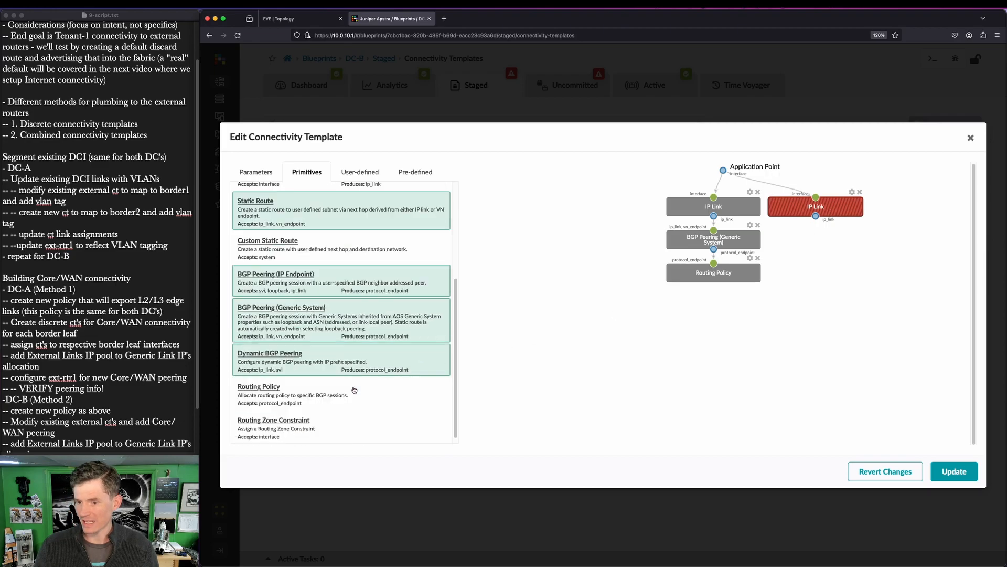
left_click(282, 315)
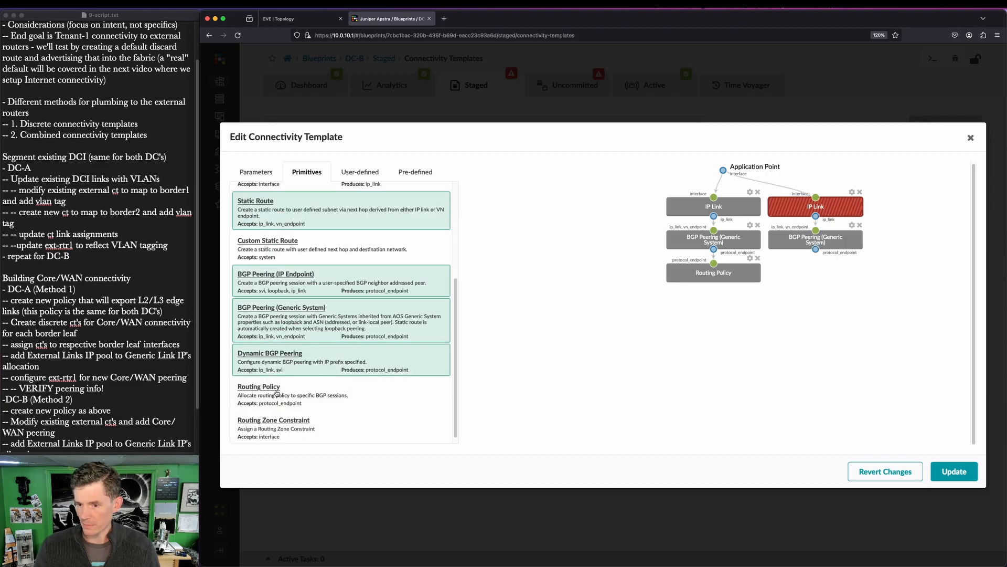
left_click(263, 386)
Configure the new IP Link in ext-router-ct_Border2 with routing zone Tenant-1 and tagged VLAN ID 16
left_click(852, 192)
scroll(341, 294, "down", 3)
left_click(314, 216)
left_click(314, 249)
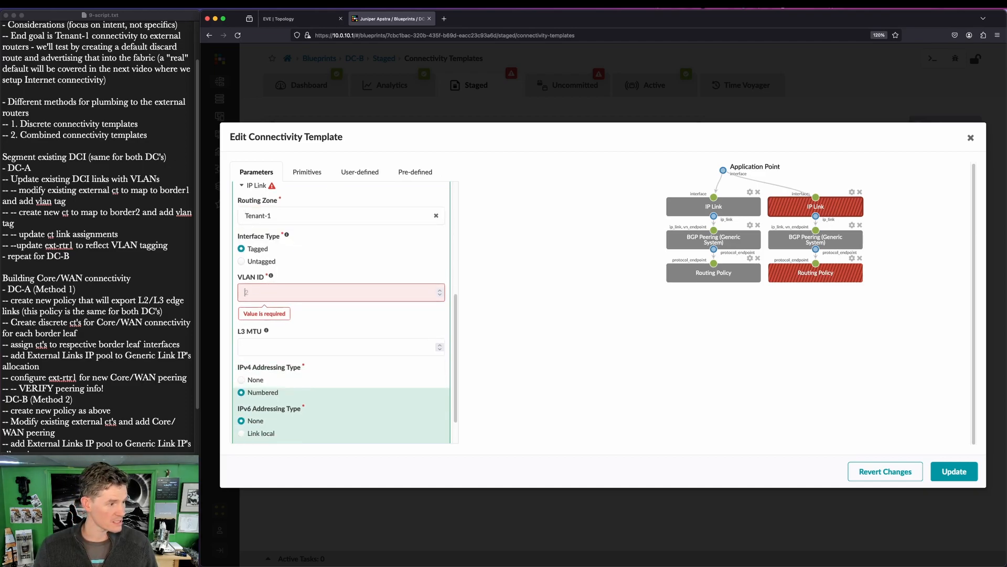
key("super+Tab")
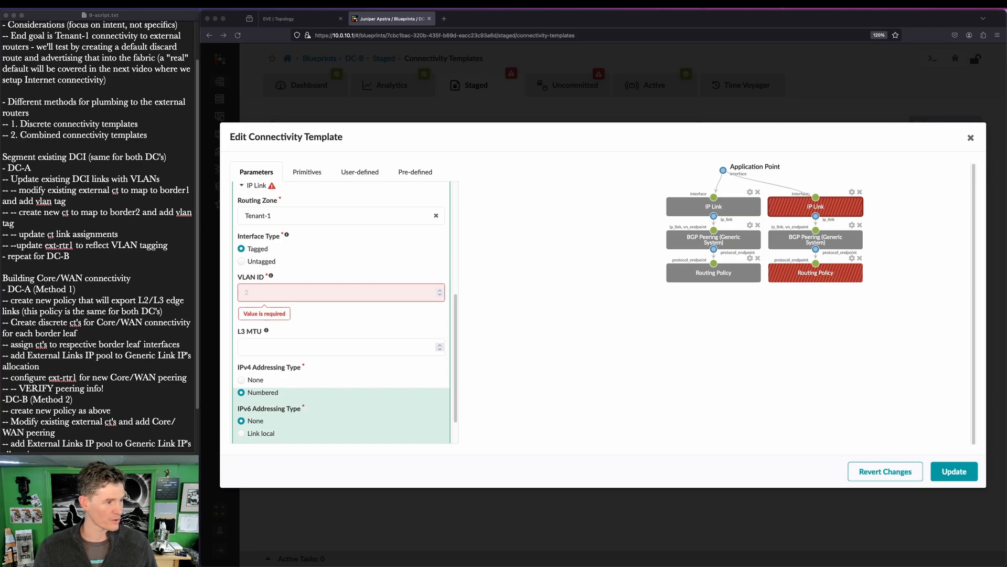
left_click(293, 292)
type("16")
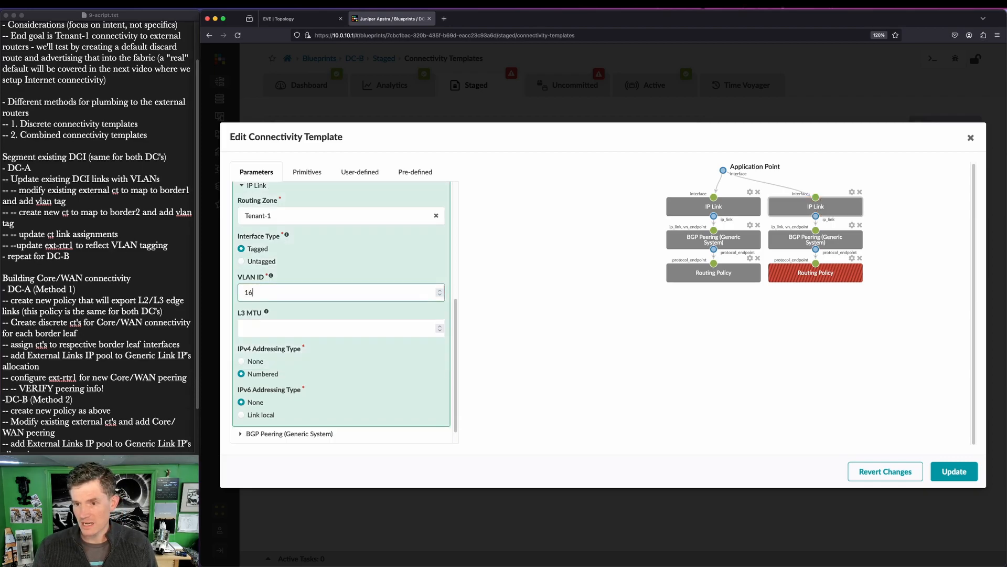
Set the new BGP peering in ext-router-ct_Border2 to peer to Interface/IP Endpoint
scroll(267, 366, "down", 1)
left_click(267, 420)
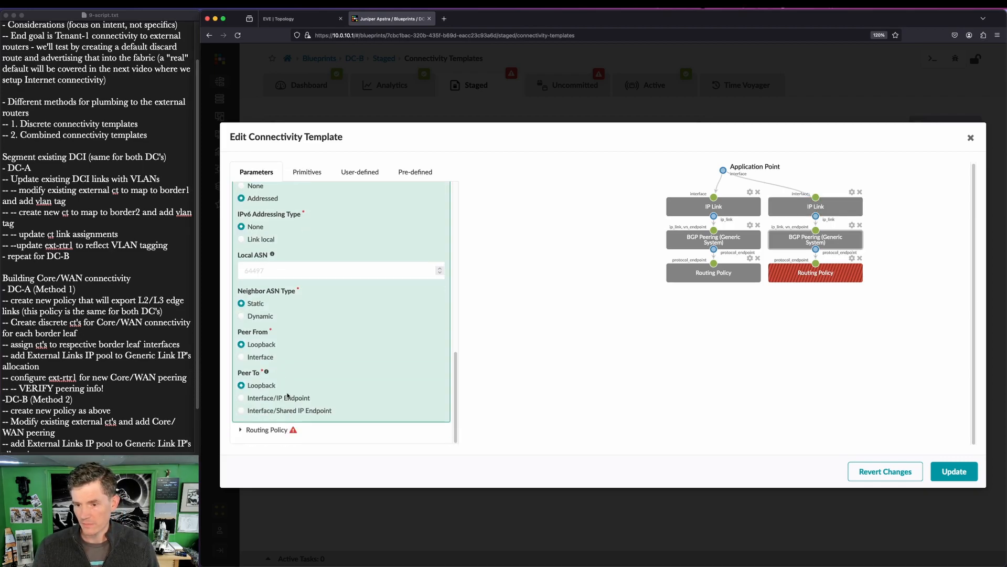
left_click(266, 400)
Assign core-router-policy to the new Routing Policy primitive and save the updated ext-router-ct_Border2 template
left_click(263, 430)
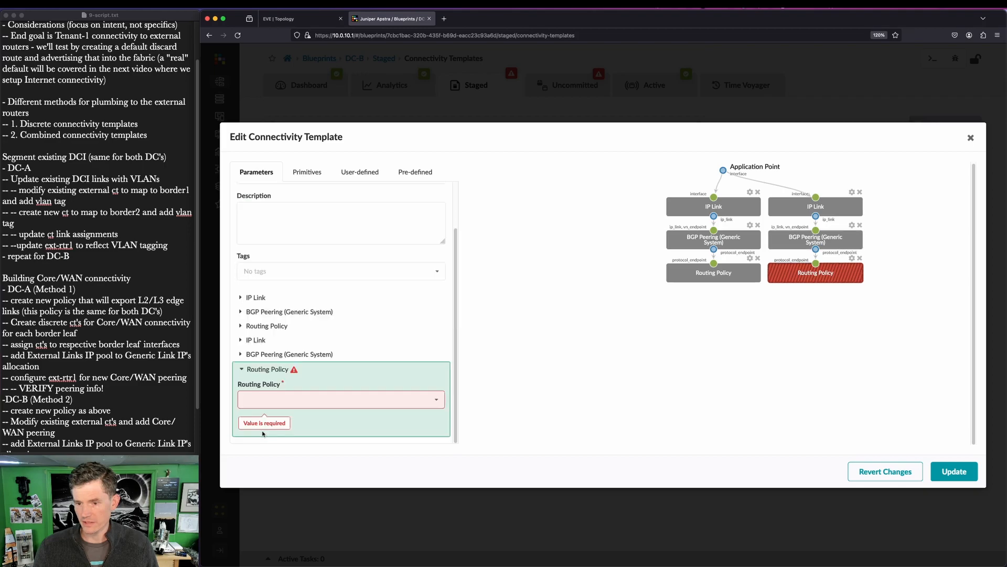
left_click(273, 397)
left_click(286, 418)
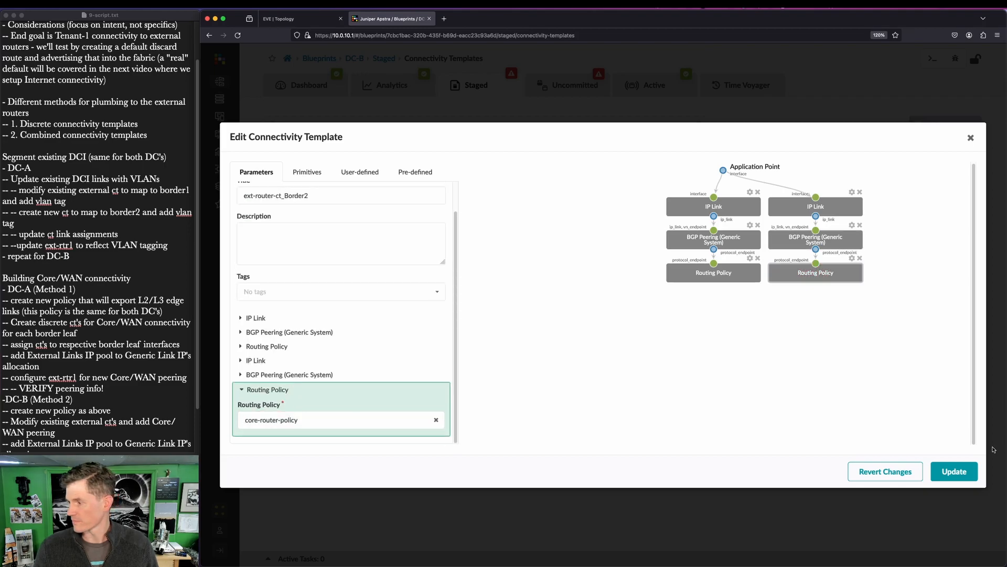
left_click(955, 471)
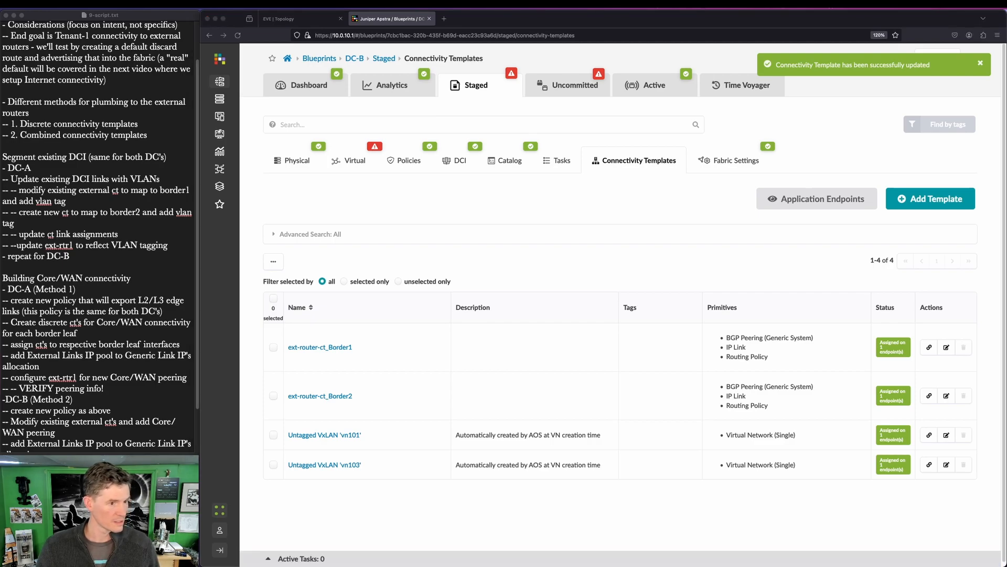
Assign the External Links IP pool to the To Generic Link IPs of routing zone Tenant-1 in DC-B
left_click(356, 162)
left_click(356, 195)
left_click(841, 296)
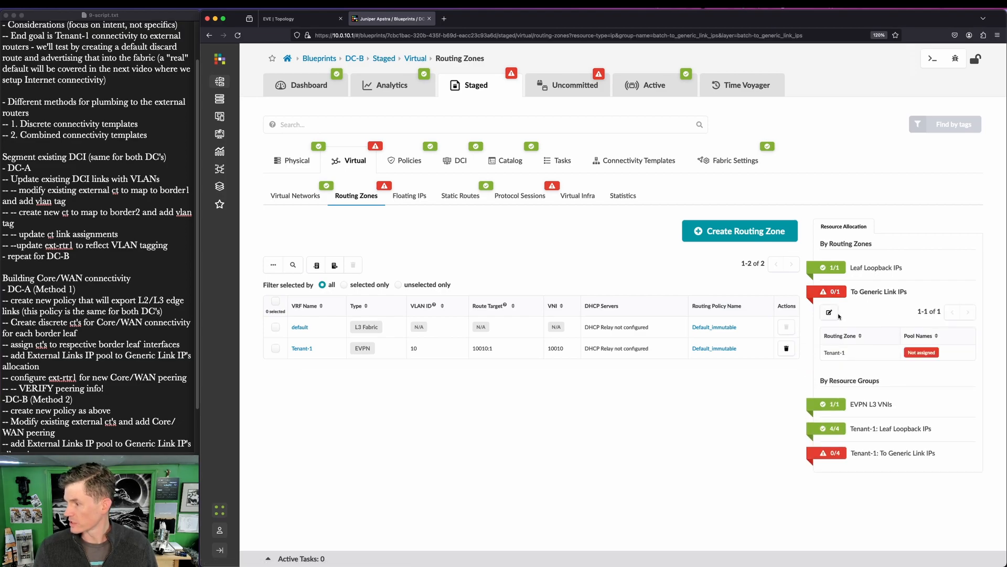
left_click(830, 313)
left_click(599, 350)
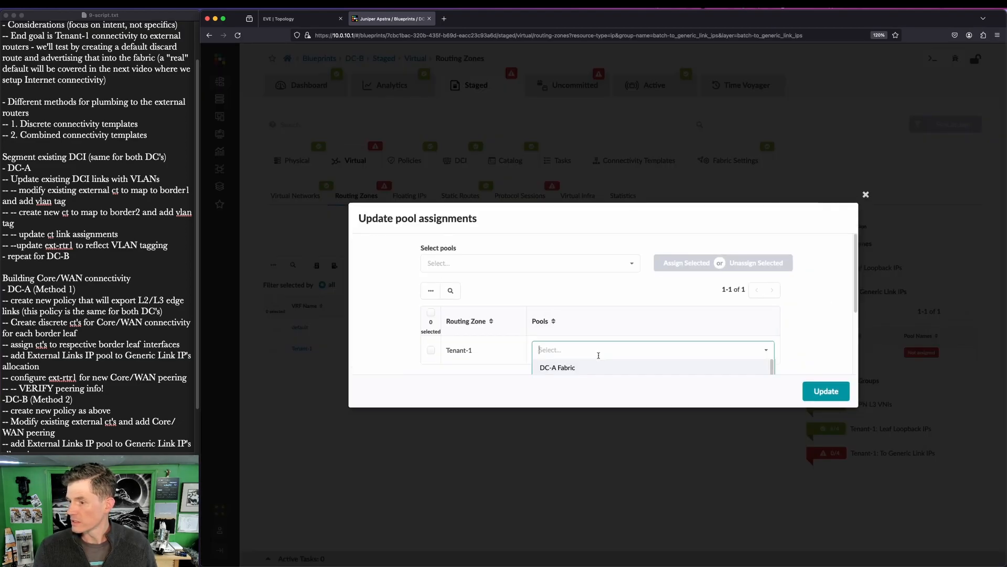
left_click(577, 347)
left_click(818, 391)
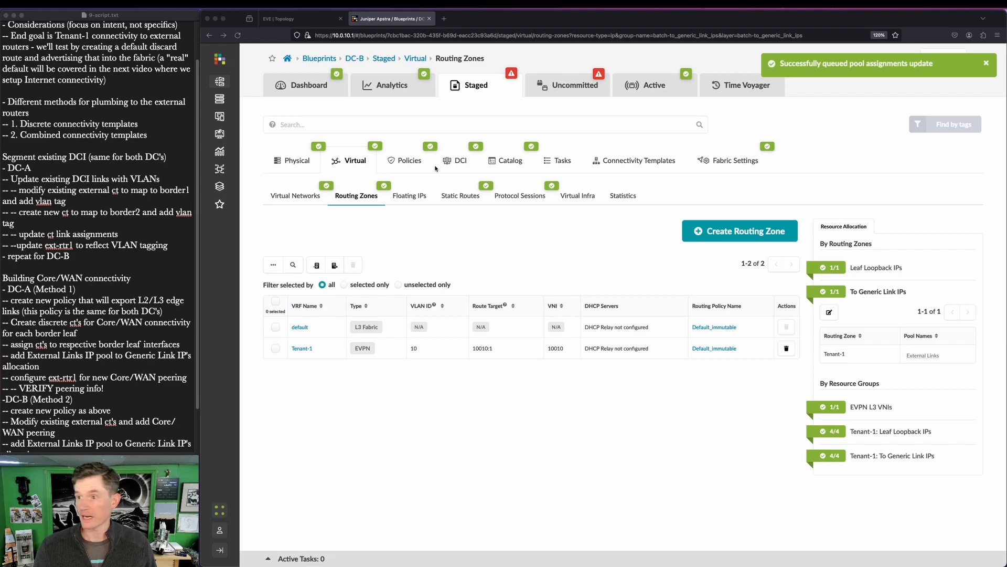
Commit the uncommitted DC-B blueprint changes from Staged to Active
left_click(574, 86)
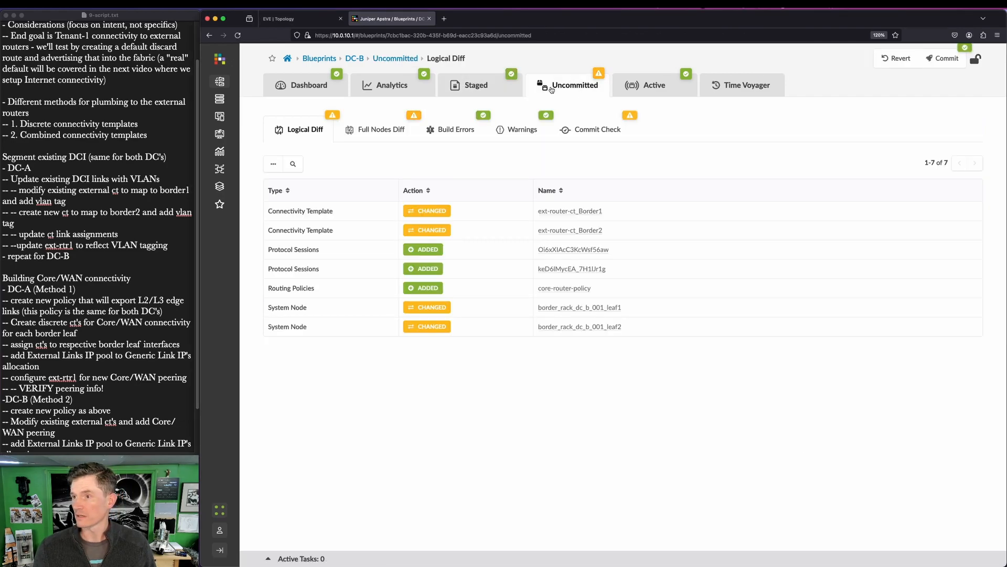
left_click(947, 58)
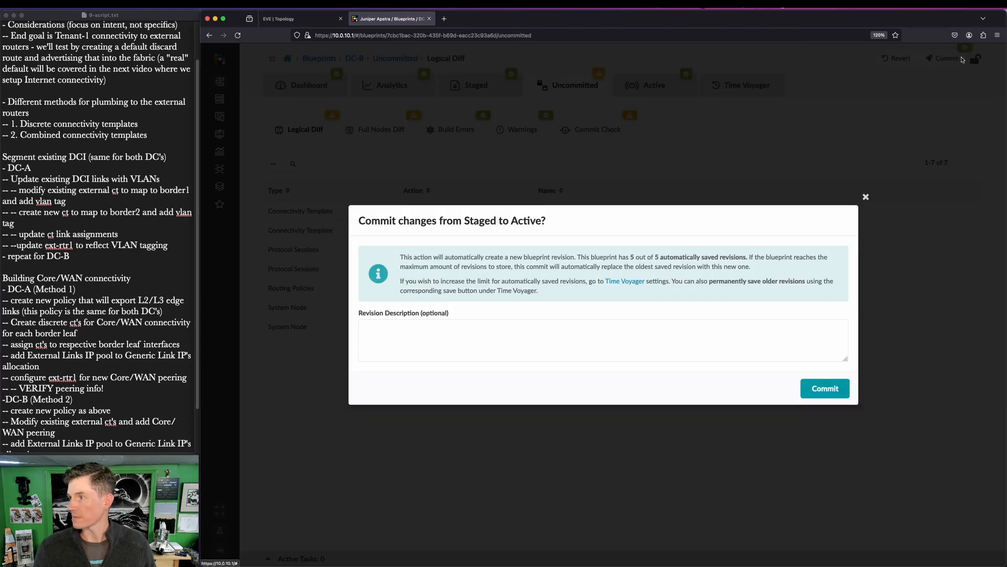
left_click(842, 388)
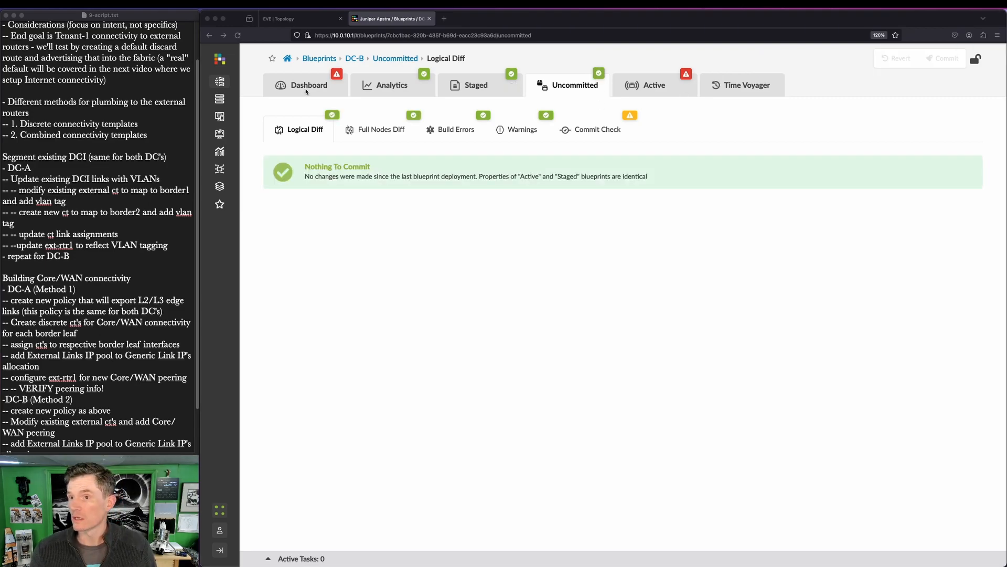
Examine the staged DC-B protocol sessions for the peer addresses and ASNs between the border leaves and ext-rtr2
left_click(485, 88)
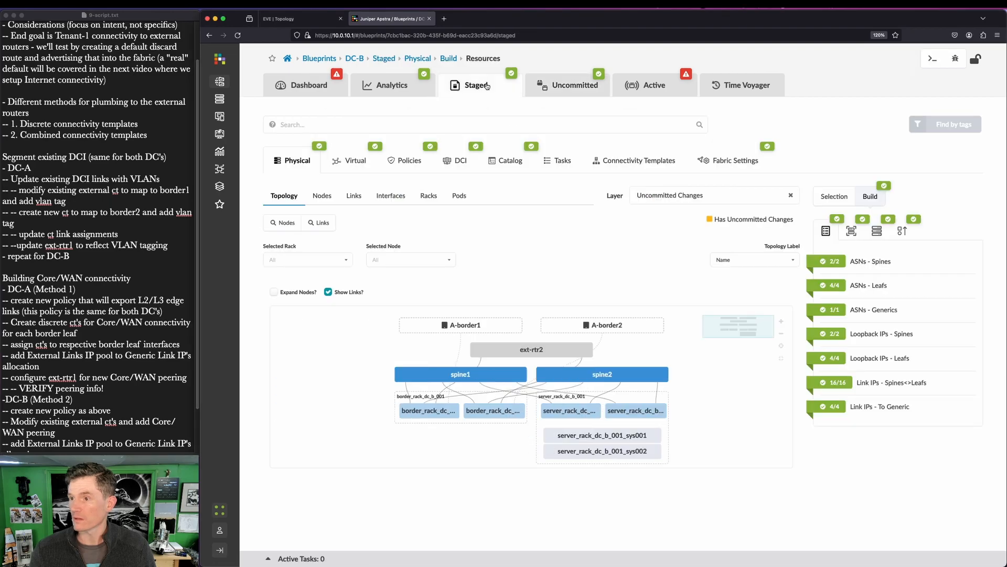
left_click(343, 161)
left_click(545, 198)
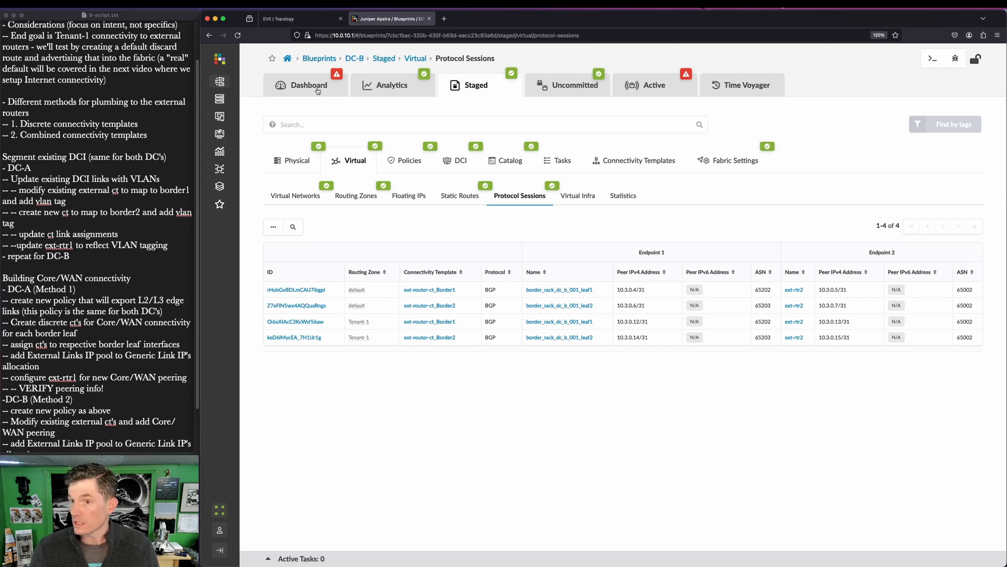
Switch to the EVE topology, open the ext-rtr2 console and enter configuration mode
left_click(310, 19)
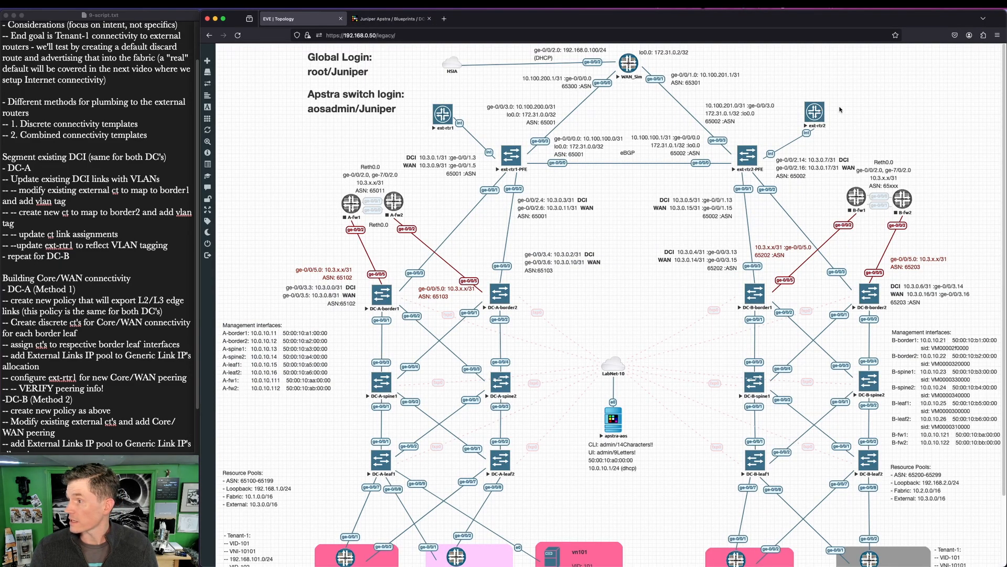
left_click(810, 117)
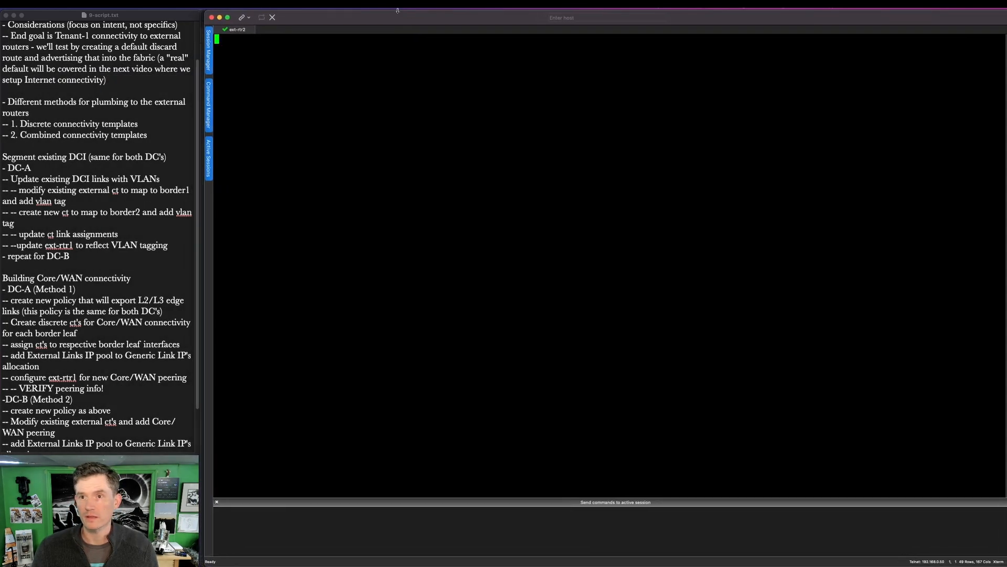
key("Return")
type("j")
key("BackSpace")
type("configure")
key("Return")
Configure interface ge-0/0/1.15 on ext-rtr2 with vlan-id 15 and family inet address 10.3.0.13/31
type("set interfaces ge-0/0/")
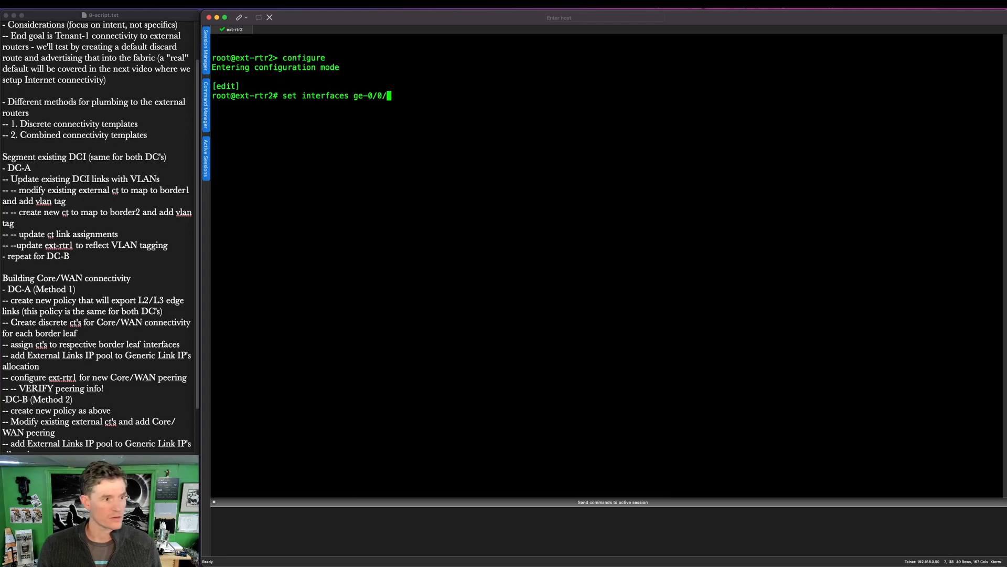
type("1.15 v")
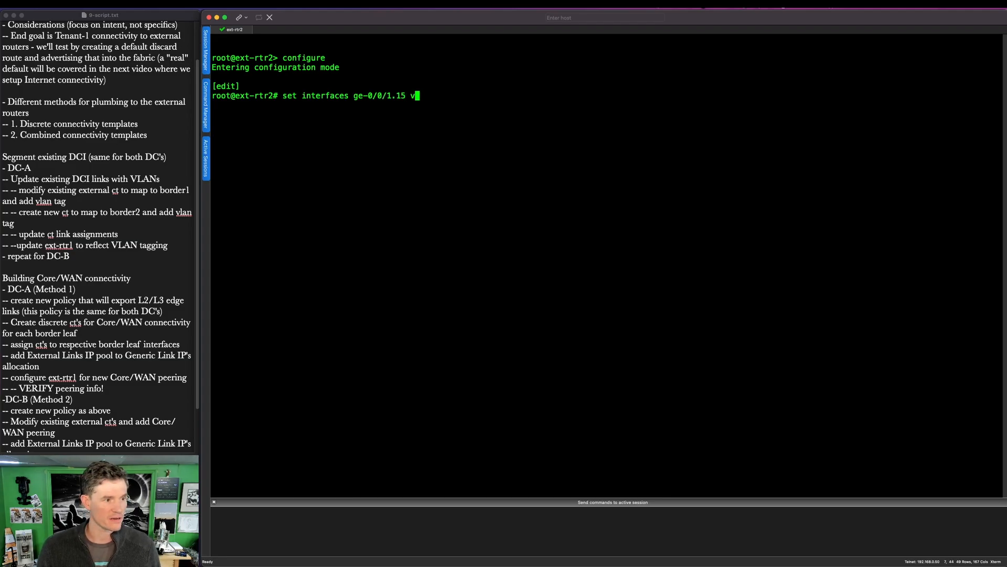
type("al")
key("BackSpace")
type("lan-")
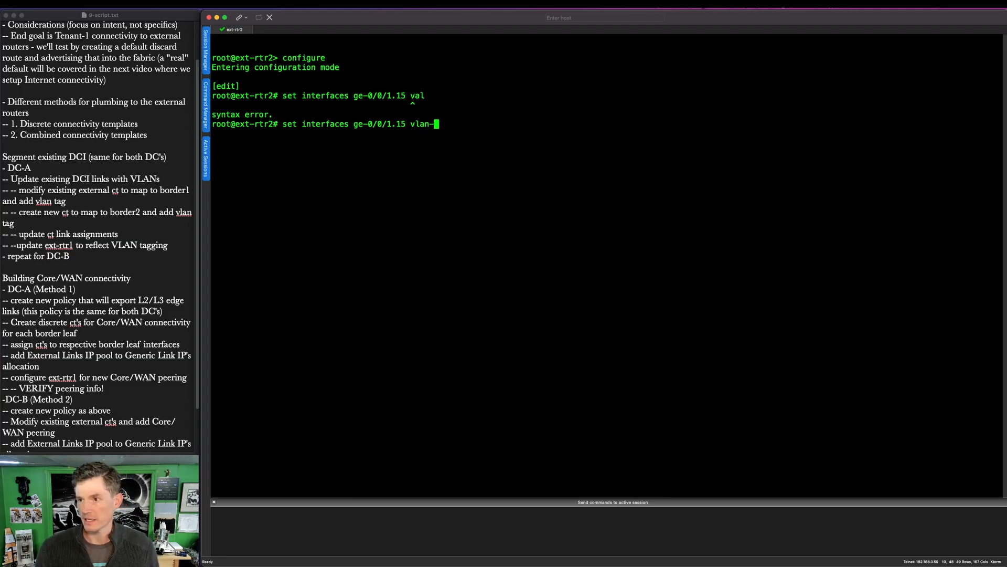
type("id 15 family i")
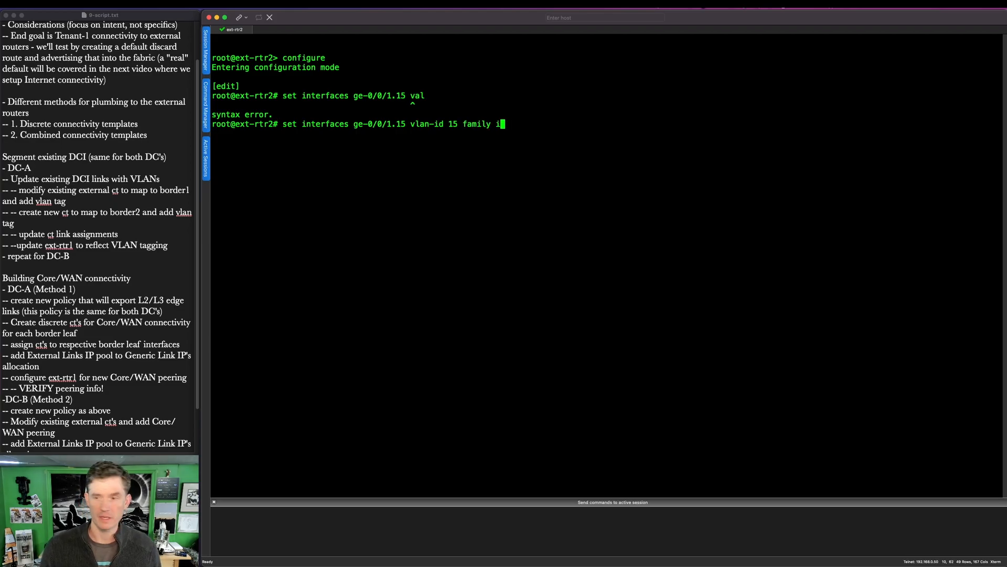
type("net address 10.")
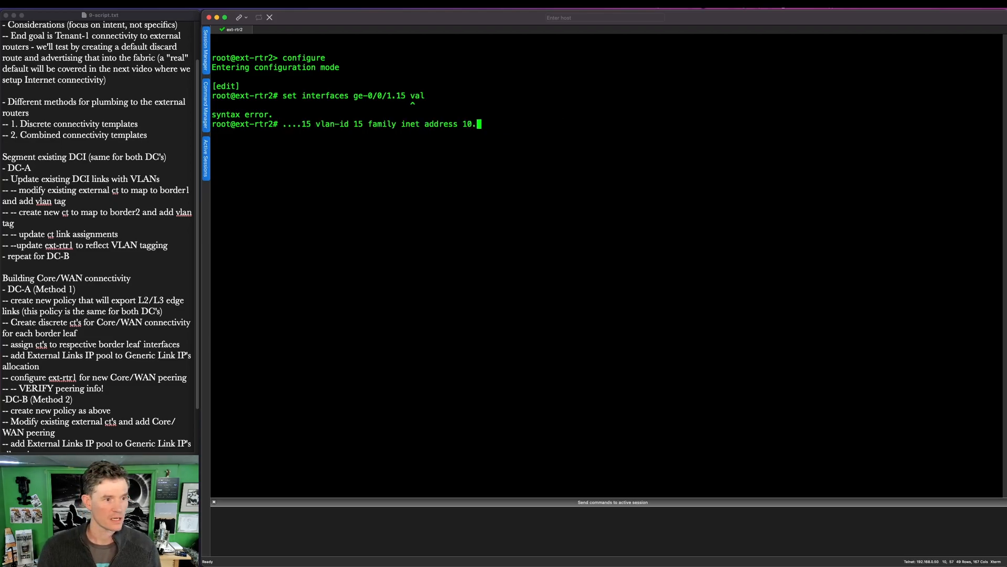
type("3.0.13/31")
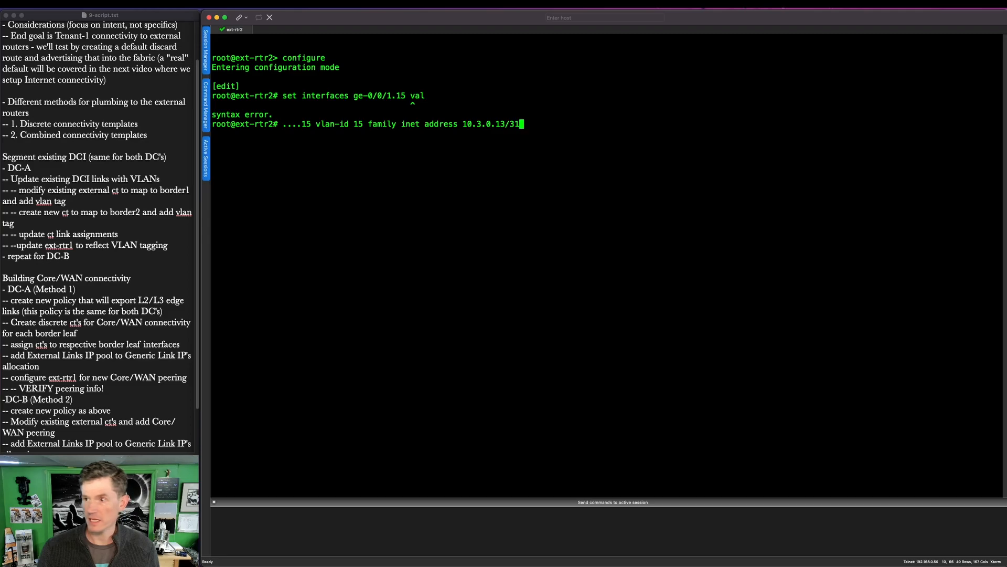
key("Return")
Configure interface ge-0/0/2.16 on ext-rtr2 with vlan-id 16 and family inet address 10.3.0.15/31
type("set interfaces ge-0/0/2.16 vlan-id 156")
key("BackSpace")
key("BackSpace")
key("BackSpace")
type("6 family ")
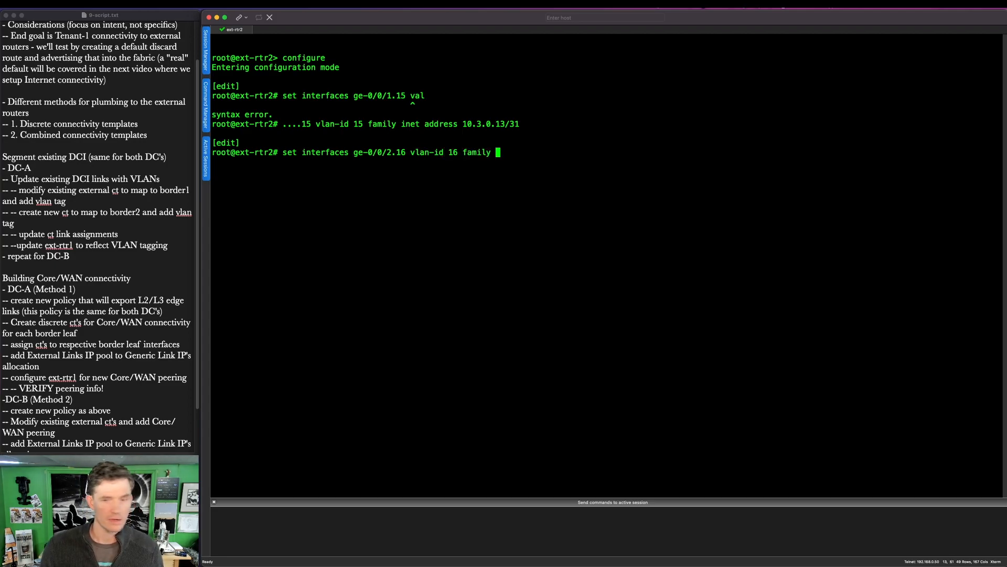
type("inet address ")
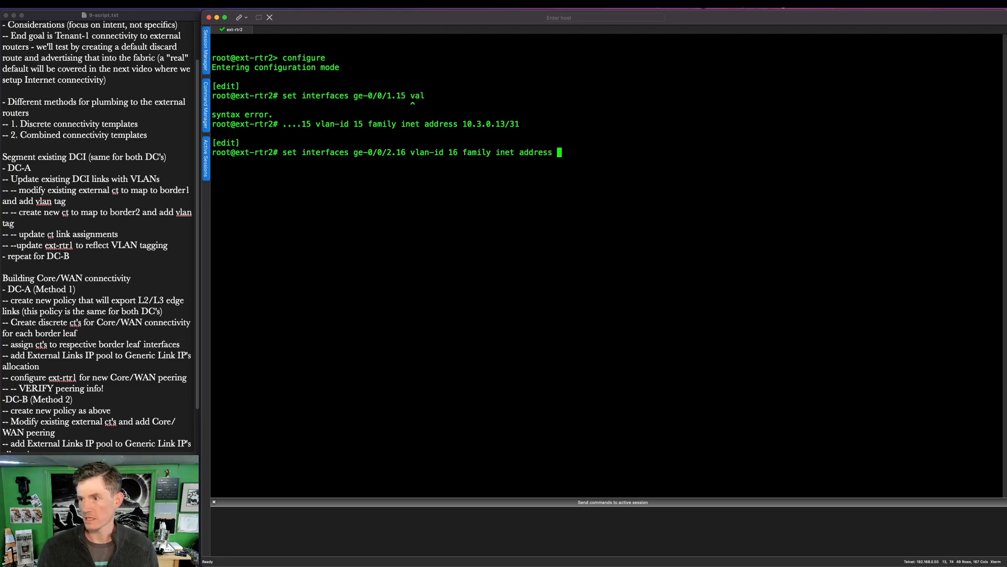
type("10.3.156")
key("BackSpace")
key("BackSpace")
key("BackSpace")
type("0.15/31")
key("Return")
Add a static default route 0/0 with the discard action under routing-options on ext-rtr2
type("set routing-options static route 0/0 discard")
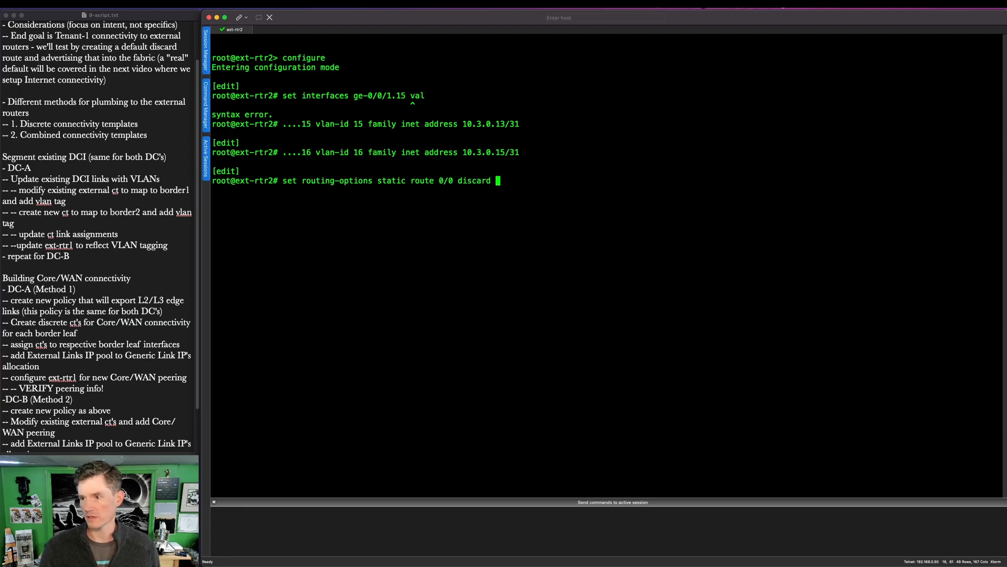
key("Return")
type("set pol")
key("Tab")
type("pol")
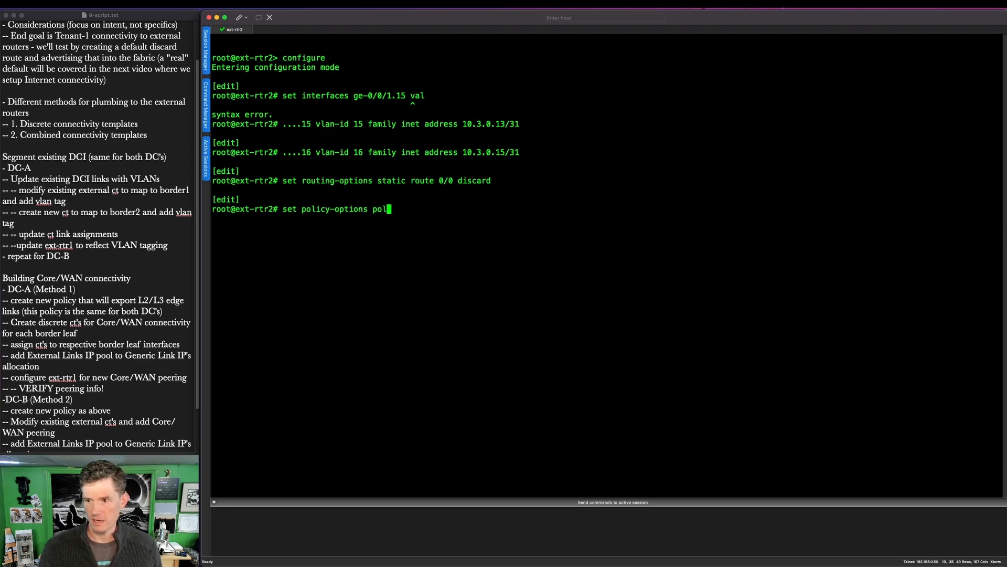
key("Tab")
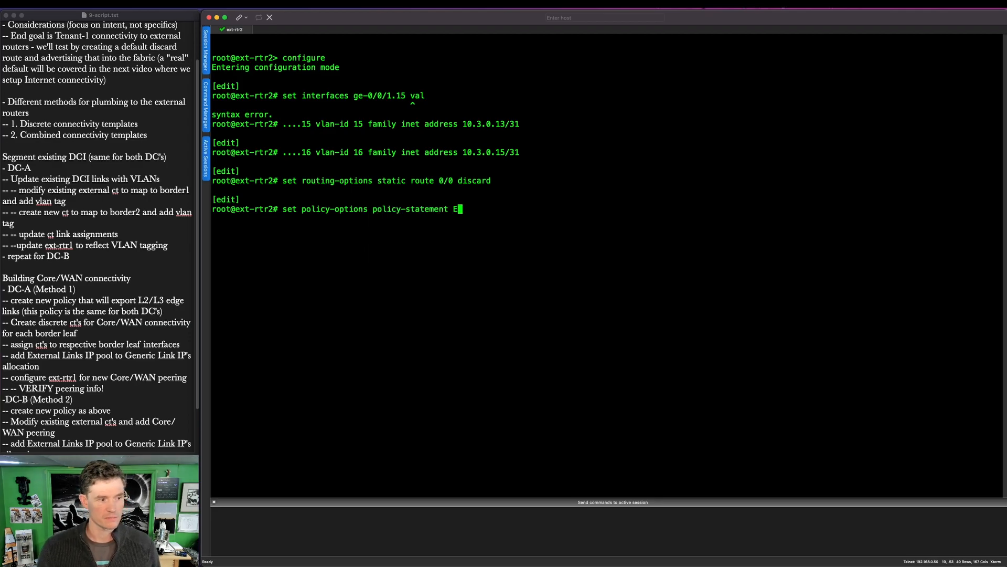
key("BackSpace")
key("BackSpace")
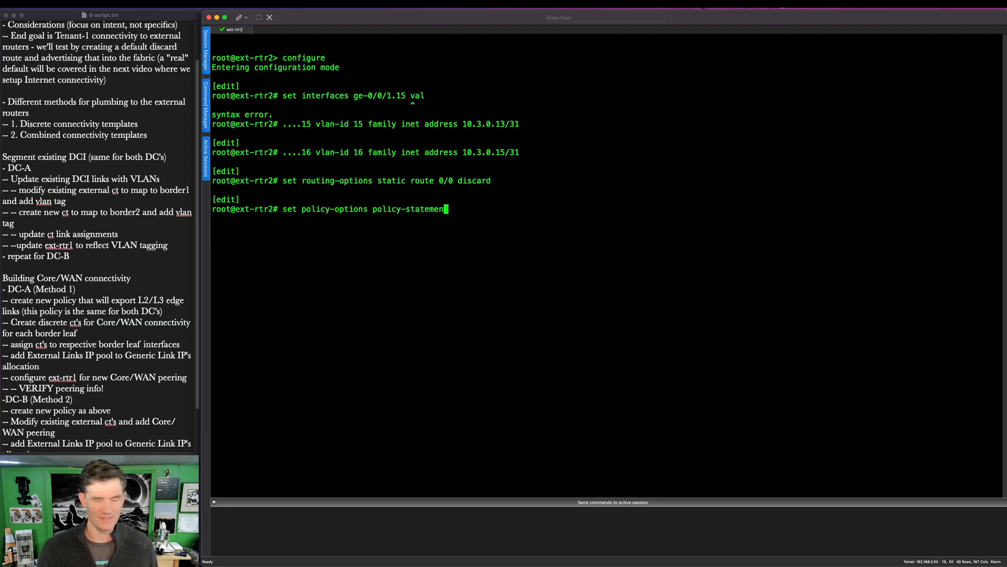
key("ctrl+w")
key("ctrl+w")
key("ctrl+w")
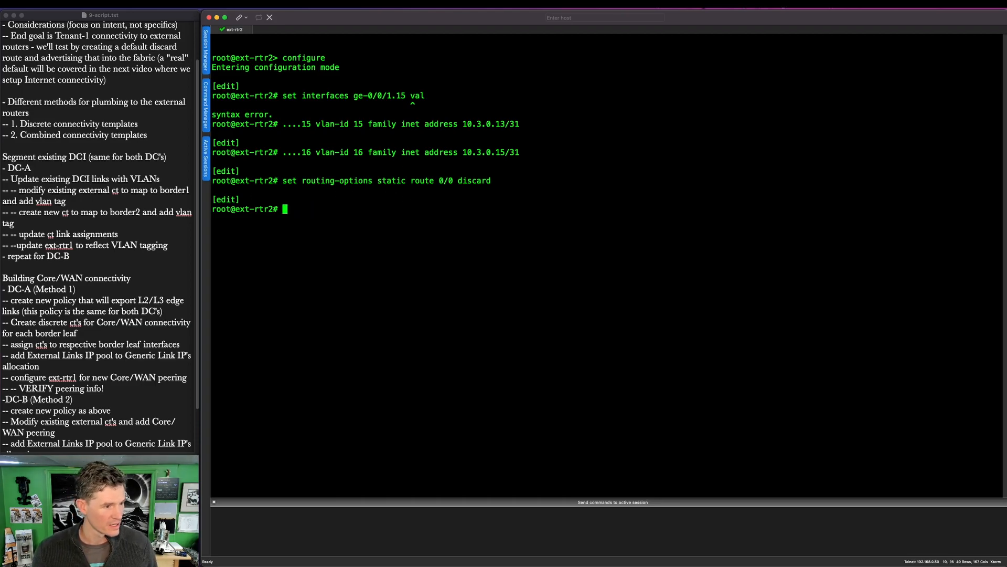
key("super+Tab")
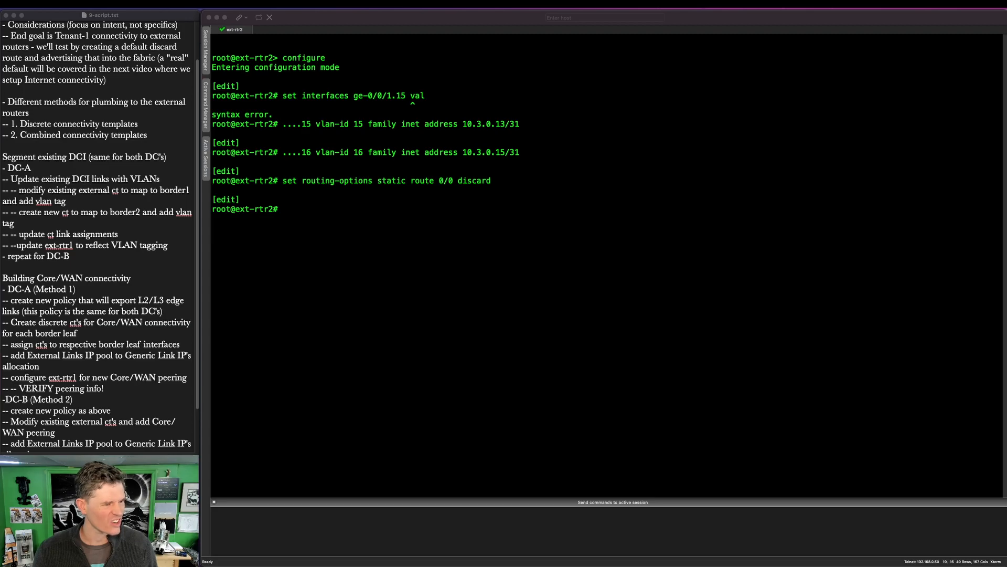
On ext-rtr2, add policy-statement EXPORT_DEFAULT with term default matching from protocol static
key("super+Tab")
type("et pol")
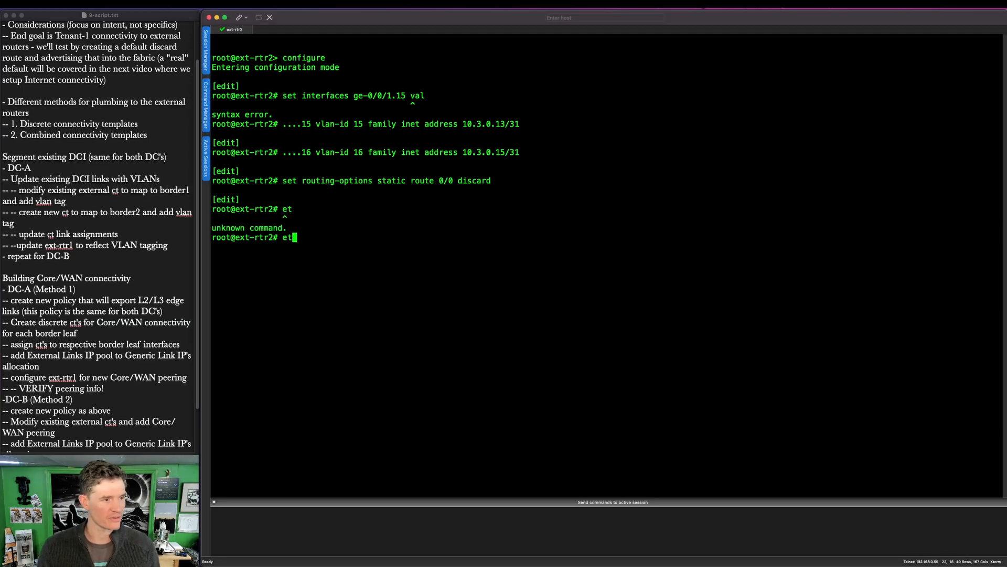
key("BackSpace")
key("BackSpace")
key("BackSpace")
key("BackSpace")
key("BackSpace")
type("set")
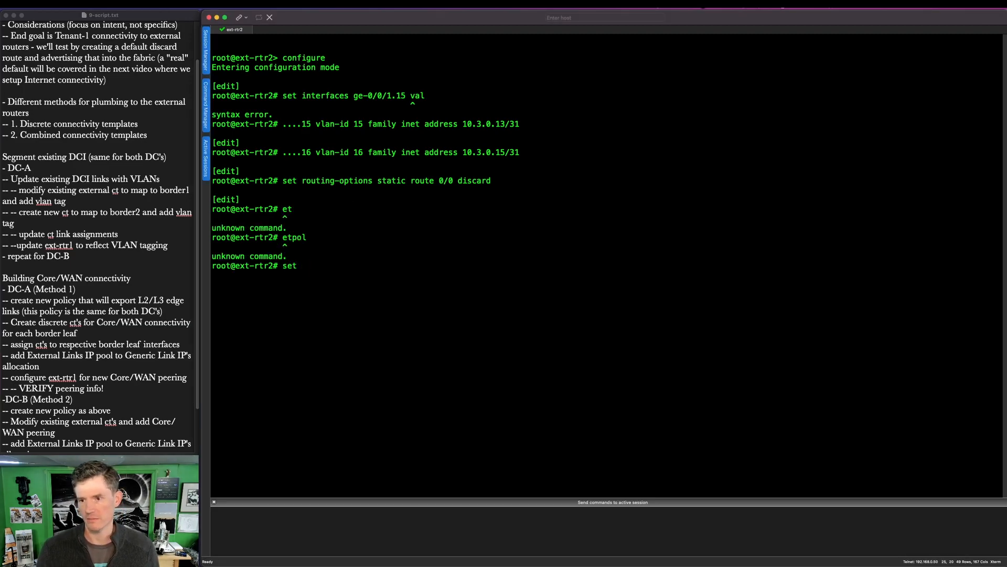
type(" policy-options policy-statement ")
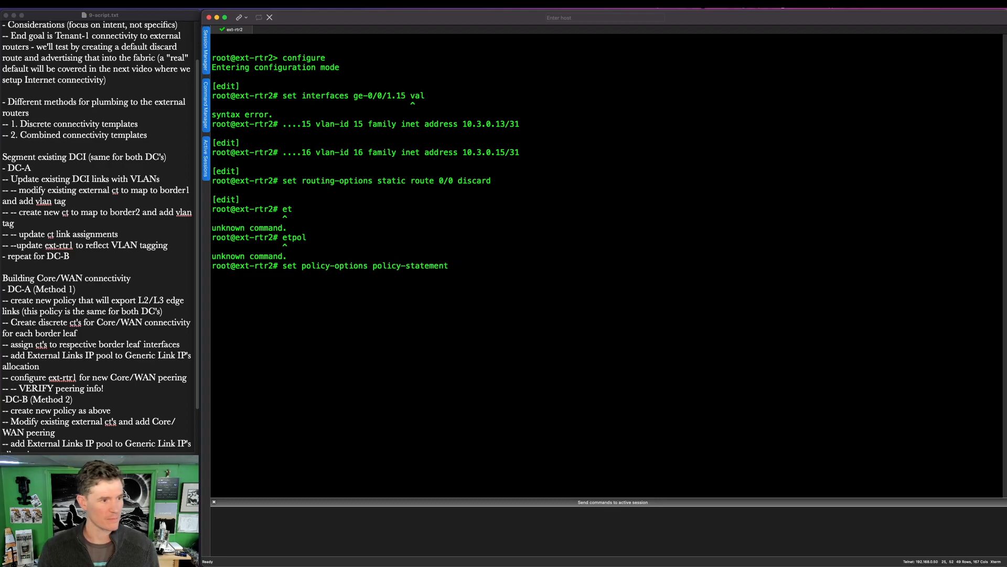
type("E")
key("Caps_Lock")
type("XPOR")
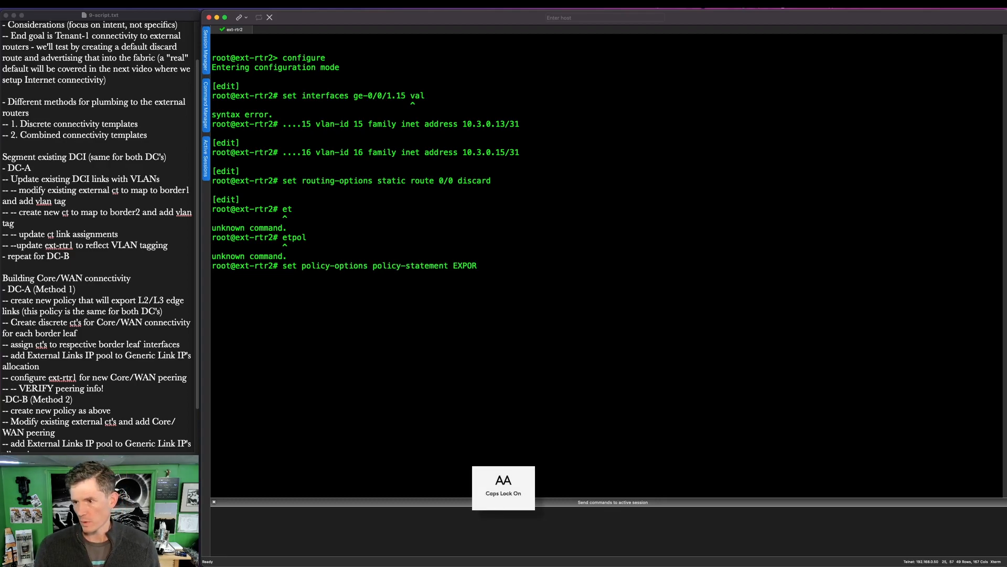
type("T_DEFAULT")
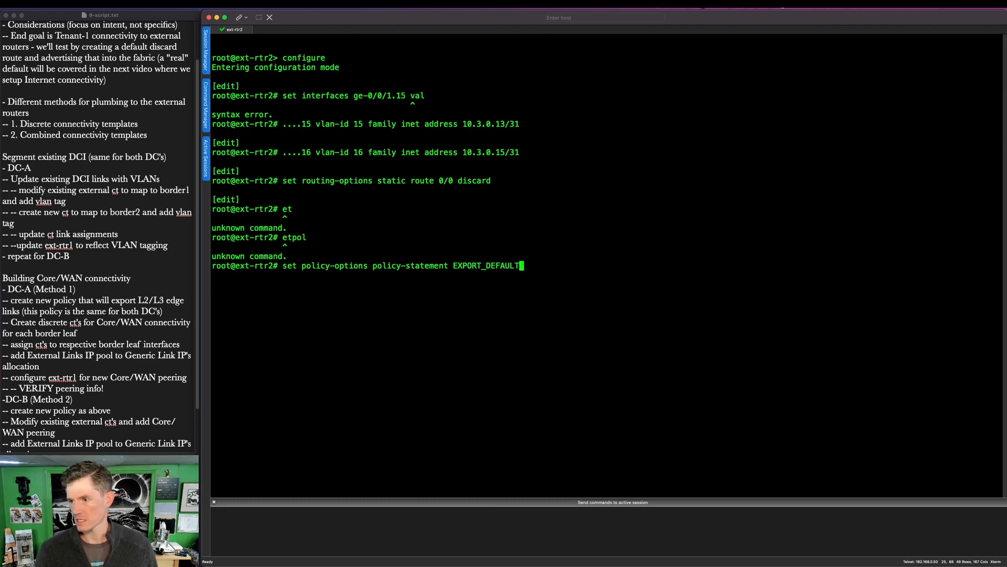
key("Caps_Lock")
type("term d")
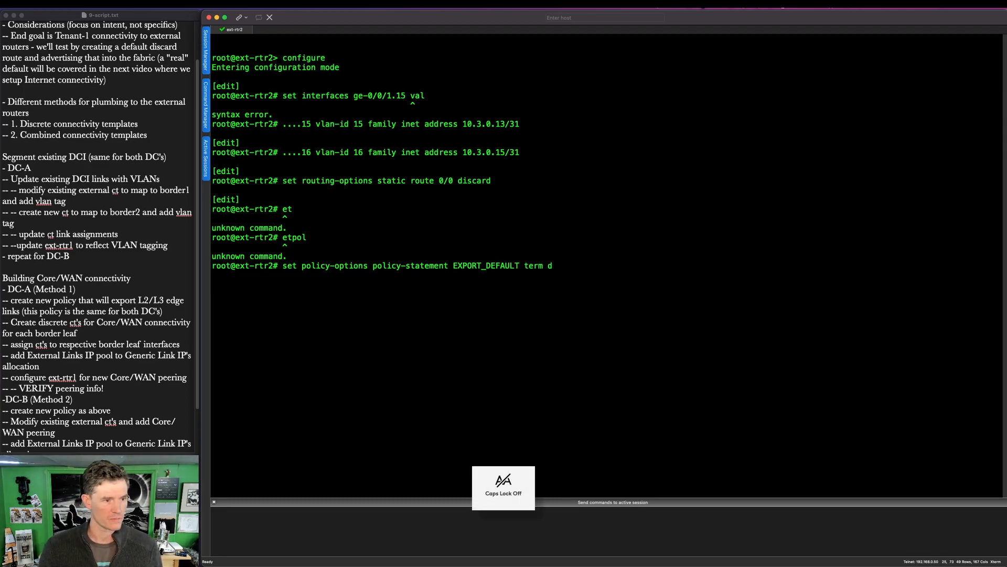
type("efault from protocol static")
key("Return")
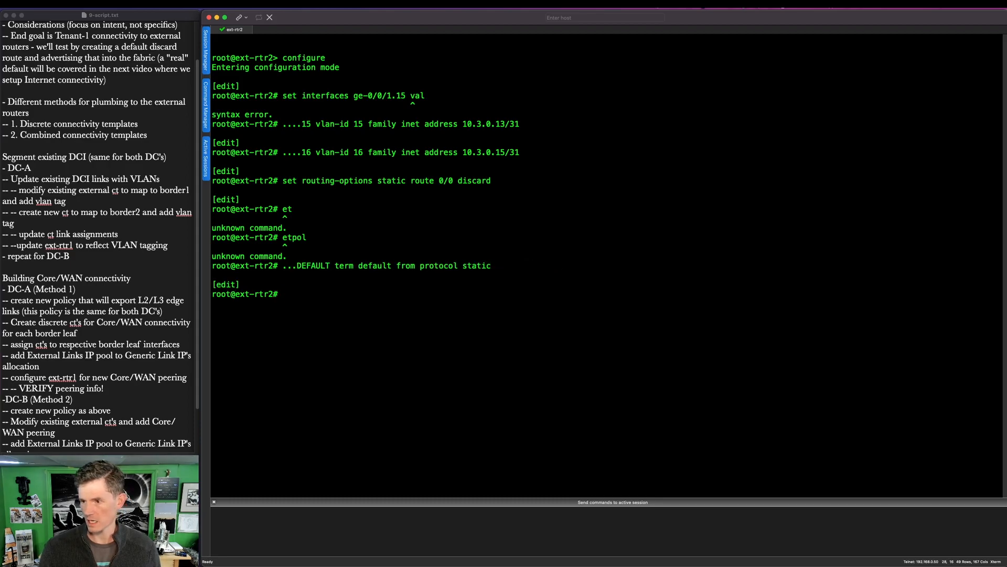
Set the then accept action on term default of policy-statement EXPORT_DEFAULT
key("Up")
key("ctrl+w")
key("ctrl+w")
key("ctrl+w")
type("then accept")
key("Return")
Add a term named reject with the then reject action to policy-statement EXPORT_DEFAULT
key("Up")
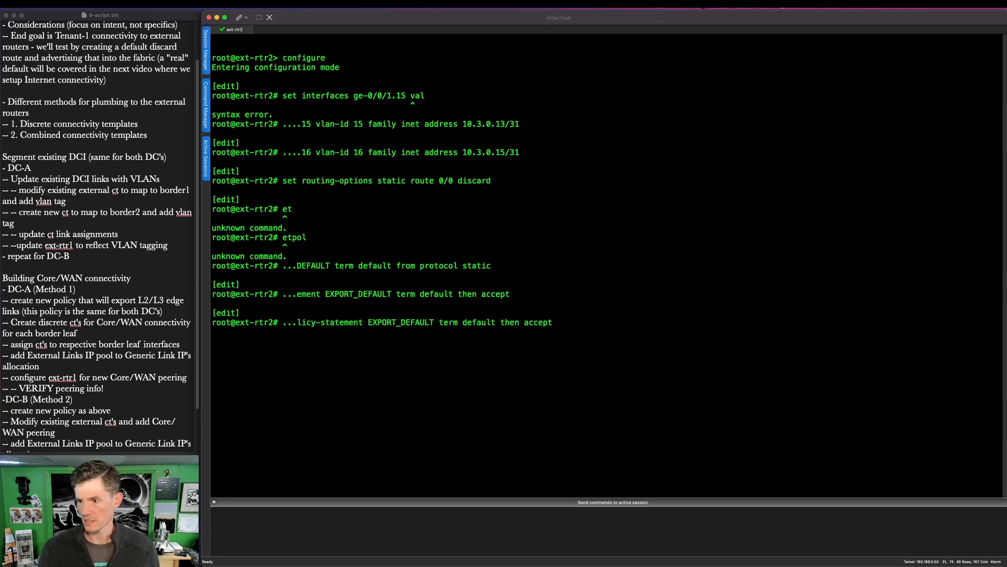
key("BackSpace")
key("ctrl+w")
key("ctrl+w")
key("ctrl+w")
type("reject then reject")
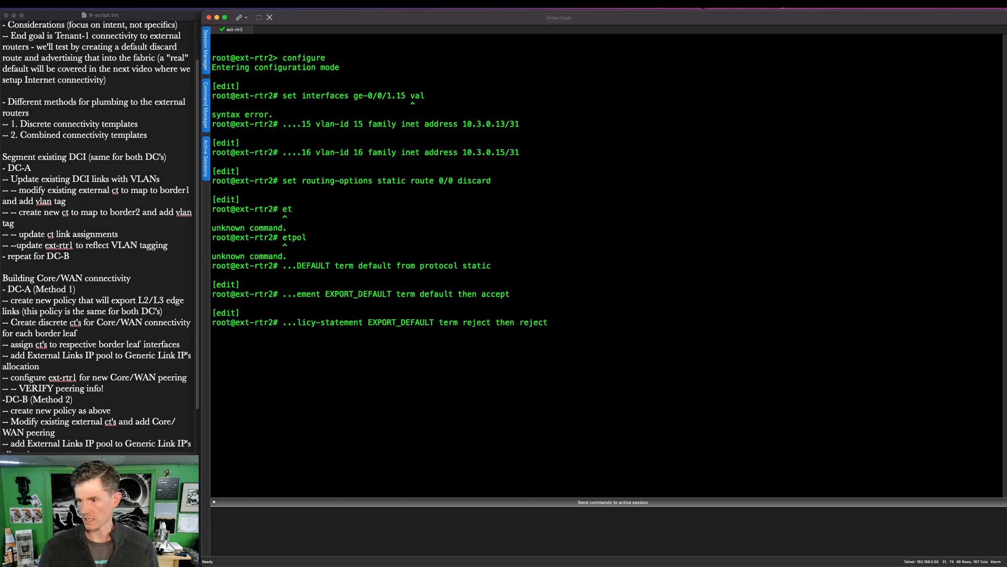
key("Return")
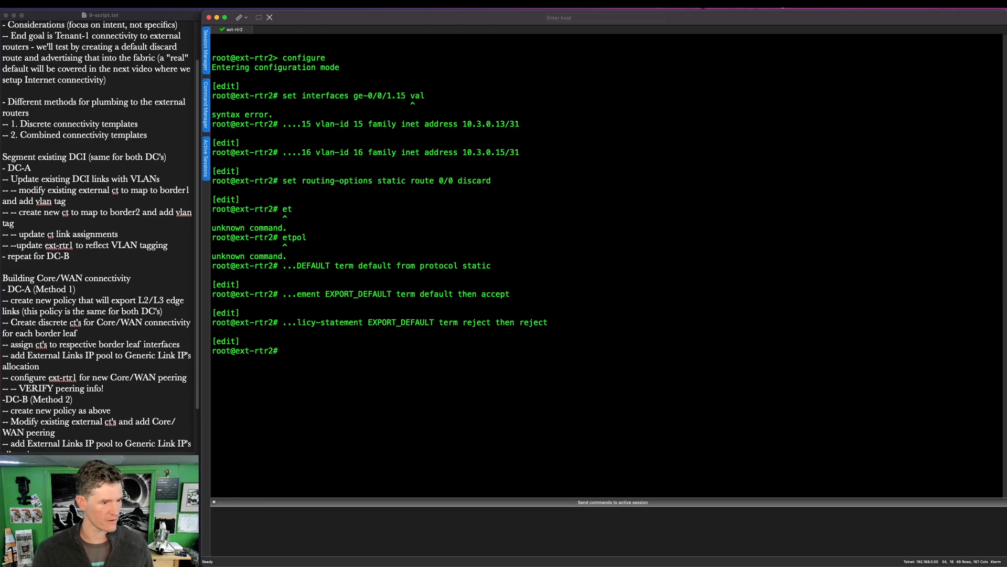
Apply EXPORT_DEFAULT as the export policy of BGP group Core on ext-rtr2
type("set protocols bgp")
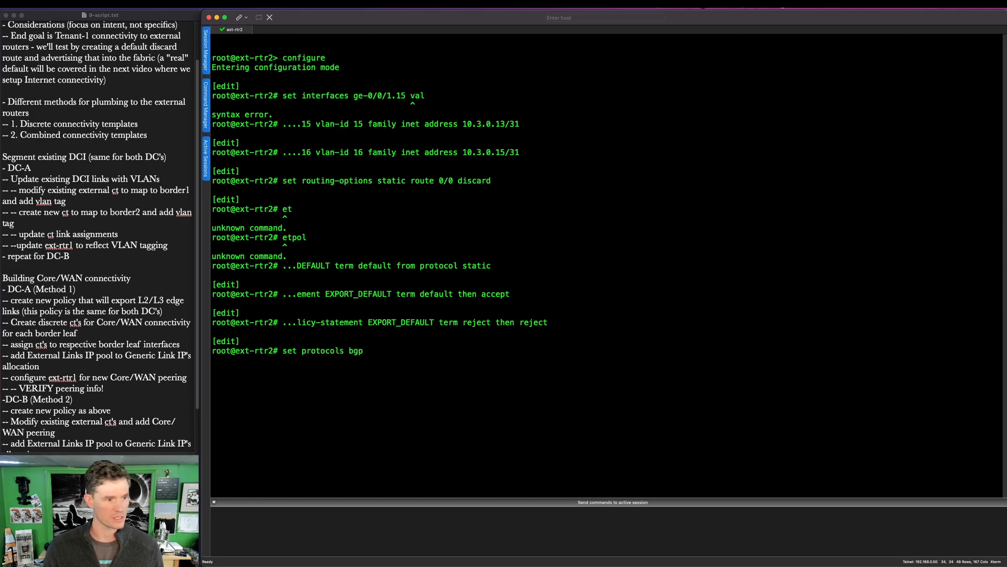
type(" grop ")
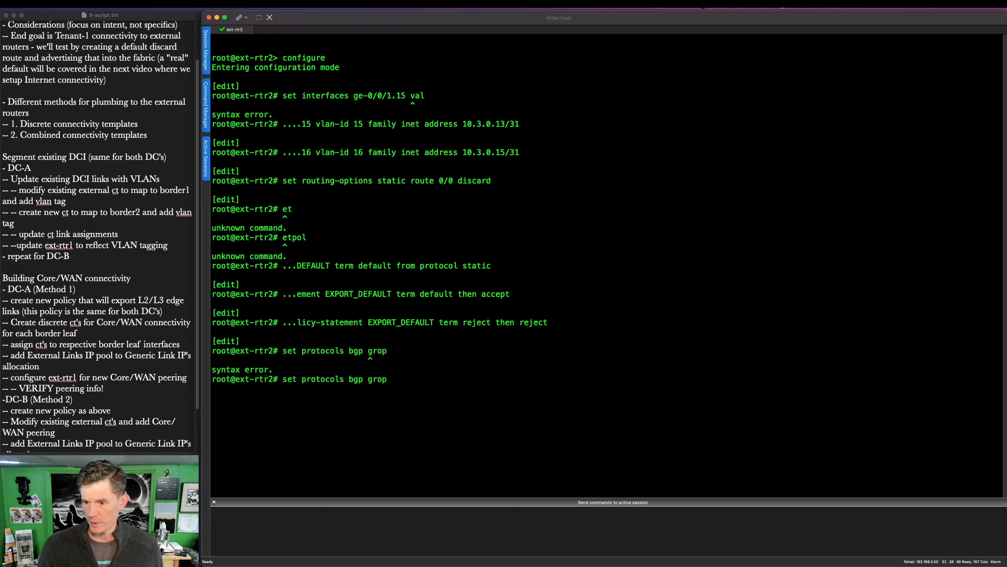
key("BackSpace")
key("BackSpace")
type("up Core")
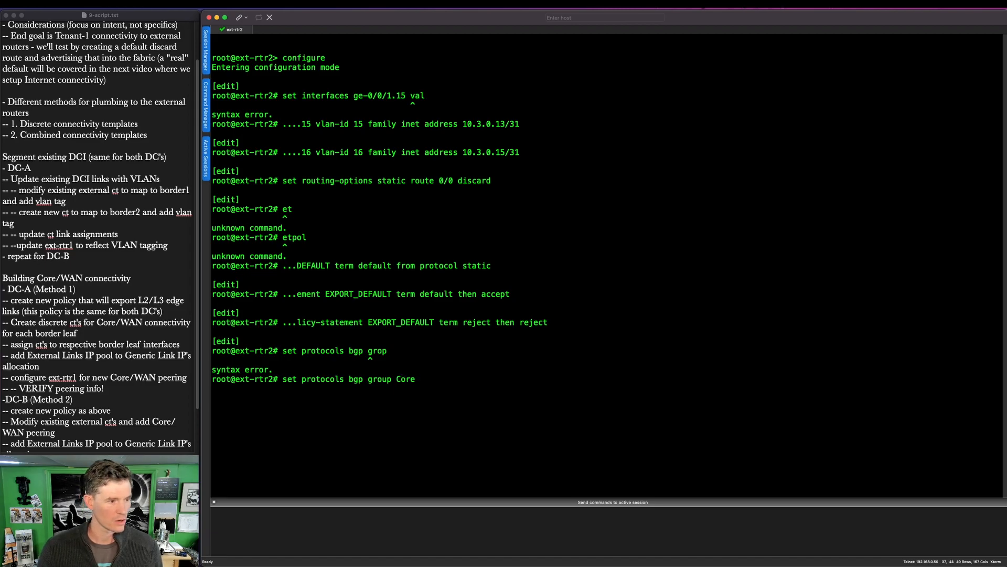
type(" export EXPORT_DEFAULT")
key("Return")
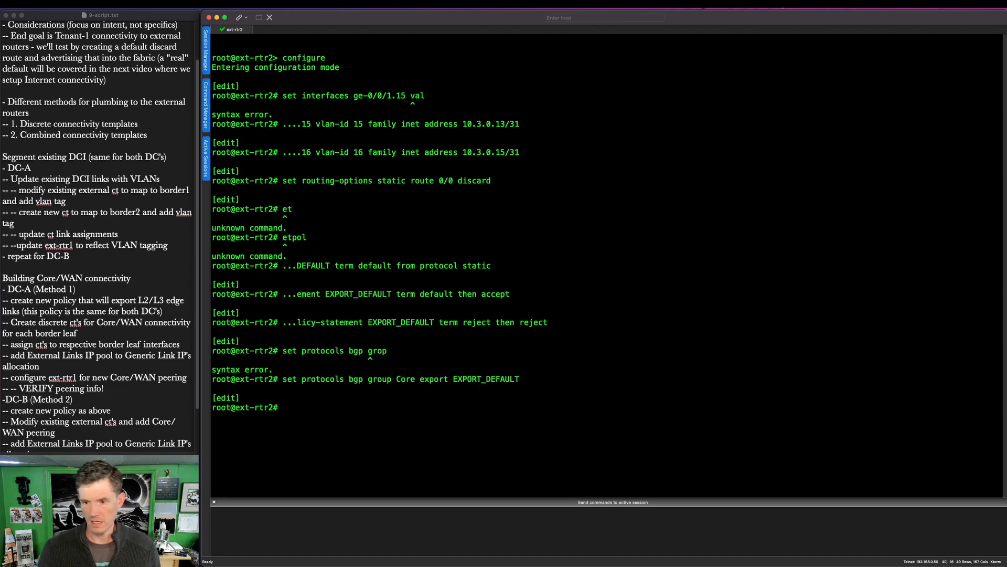
Add neighbor 10.3.0.12 with peer-as 65202 to BGP group Core
key("Up")
key("ctrl+w")
key("ctrl+w")
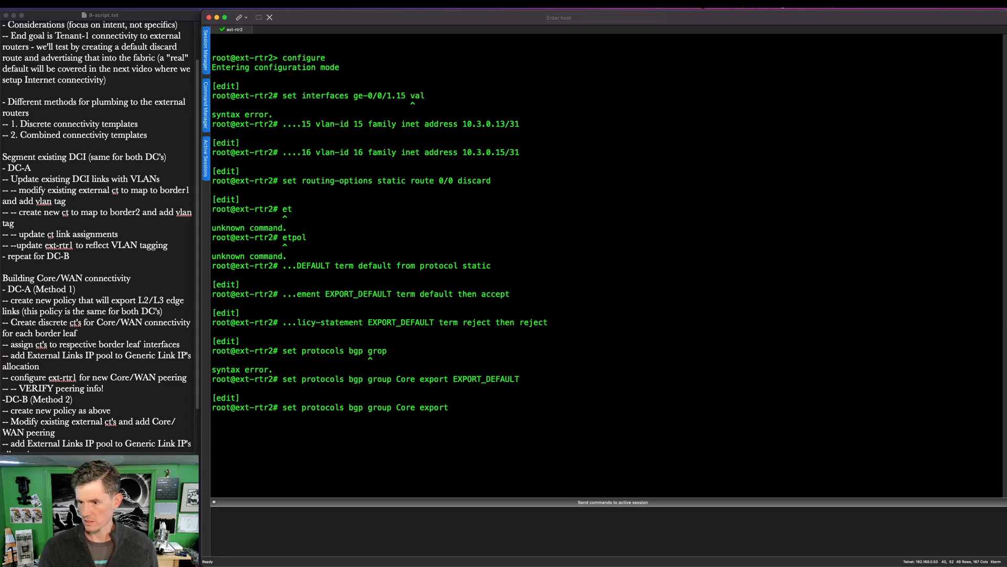
type("10.3.0.12")
key("Return")
type("pe")
key("Return")
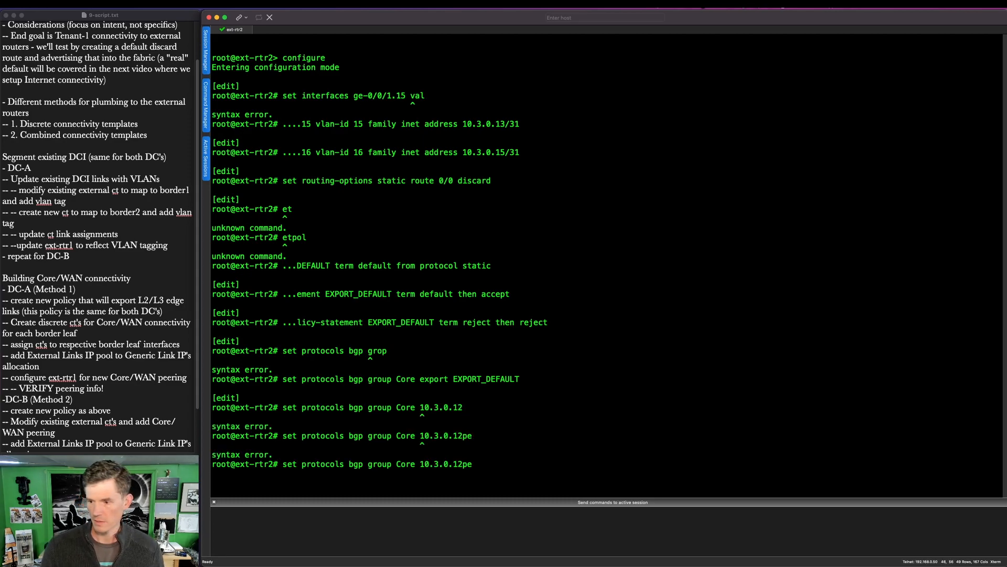
key("ctrl+w")
type("e")
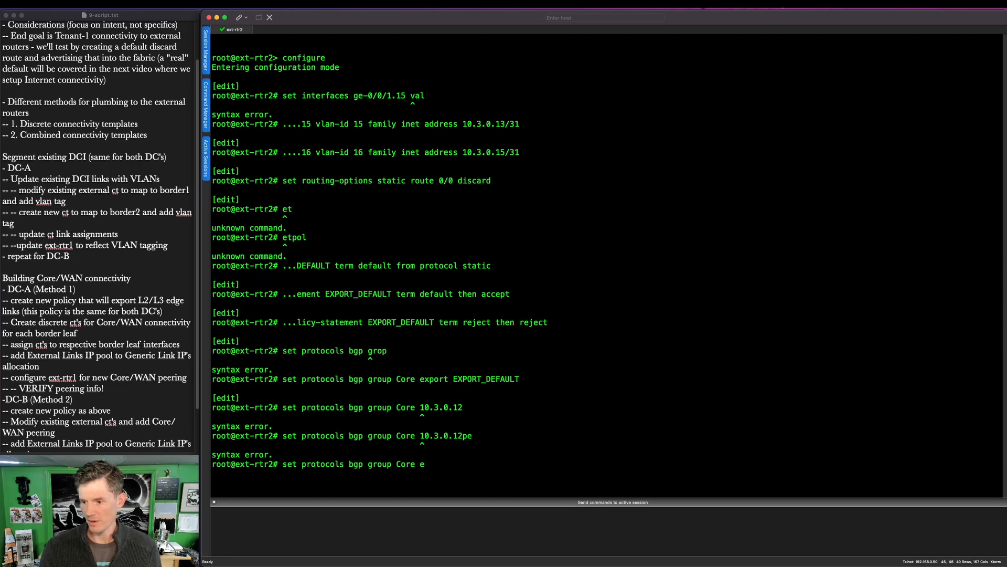
key("space")
key("BackSpace")
type("neighbor ")
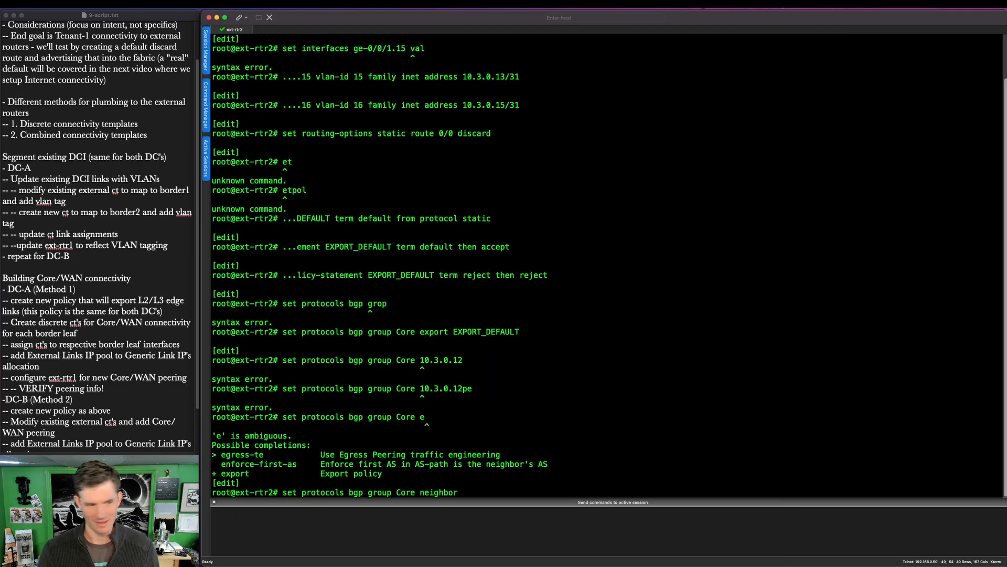
type("10.3.0.")
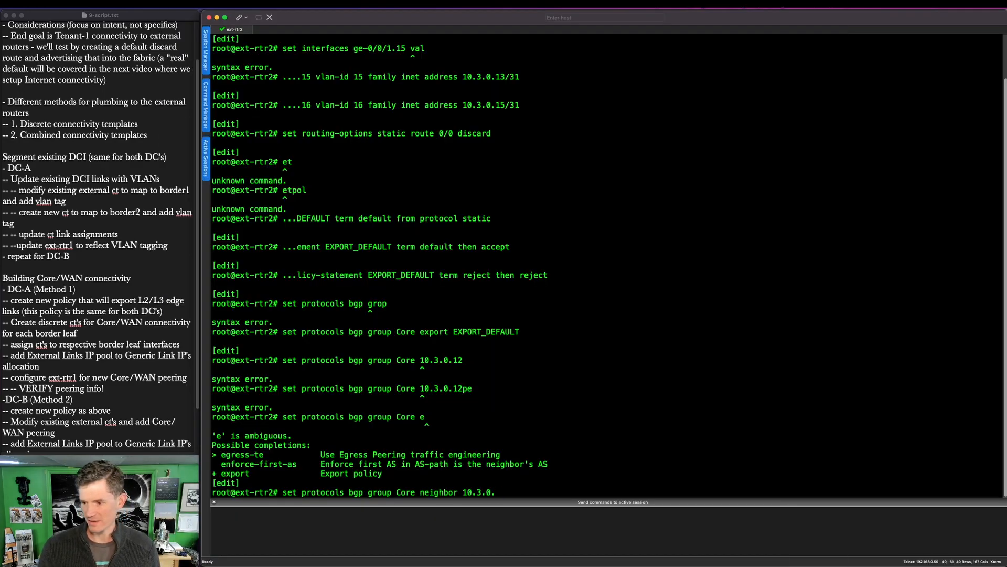
type("12 peer-as 65202")
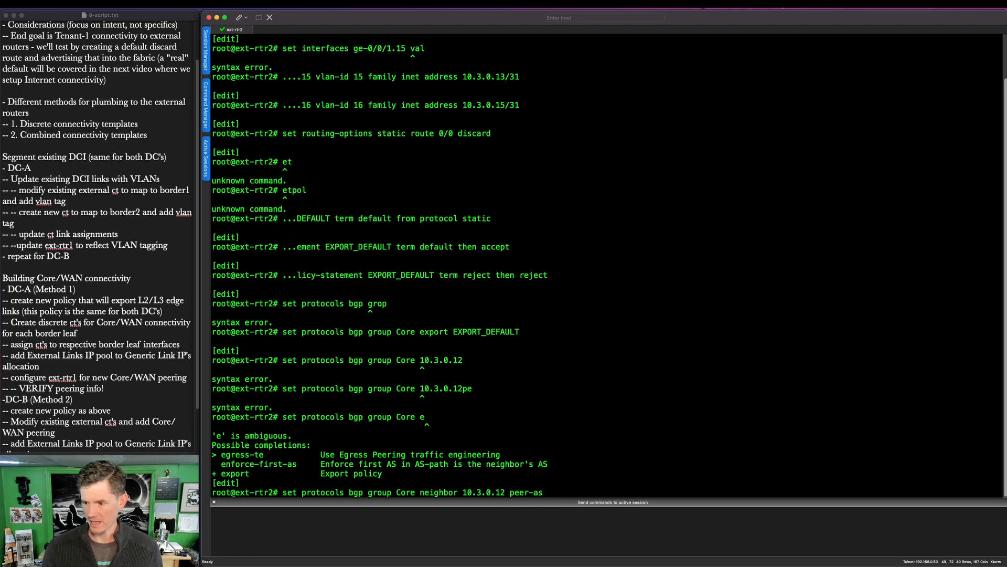
key("Return")
Add neighbor 10.3.0.14 with peer-as 65203 to BGP group Core, and commit the configuration with and-quit
key("Up")
key("ctrl+w")
key("ctrl+w")
key("ctrl+w")
type("10.3.0.1")
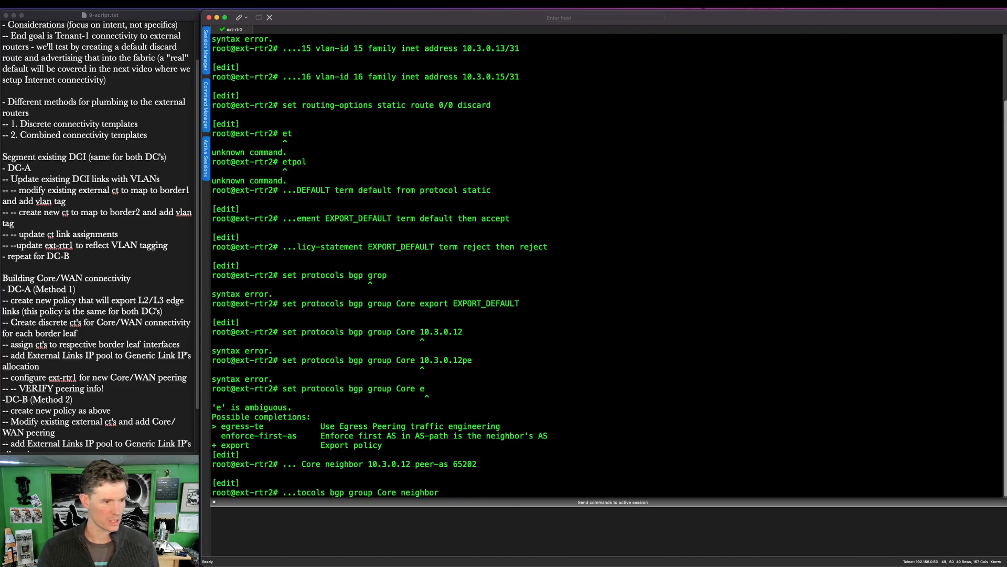
type("4 peer-as 65203")
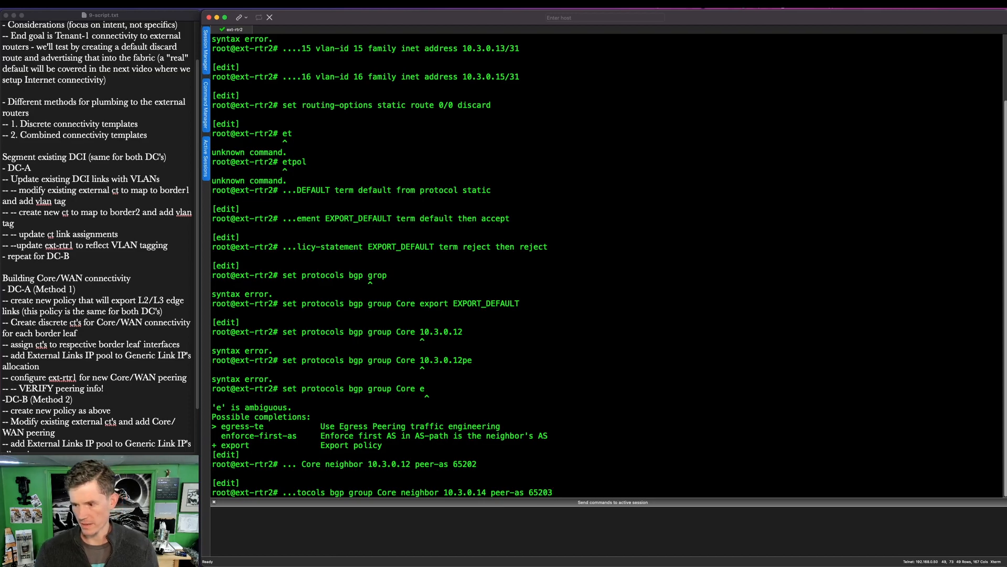
key("Return")
type("commit and-quit")
key("Return")
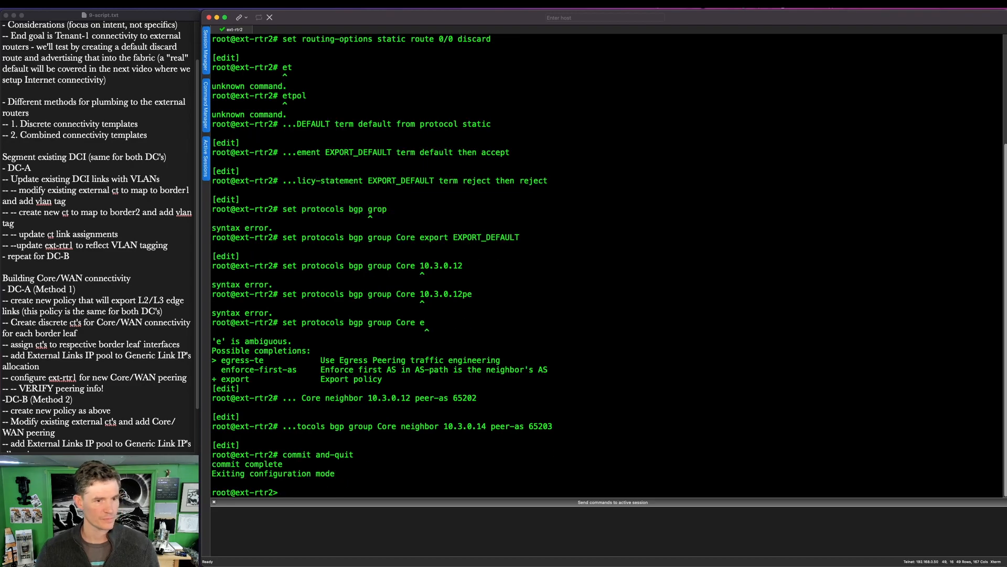
Show the BGP summary on ext-rtr2 to check the new peering sessions
key("super+Tab")
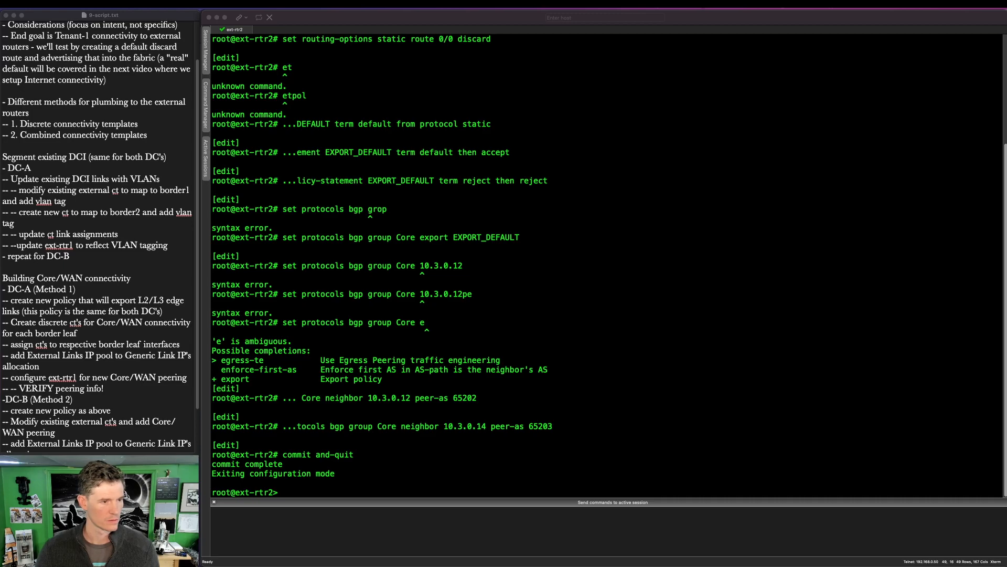
left_click(397, 471)
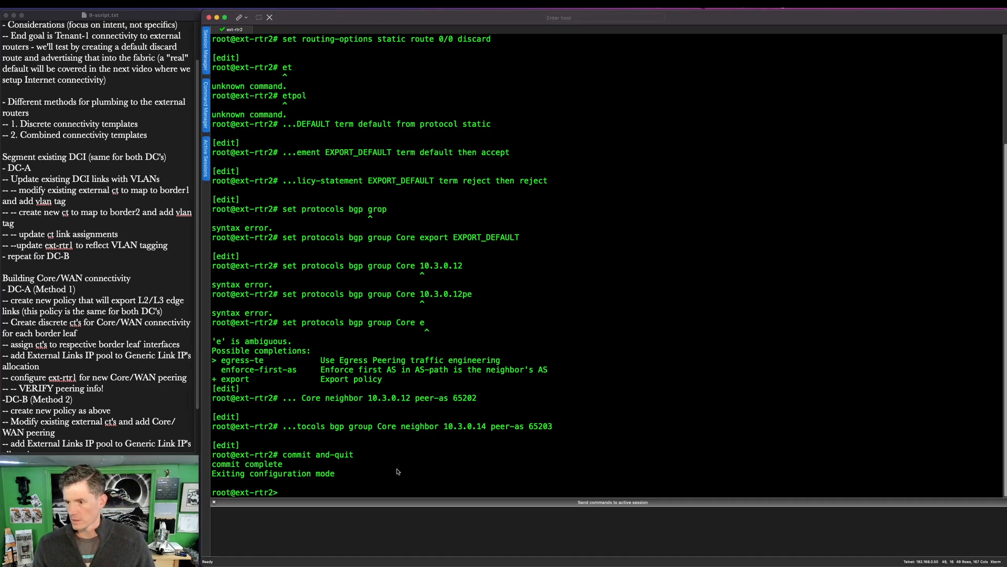
type("show bgp summary")
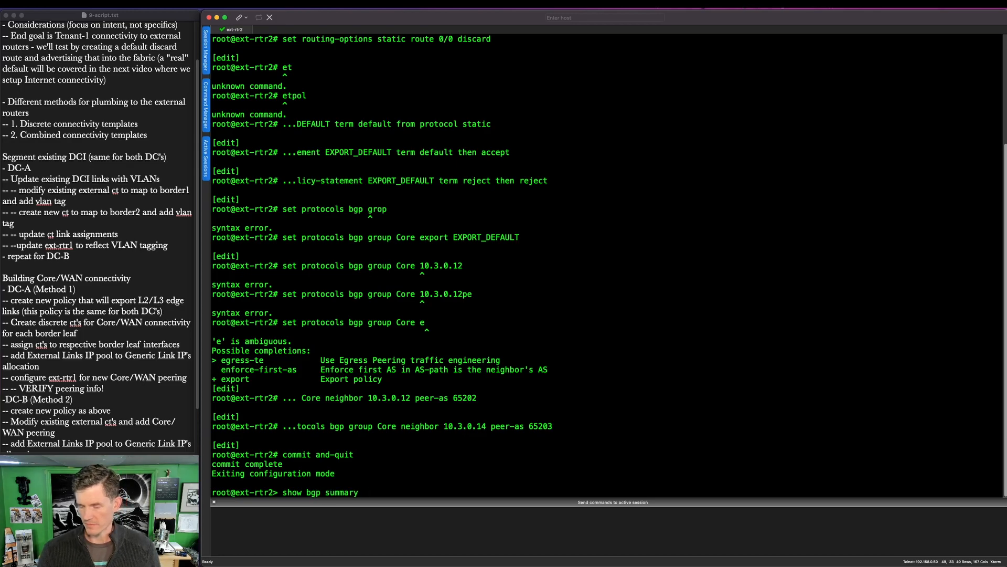
key("Return")
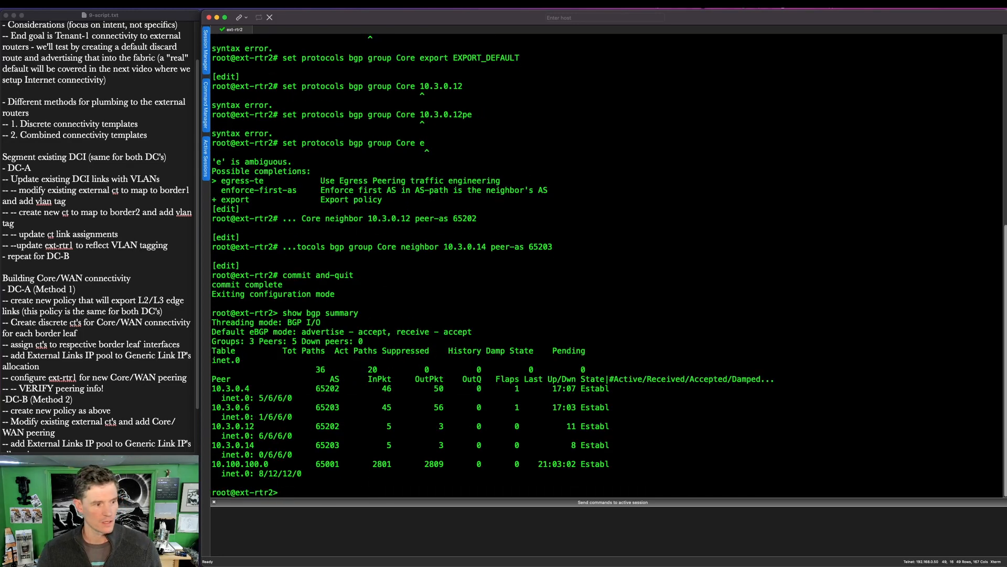
Switch to Juniper Apstra and check DC-B's anomalies on its dashboard and in the blueprints overview
key("super+Tab")
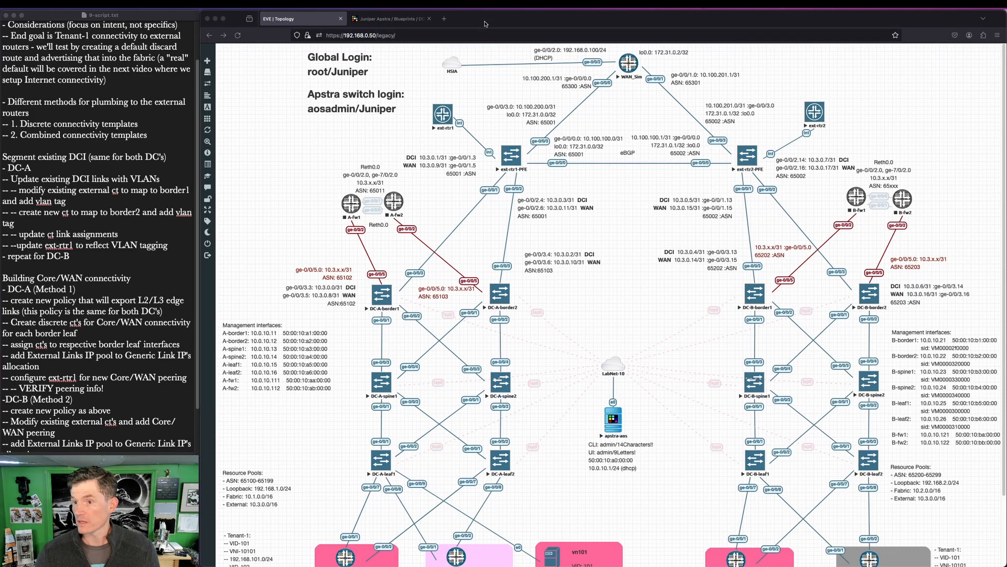
left_click(375, 20)
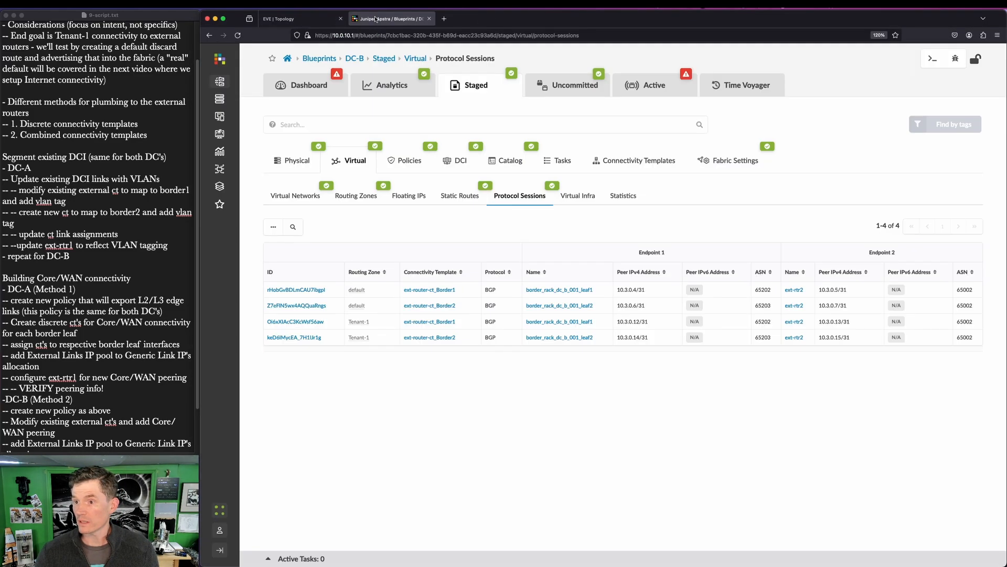
left_click(288, 59)
left_click(536, 303)
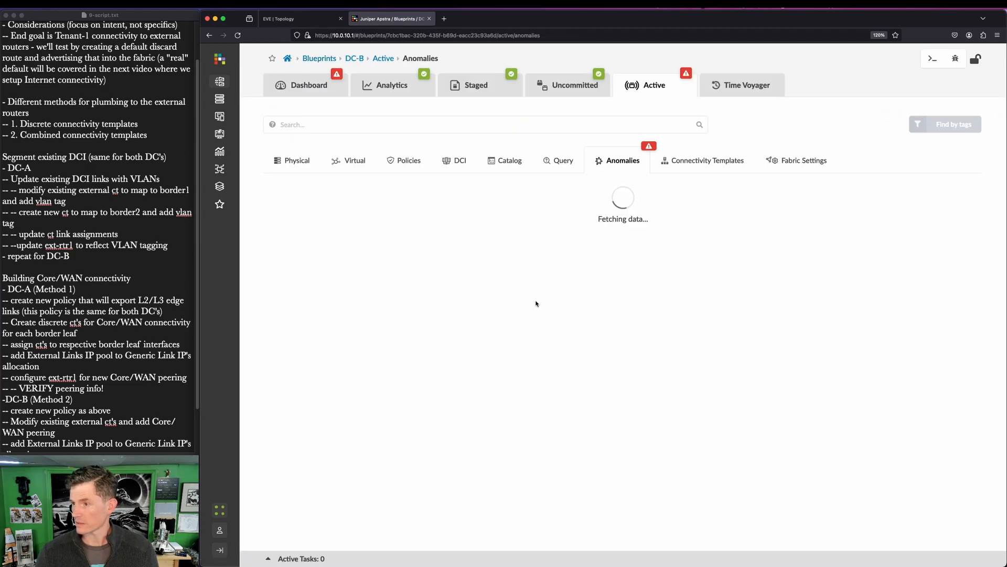
left_click(314, 81)
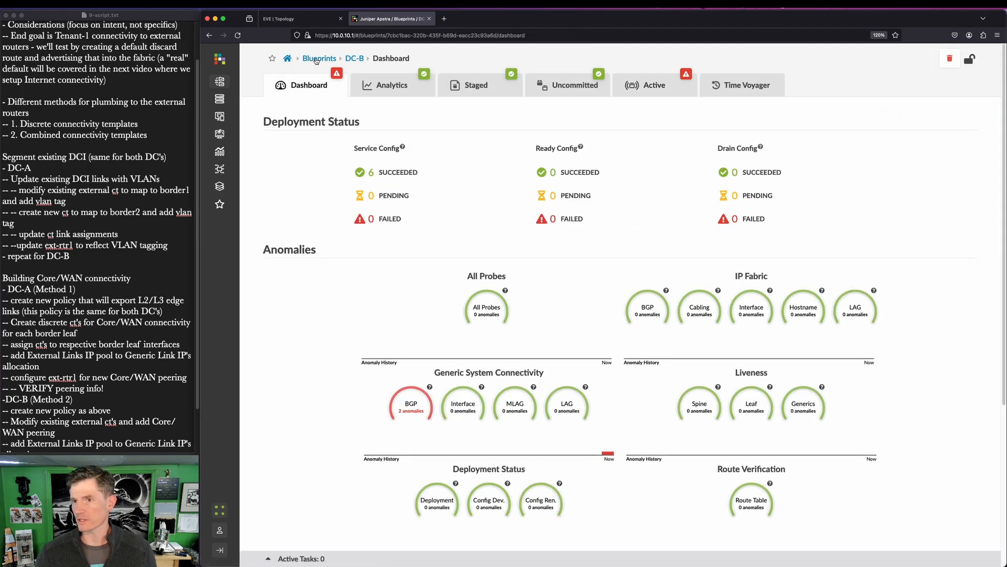
left_click(287, 58)
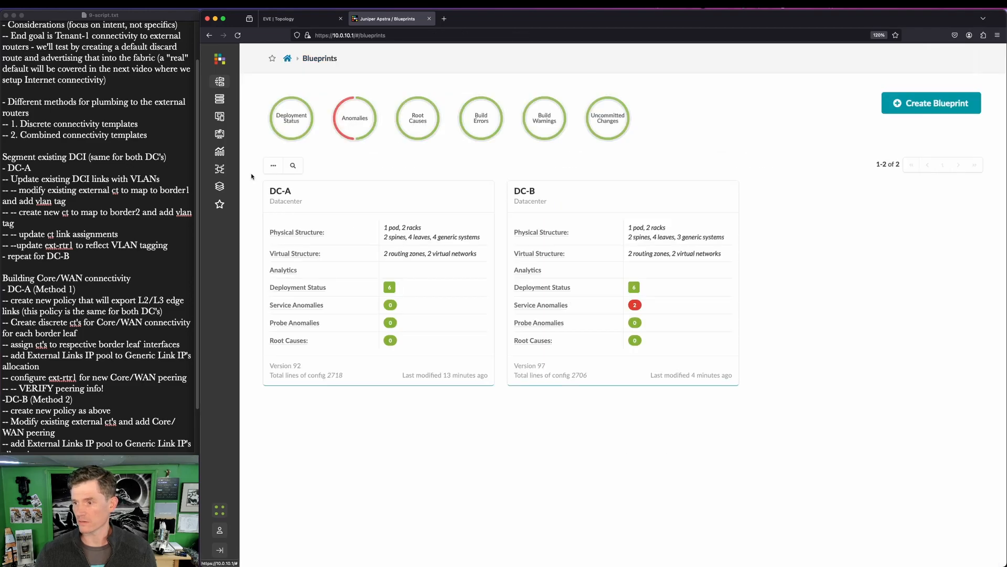